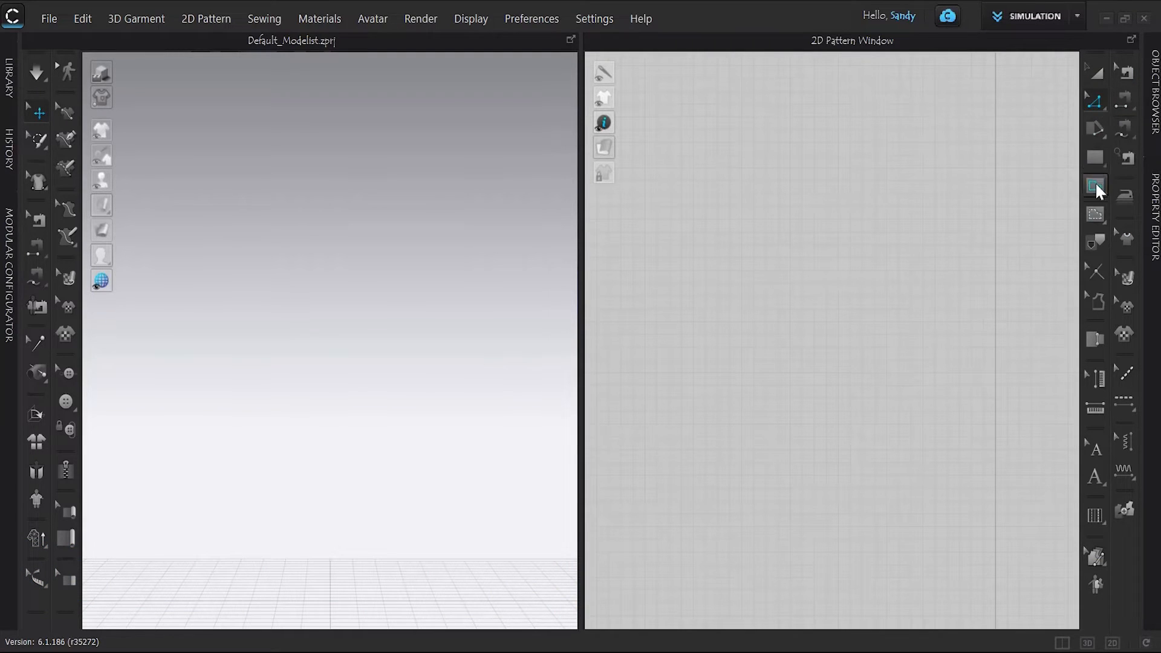
Step: Load the avatar file from the library's Female_V2 folder into the workspace and collapse the library
click(8, 74)
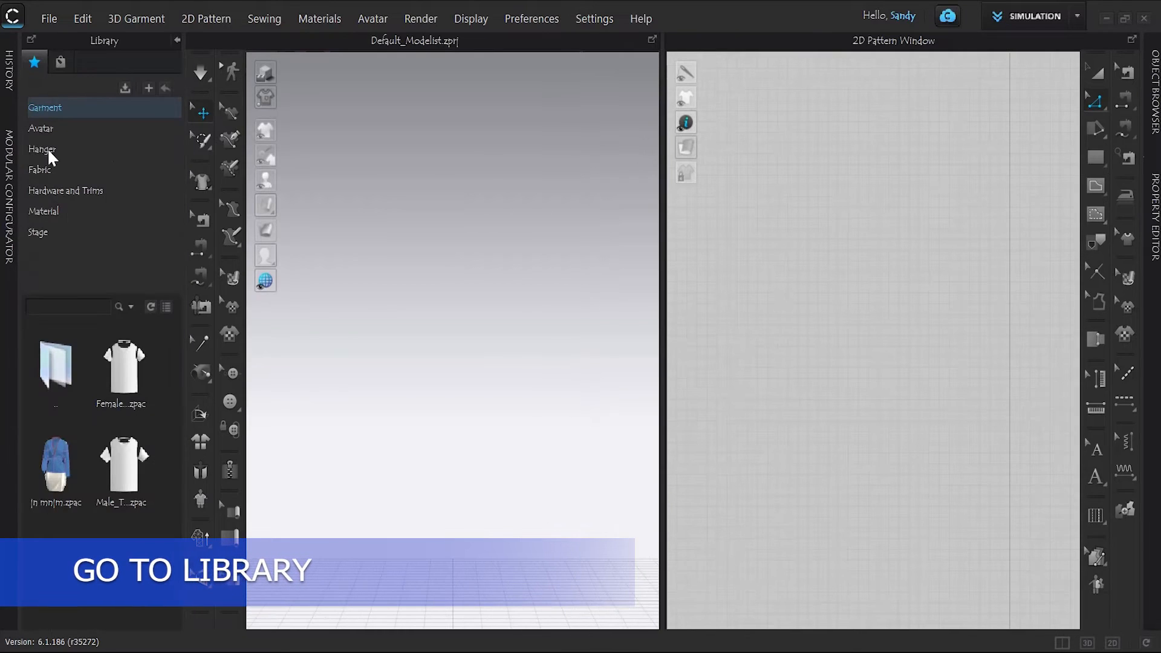
click(45, 132)
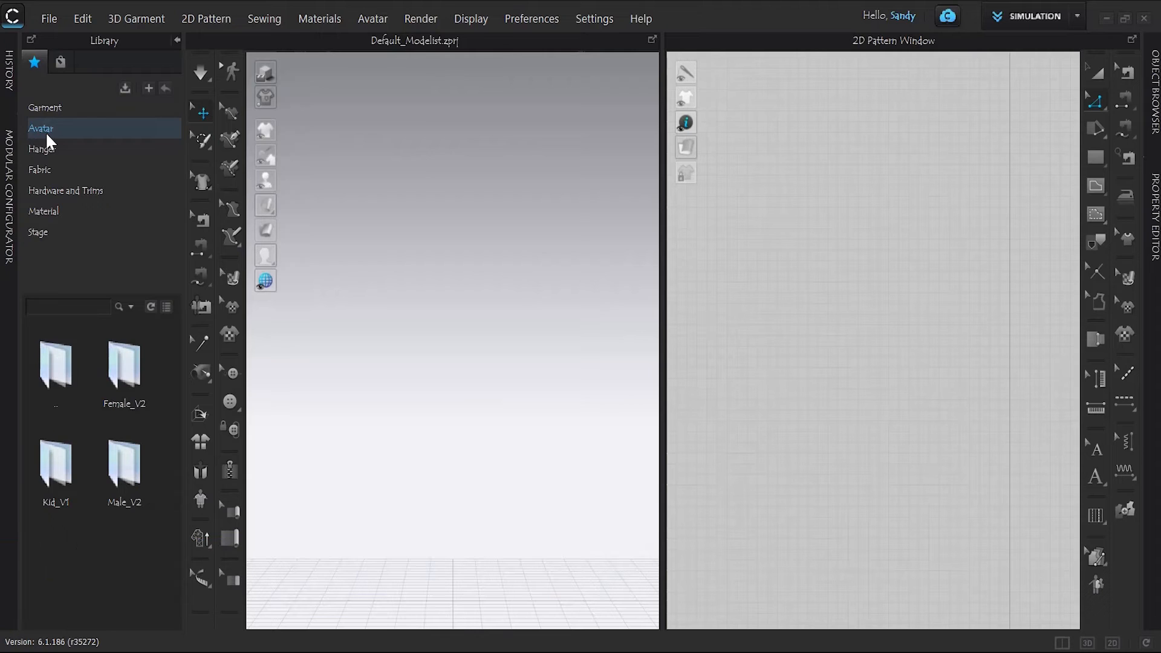
double_click(118, 377)
scroll(117, 476, down, 3)
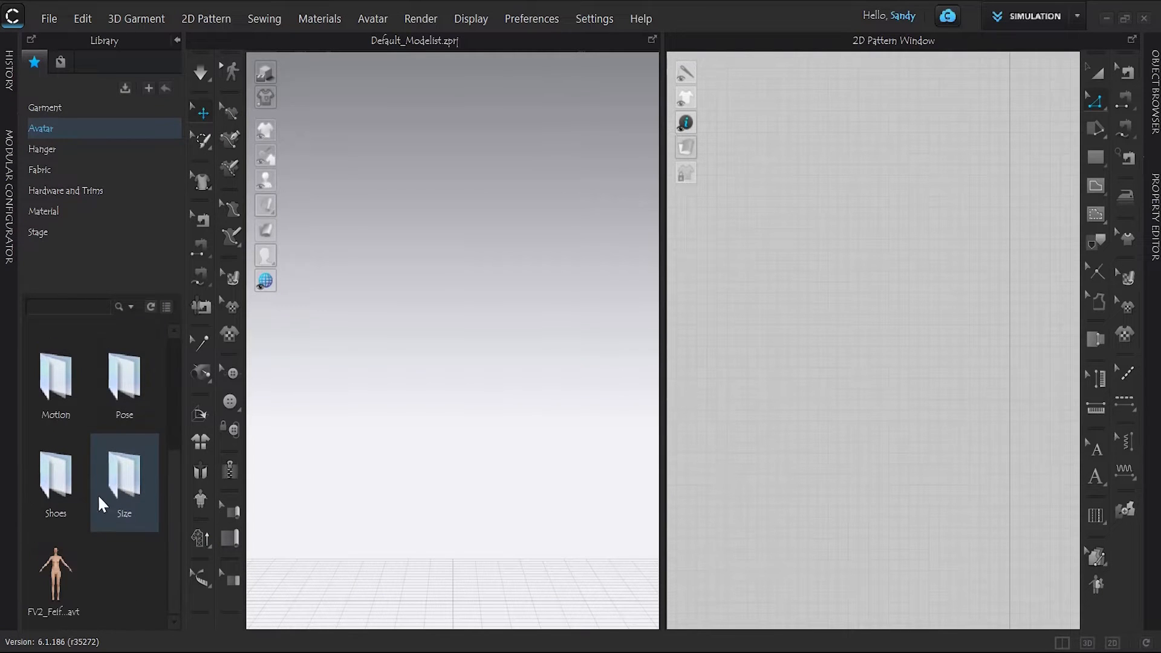
right_click(63, 586)
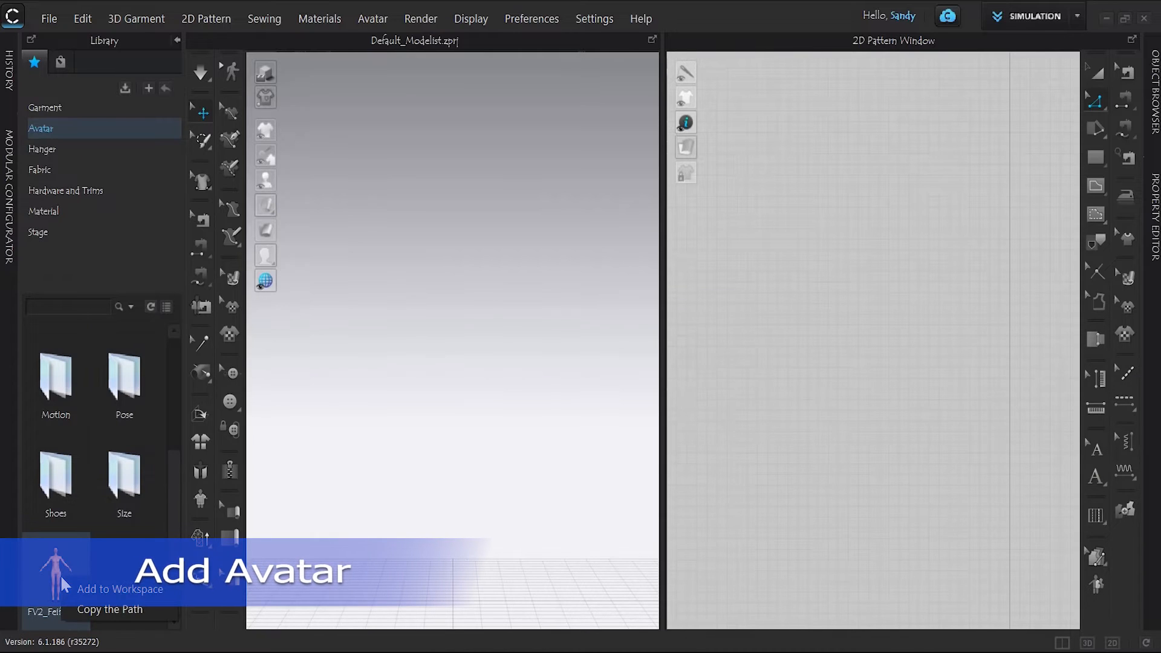
click(90, 589)
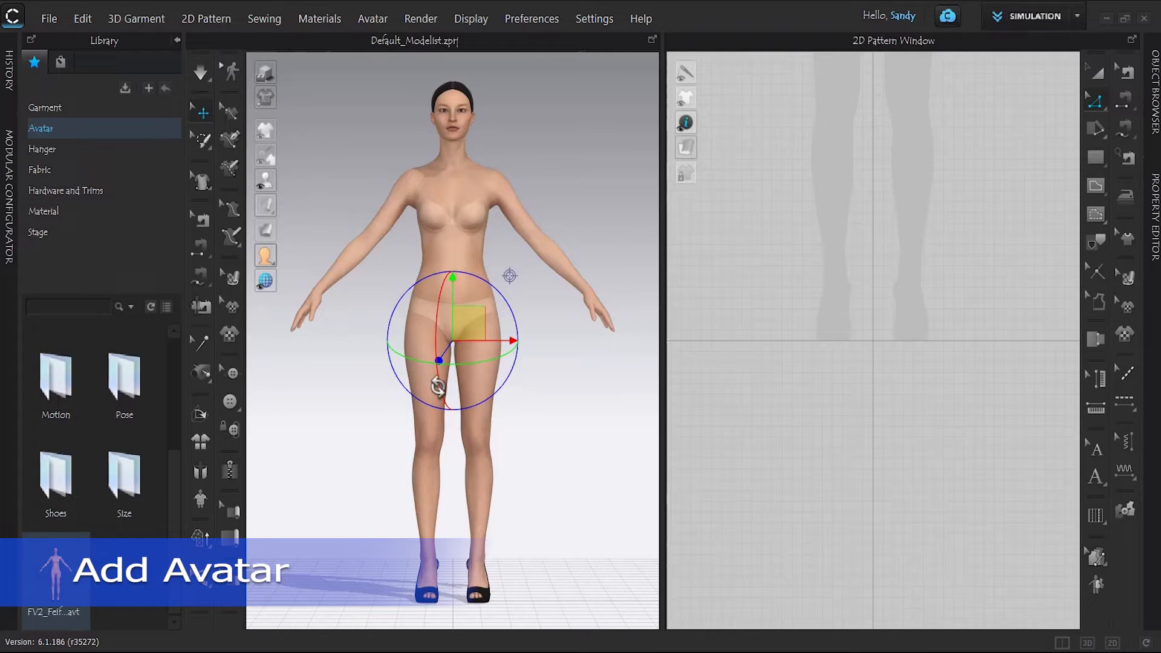
click(178, 41)
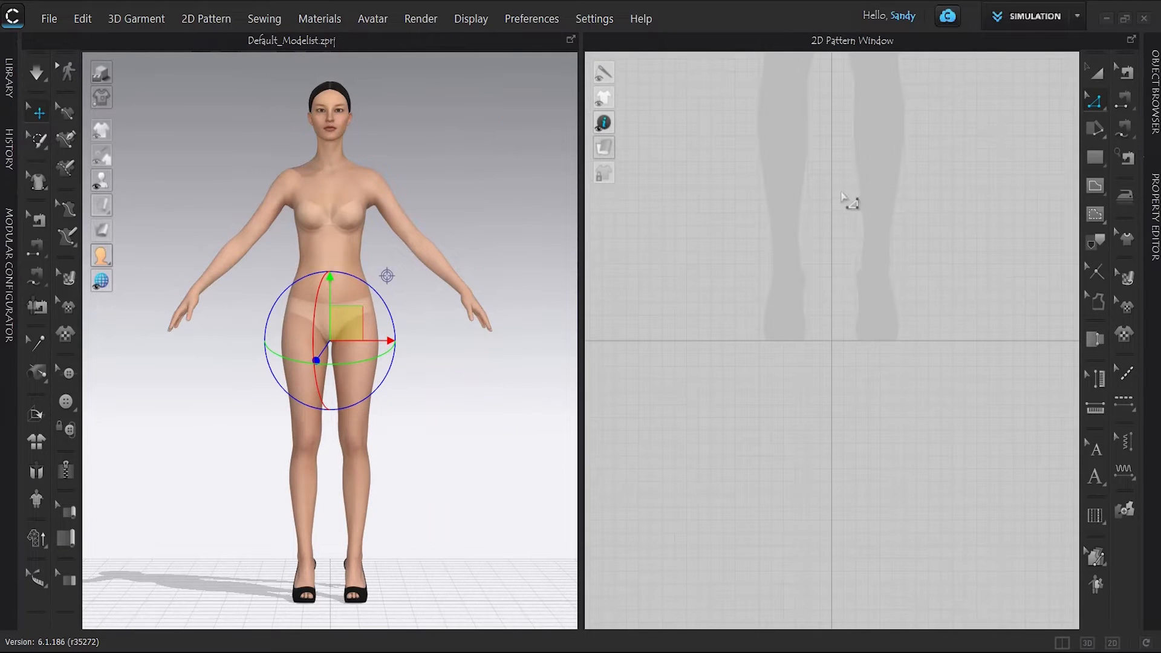
Step: Create eight 15 x 15 in rectangle patterns with a 22.5 in interval and a 90° angle beside the avatar silhouette
click(1096, 72)
scroll(859, 319, up, 6)
scroll(859, 319, down, 6)
middle_drag(853, 199, 818, 223)
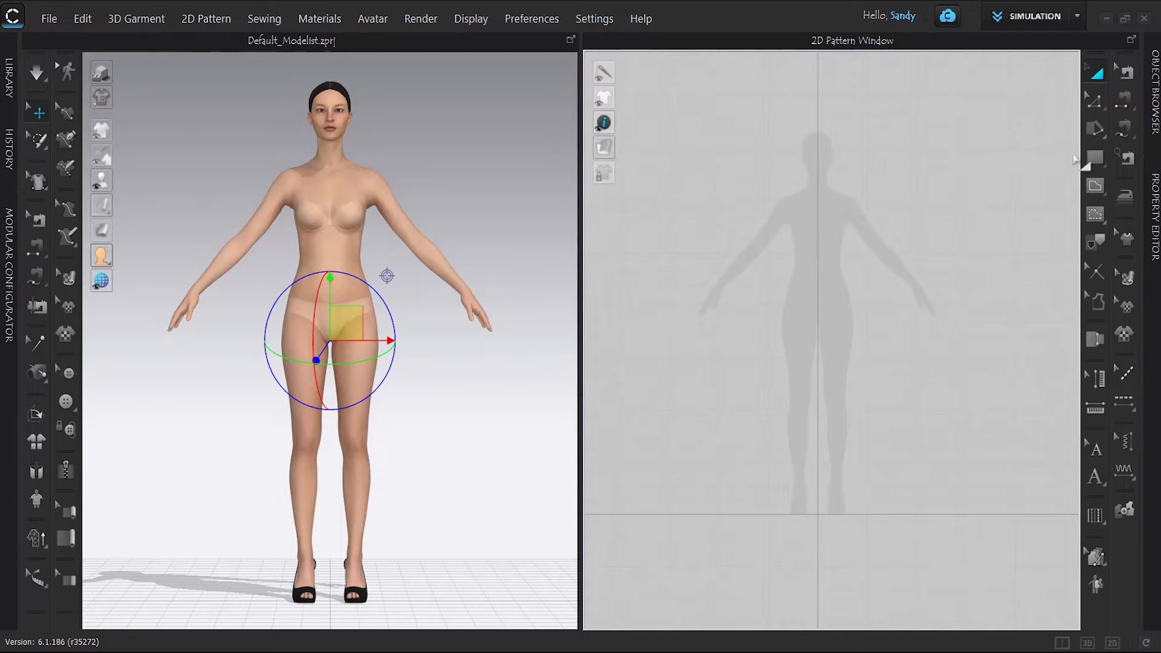
click(1096, 158)
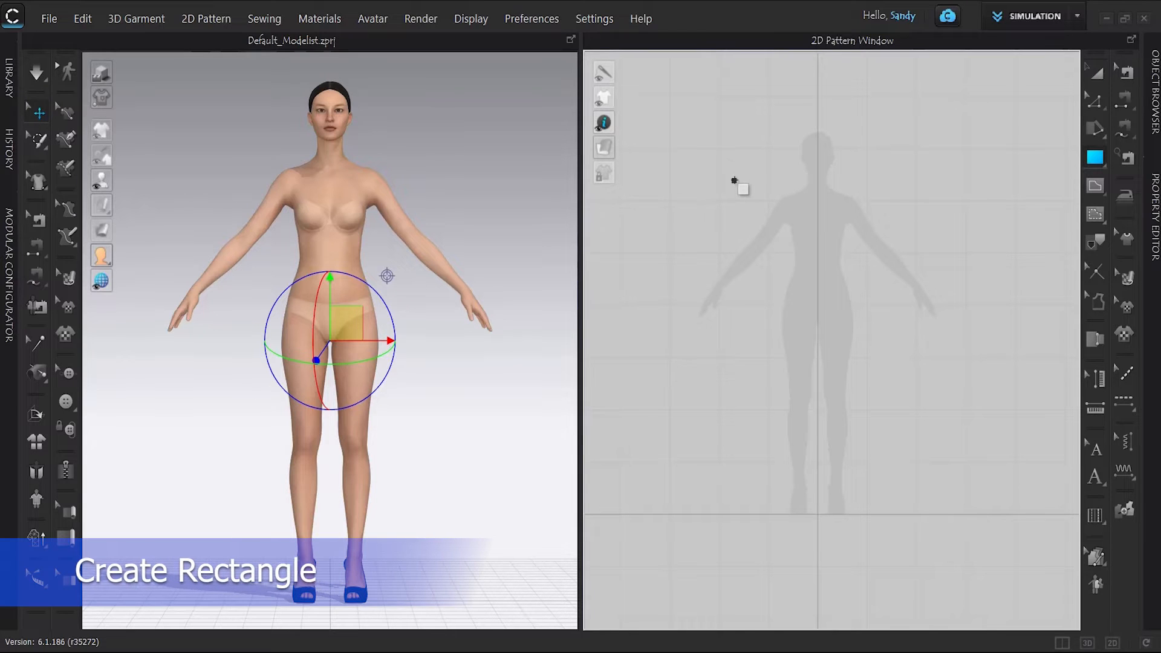
click(734, 180)
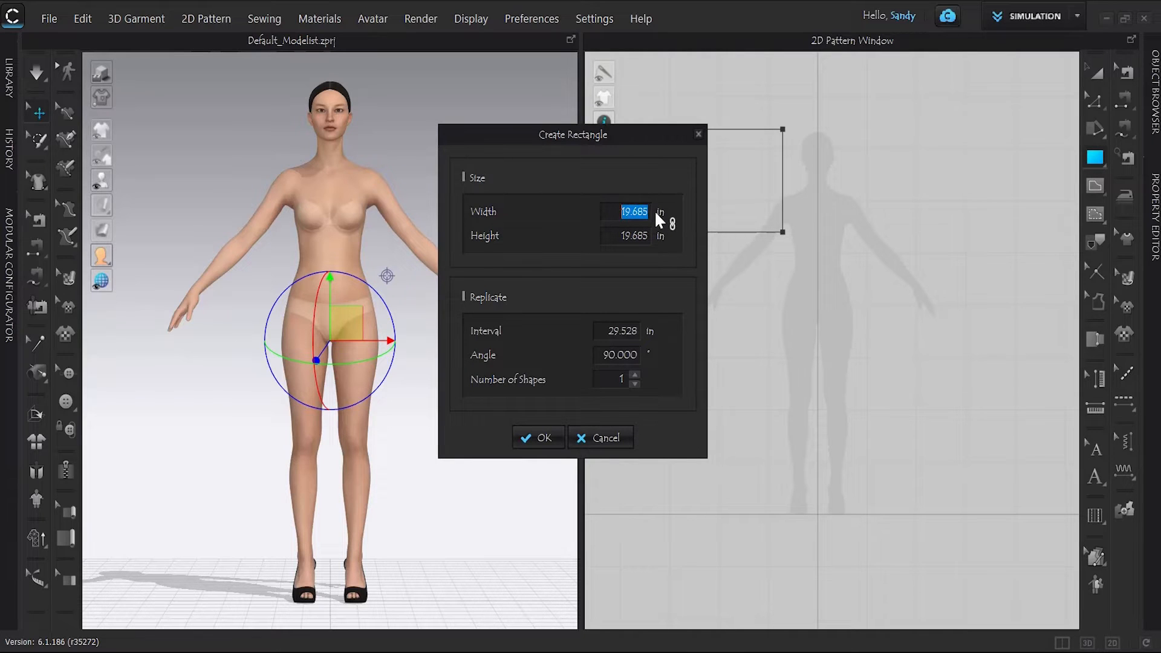
text(15)
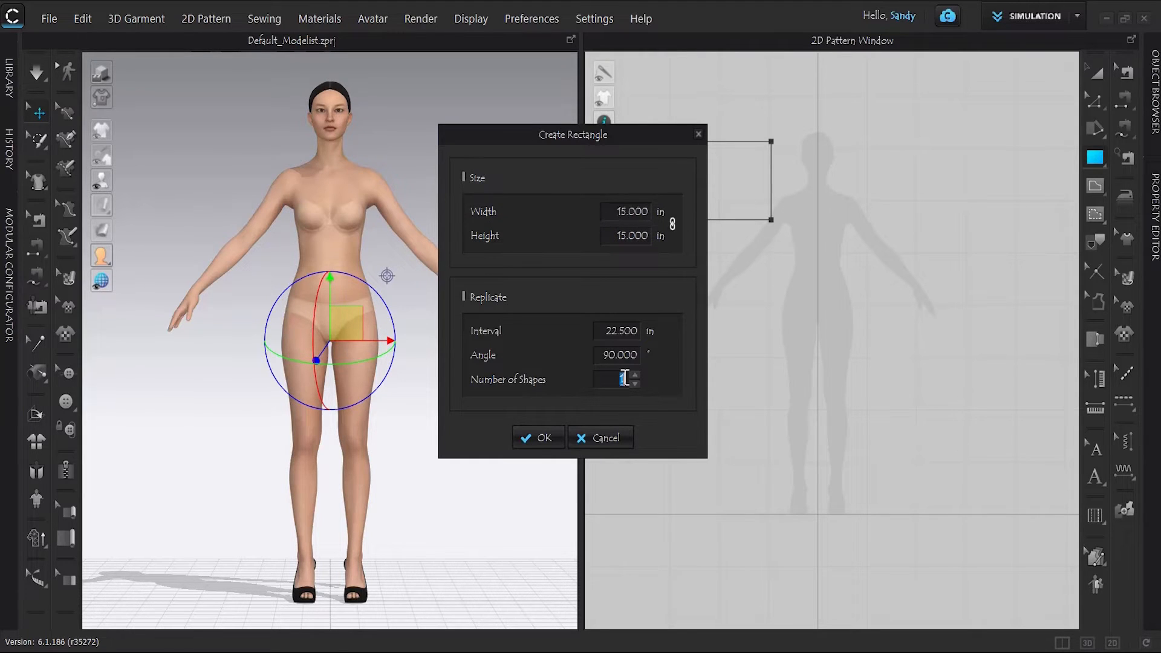
text(8)
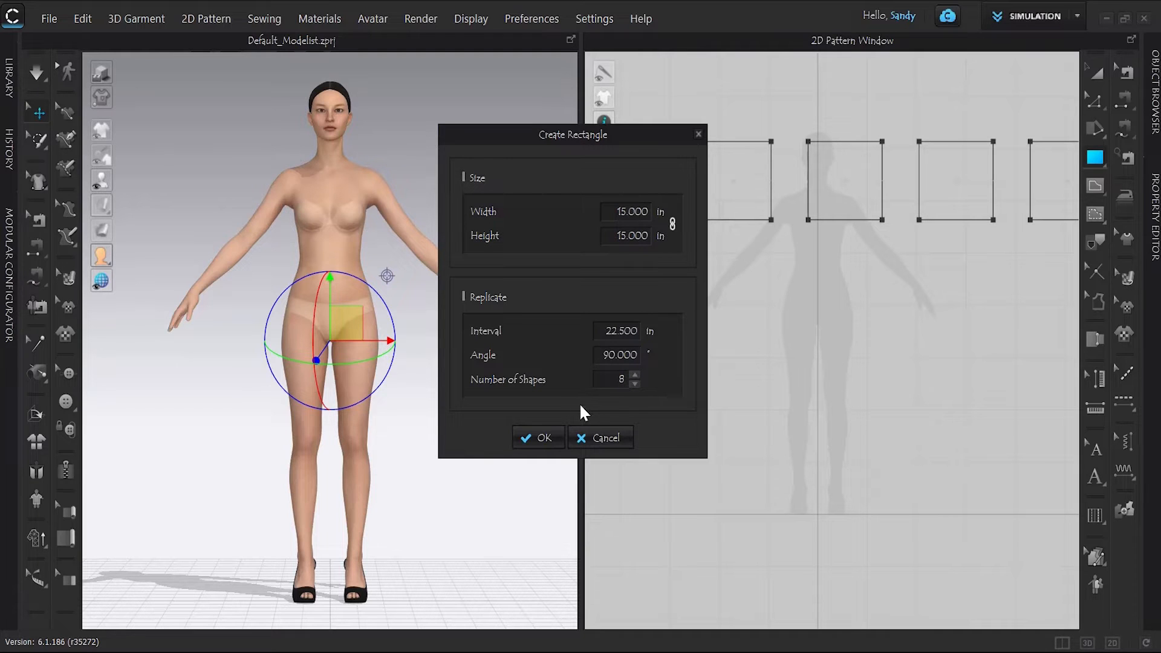
click(541, 438)
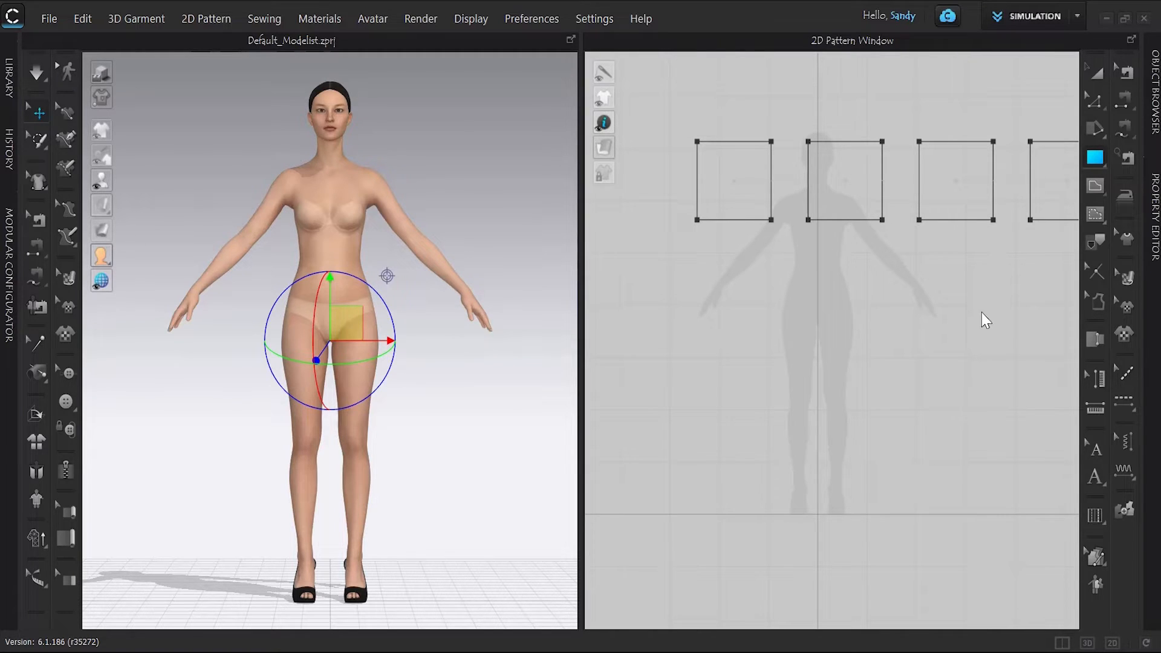
Step: Arrange the eight square patterns into two rows of three with the remaining two in a row below
click(1098, 70)
key(ctrl+a)
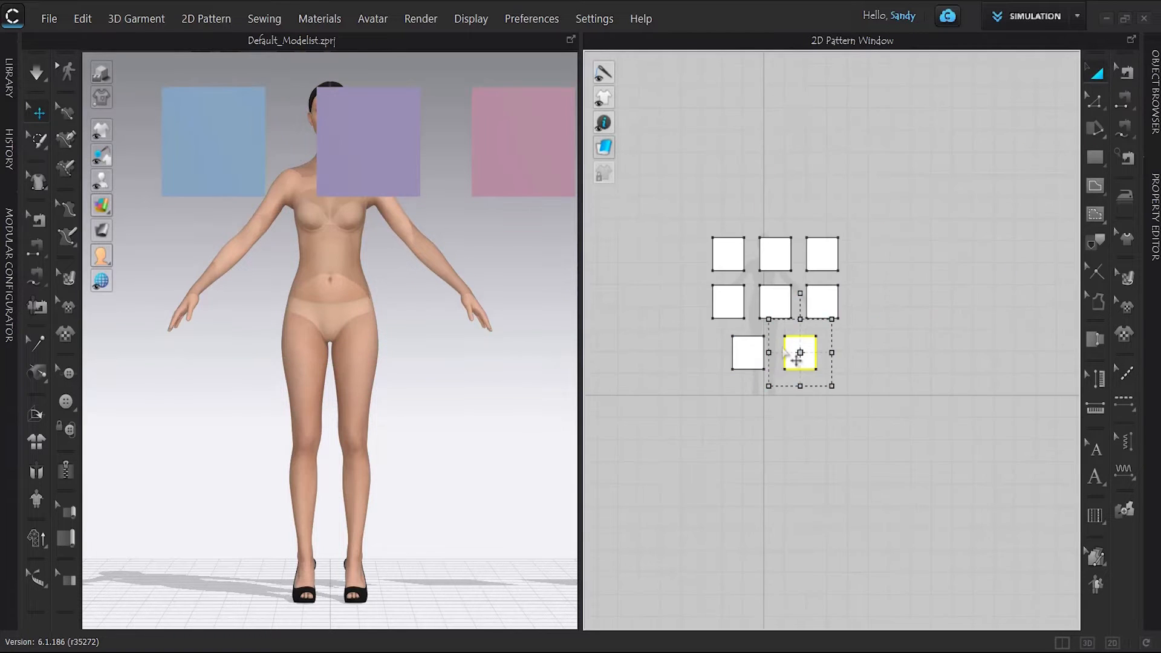
scroll(790, 349, up, 3)
right_drag(954, 301, 987, 360)
scroll(809, 264, up, 4)
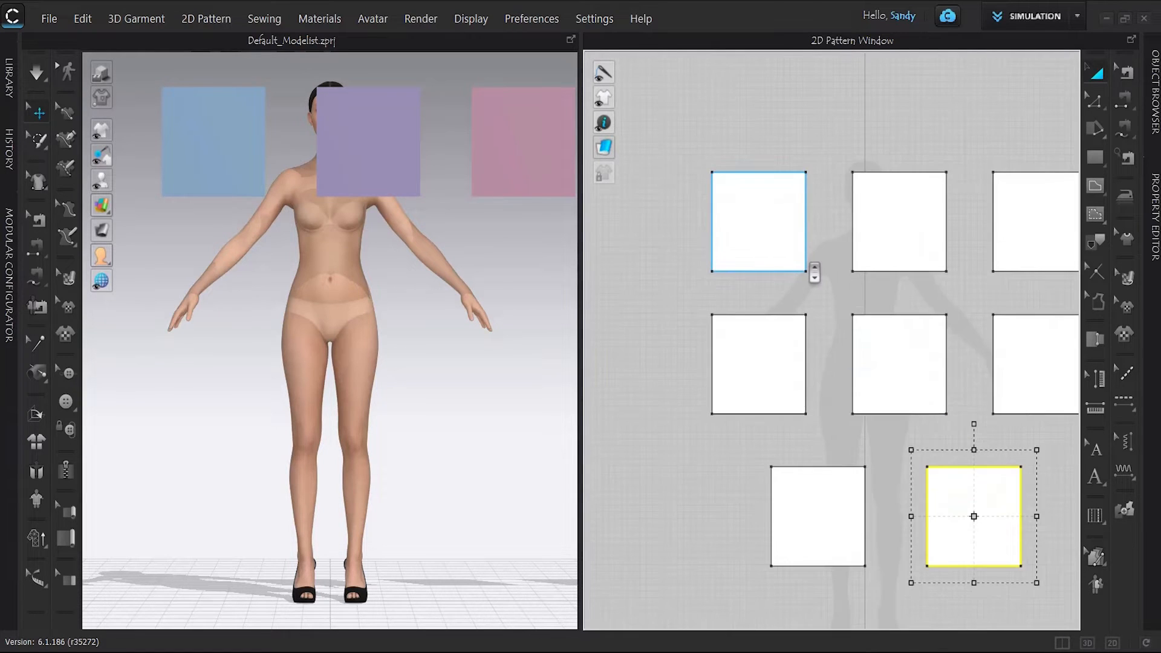
click(877, 131)
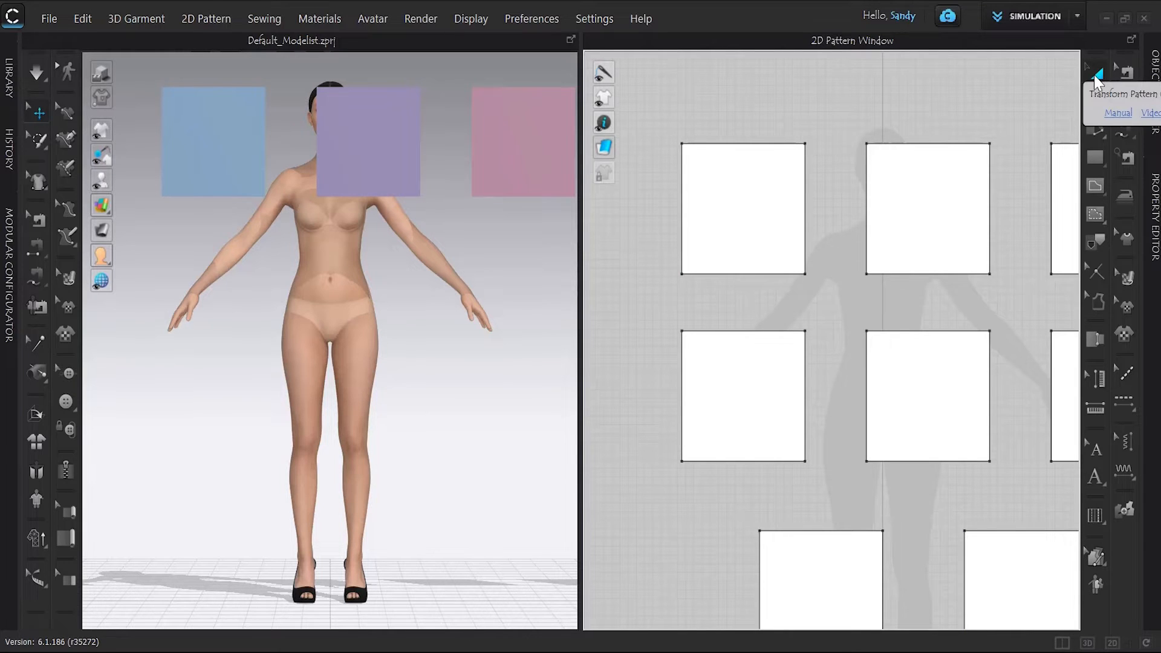
Step: Stretch the first square of the upper row taller and wider about its centre with Transform Pattern, then deselect it
click(709, 182)
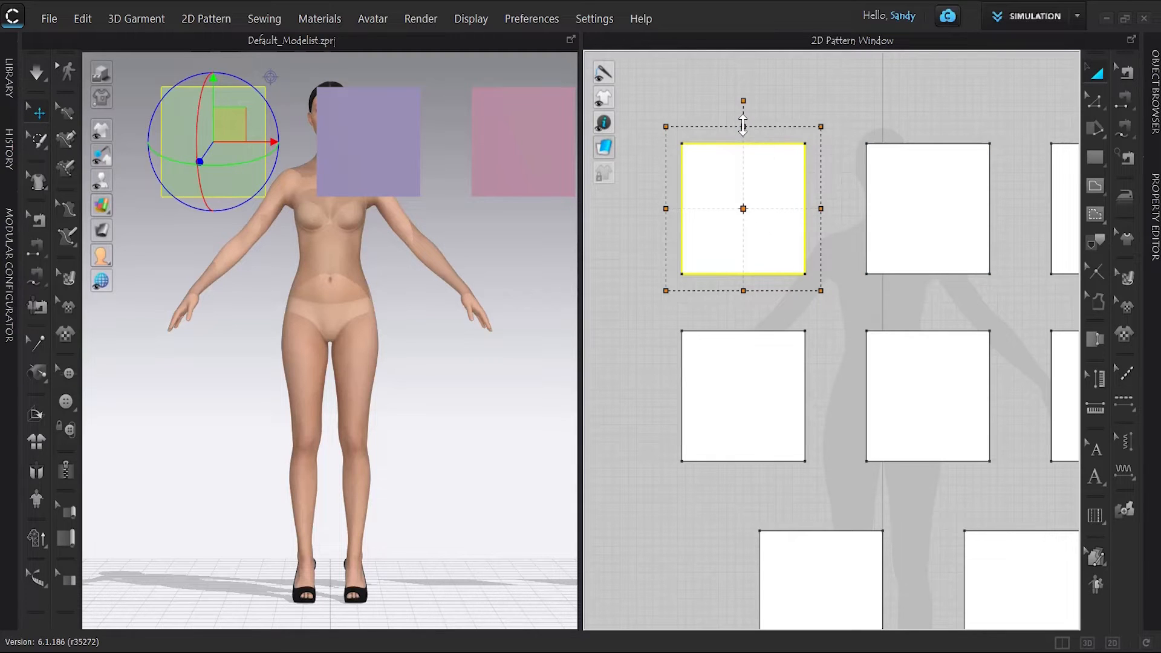
drag(743, 125, 743, 83)
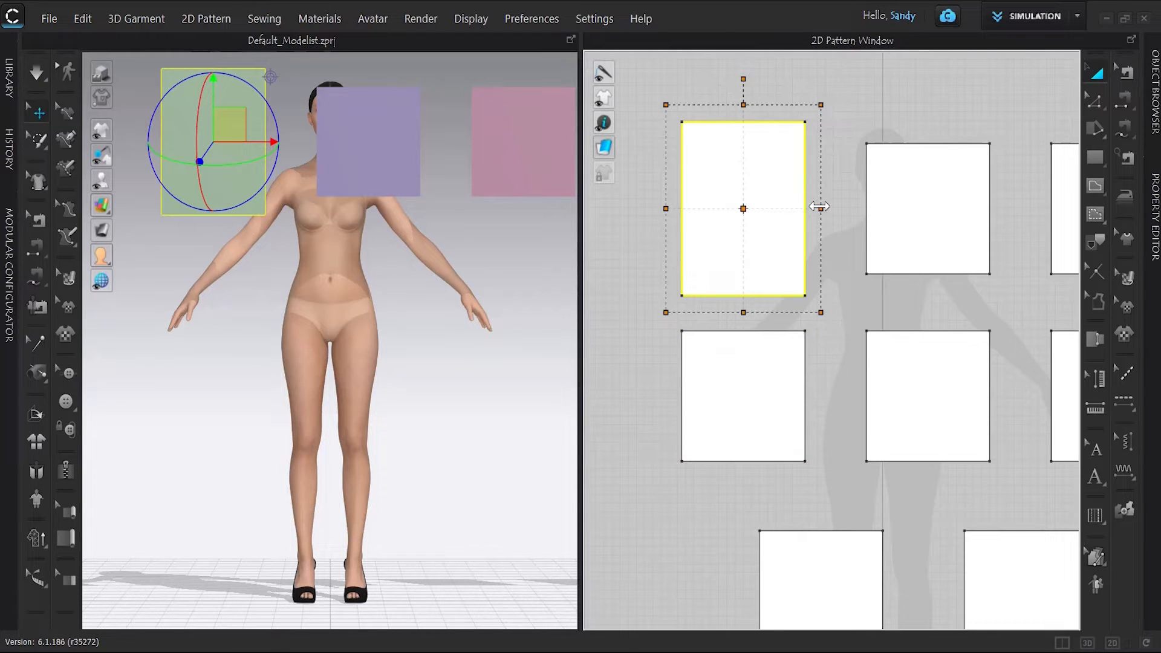
drag(819, 207, 833, 207)
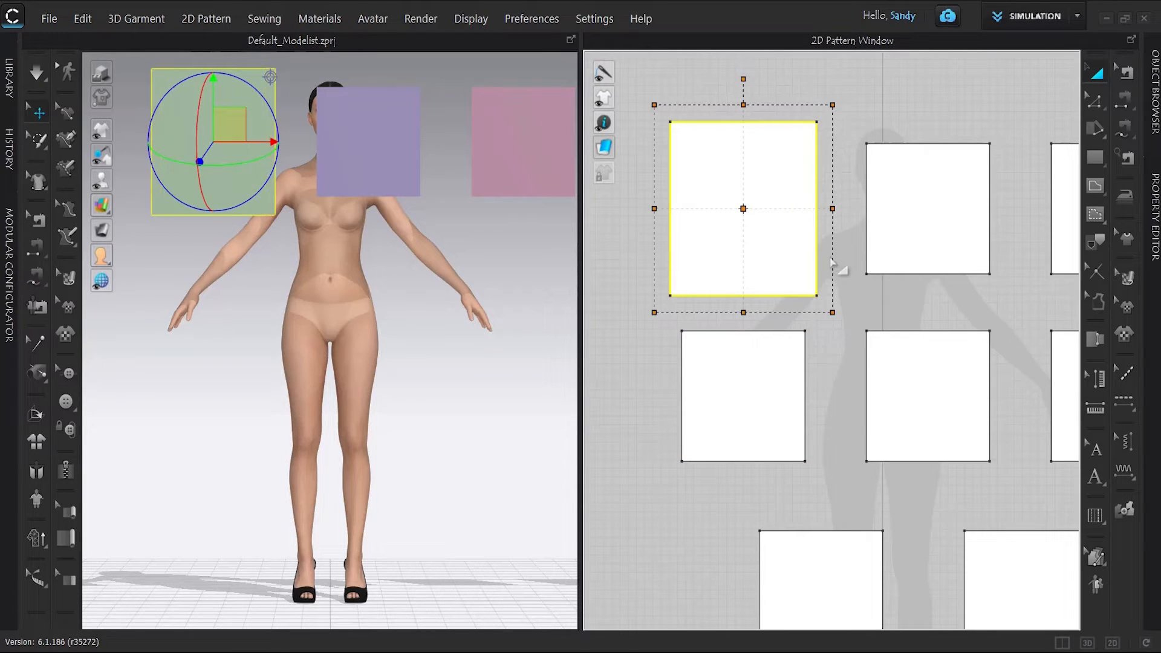
click(901, 130)
Step: Lower the first pattern's top edge, rescale it proportionally from its upper-right corner to a slightly smaller size, and deselect it
click(741, 245)
mouse_move(744, 106)
mouse_down()
mouse_move(747, 210)
mouse_move(746, 120)
mouse_up()
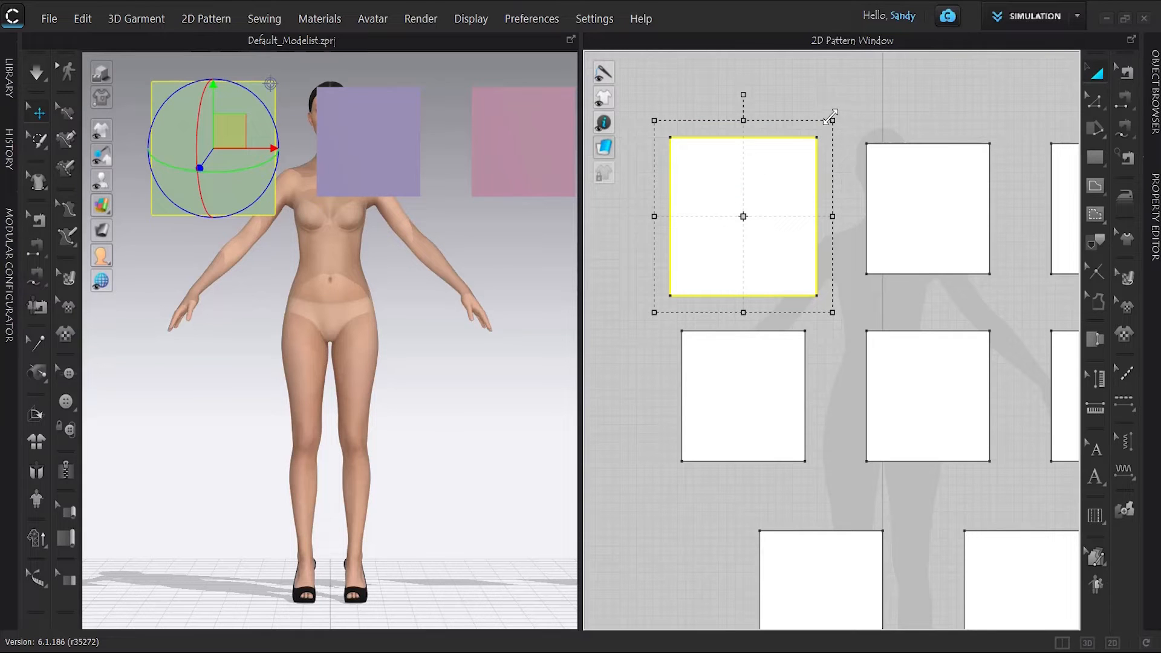
drag(834, 117, 828, 163)
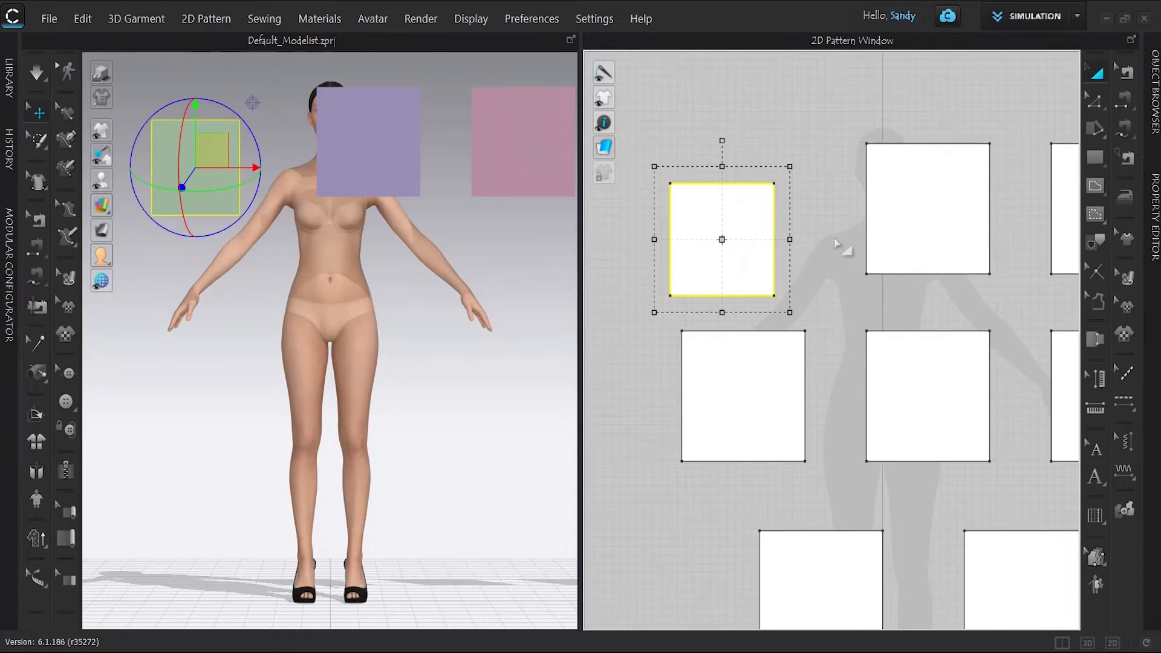
drag(790, 165, 838, 121)
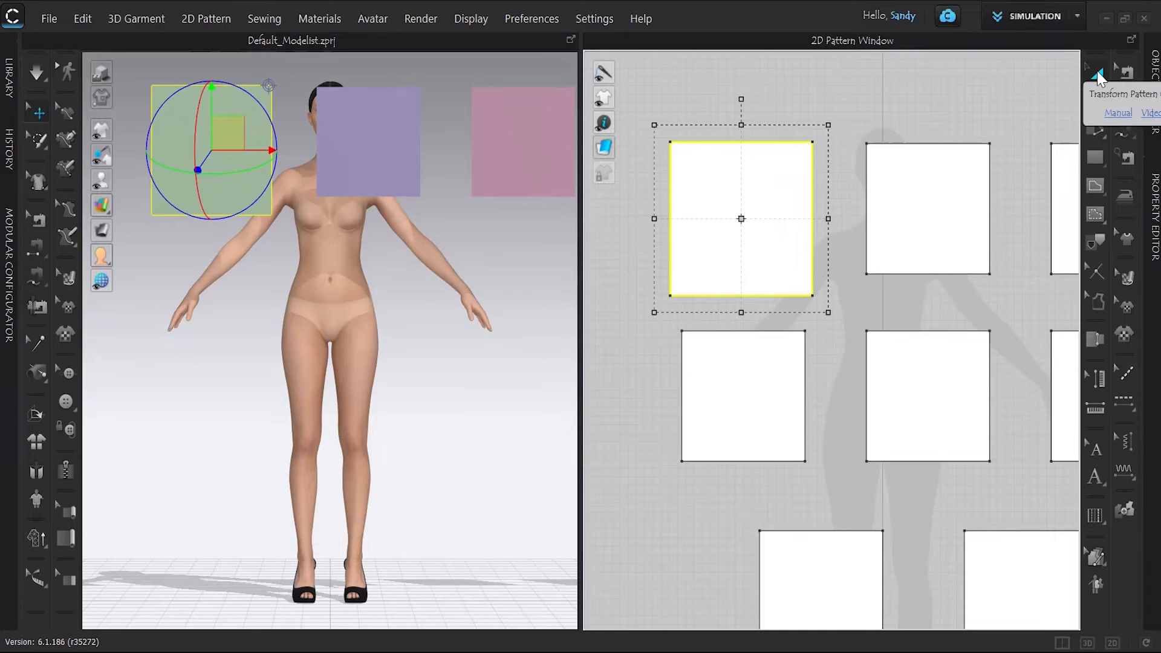
click(856, 131)
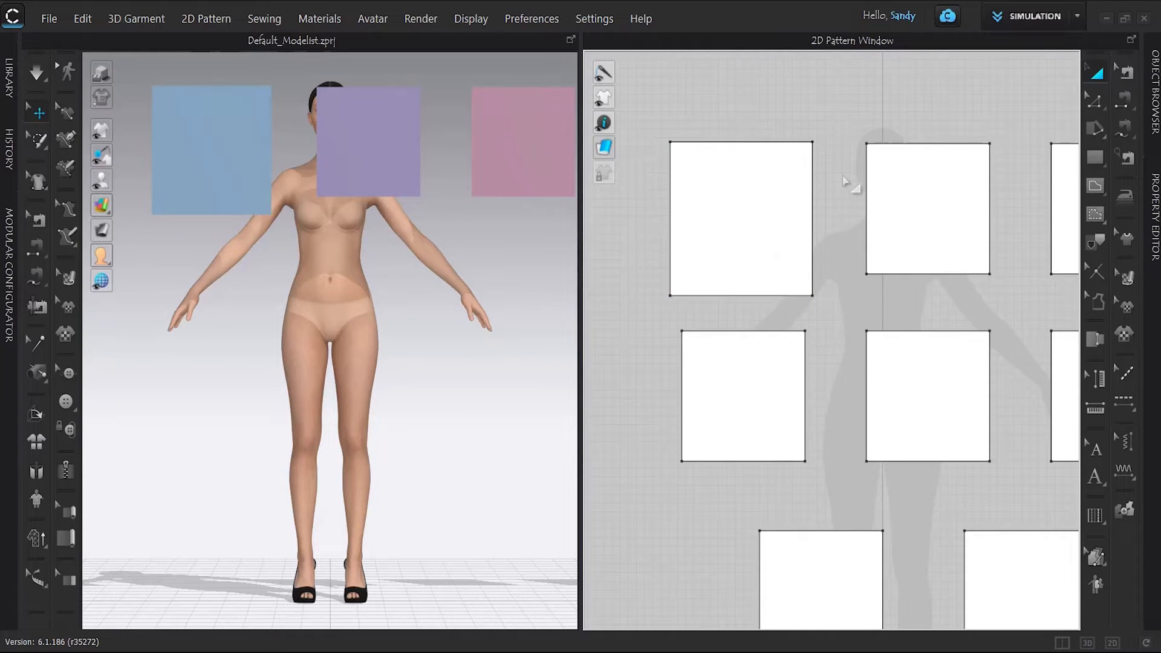
Step: Tilt the first pattern clockwise freehand, then level it with the X-Axis rotation using its upper-left edge
click(745, 254)
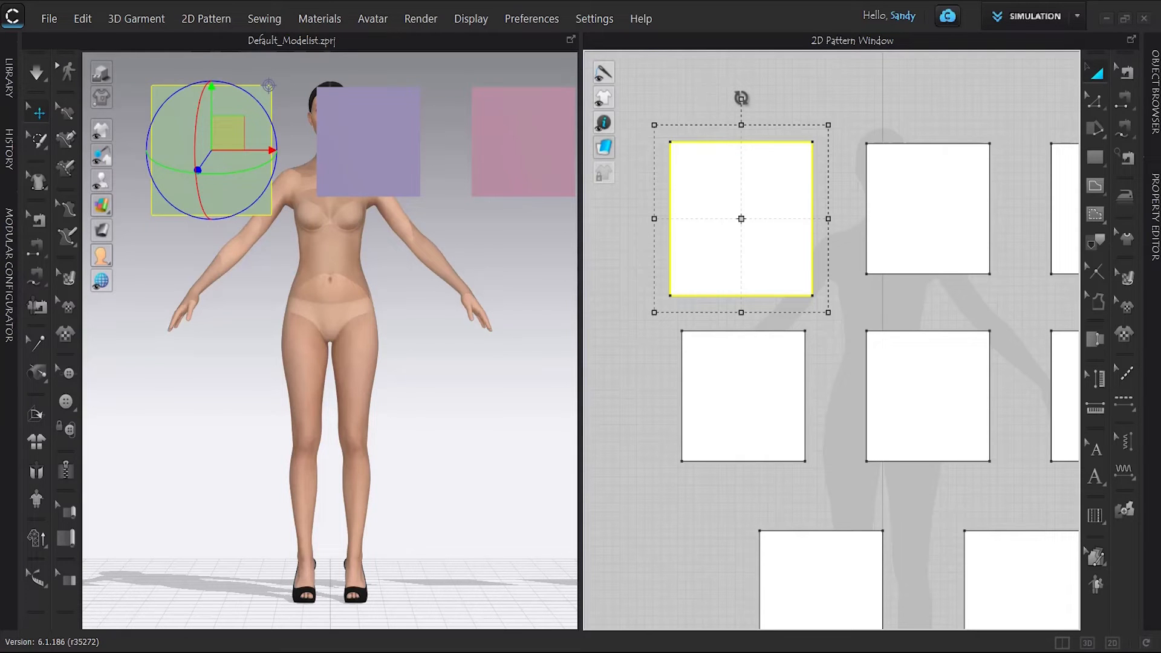
drag(742, 98, 815, 127)
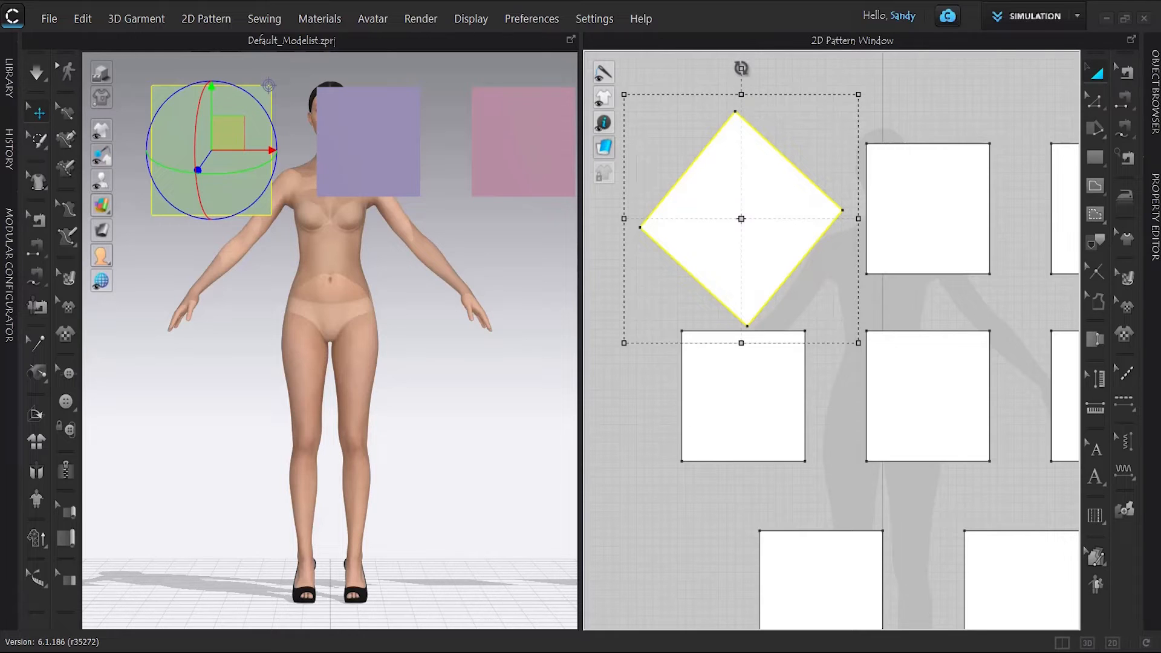
right_click(741, 69)
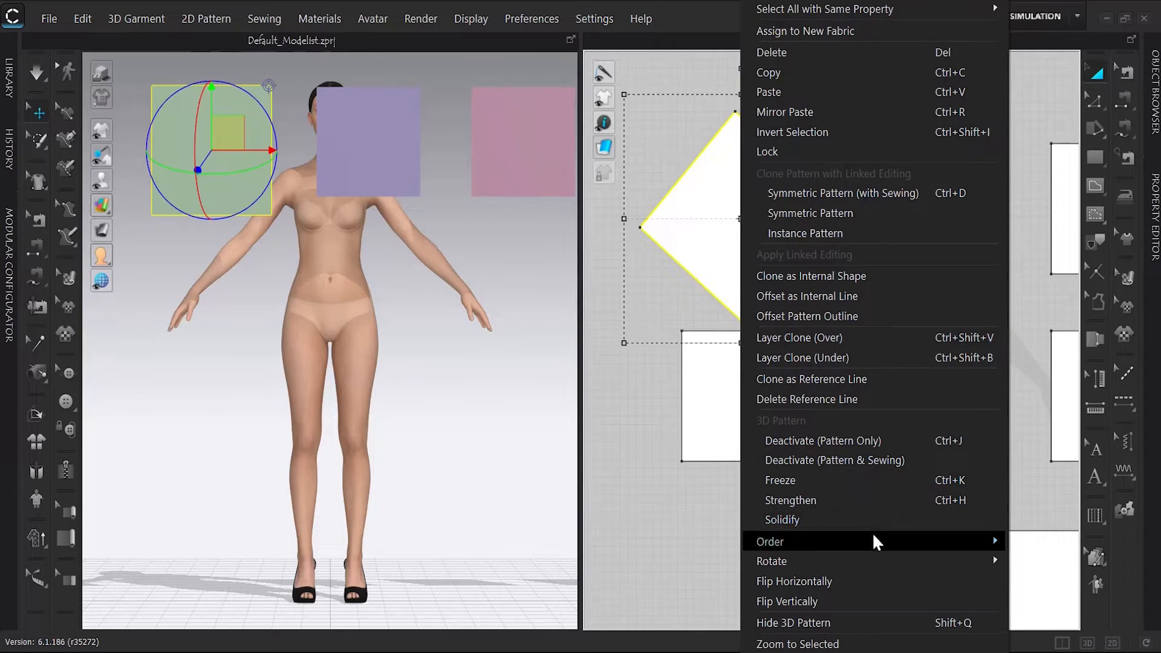
mouse_move(881, 563)
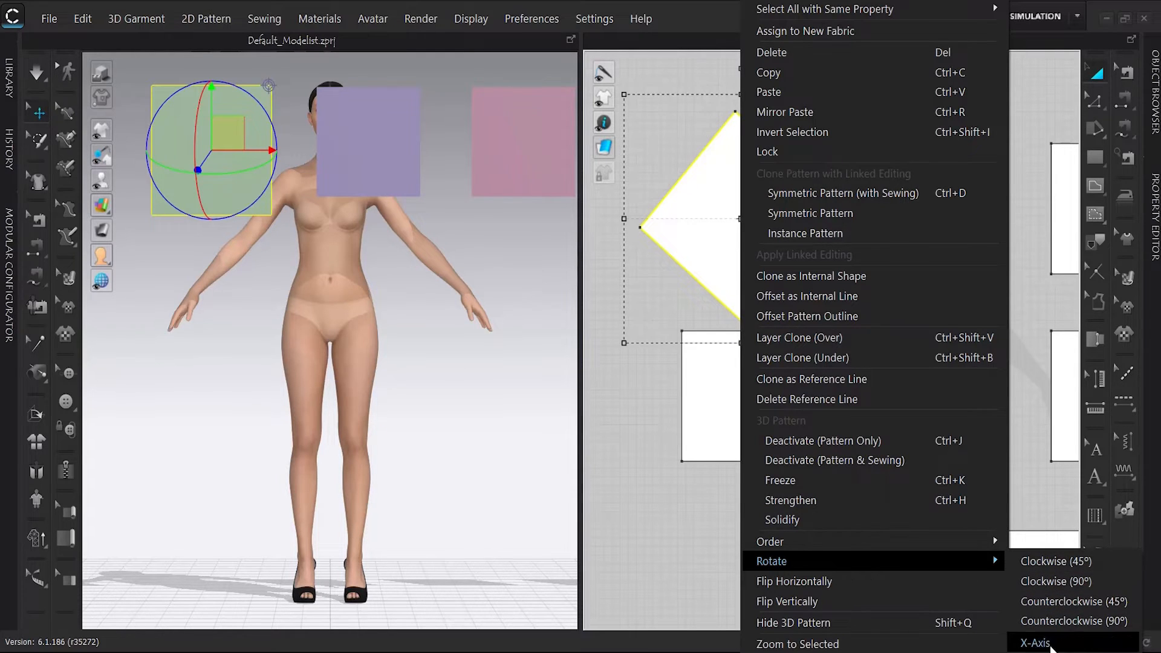
click(1036, 643)
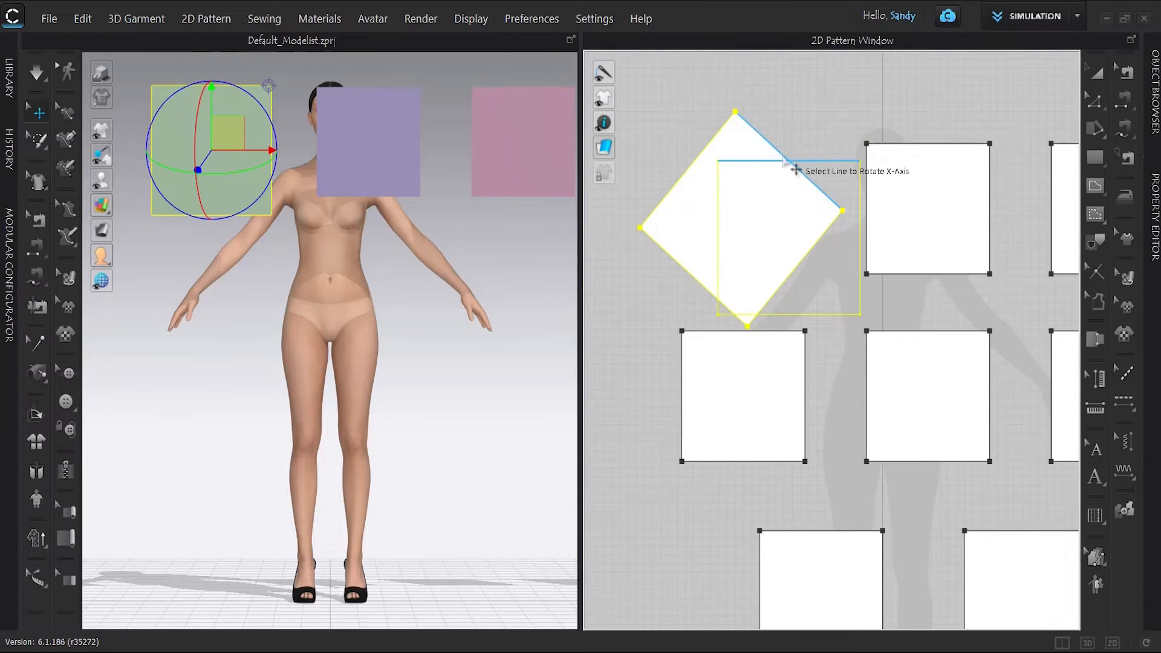
click(693, 169)
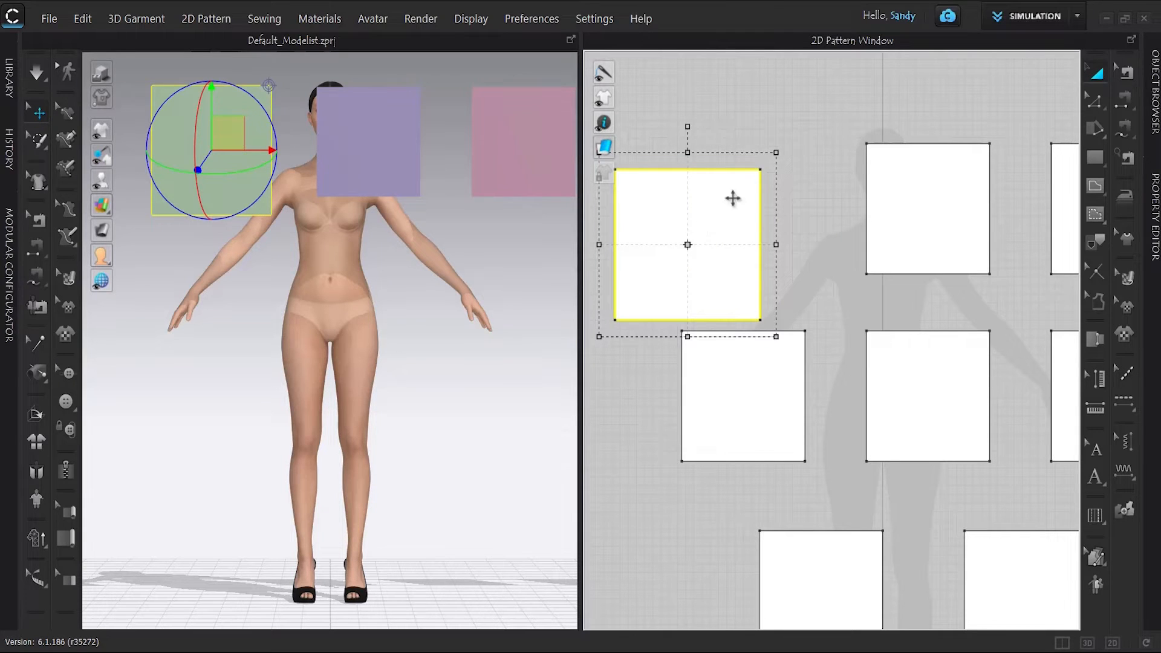
Step: Align the levelled first pattern with an axis rotation, using its right vertical edge as the reference line
right_click(687, 126)
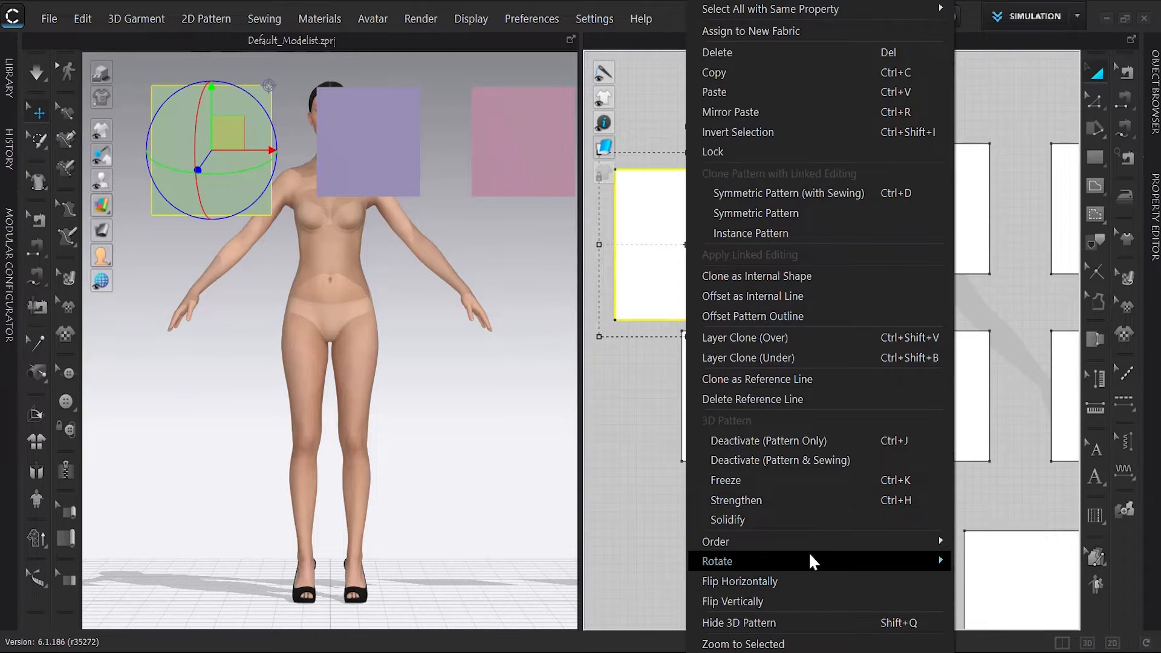
mouse_move(923, 552)
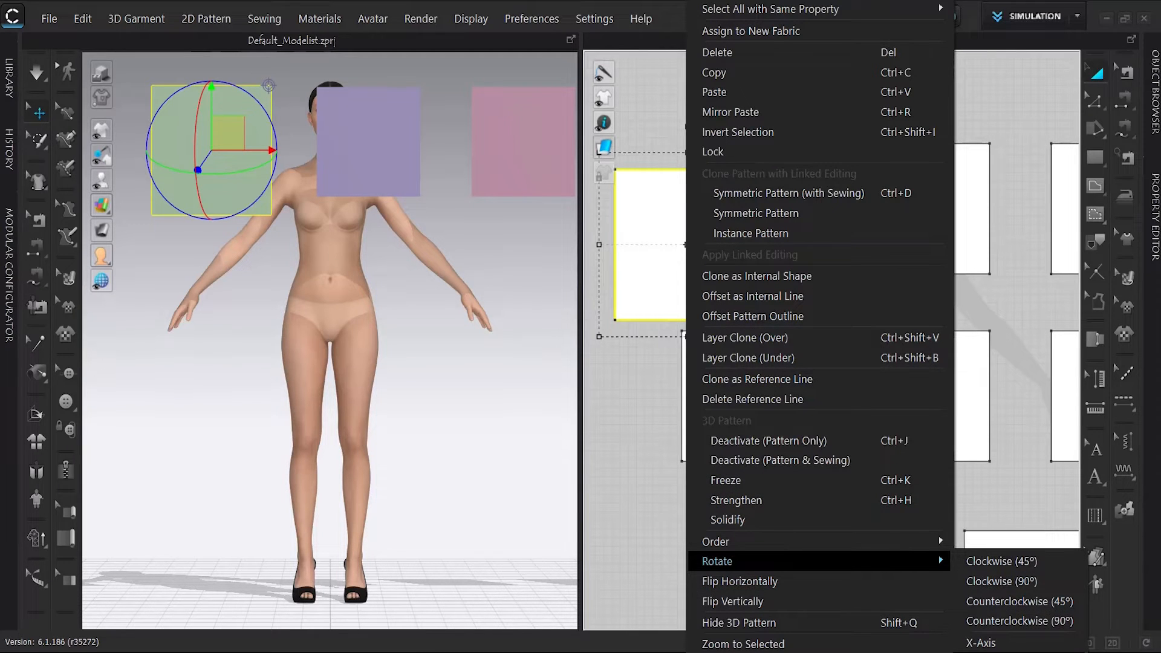
click(981, 652)
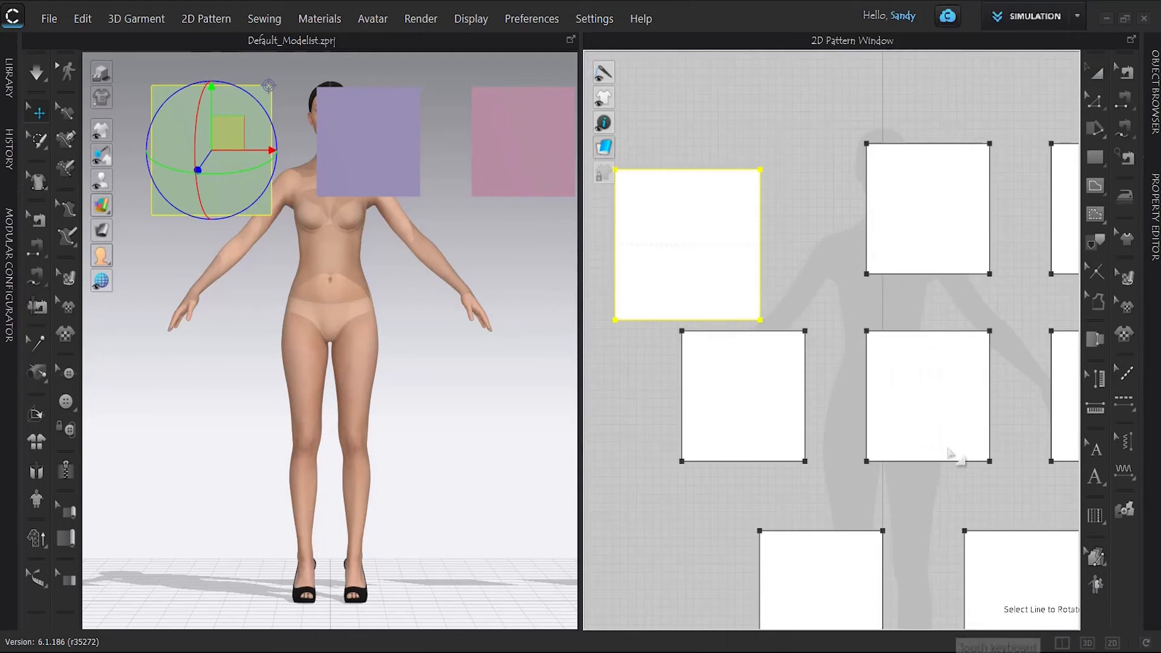
click(766, 237)
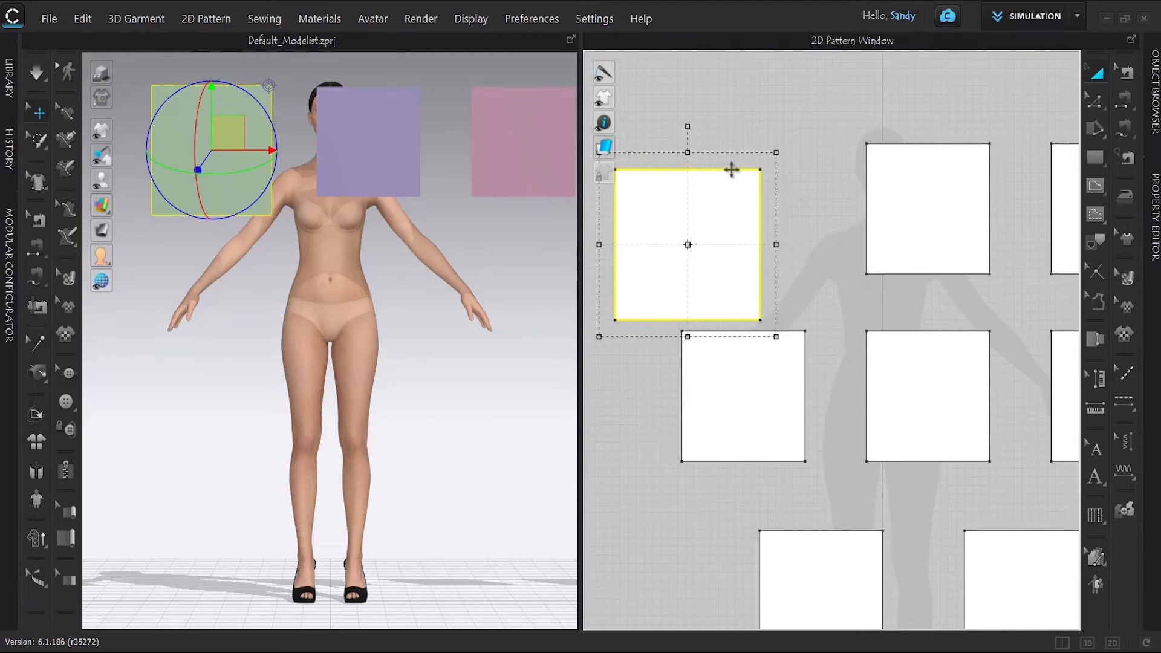
Step: Tilt the first pattern clockwise freehand, move it up and right, and straighten it with the Y-Axis rotation using its upper-left edge
drag(691, 125, 817, 145)
drag(708, 249, 767, 223)
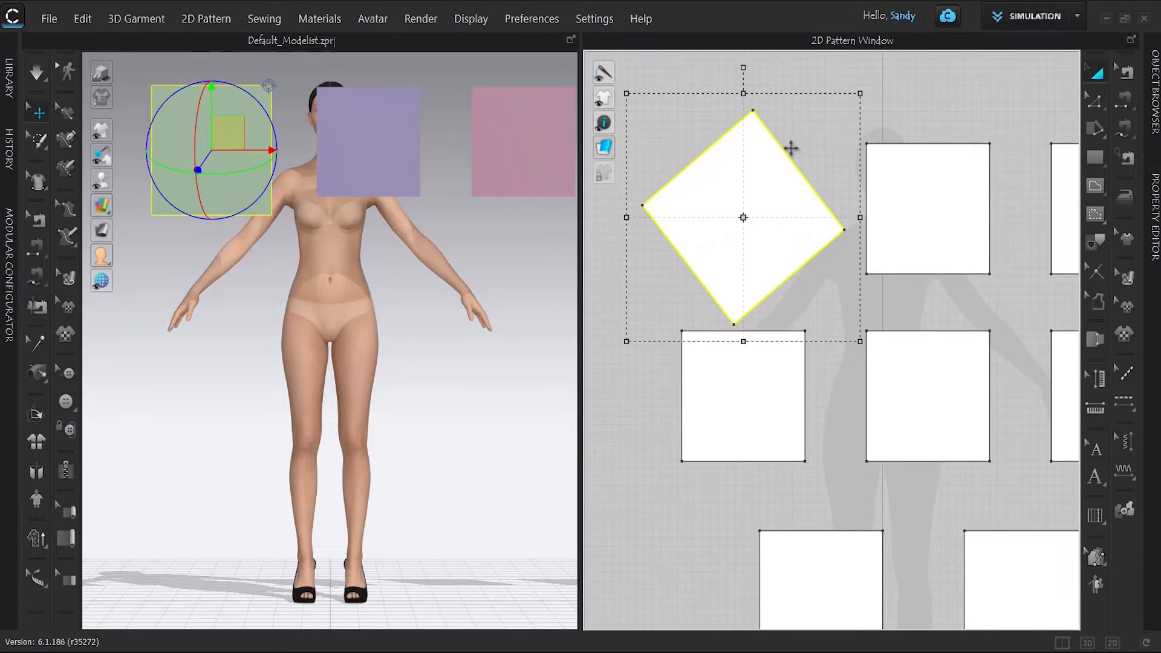
right_click(744, 69)
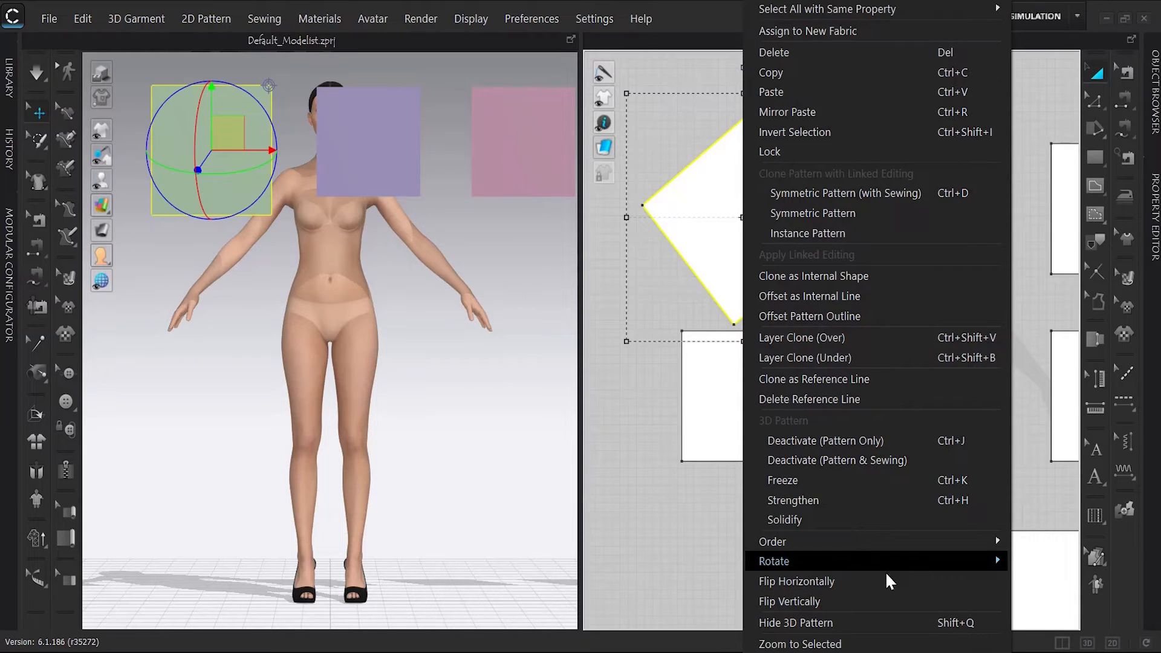
mouse_move(888, 572)
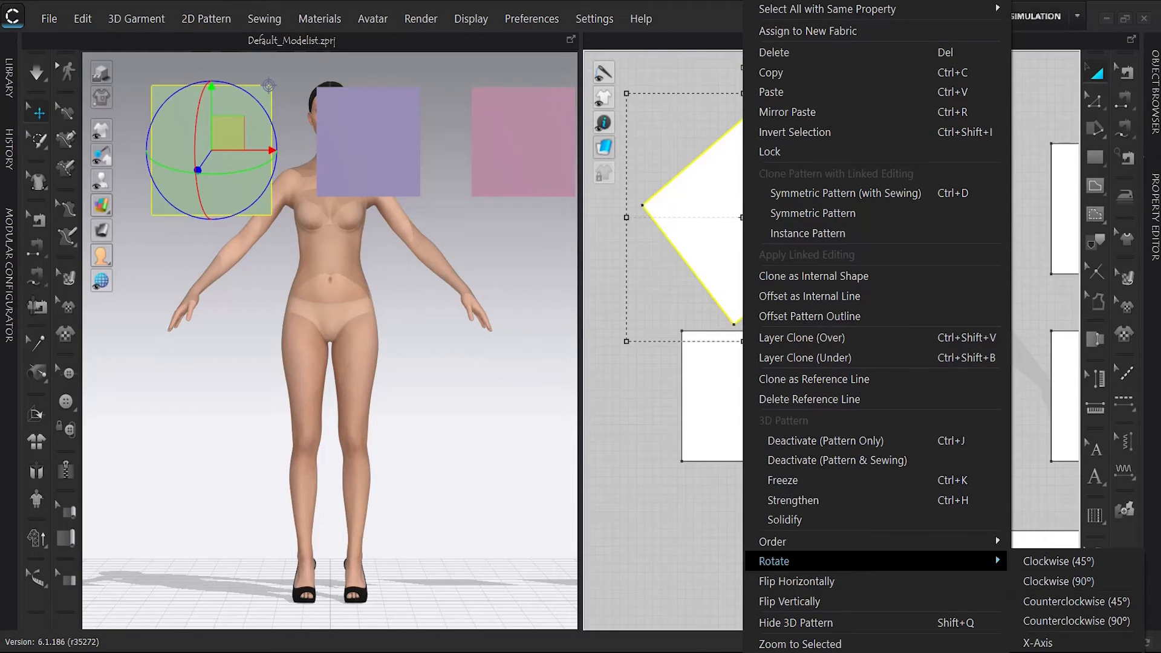
click(1041, 652)
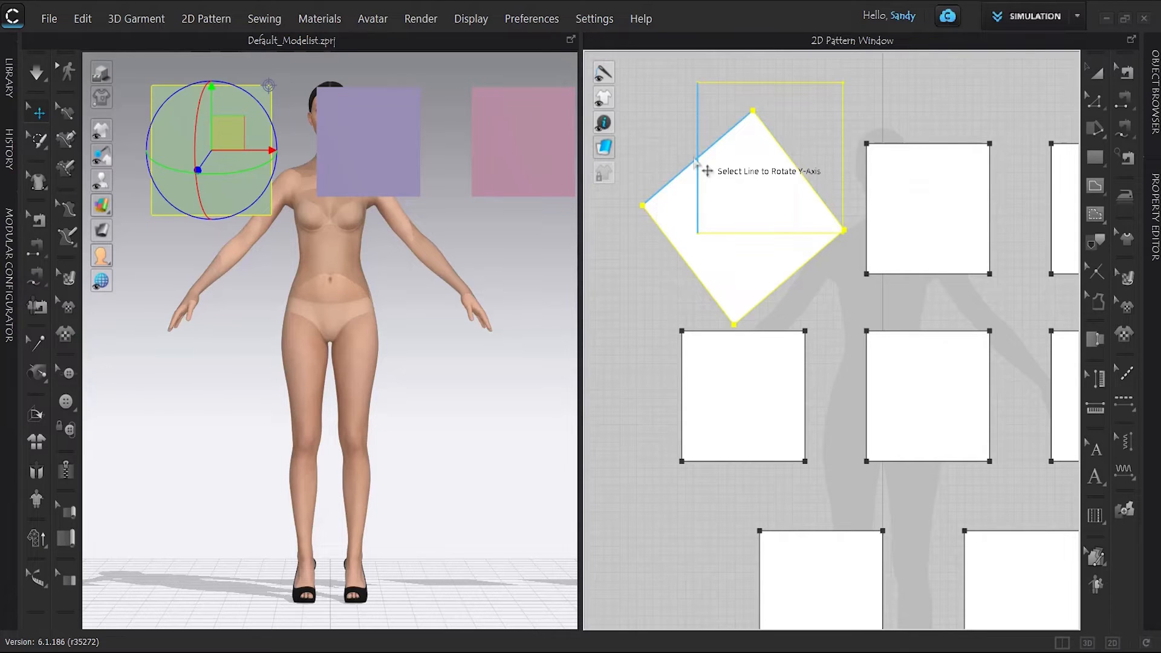
click(694, 159)
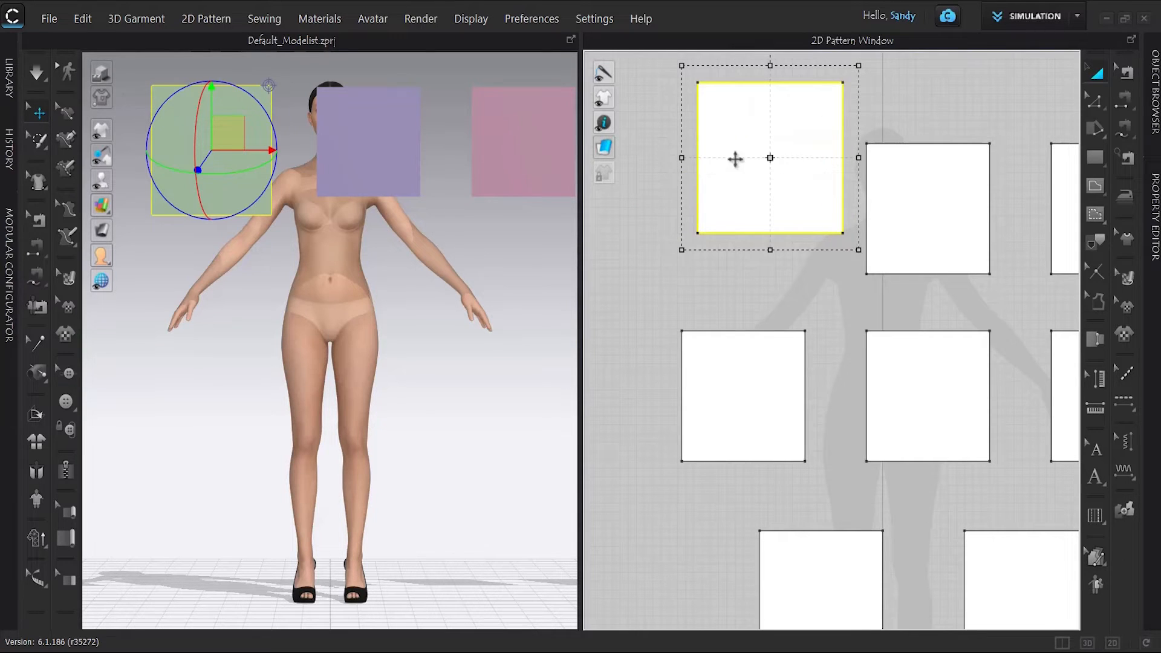
Step: Move the straightened first pattern down and left, then tilt it clockwise freehand again
drag(789, 152, 752, 204)
click(738, 93)
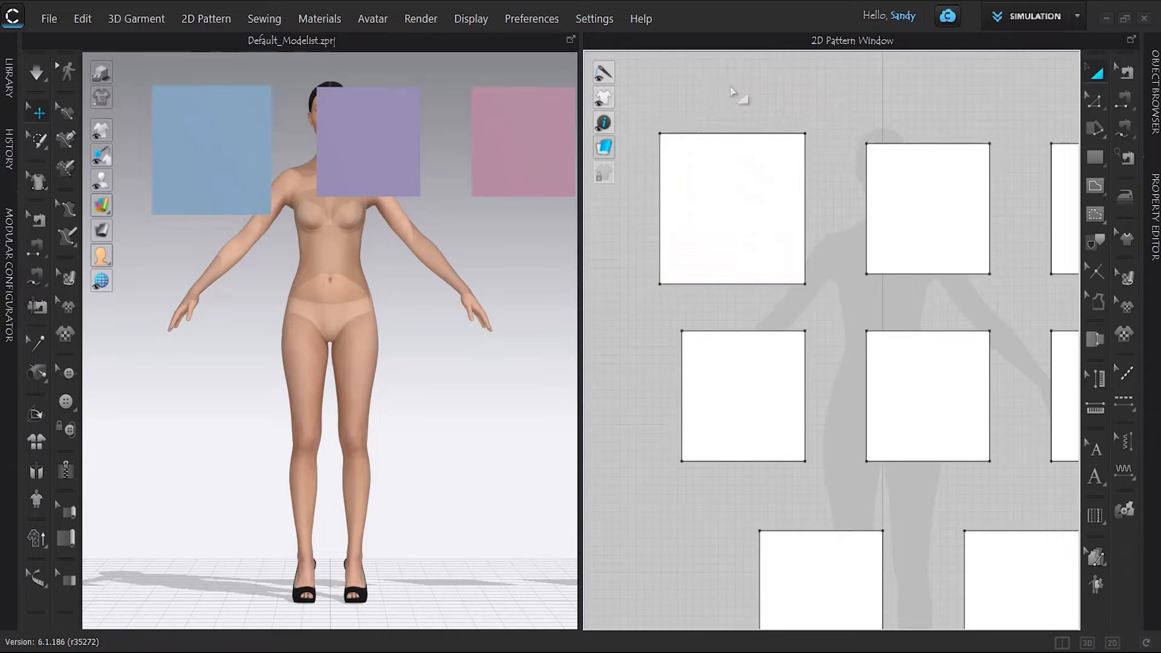
click(736, 148)
drag(734, 88, 798, 127)
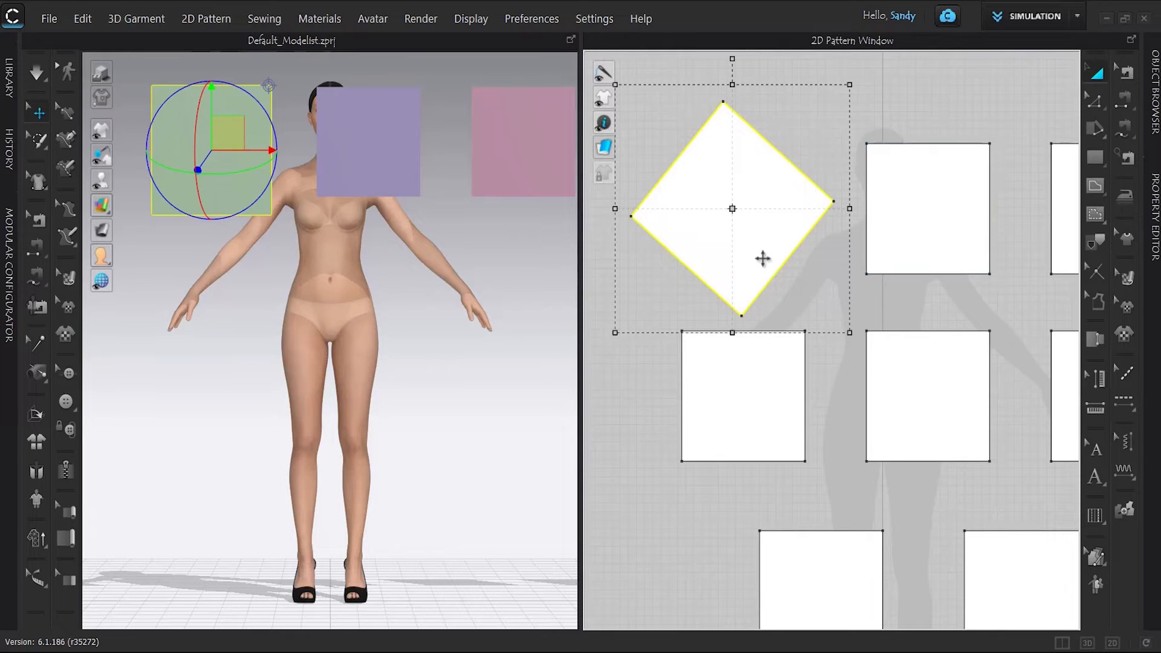
Step: Rotate the tilted pattern's upper-right edge to match the neighbouring square's left edge, then reposition the pattern above the second-row square
right_click(732, 86)
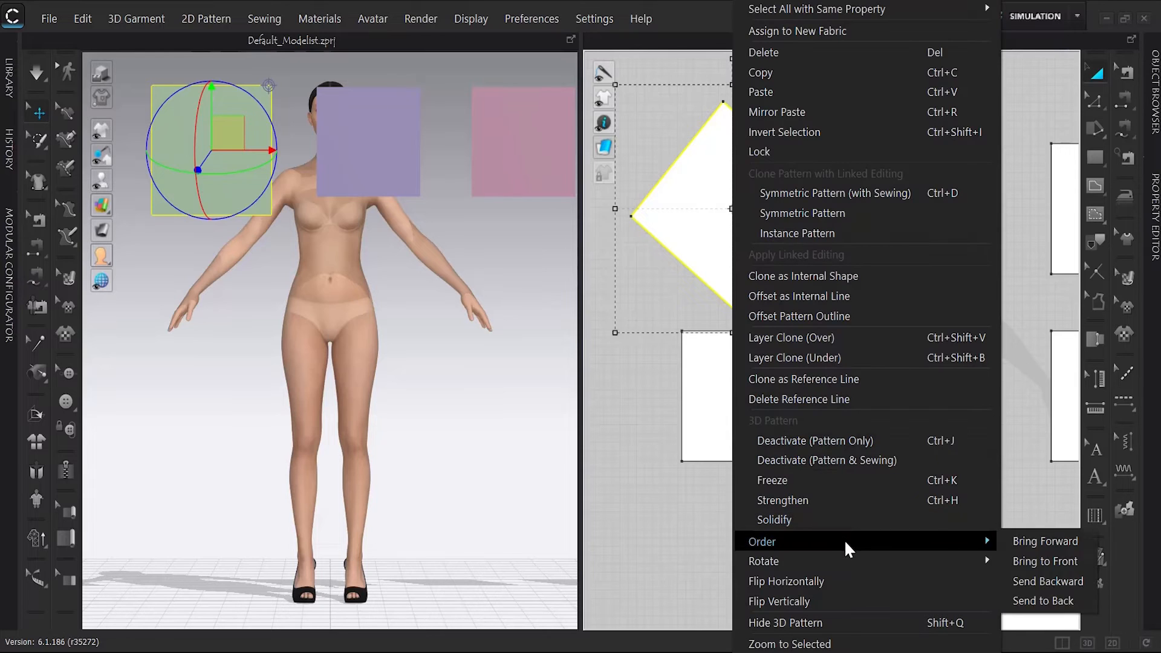
mouse_move(850, 557)
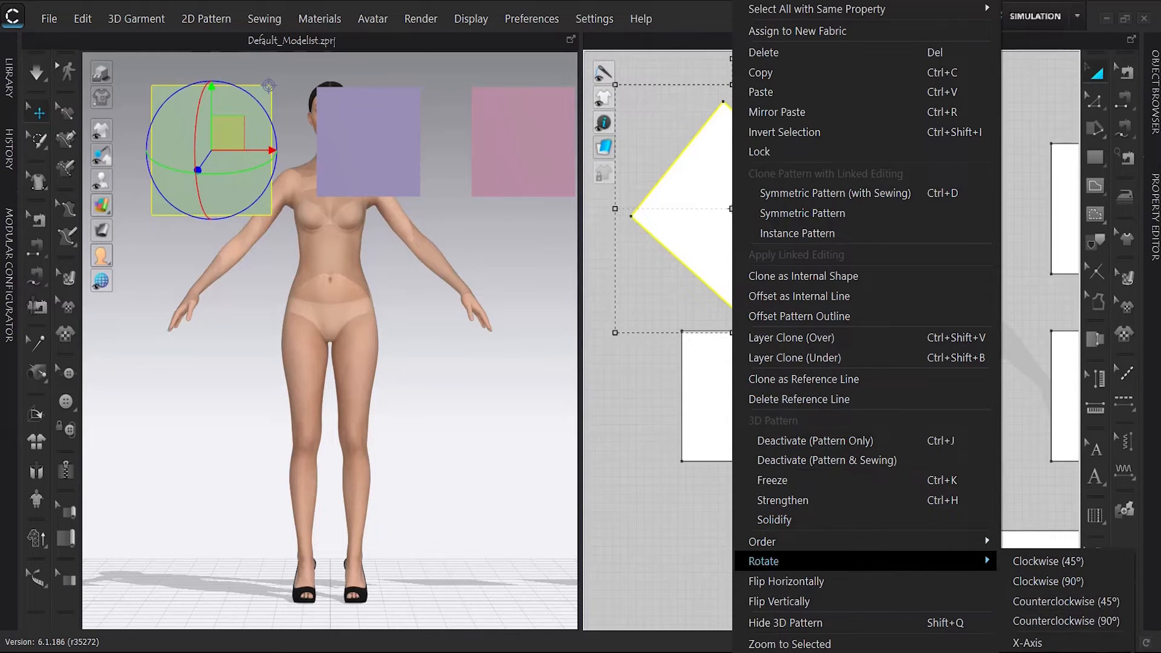
click(1028, 644)
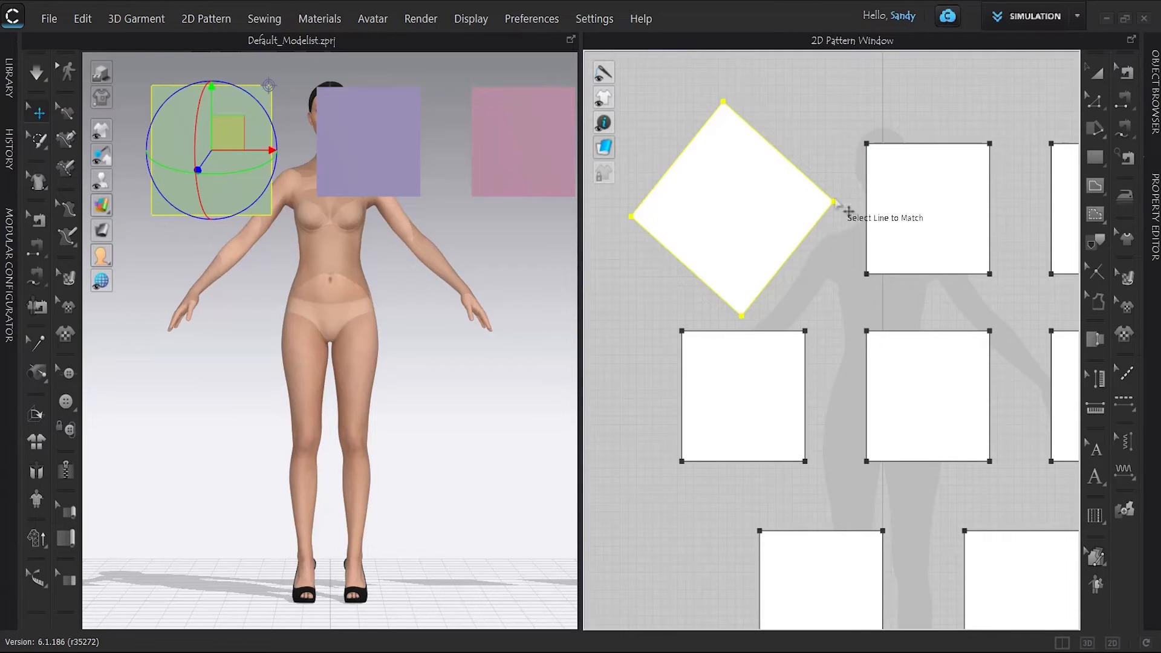
click(868, 224)
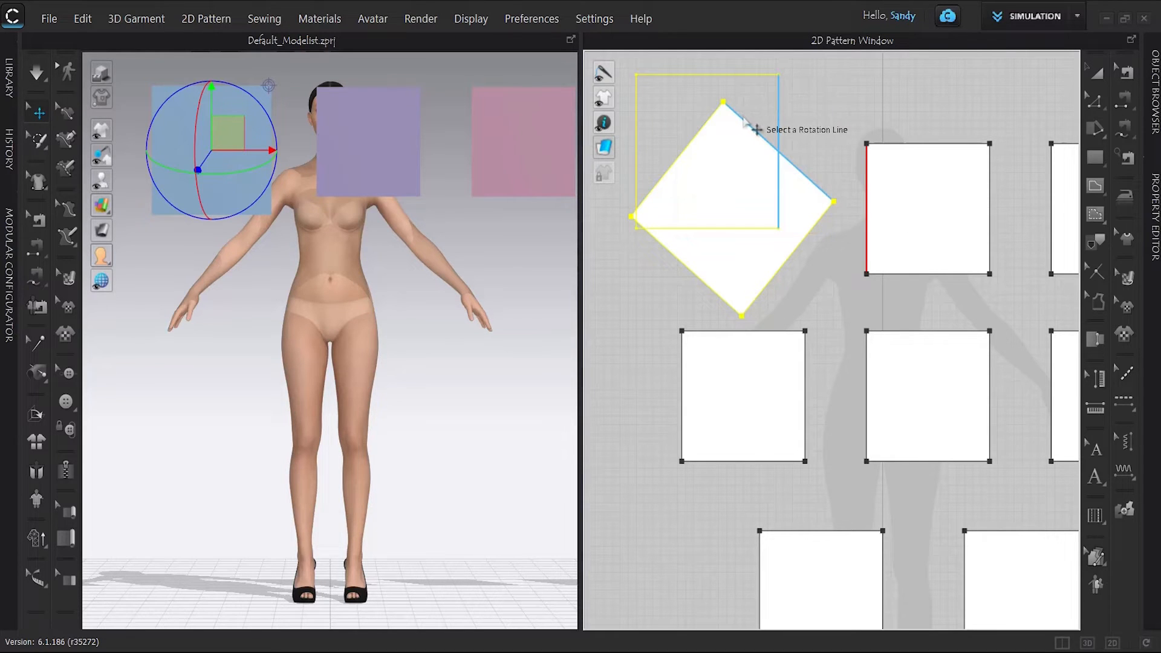
click(724, 104)
drag(731, 158, 759, 198)
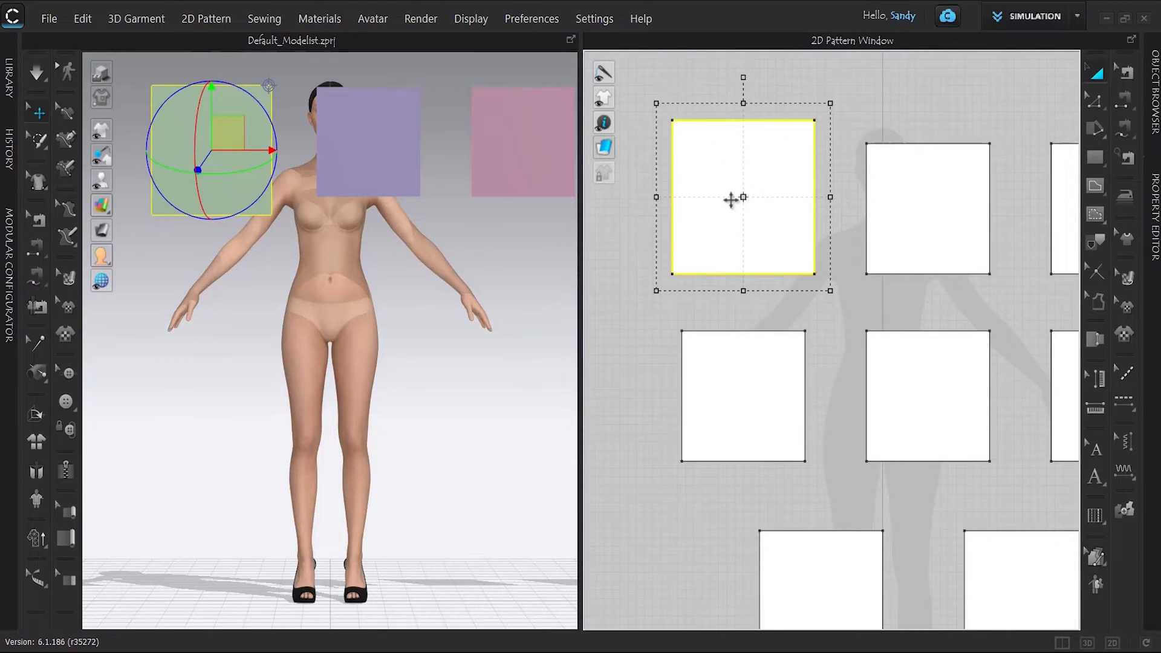
drag(739, 188, 739, 211)
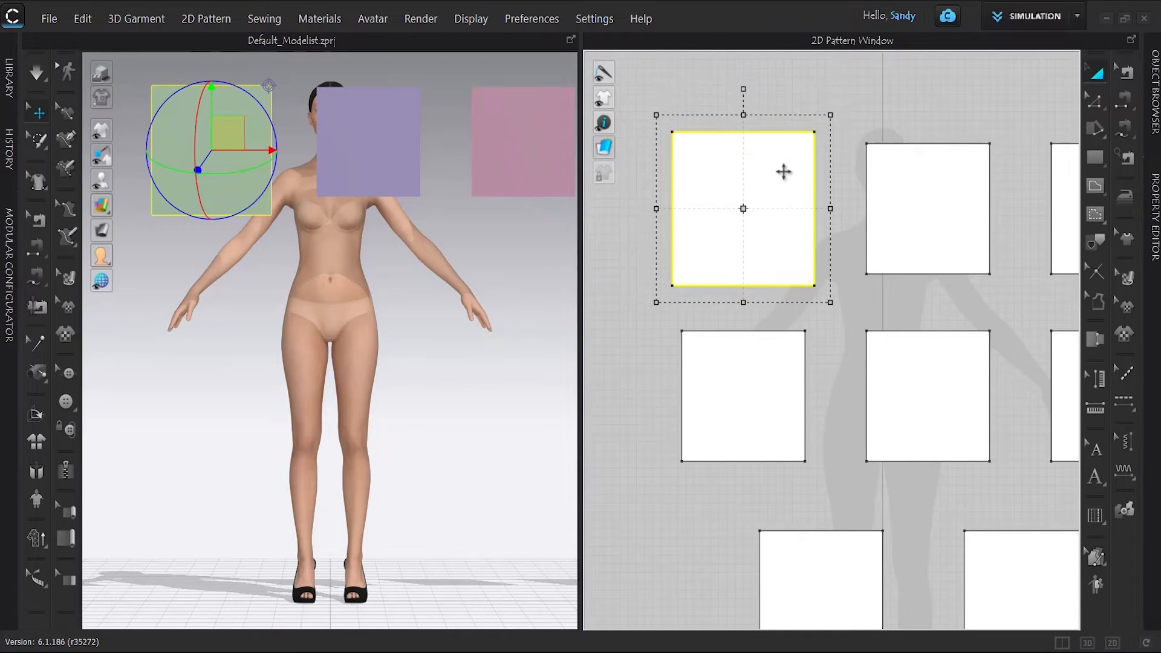
Step: Reshape the first pattern with Edit Pattern so its top edge sits higher and slopes down to the right
click(1098, 96)
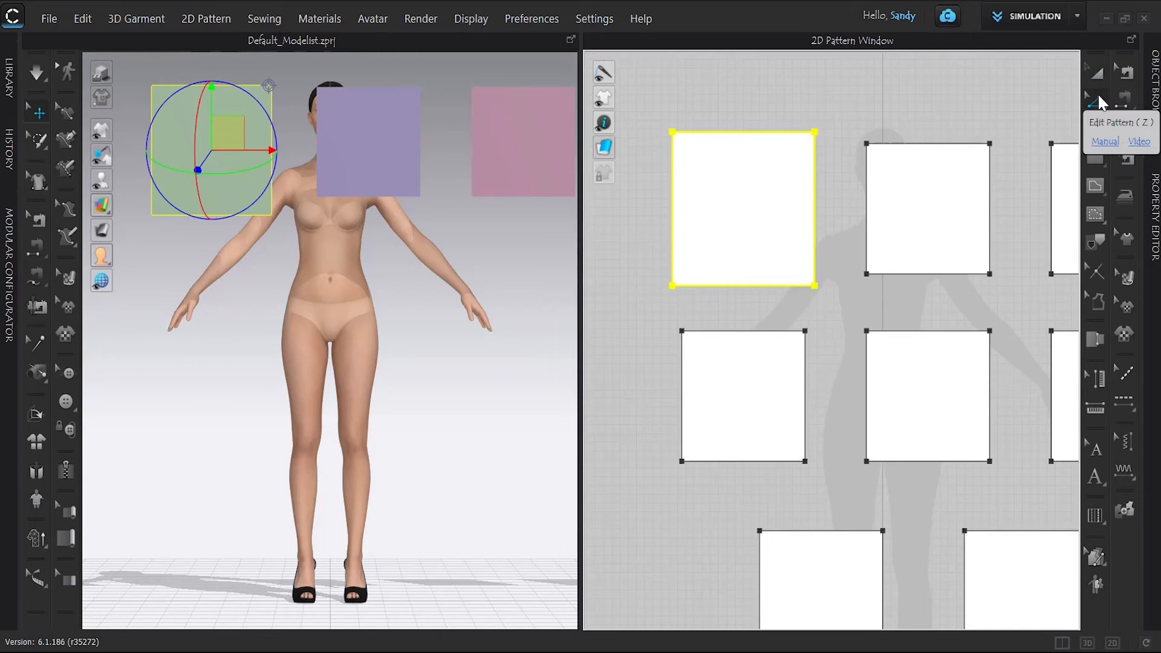
click(753, 121)
drag(814, 131, 728, 107)
click(764, 151)
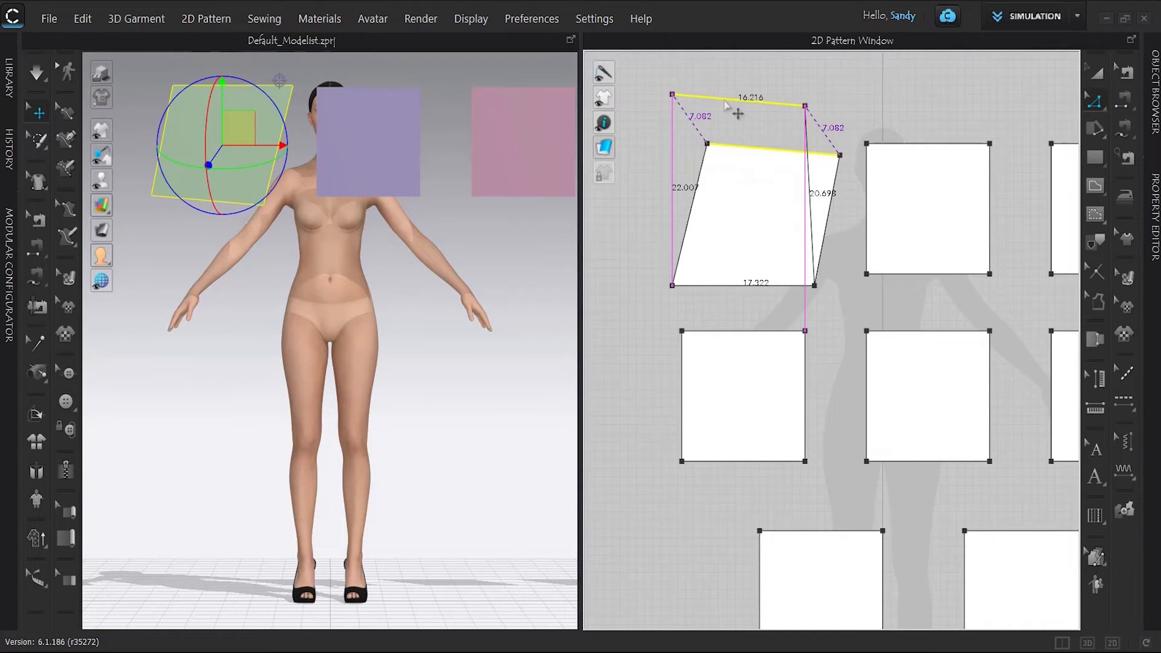
drag(728, 191, 726, 193)
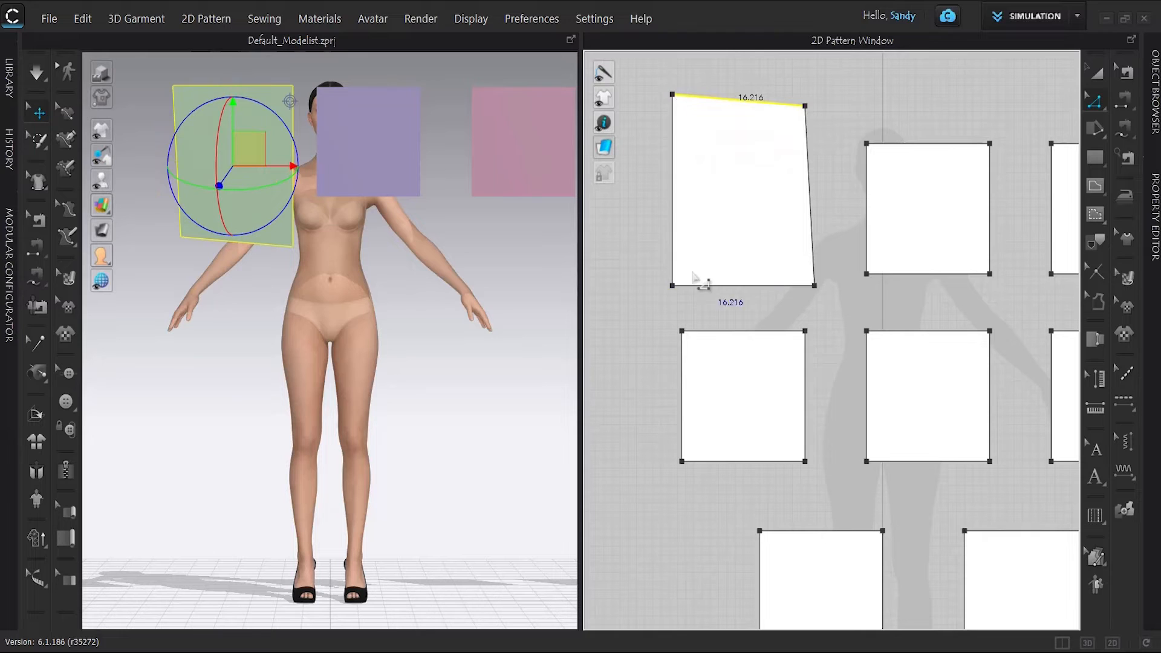
Step: Move the first pattern's lower-left corner outward, its lower-right corner up and outward, and its upper-right corner down and slightly outward
click(819, 193)
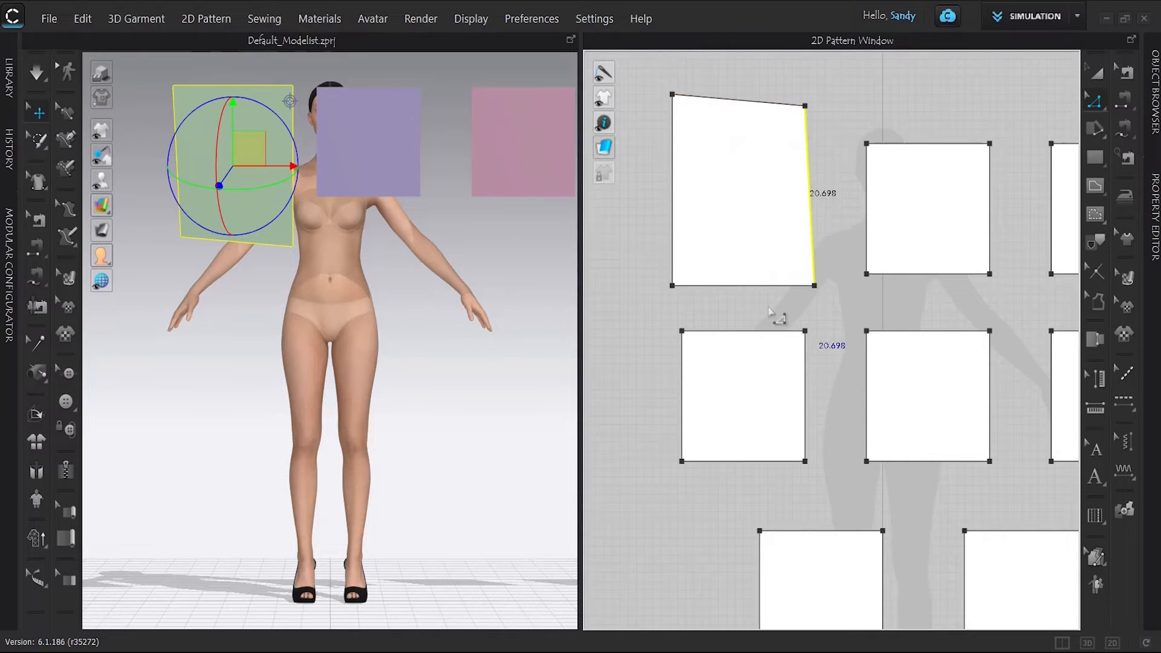
shift+click(737, 287)
mouse_move(673, 288)
mouse_down()
mouse_move(635, 381)
mouse_move(666, 303)
mouse_move(626, 246)
mouse_move(640, 283)
mouse_move(657, 288)
mouse_up()
click(814, 265)
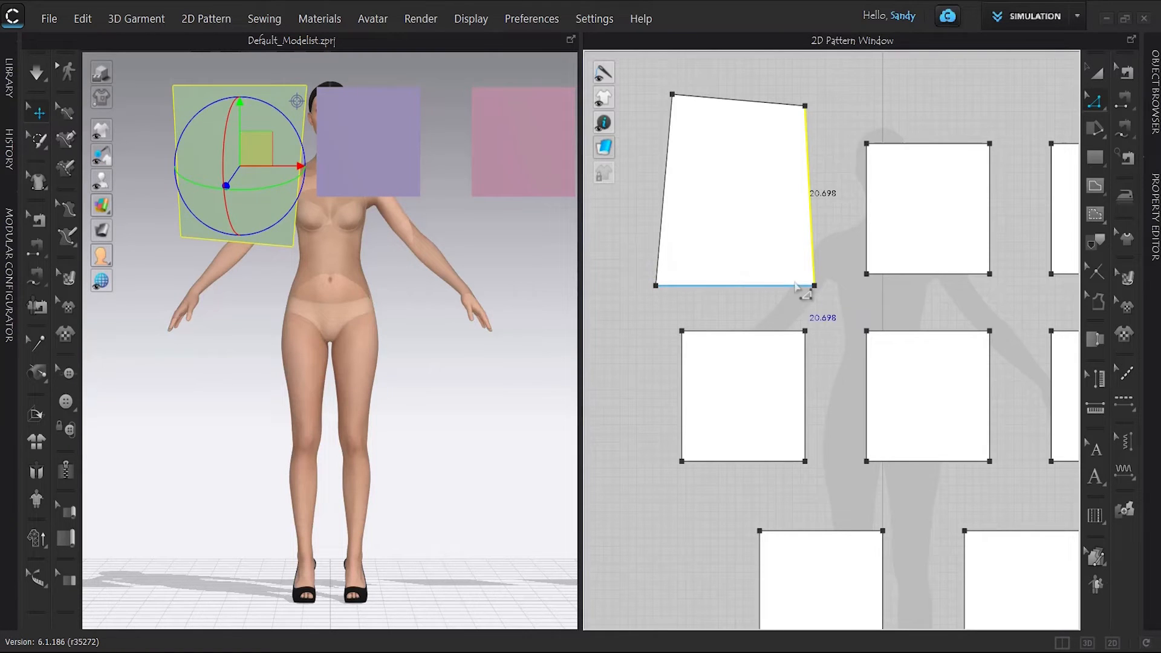
drag(816, 288, 847, 265)
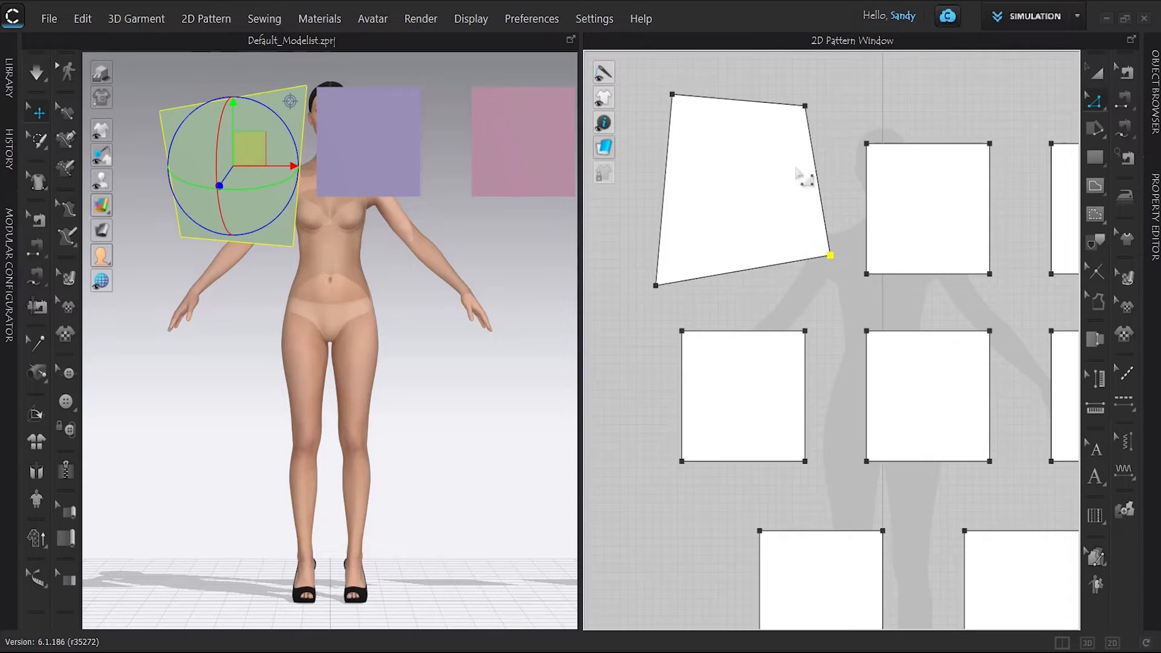
drag(807, 108, 822, 146)
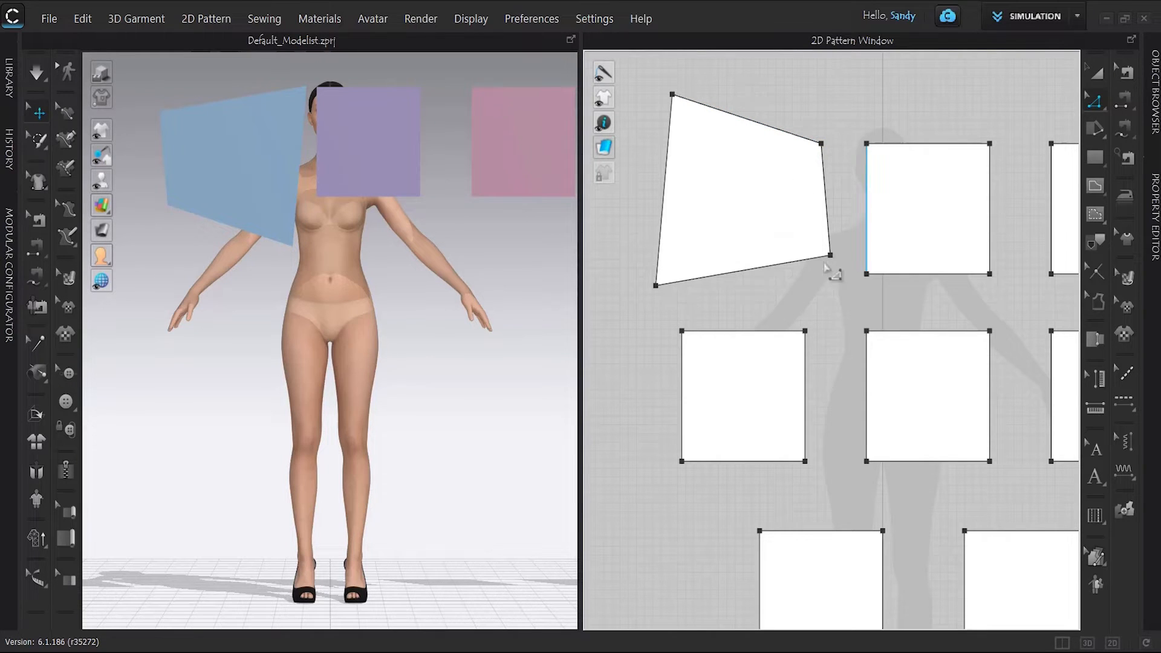
Step: Select the reshaped first pattern with Transform Pattern and clone it as a reference line
click(1097, 72)
click(736, 208)
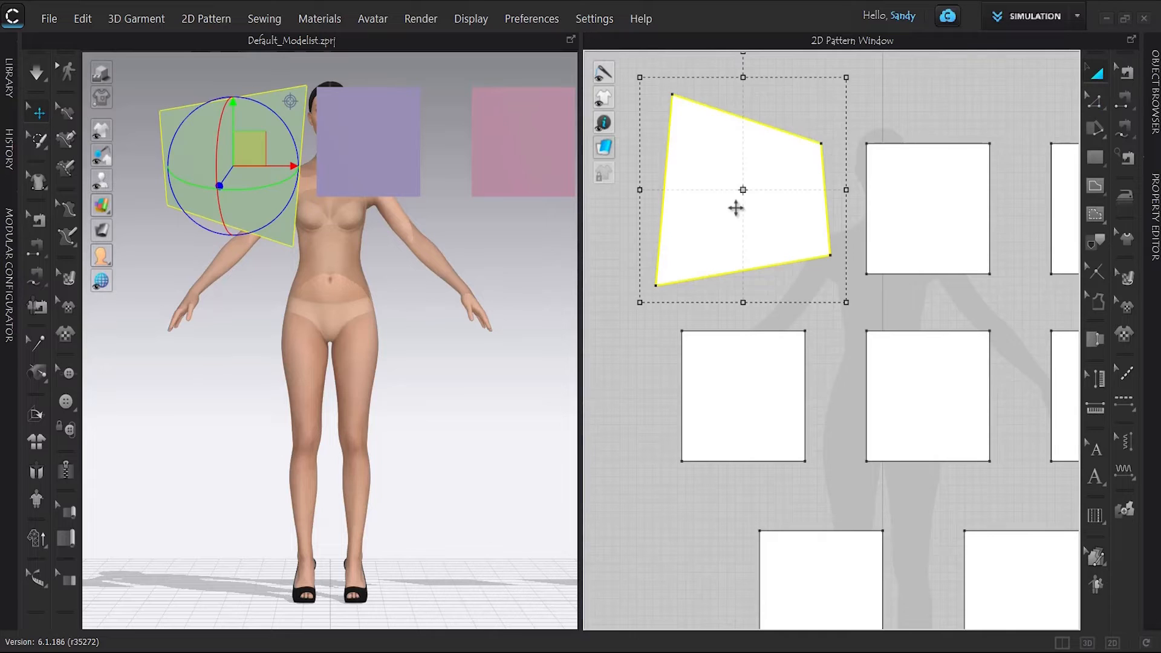
right_click(736, 208)
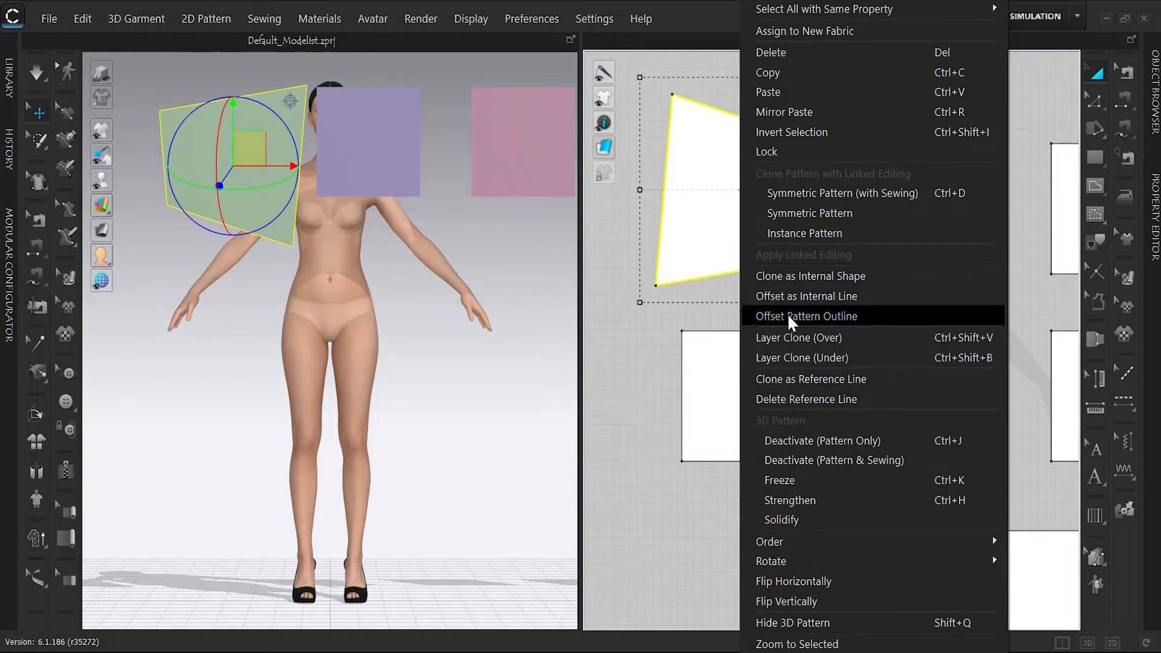
click(806, 381)
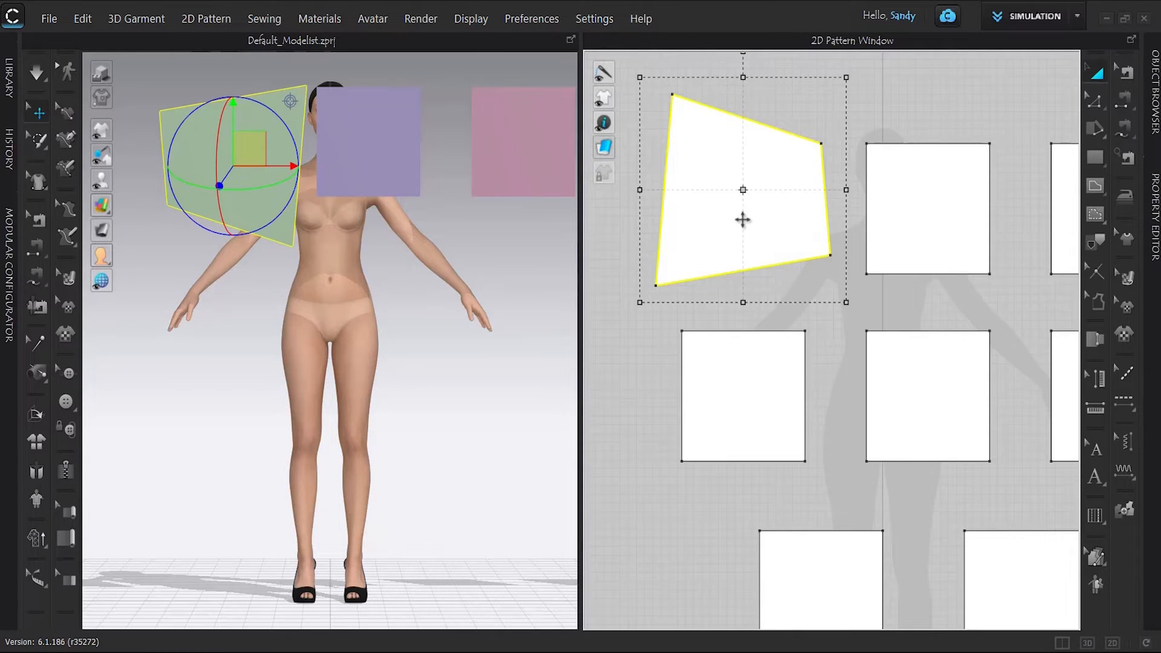
Step: Raise the first pattern's bottom edge with Edit Pattern, away from the cloned reference line
click(1096, 101)
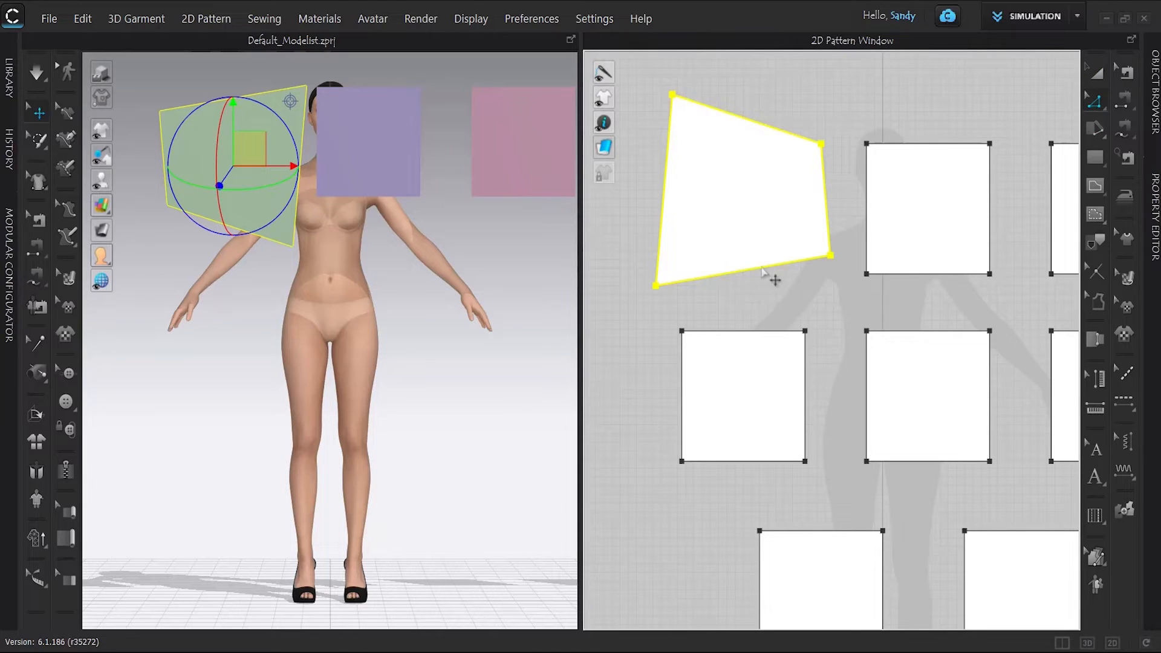
click(762, 296)
drag(745, 269, 739, 227)
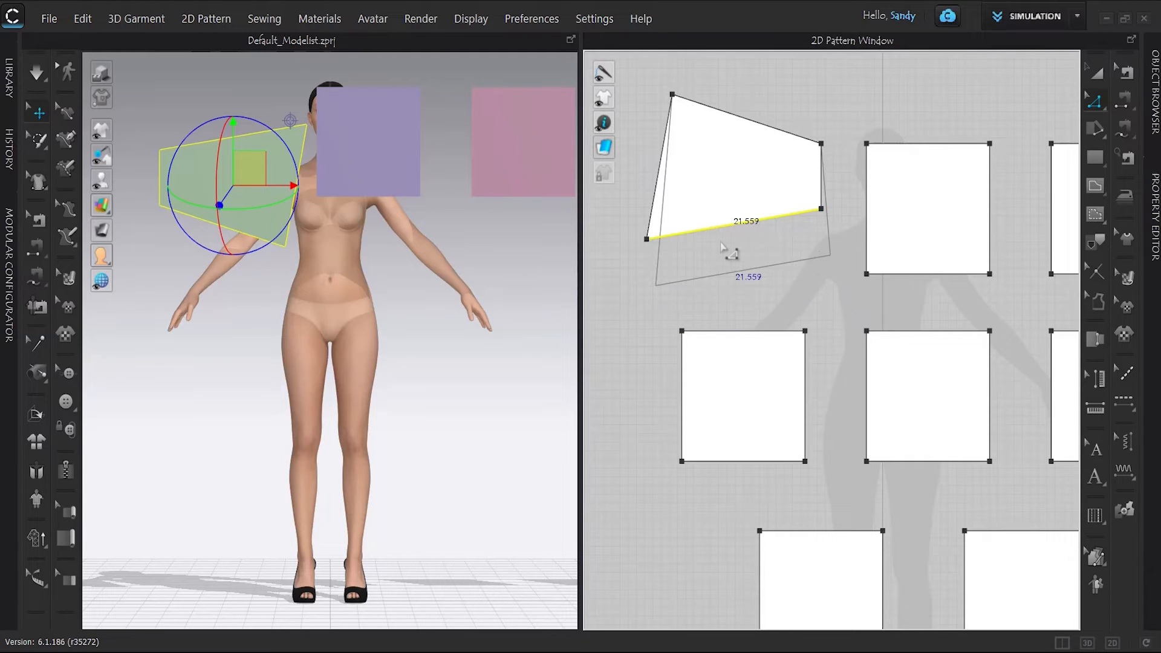
Step: Toggle the reference line display off and on, then undo the bottom-edge move and deselect the pattern
mouse_move(604, 96)
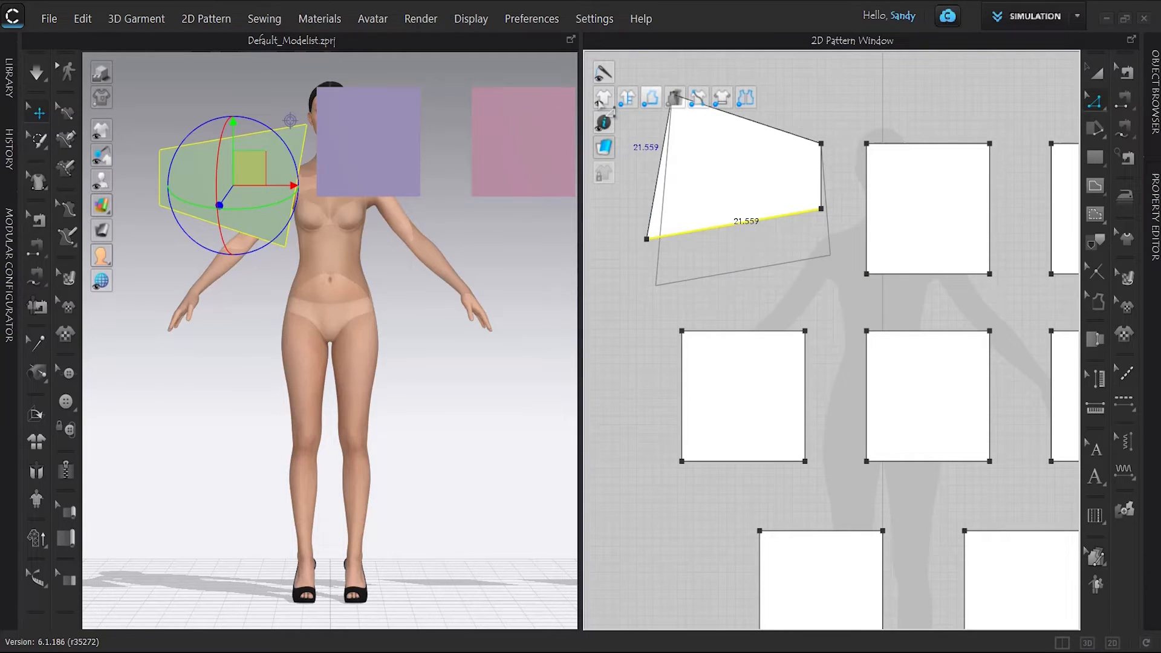
click(732, 103)
click(732, 103)
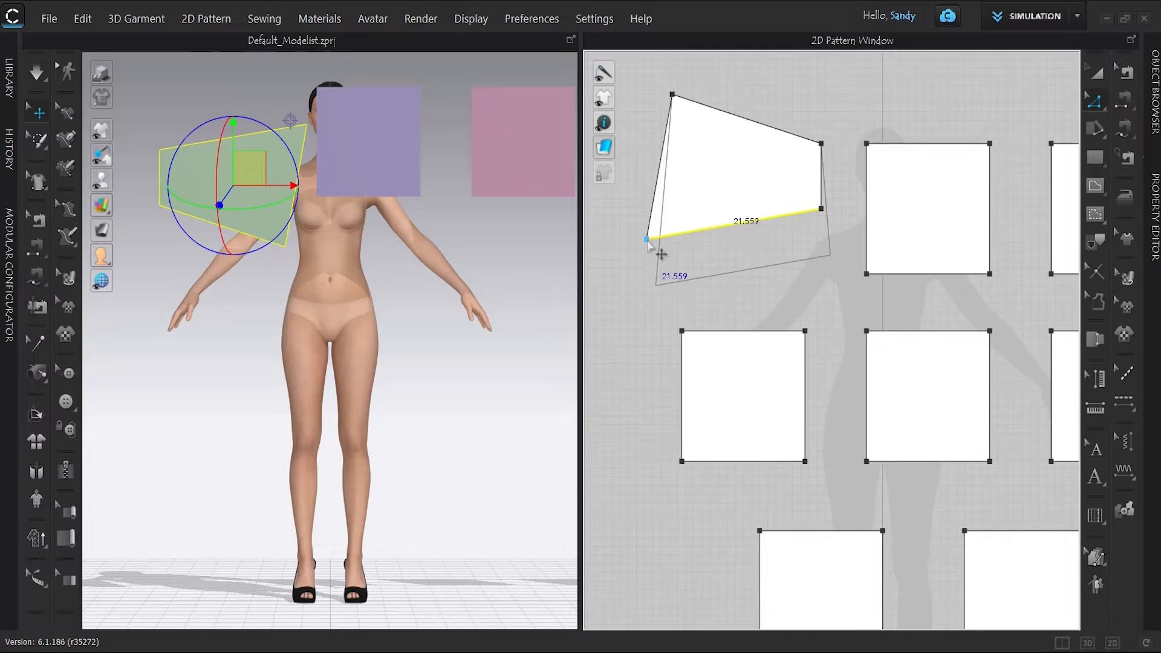
drag(661, 254, 659, 253)
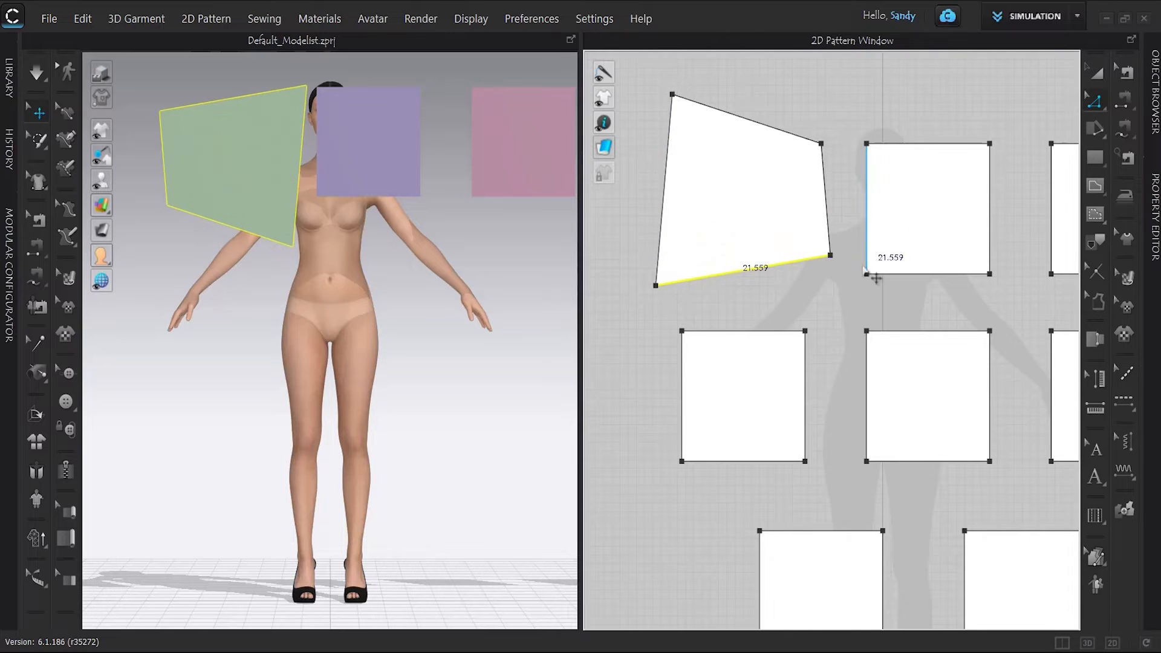
click(847, 202)
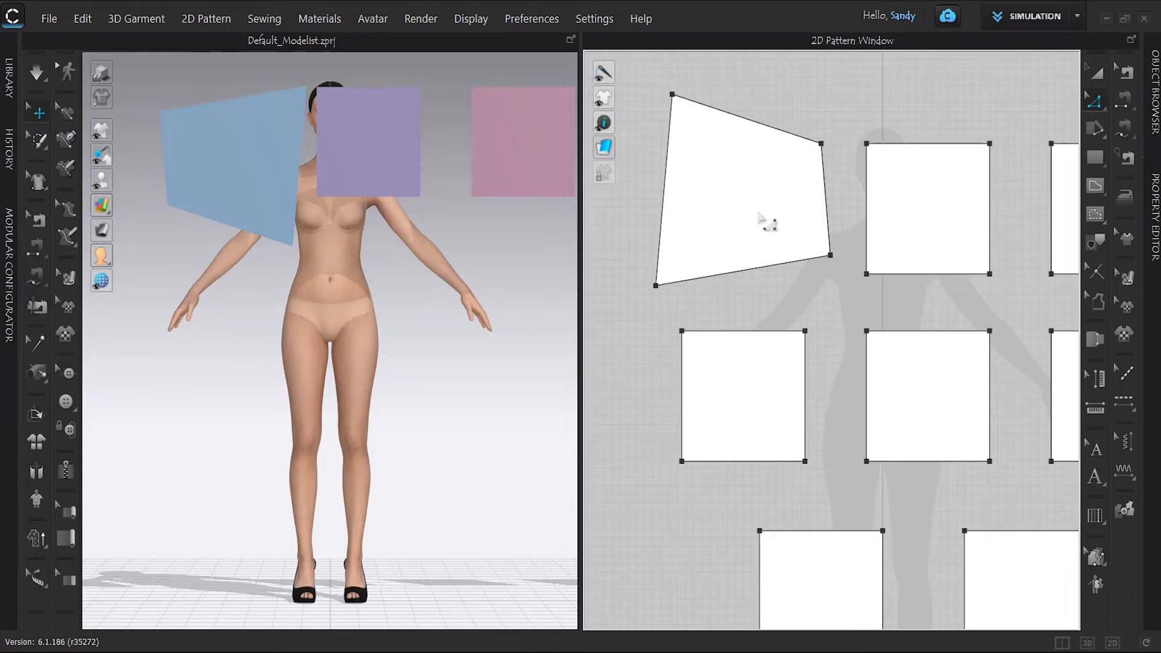
Step: Offset the first pattern's right edge as one extended internal line at a distance of 1.000 in, then deselect it
click(826, 211)
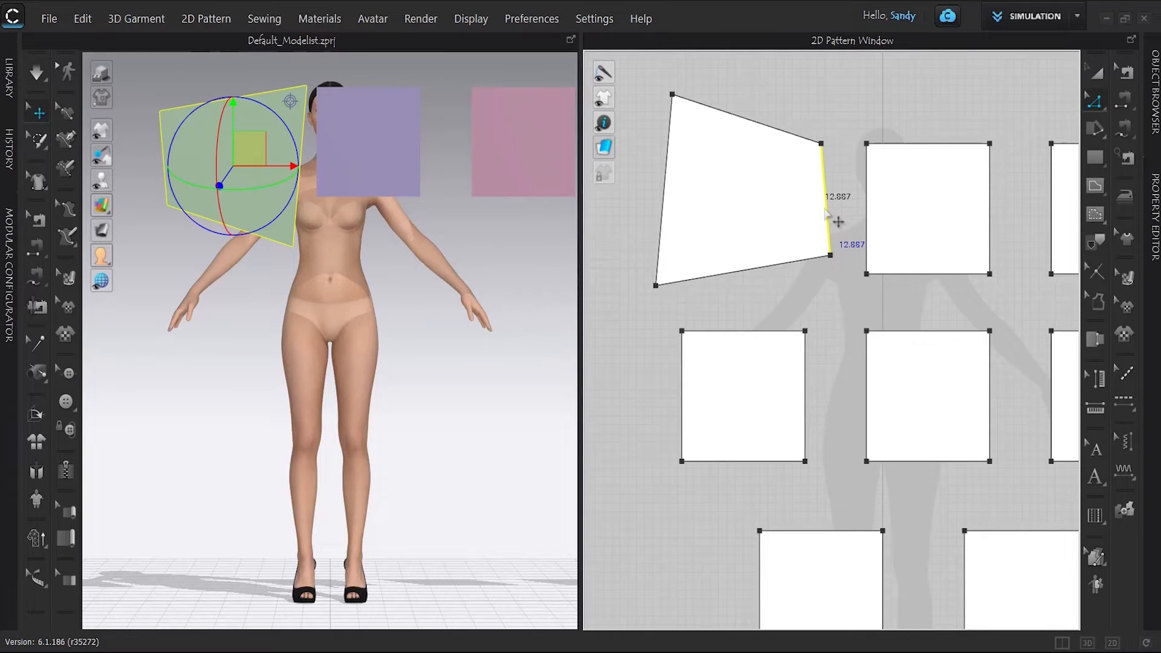
right_click(827, 212)
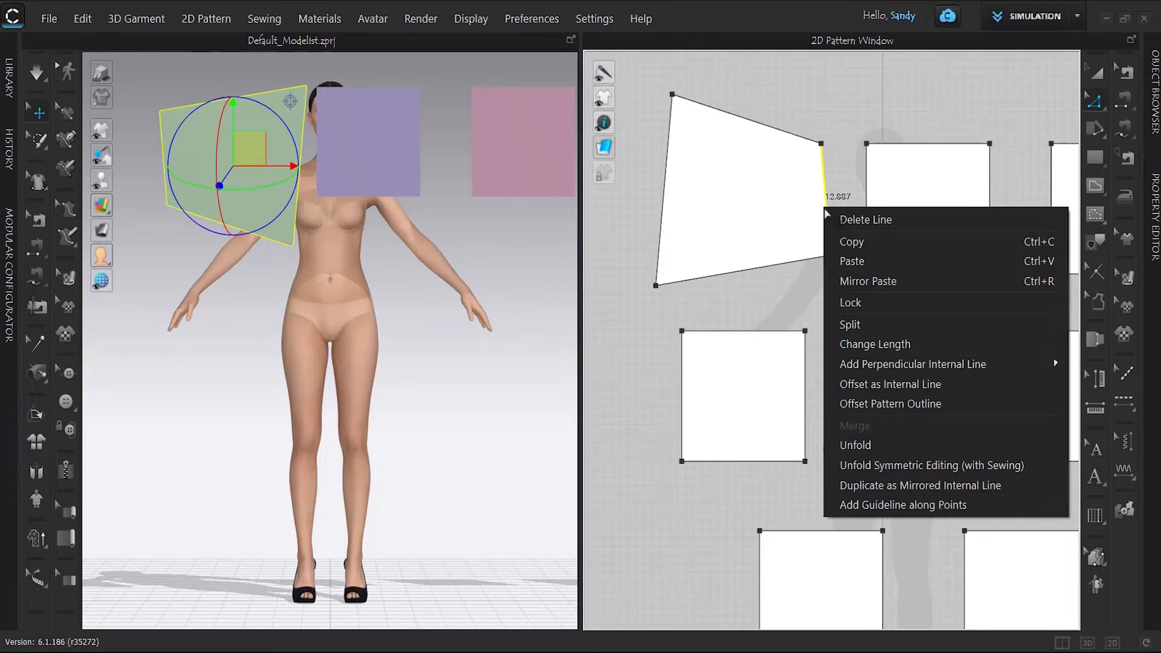
click(897, 386)
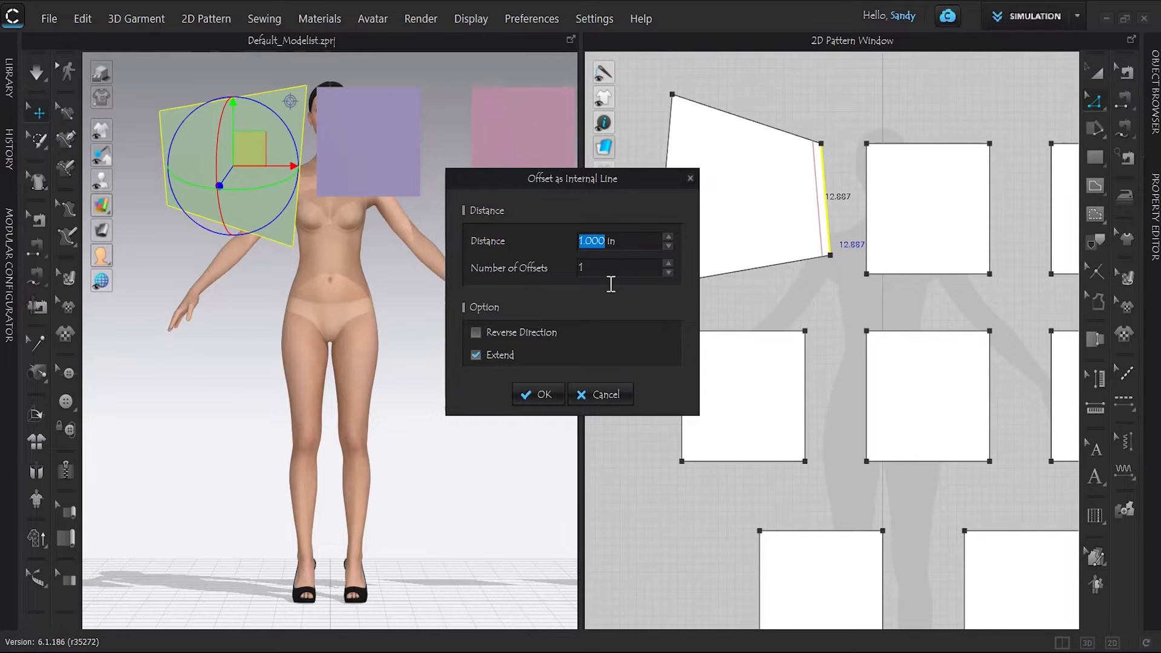
click(543, 395)
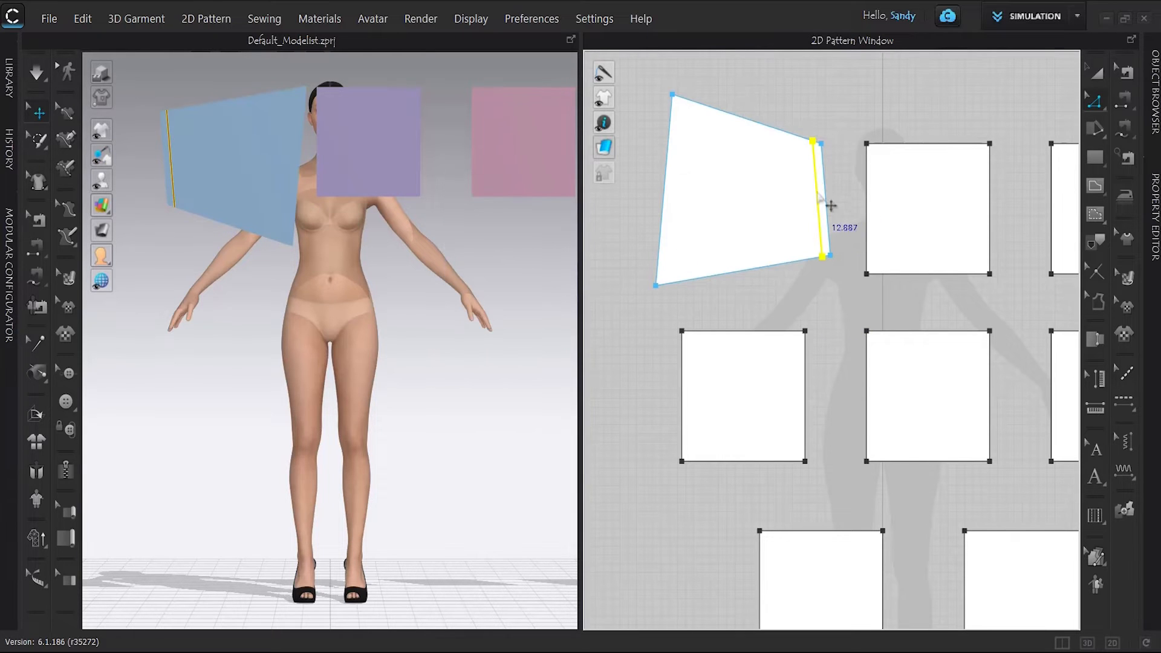
click(846, 218)
scroll(826, 184, down, 2)
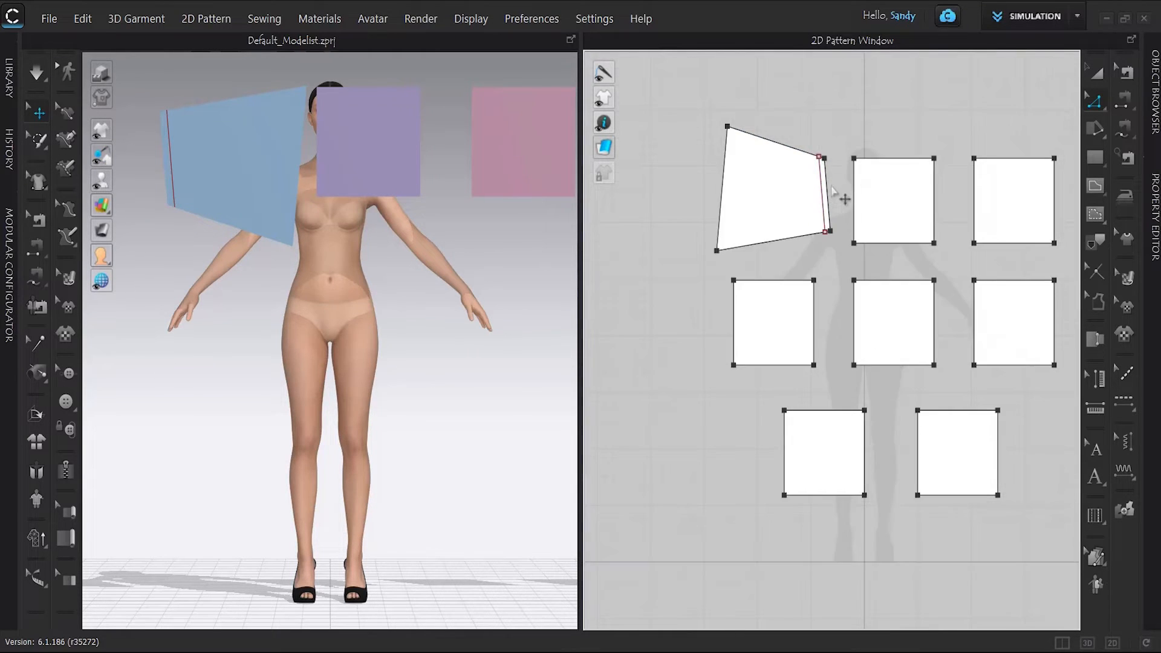
scroll(840, 189, up, 4)
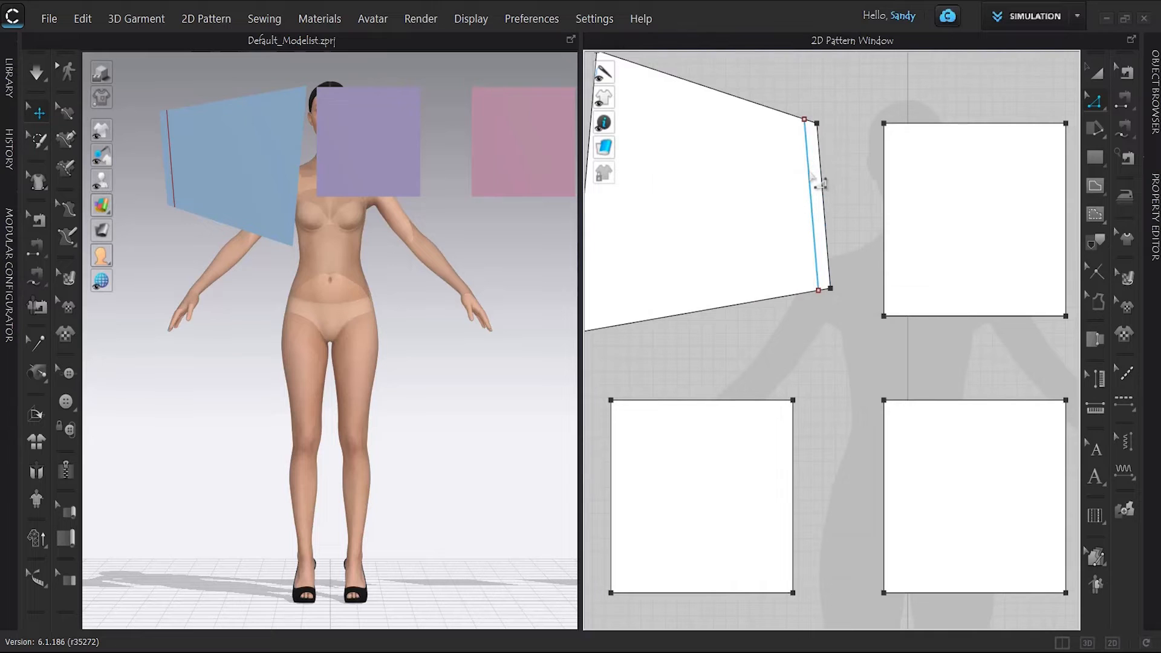
Step: Offset the first pattern's right and bottom edges together as one extended internal line at a distance of 2 in
middle_drag(853, 181, 894, 197)
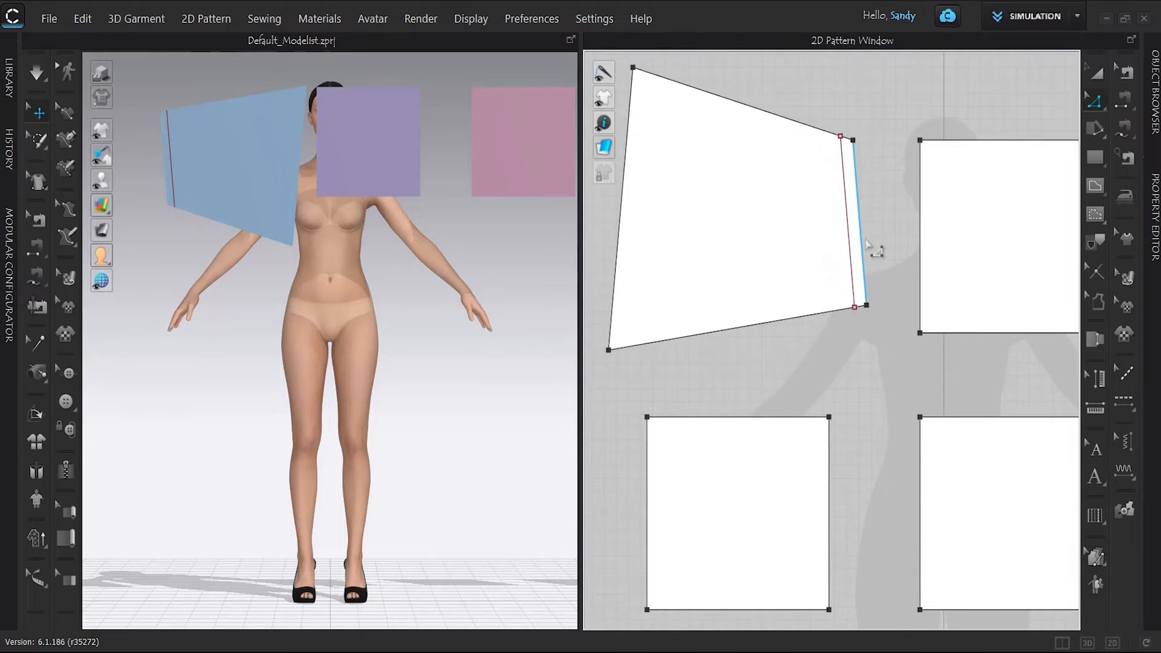
click(866, 241)
shift+click(779, 325)
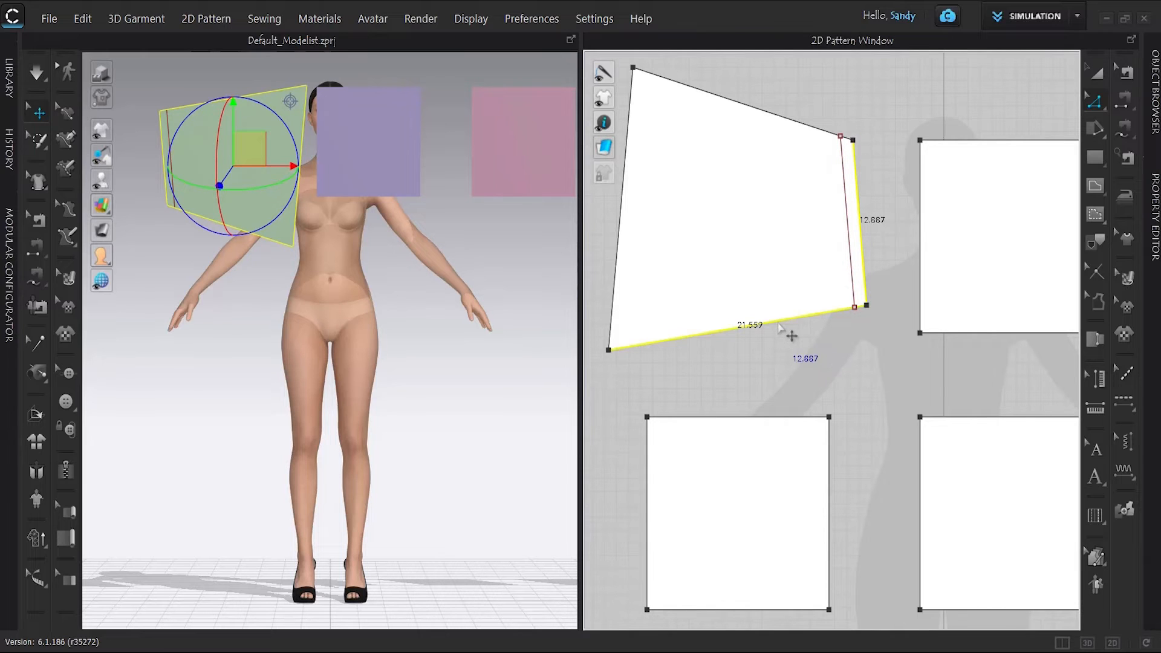
right_click(864, 248)
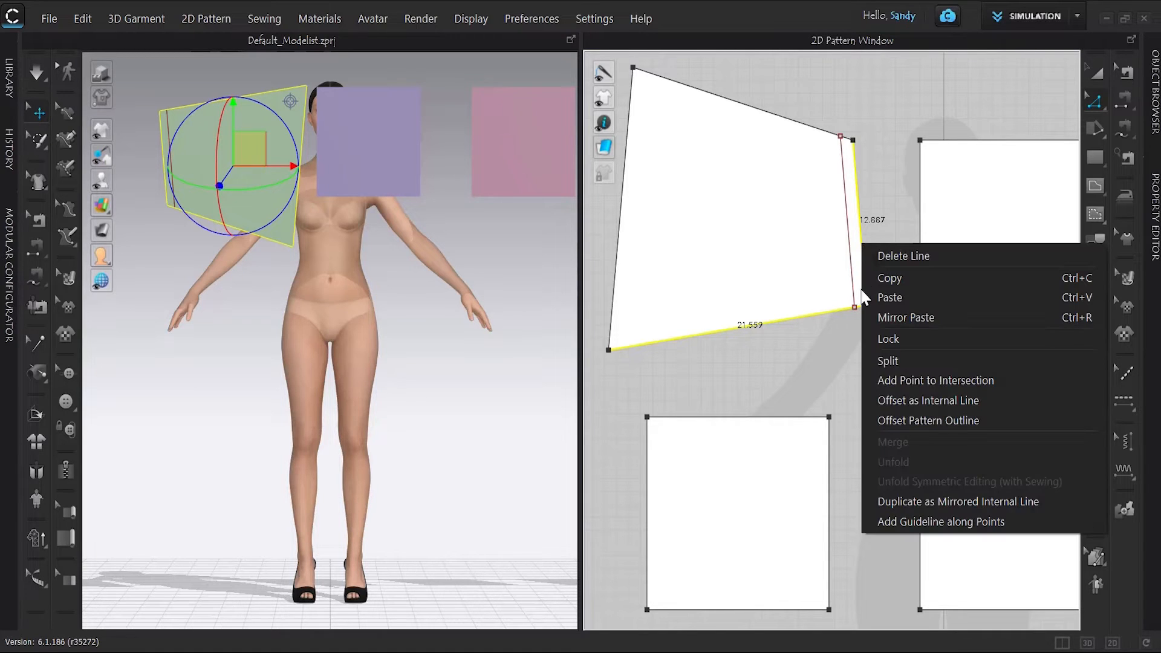
click(897, 401)
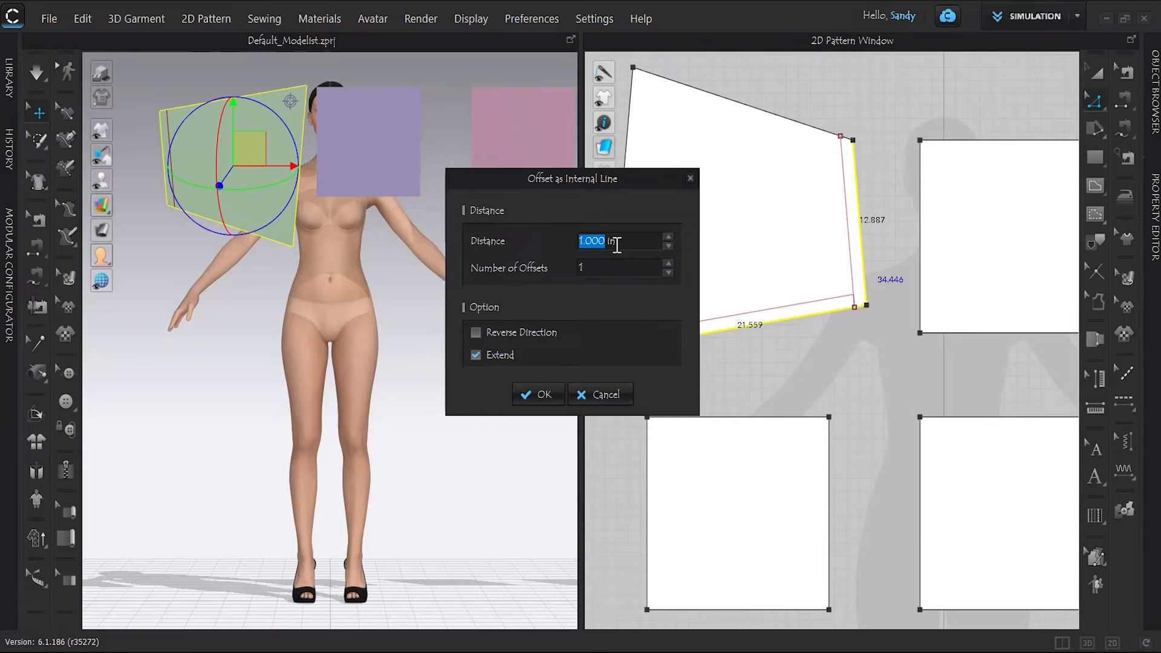
text(2)
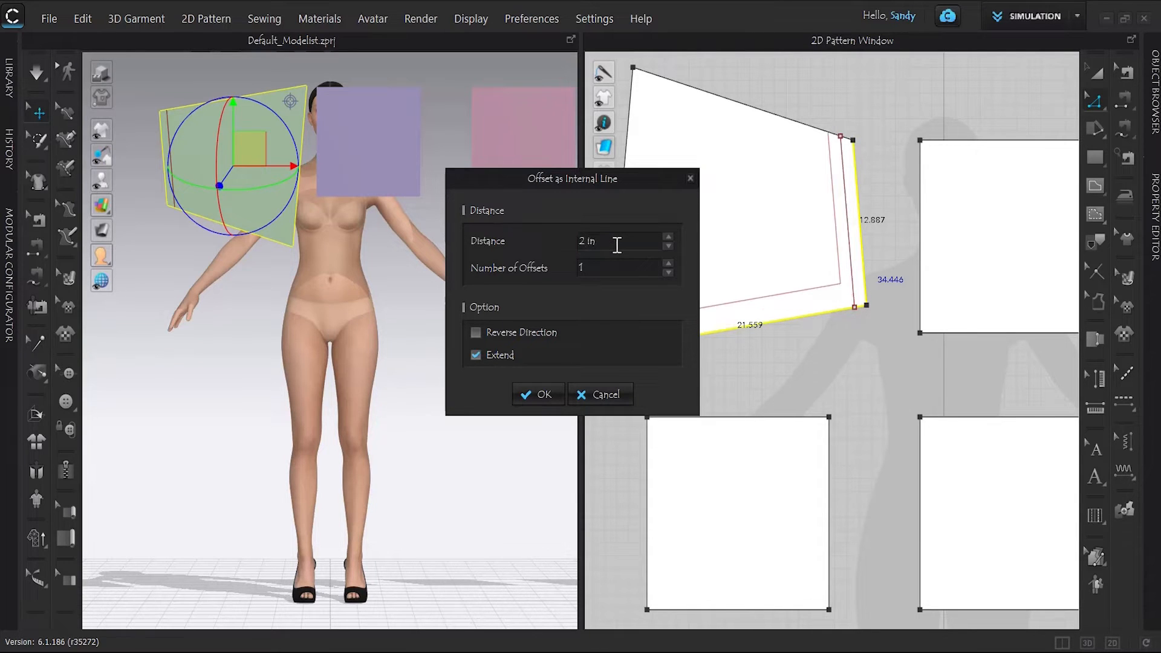
click(541, 396)
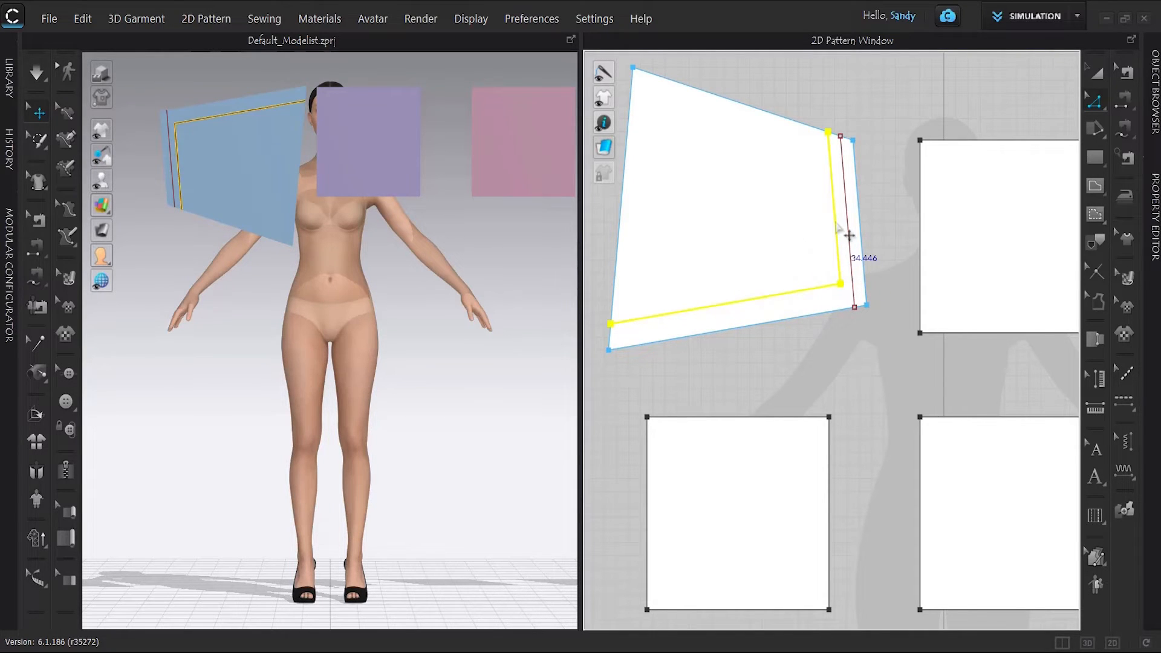
Step: Offset the new L-shaped internal line once more by 1 in, extended to the pattern outline, and deselect it
right_click(837, 225)
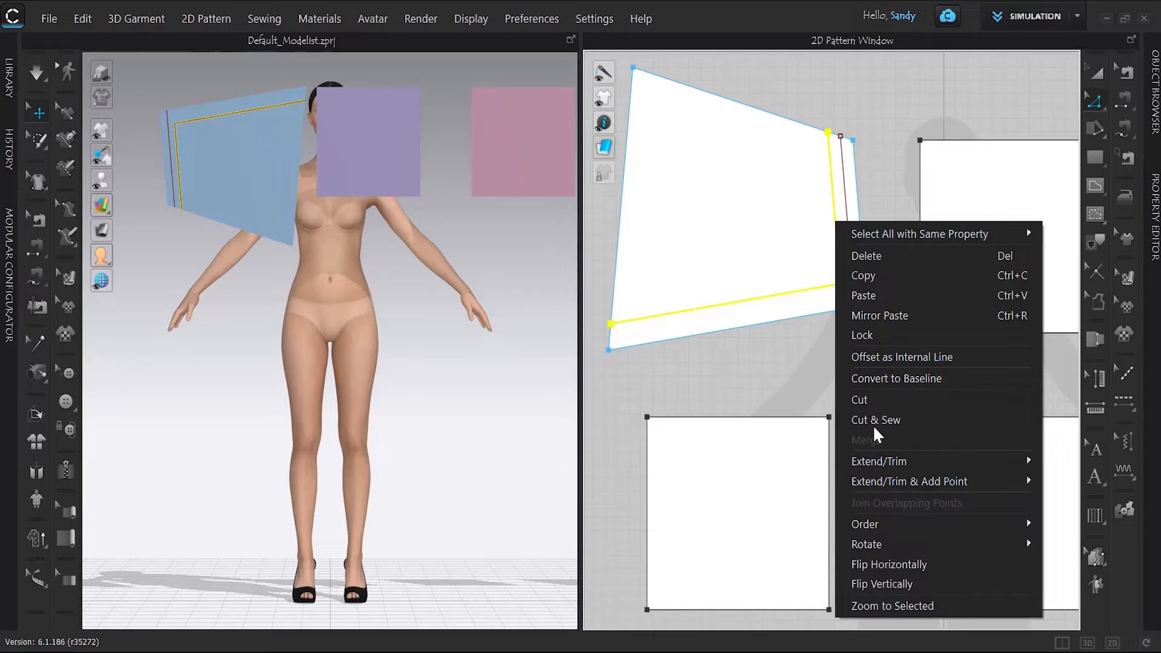
click(880, 362)
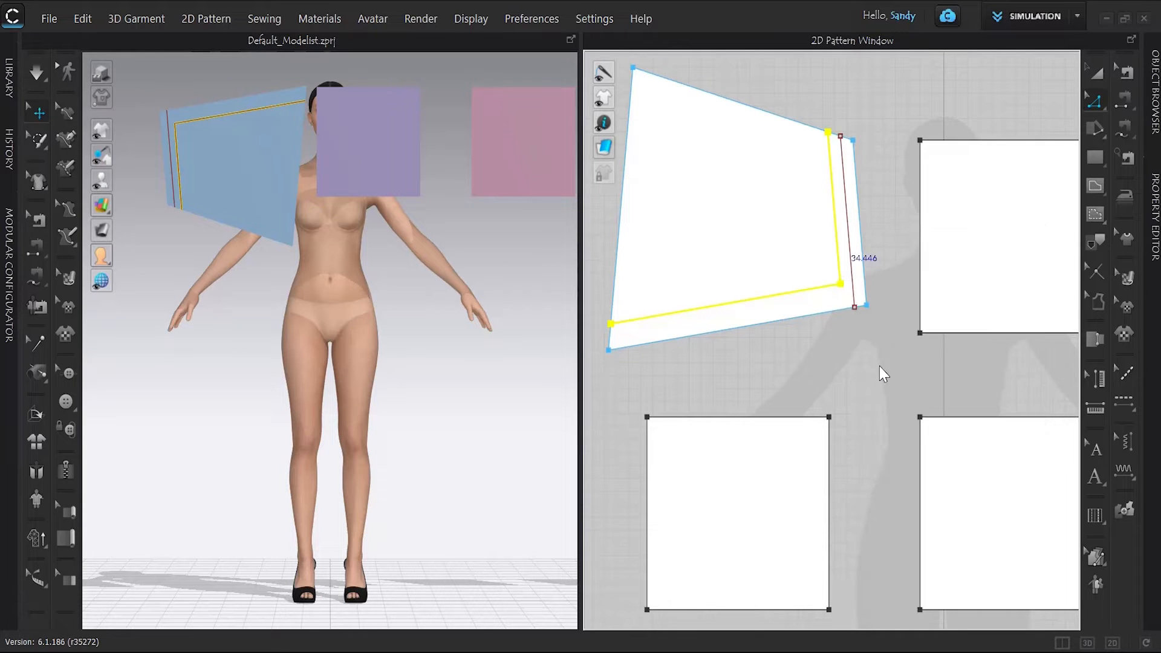
text(1)
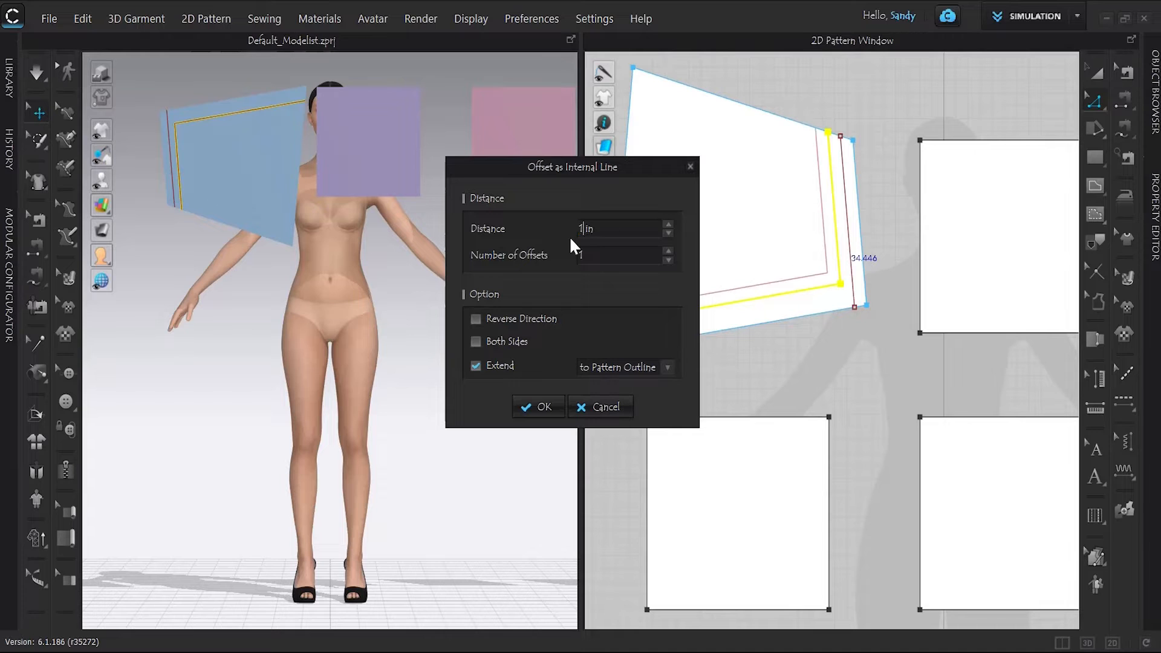
click(524, 406)
click(882, 229)
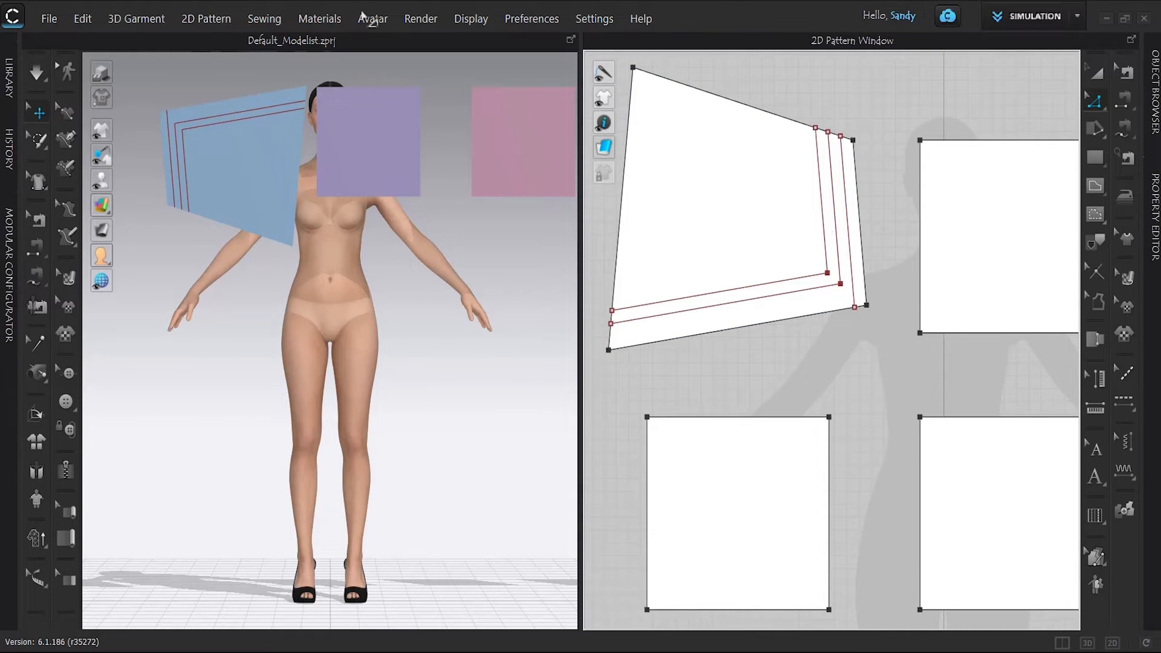
Step: Draw two vertical internal lines, about 6.1 in and 6.8 in long, inside the first pattern with Internal Polygon/Line
click(1102, 183)
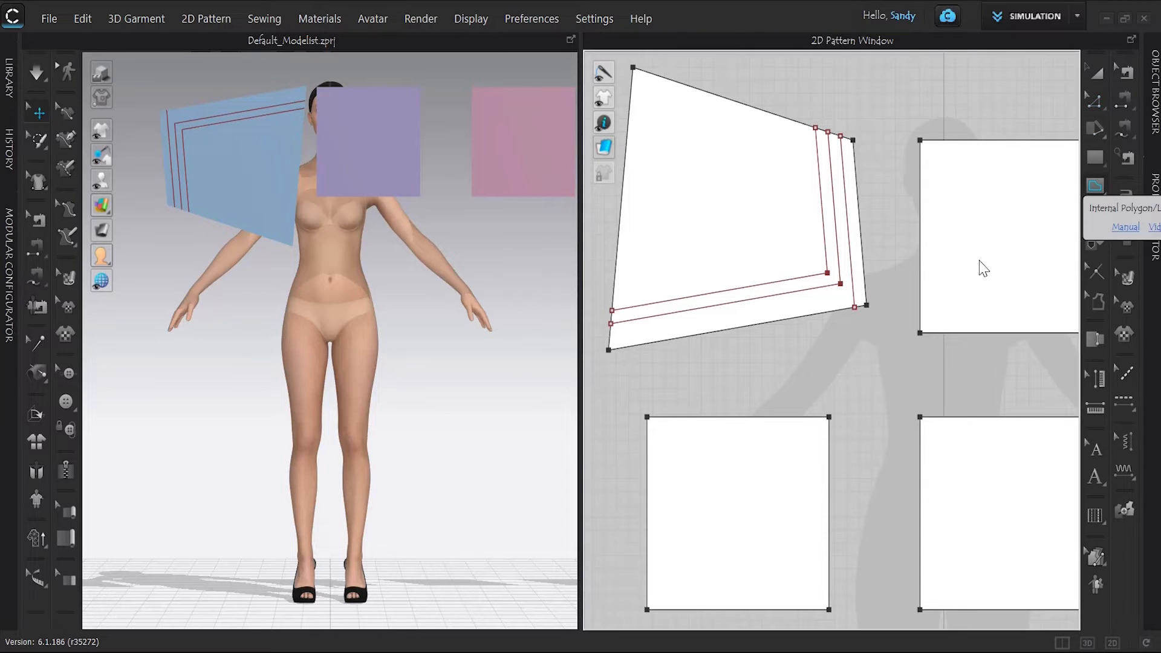
click(679, 150)
double_click(678, 227)
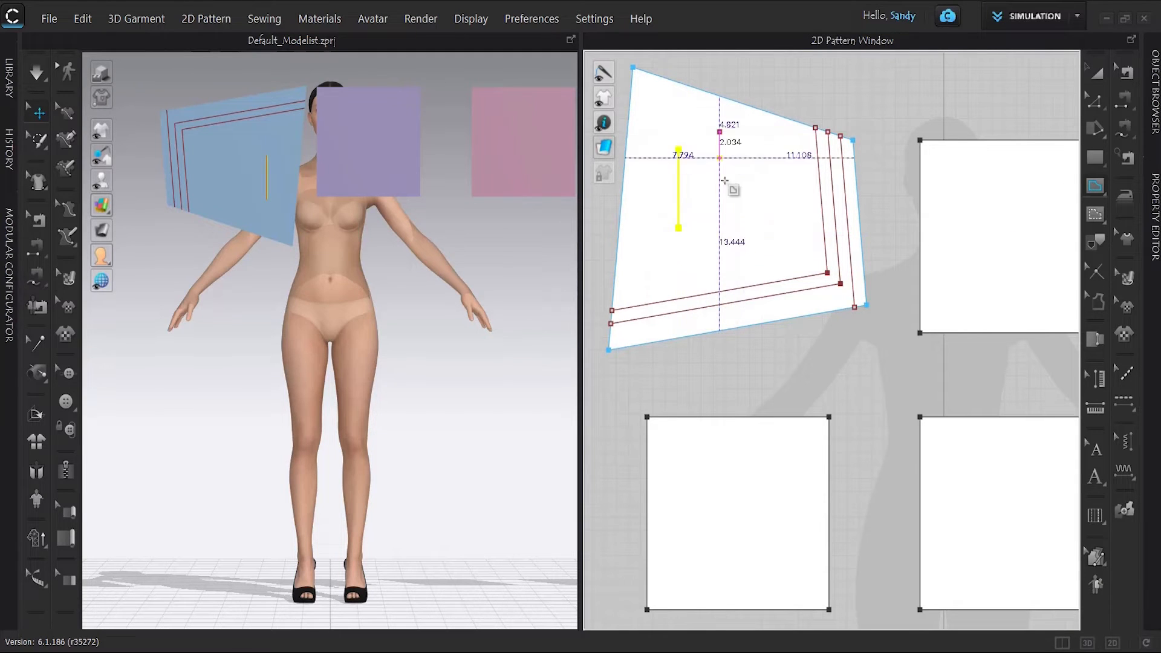
double_click(720, 219)
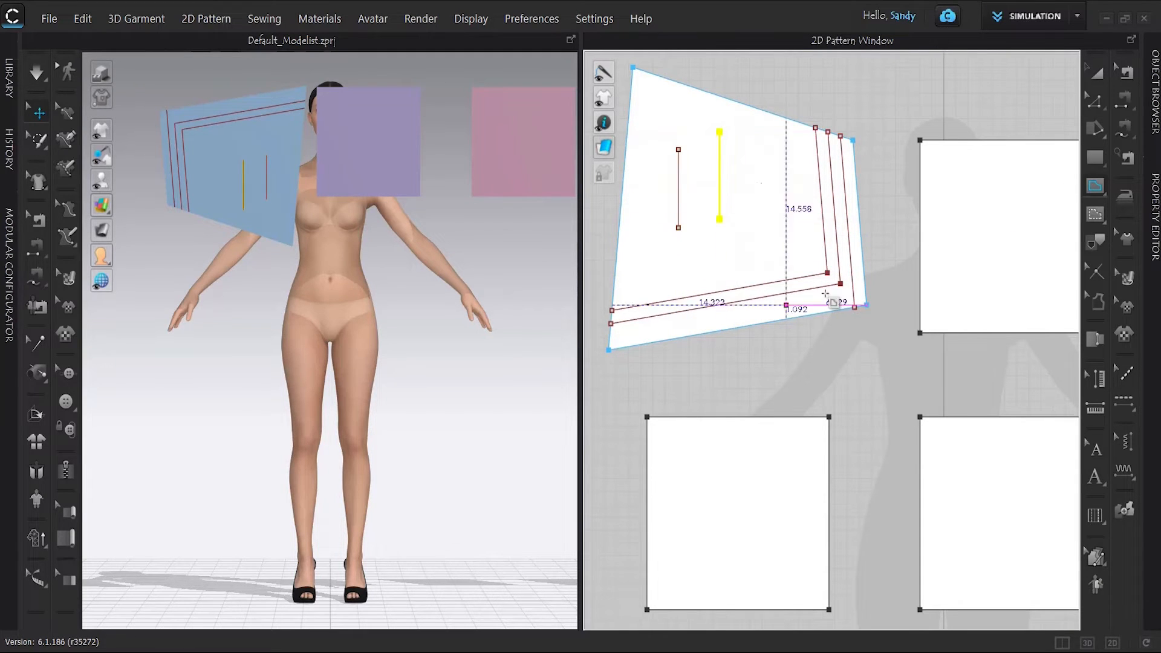
Step: Select both vertical internal lines with Edit Pattern and extend them to the pattern outline
click(1102, 103)
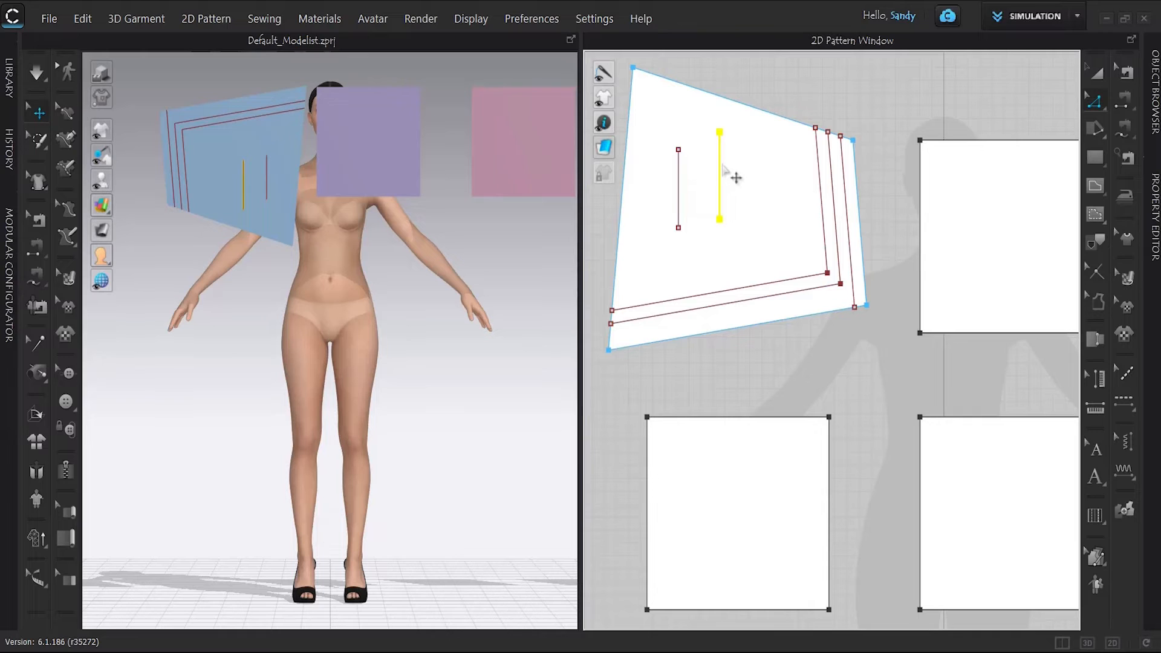
click(678, 206)
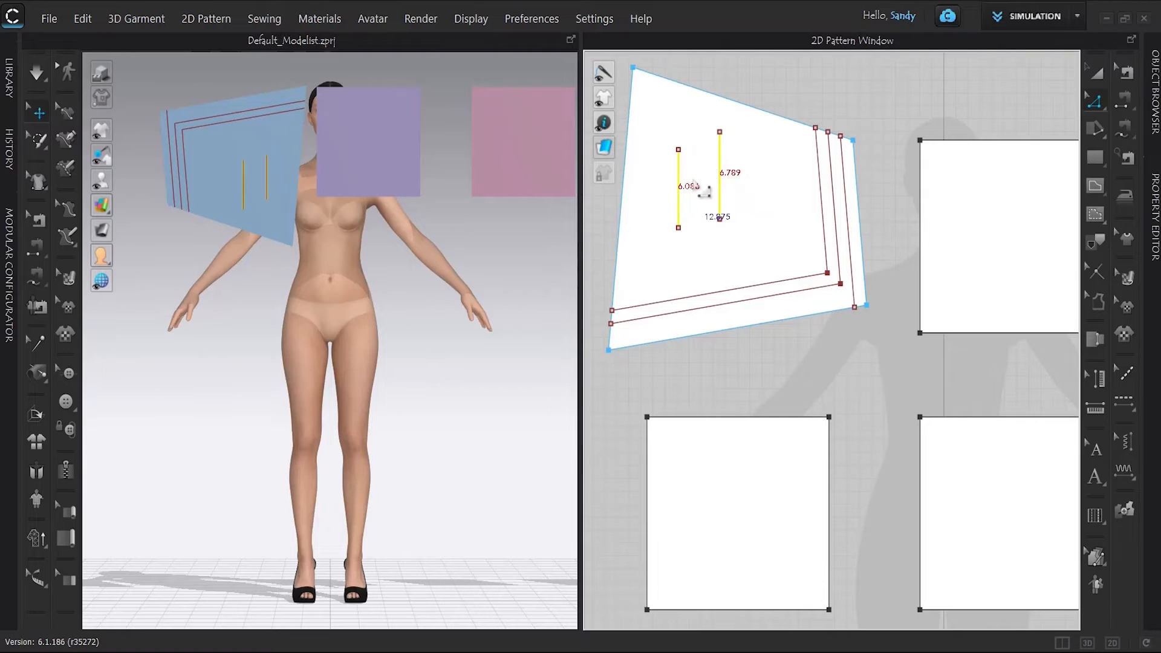
right_click(720, 177)
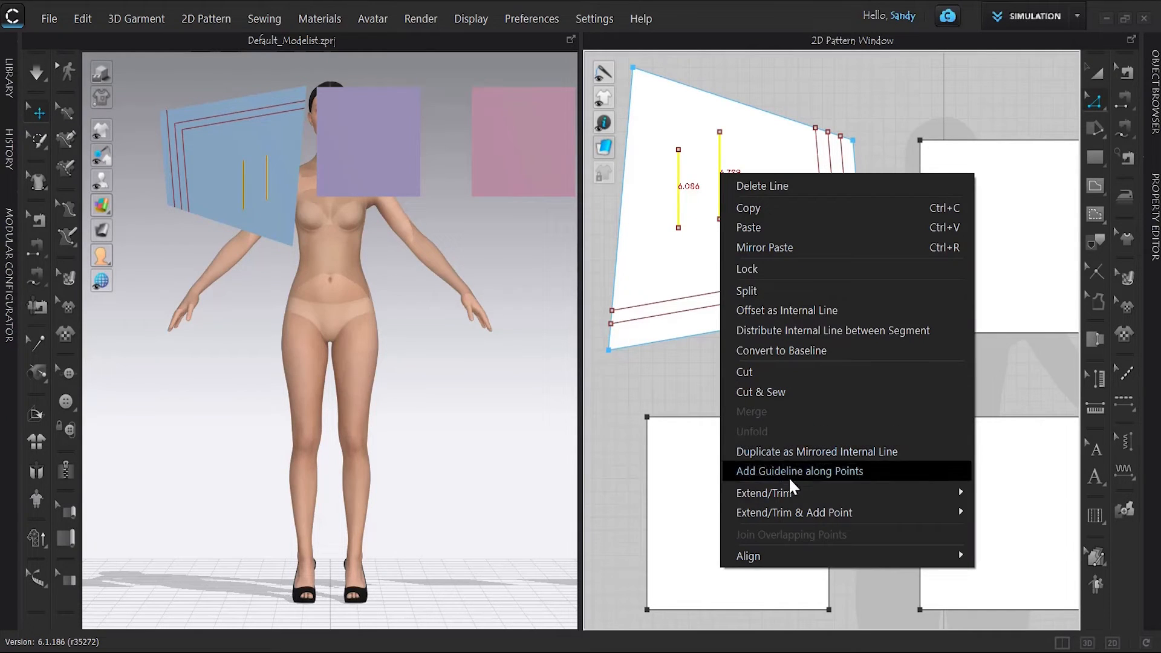
mouse_move(798, 501)
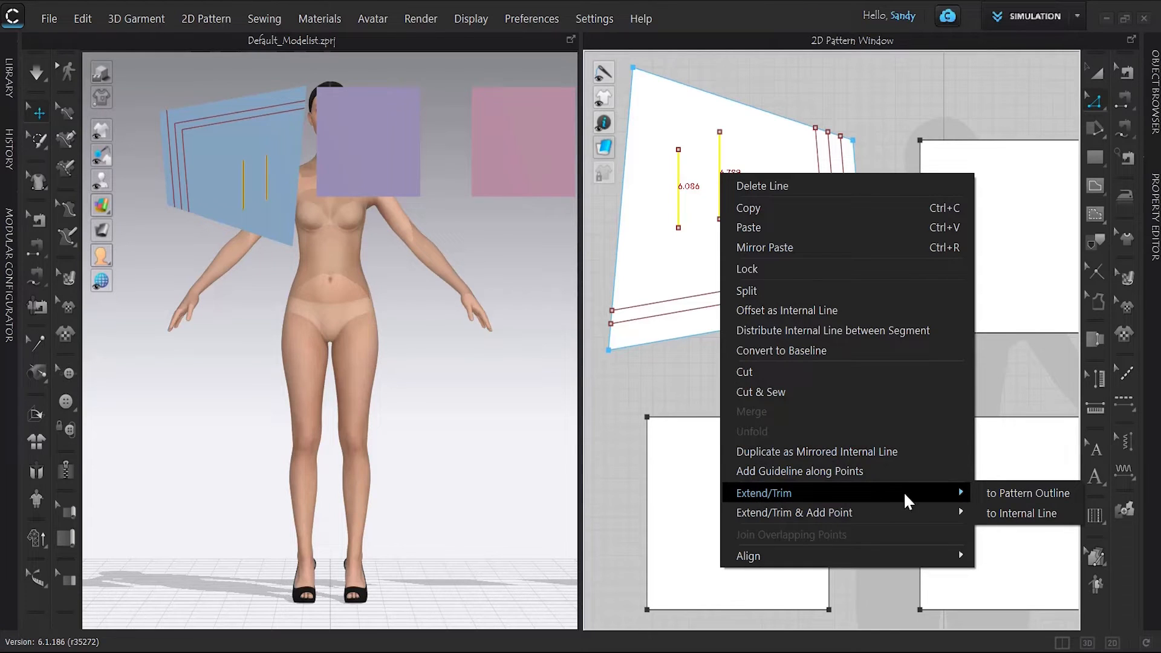
click(1040, 492)
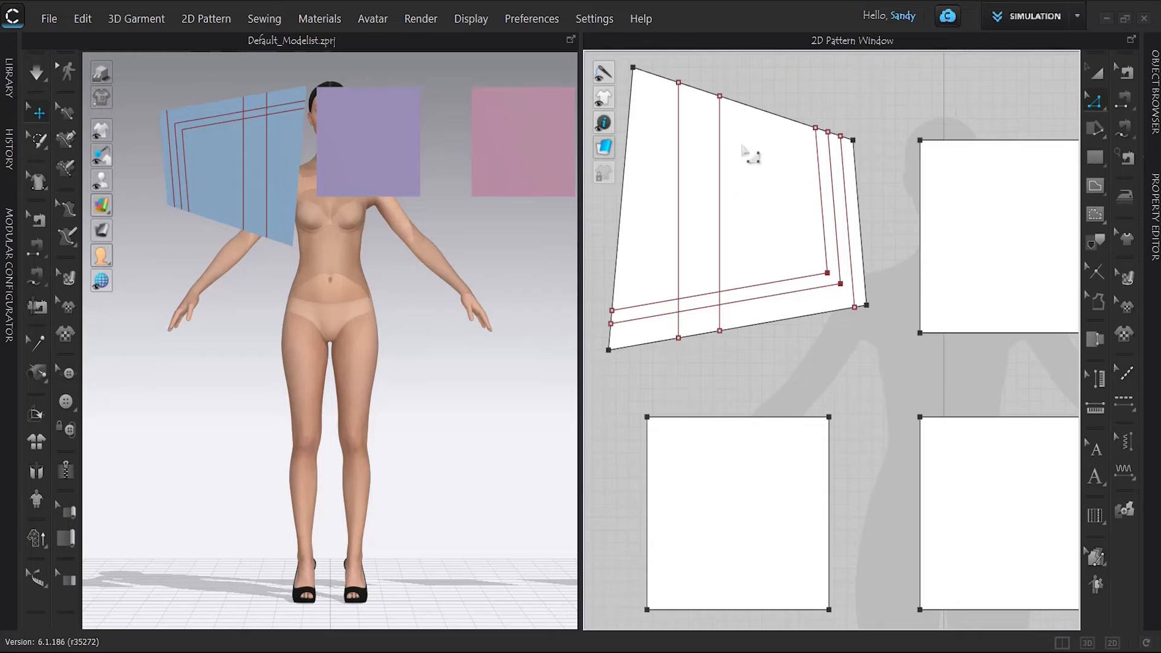
click(752, 115)
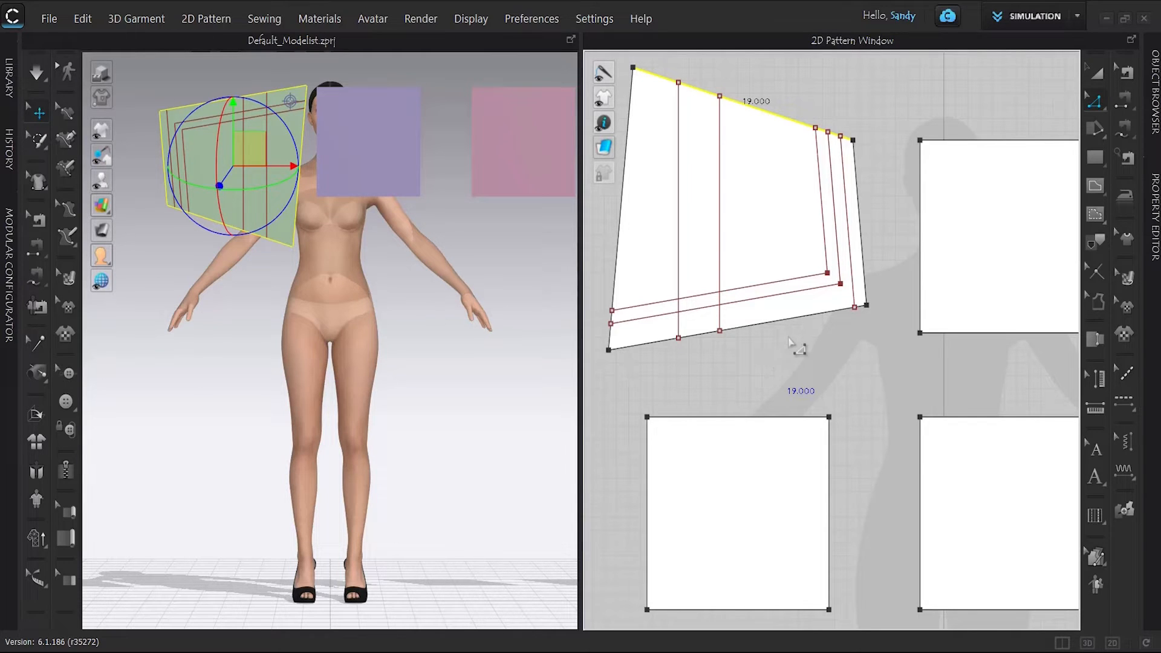
click(794, 319)
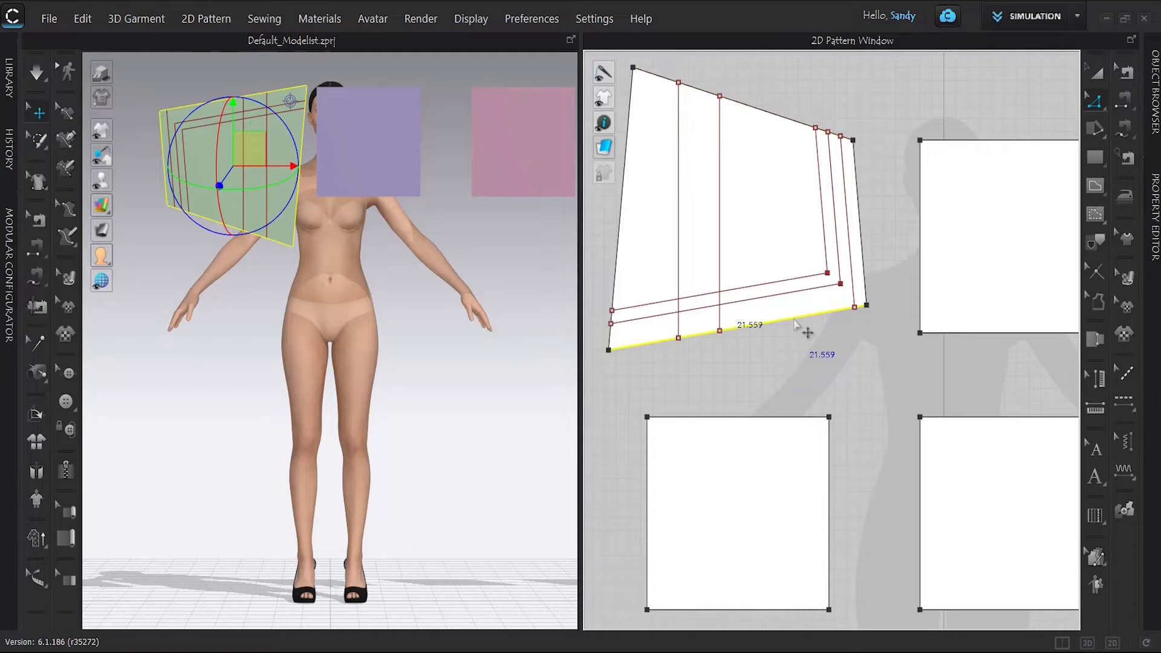
Step: Shape the second pattern's top and bottom edges into waves with Edit Curve Point, adding a raised and a lowered curve point on each
click(1096, 104)
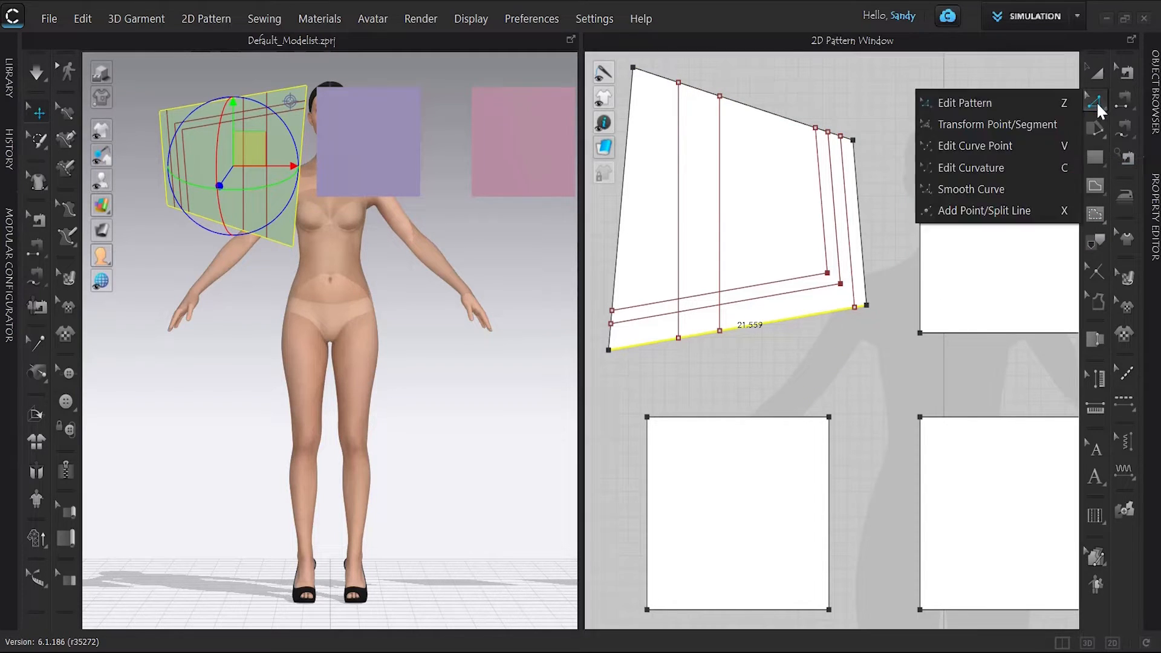
click(975, 146)
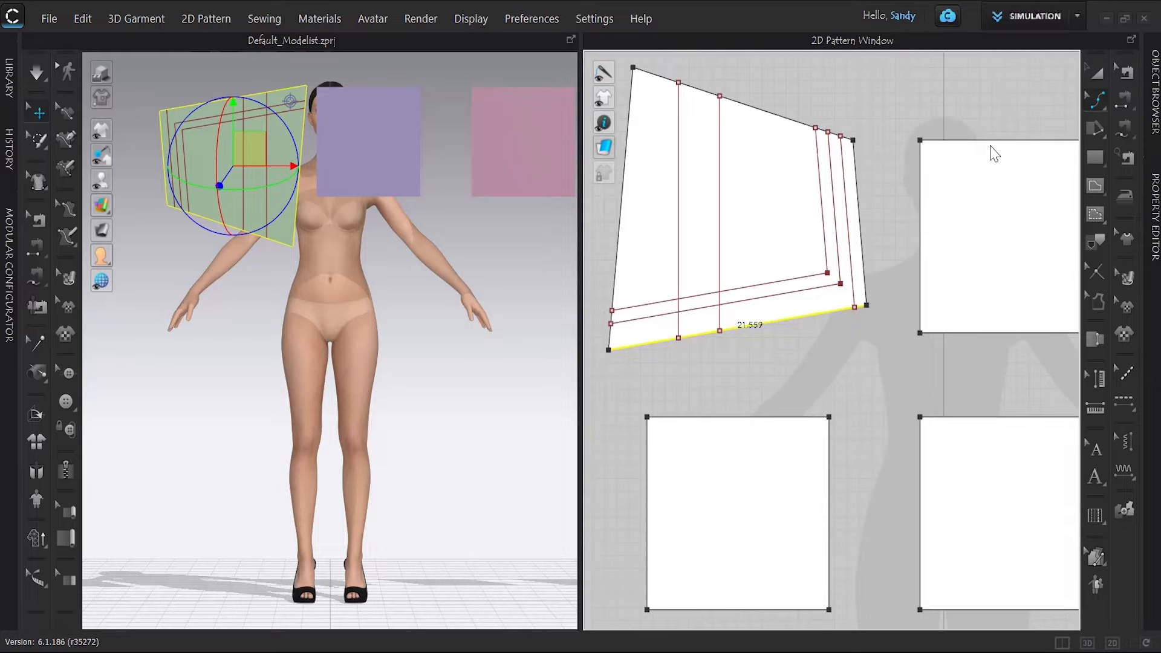
click(1098, 102)
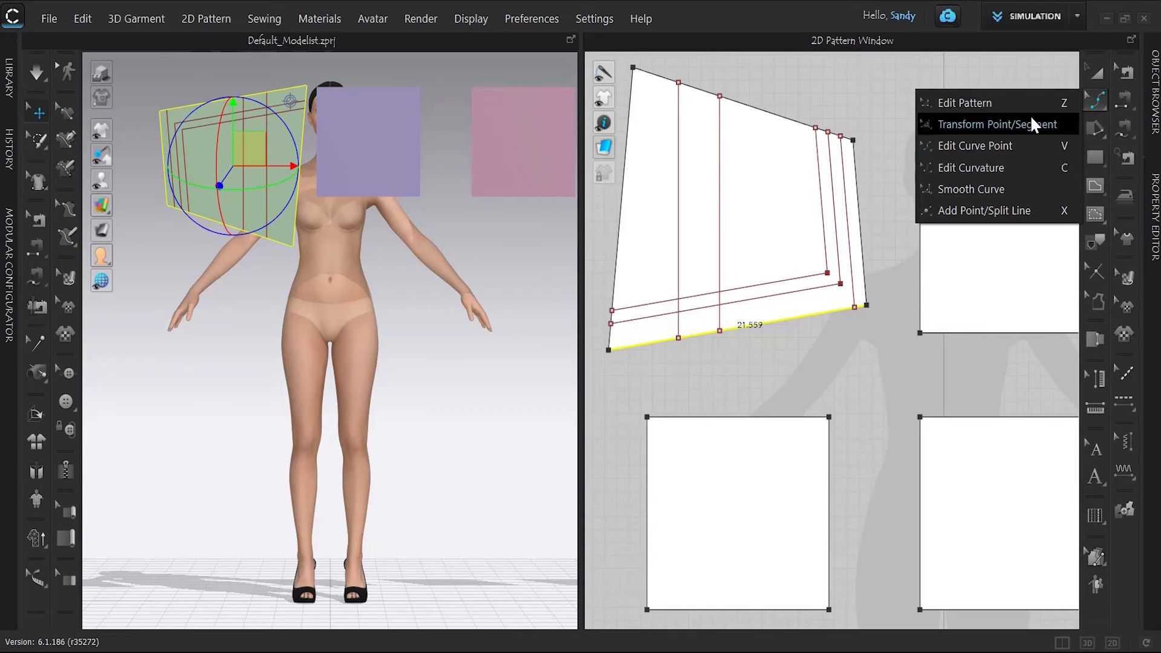
click(964, 145)
scroll(882, 225, down, 3)
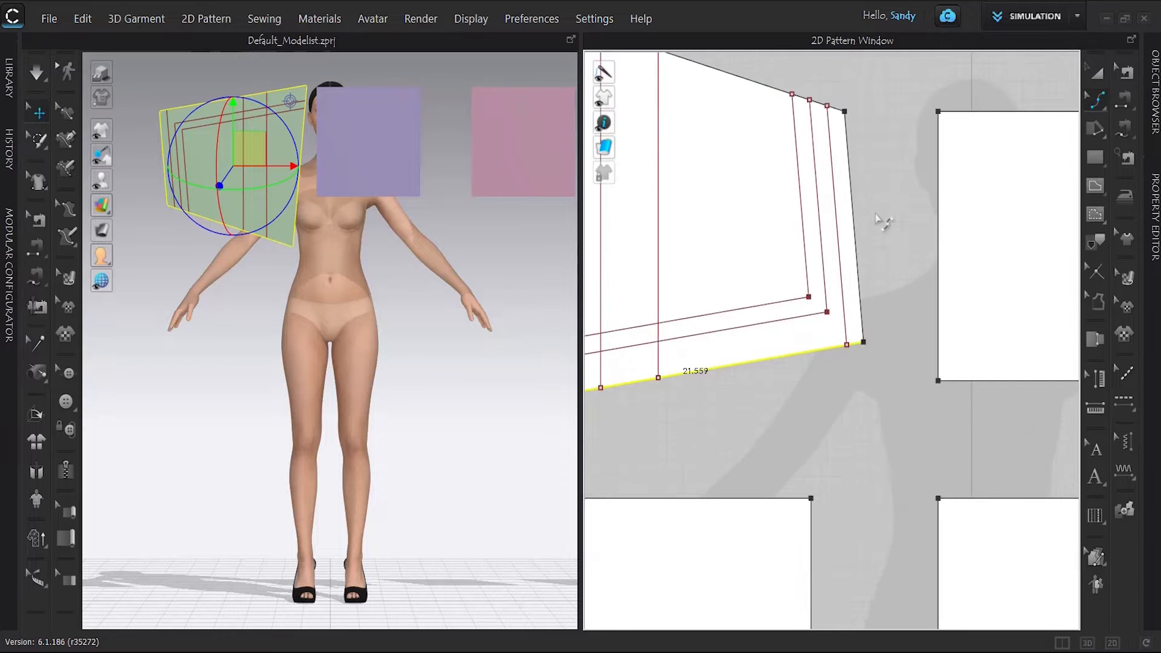
middle_drag(876, 197, 748, 197)
scroll(835, 187, up, 3)
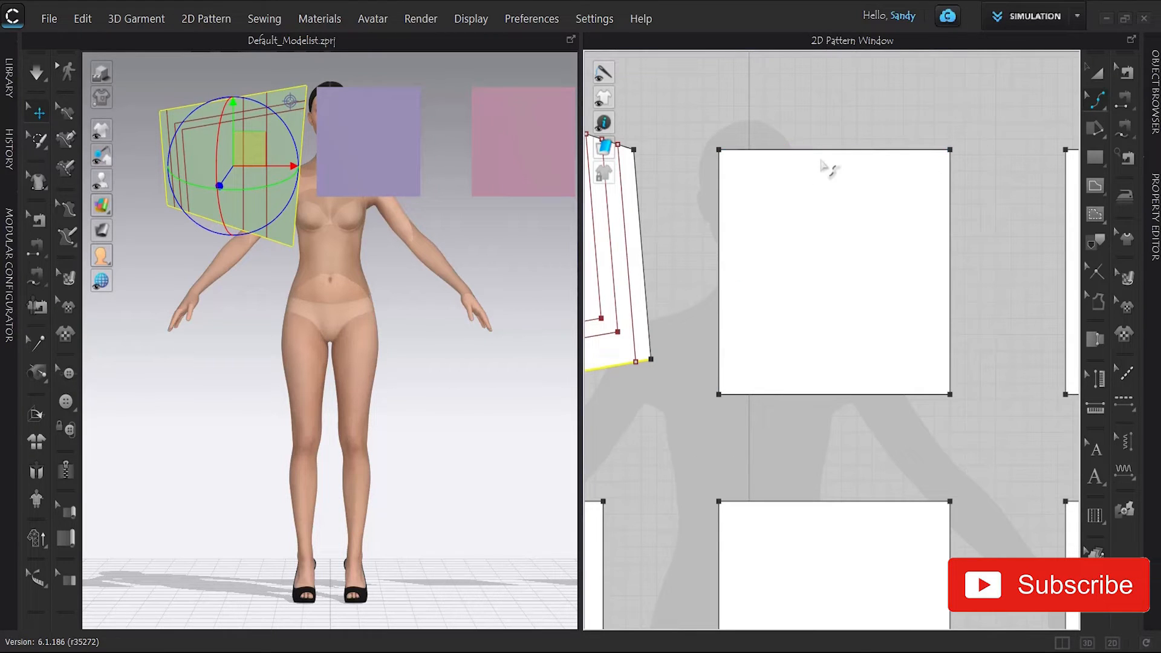
drag(820, 150, 816, 111)
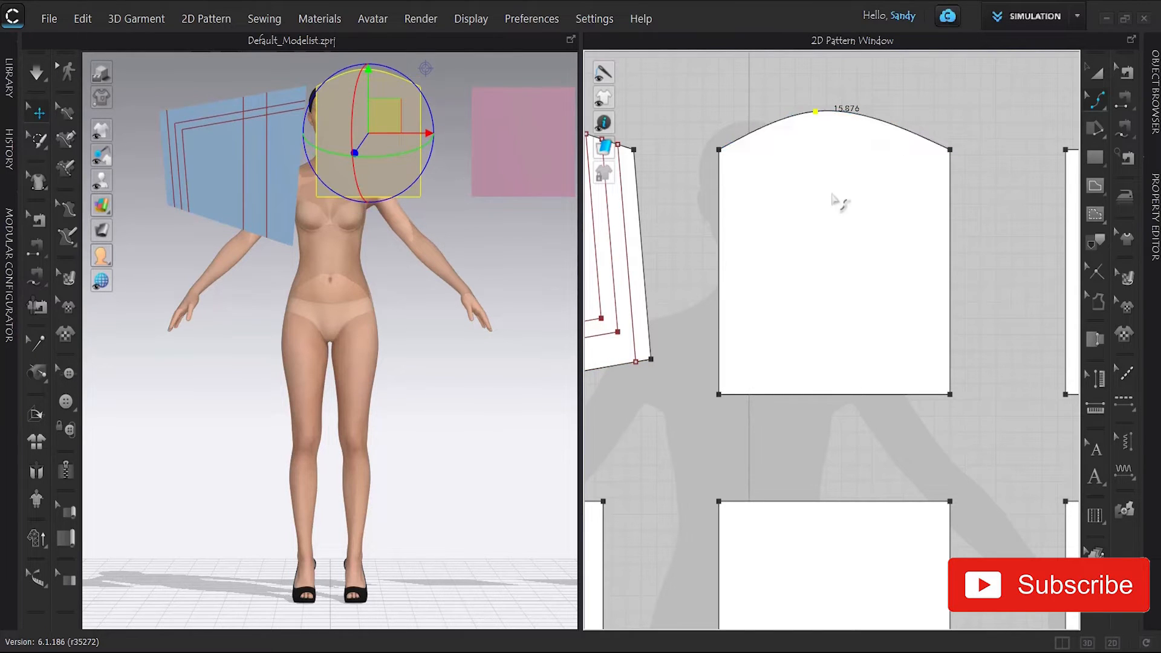
drag(884, 121, 885, 158)
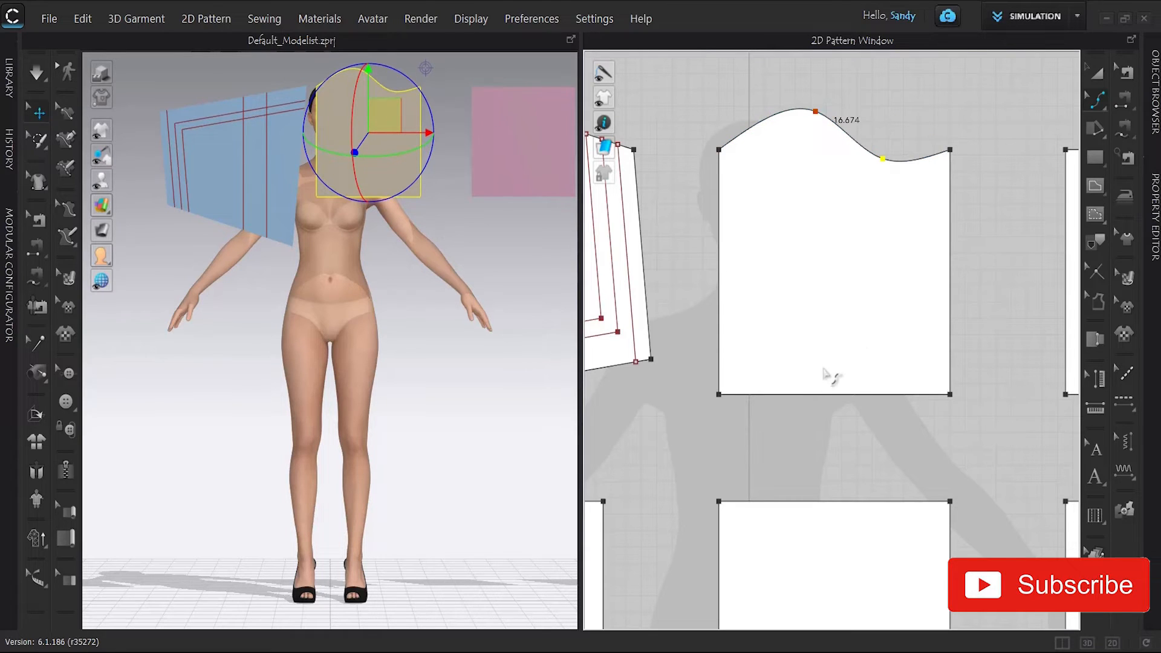
drag(792, 394, 792, 366)
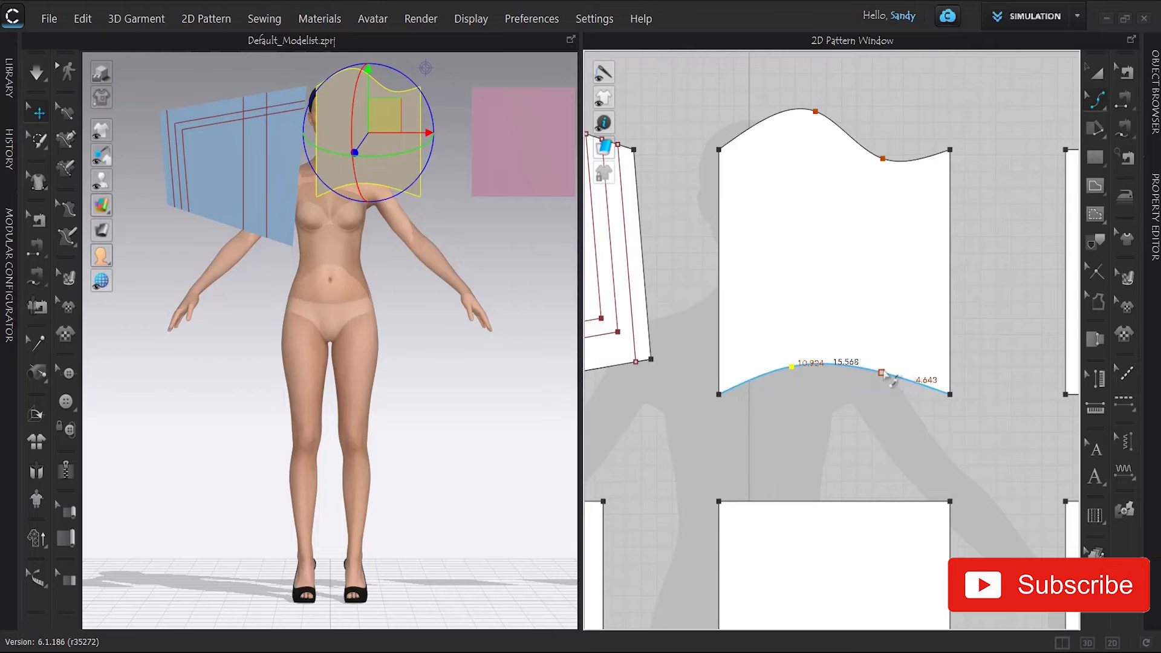
drag(882, 372, 884, 401)
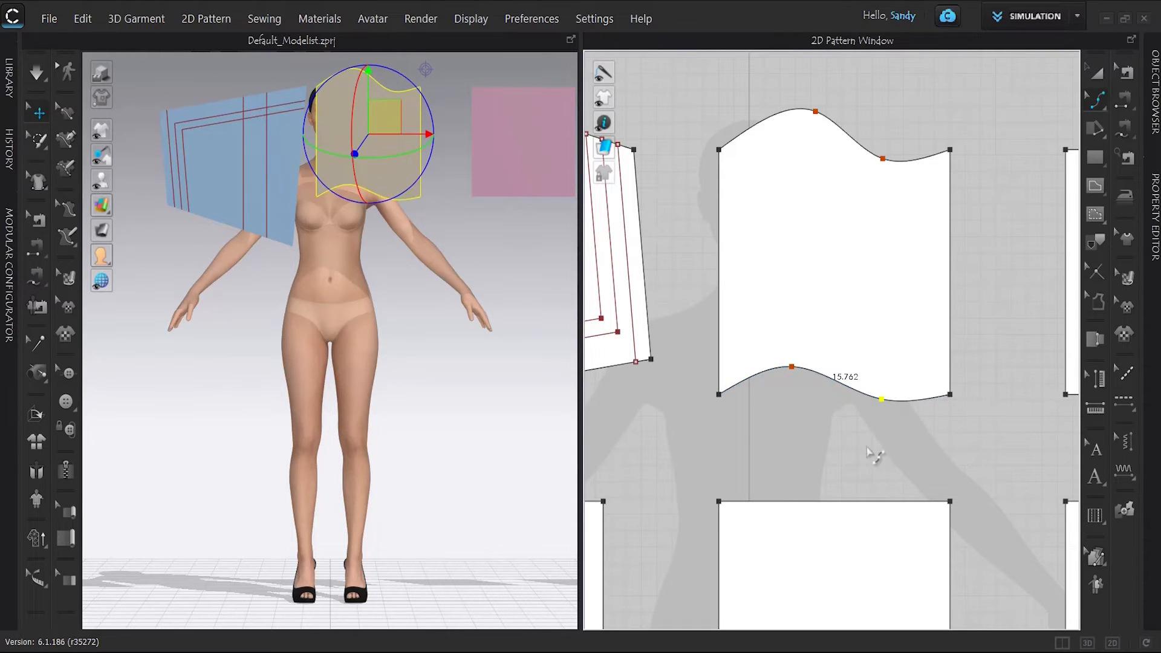
Step: Offset the second pattern's wavy top edge inward with Offset as Internal Line, making 2 extended offsets spaced 1 in, and clear the selection
scroll(817, 193, down, 5)
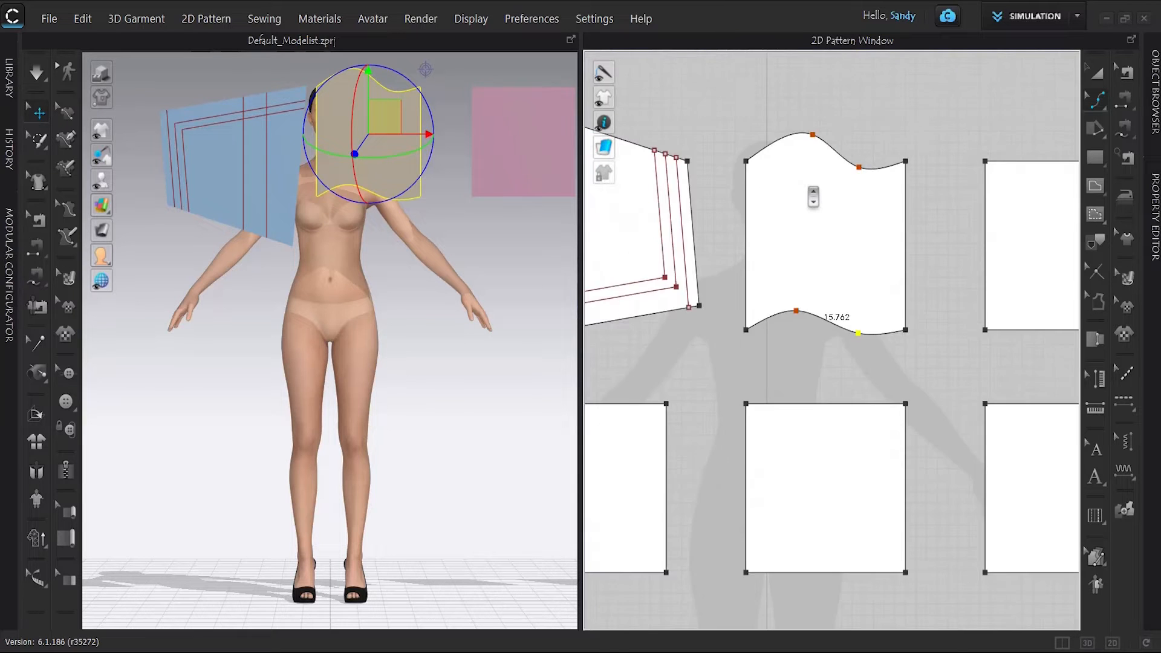
click(1097, 101)
click(1042, 109)
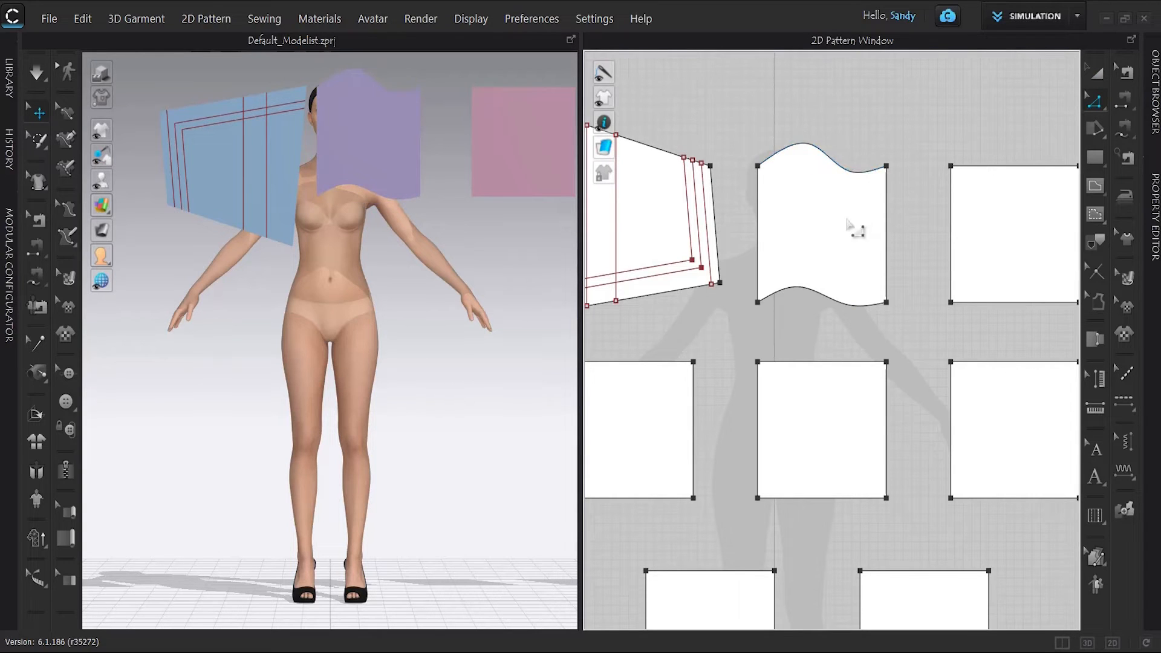
click(1094, 100)
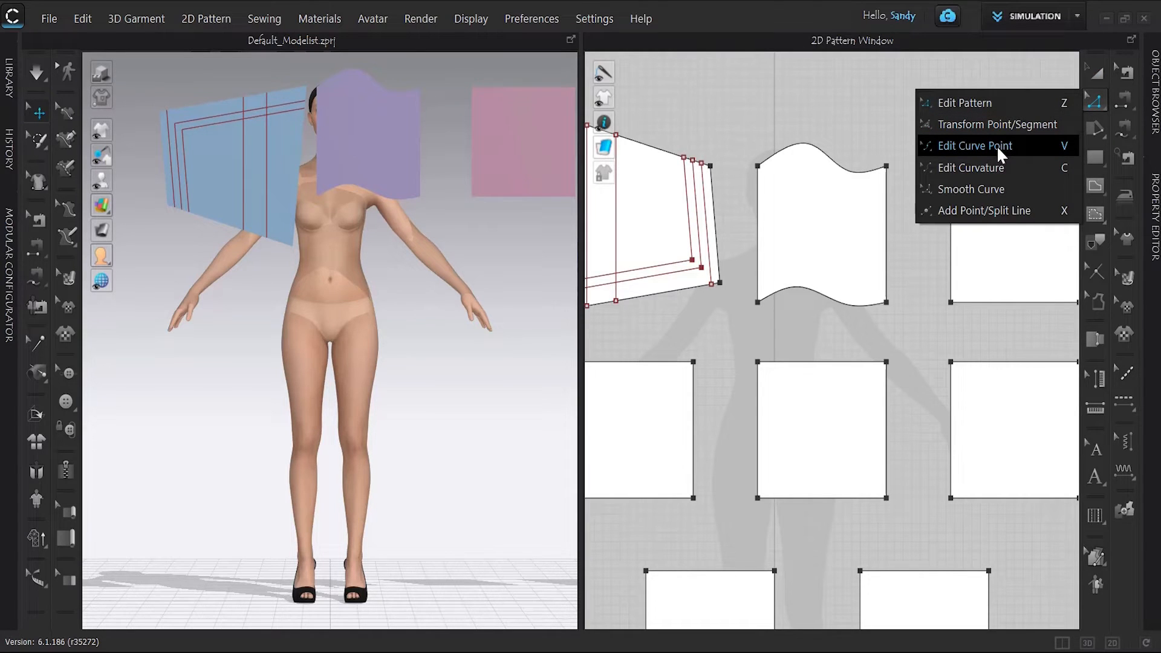
click(777, 116)
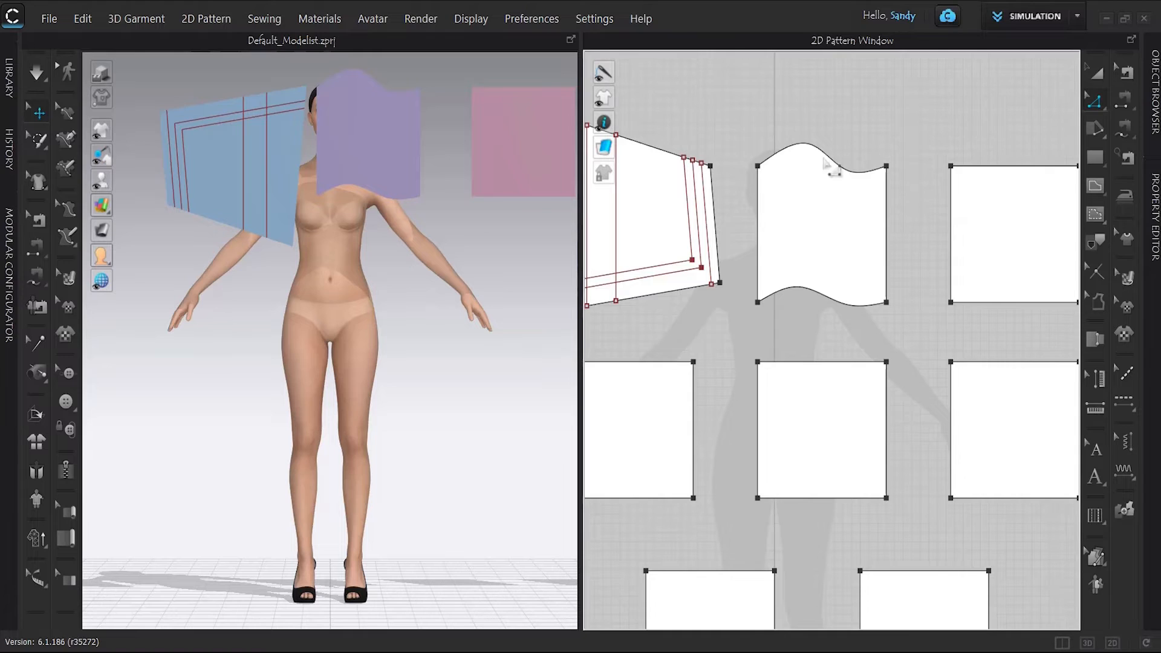
click(832, 162)
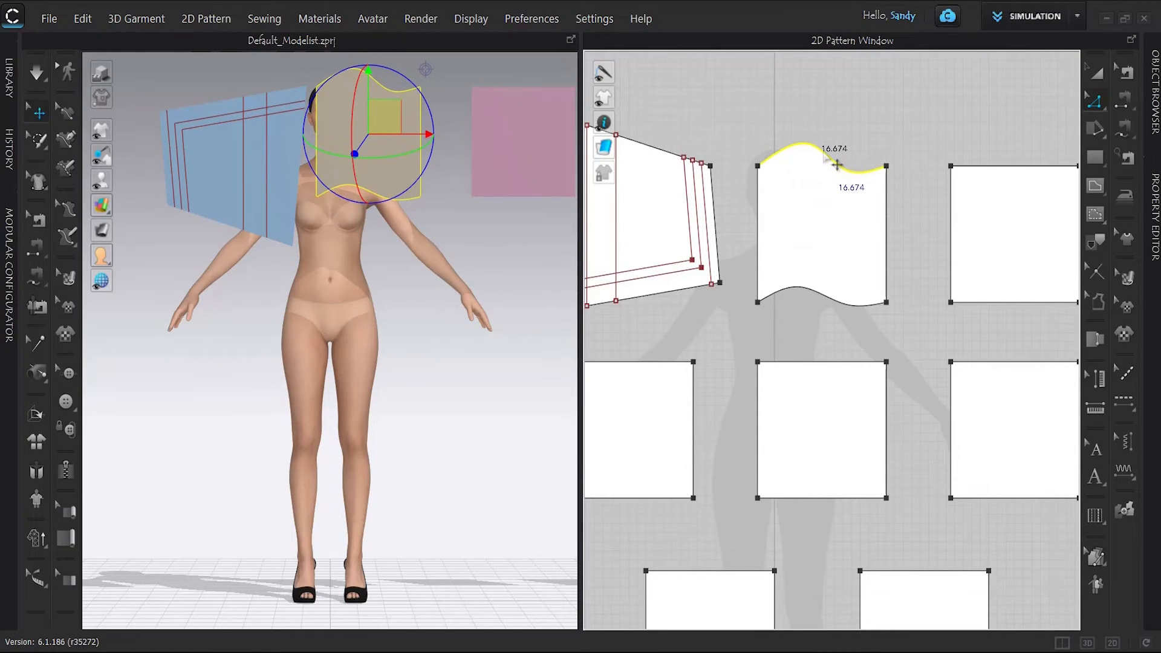
right_click(825, 153)
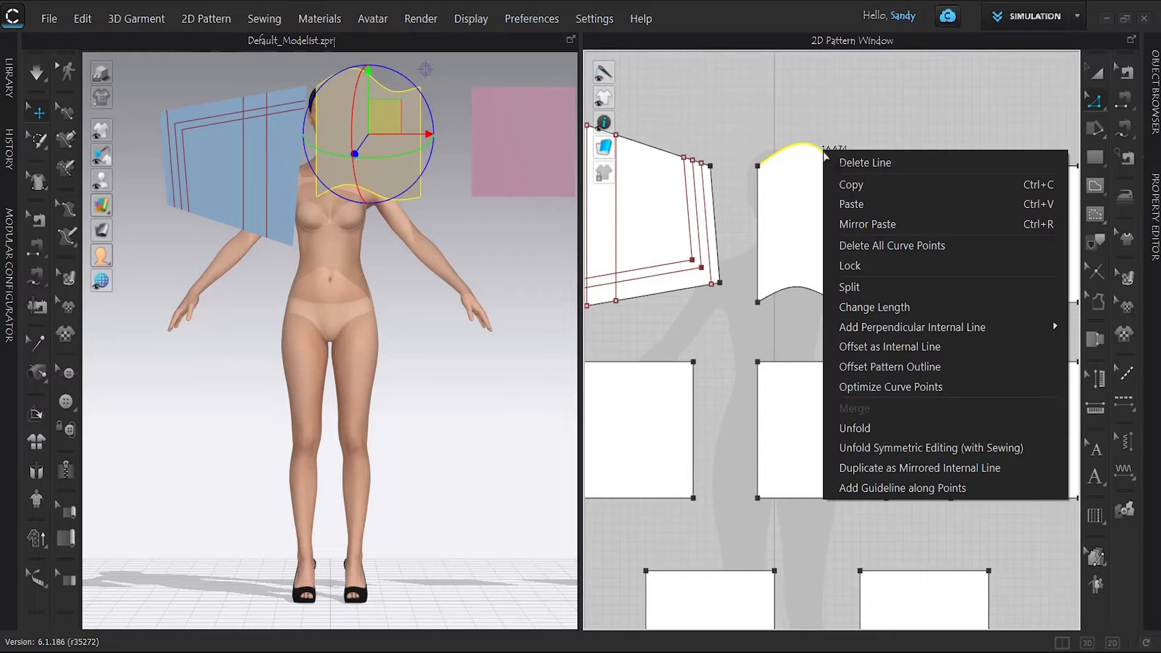
click(878, 348)
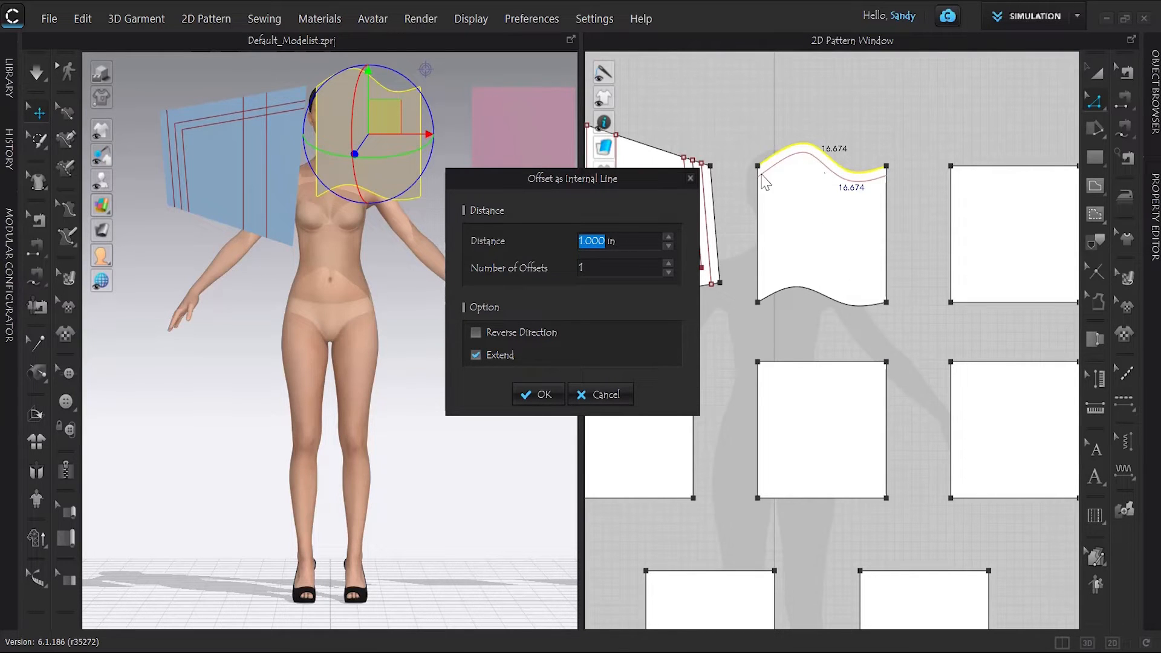
key(Tab)
scroll(608, 270, up, 2)
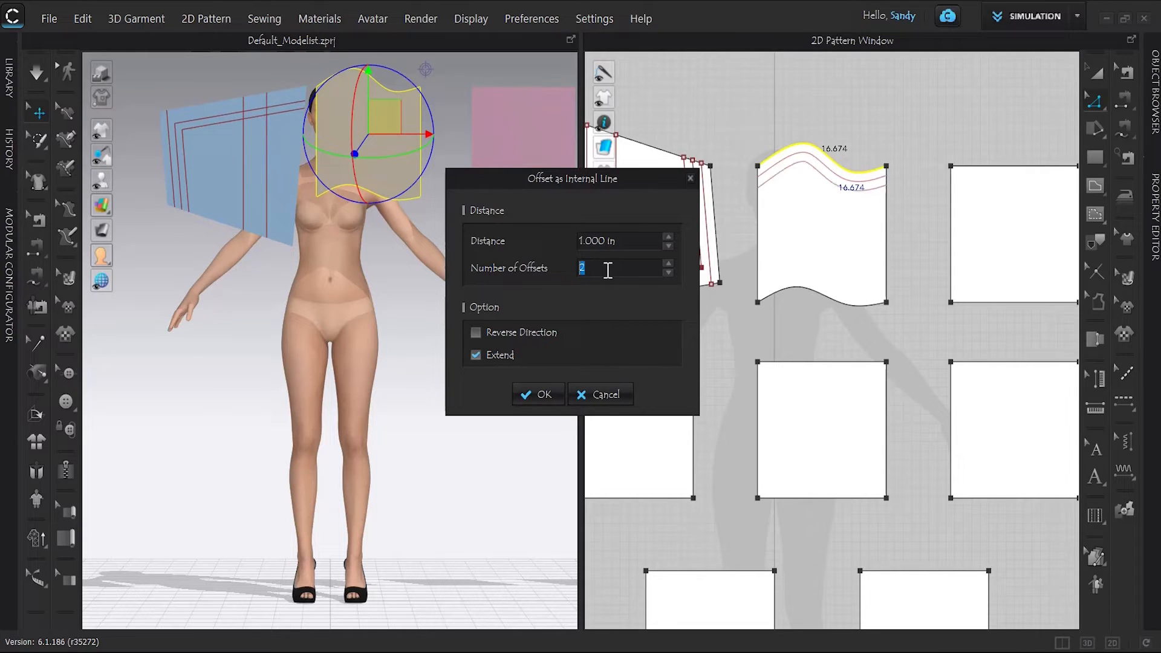
scroll(608, 271, up, 3)
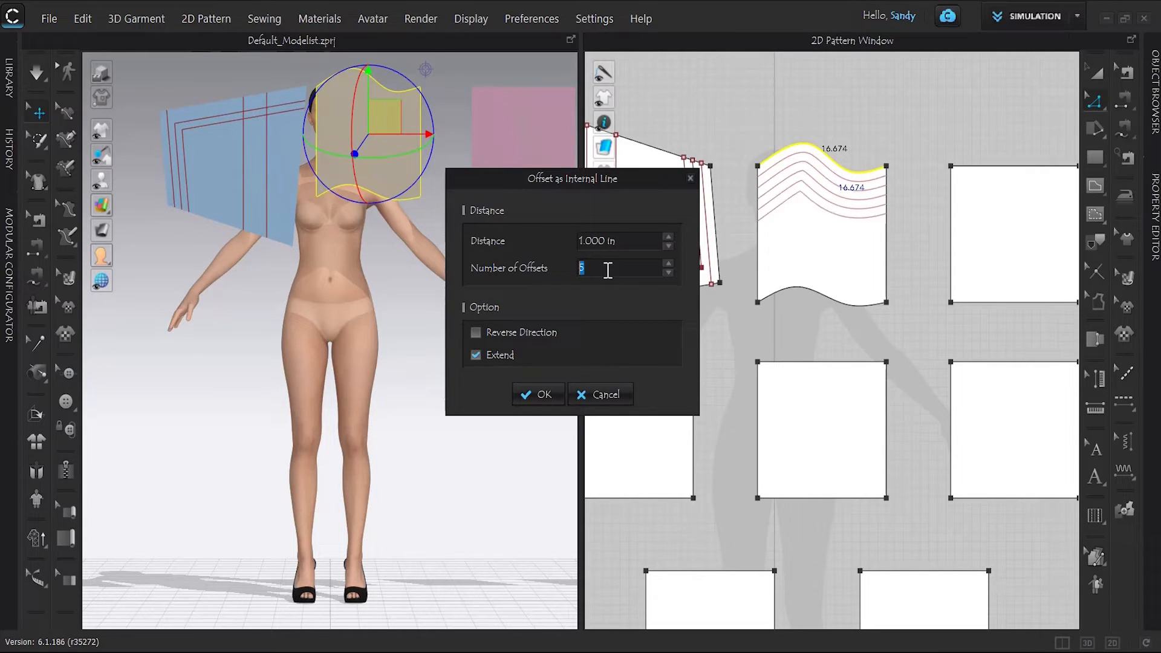
scroll(608, 270, up, 2)
scroll(608, 271, down, 3)
scroll(608, 270, down, 2)
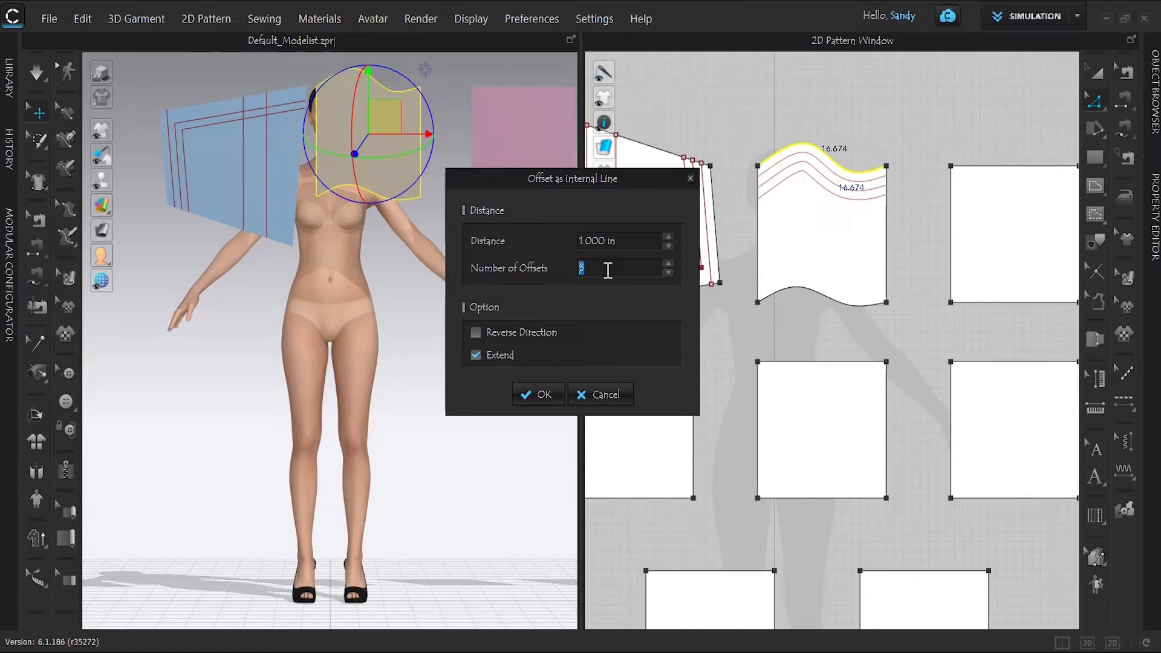
scroll(608, 270, down, 1)
click(542, 395)
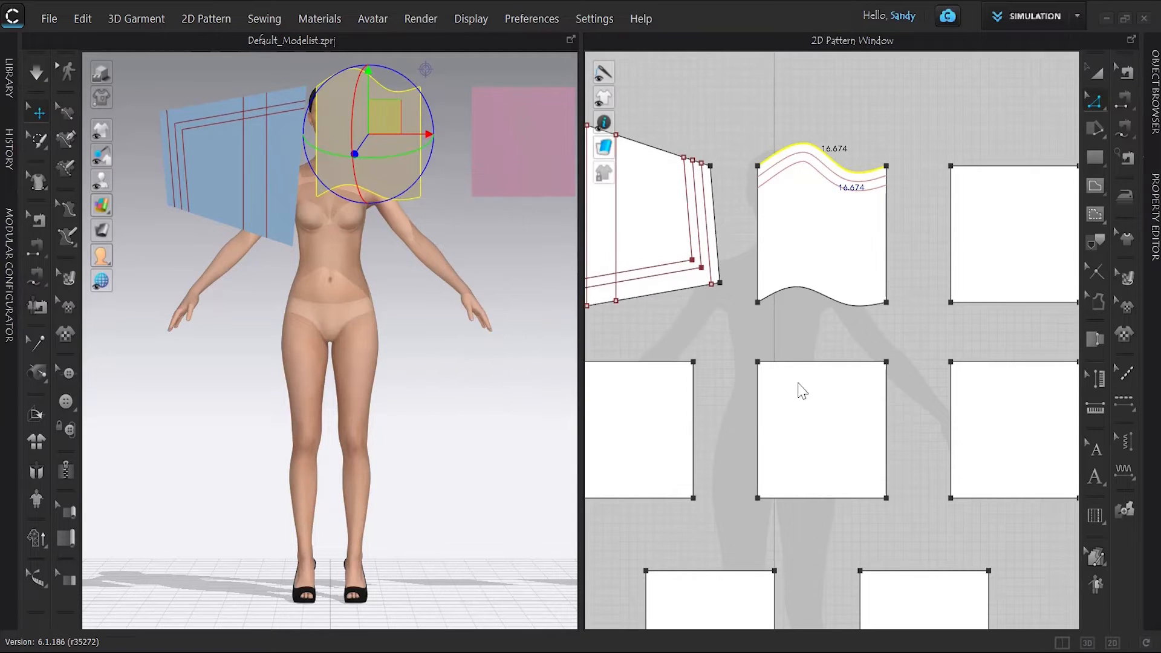
click(903, 135)
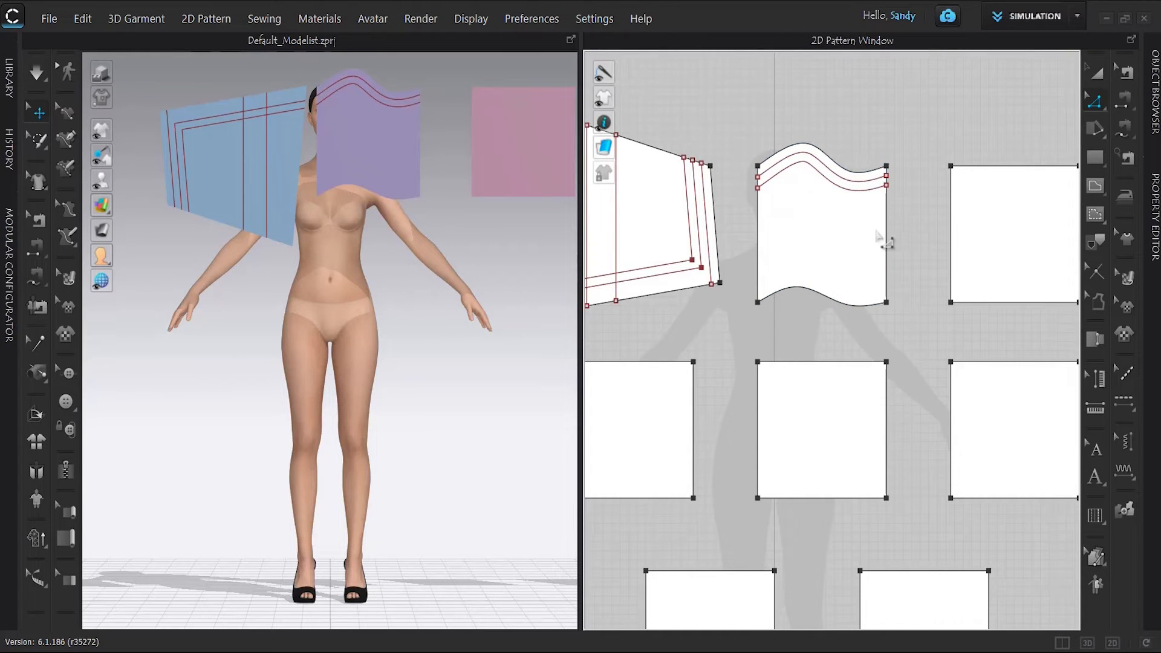
Step: Bow the third pattern's top and bottom edges outward into smooth arcs with Edit Curvature
middle_drag(926, 221, 875, 225)
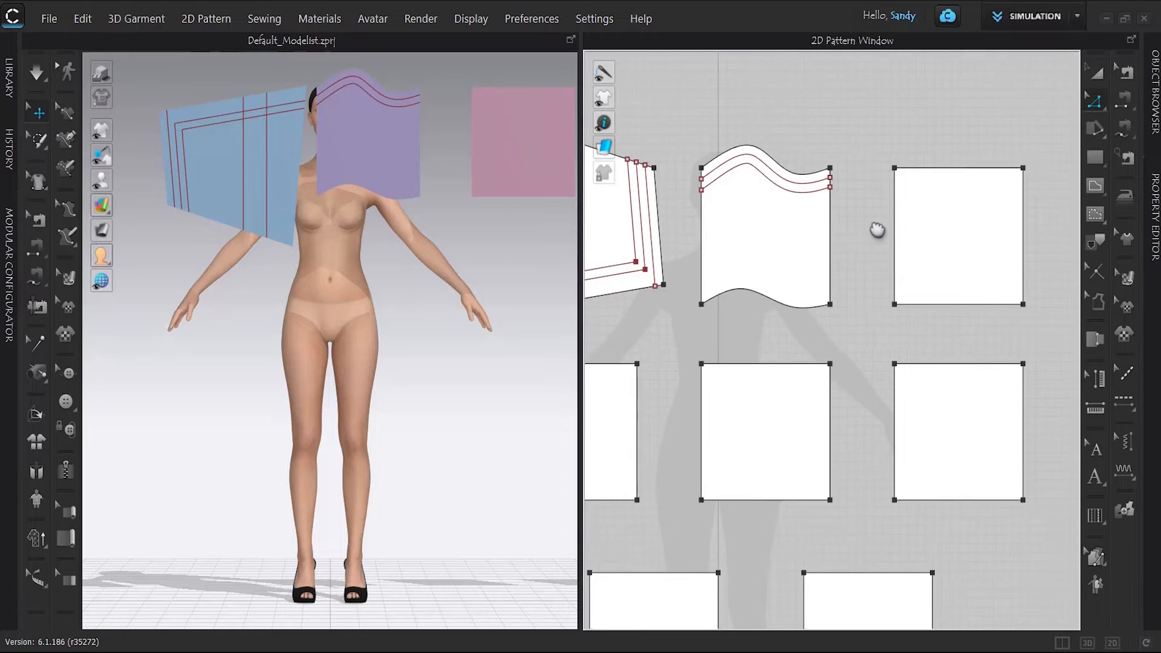
click(1097, 104)
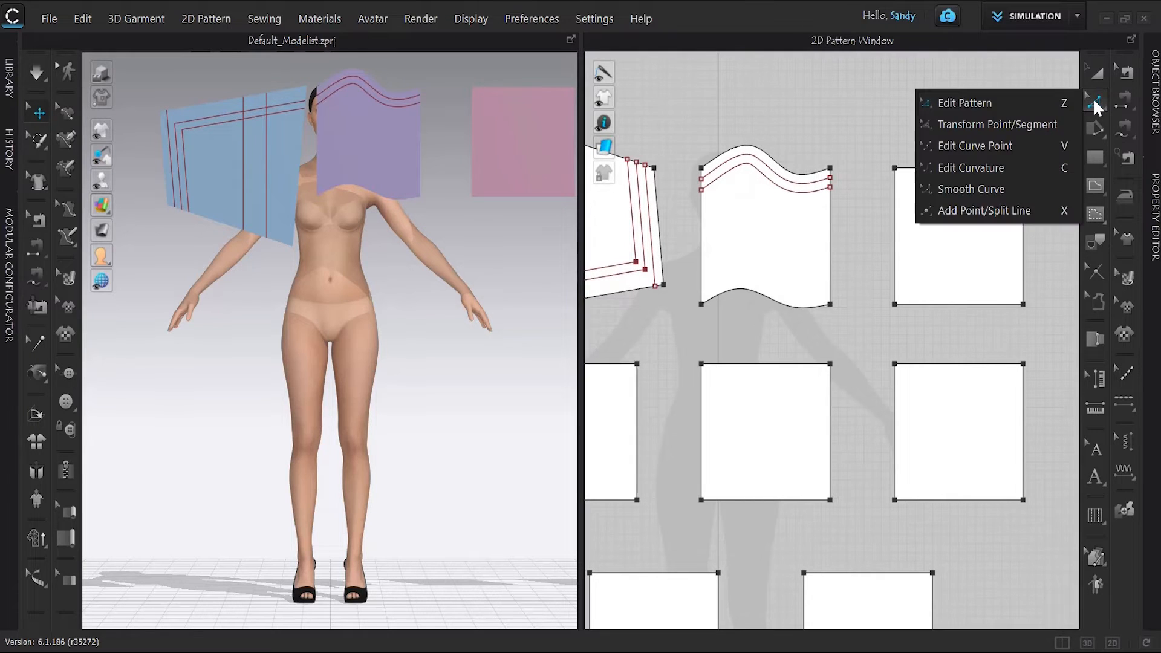
click(975, 167)
mouse_move(943, 166)
mouse_down()
mouse_move(943, 137)
mouse_move(981, 160)
mouse_move(960, 152)
mouse_up()
drag(949, 306, 951, 331)
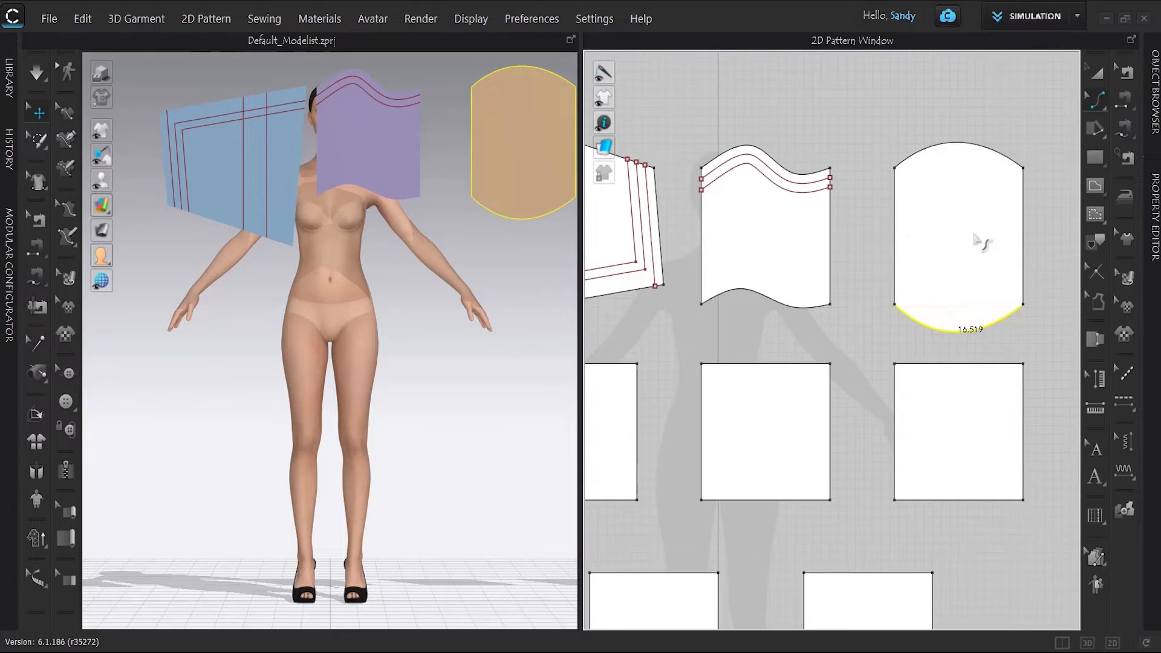
Step: Reshape the third pattern's top and bottom edges into outward bell curves with Edit Curve Point, using three curve points on each edge
click(1099, 103)
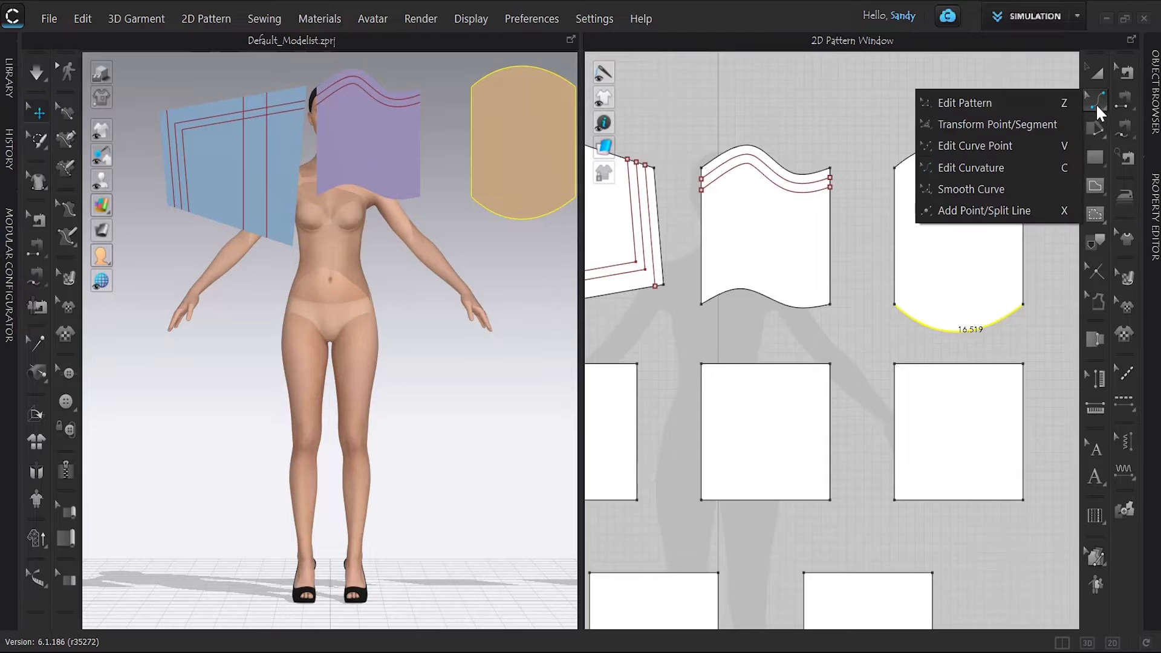
click(983, 147)
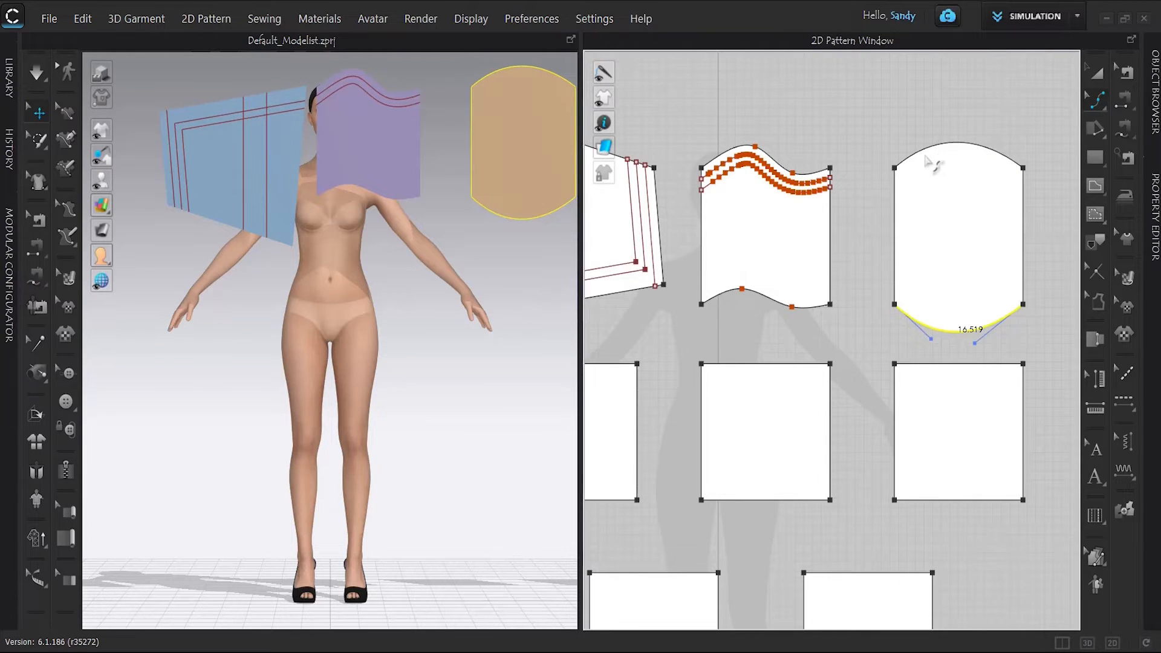
drag(931, 164, 1002, 174)
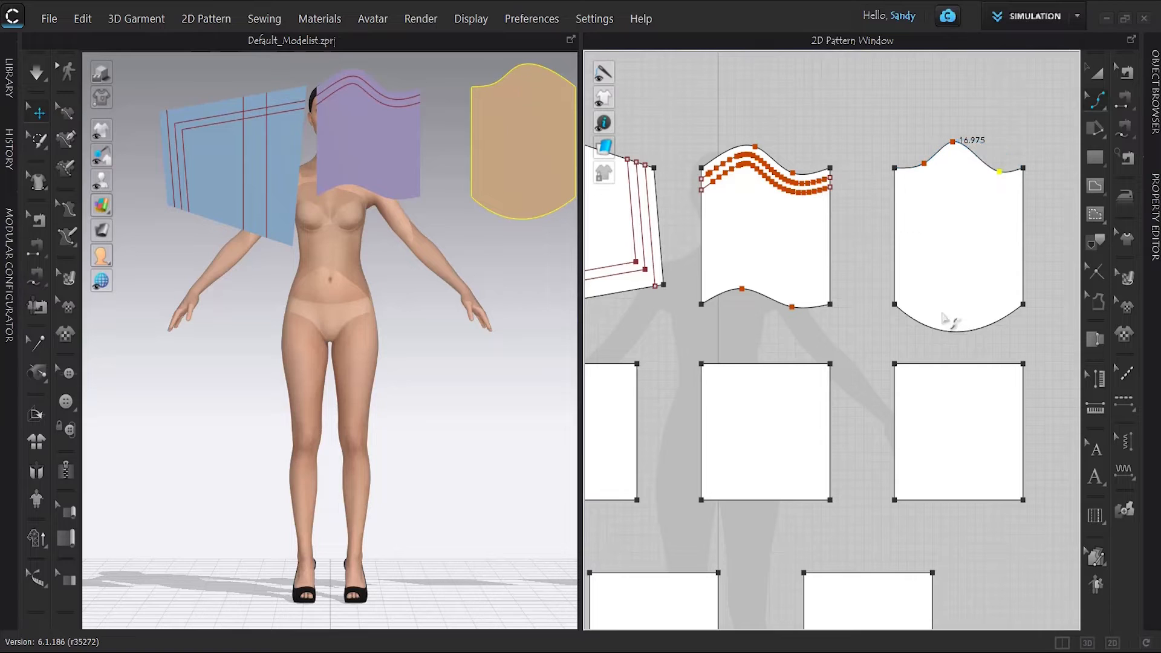
drag(923, 324, 924, 305)
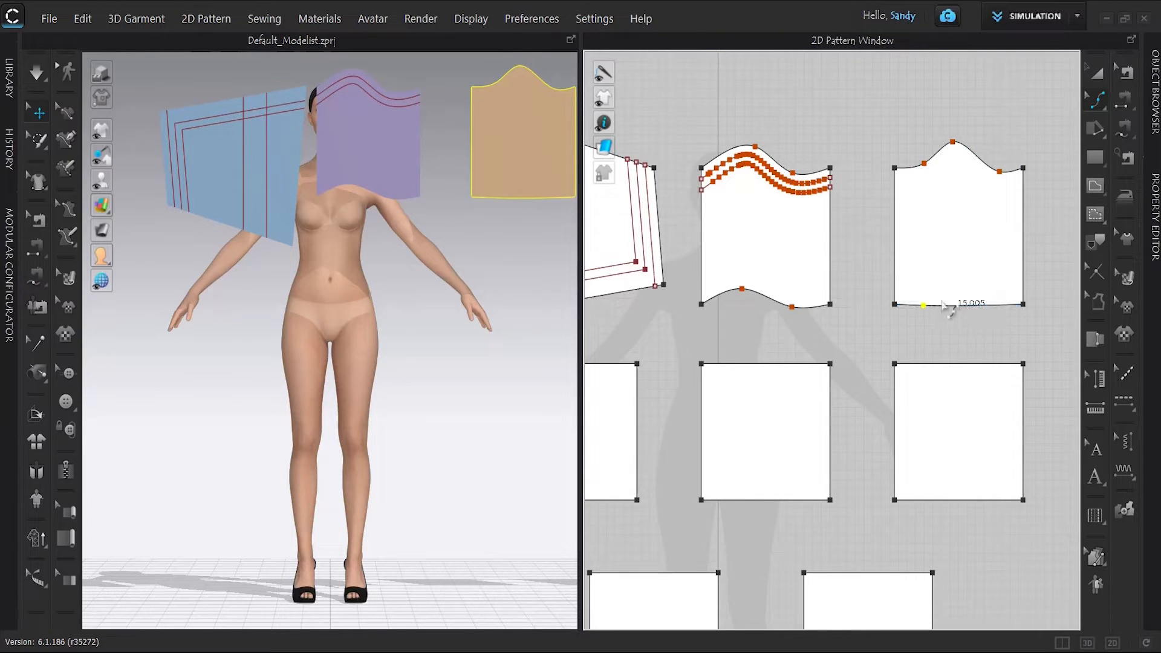
mouse_move(953, 307)
mouse_down()
mouse_move(968, 331)
mouse_move(1014, 314)
mouse_move(959, 324)
mouse_up()
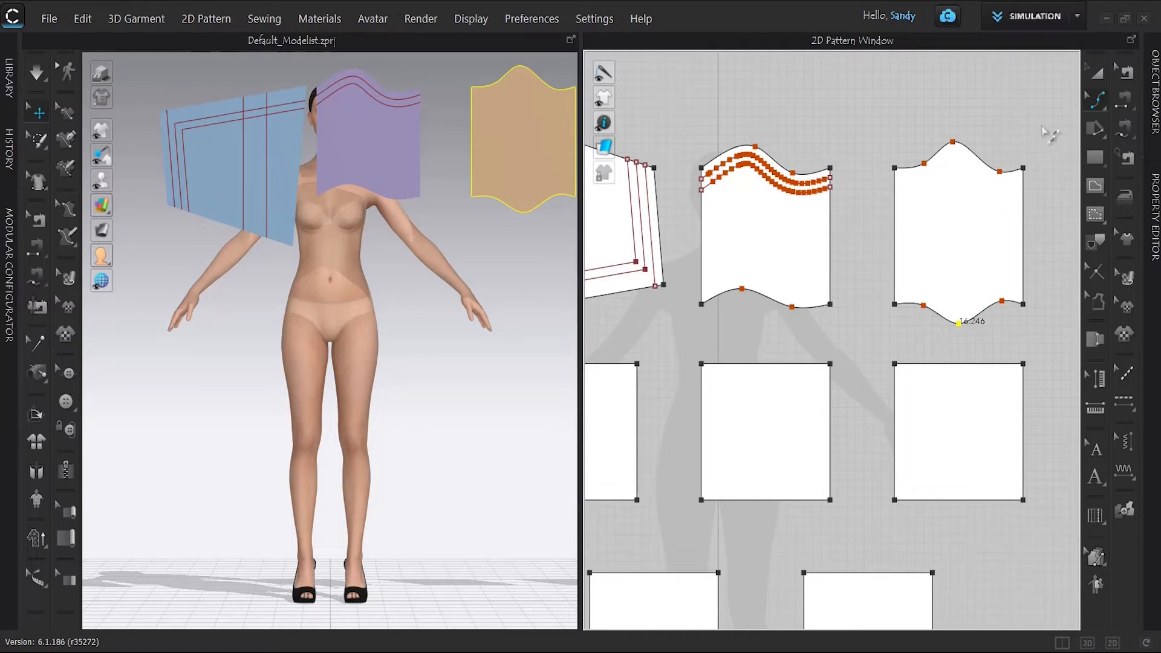
click(1092, 98)
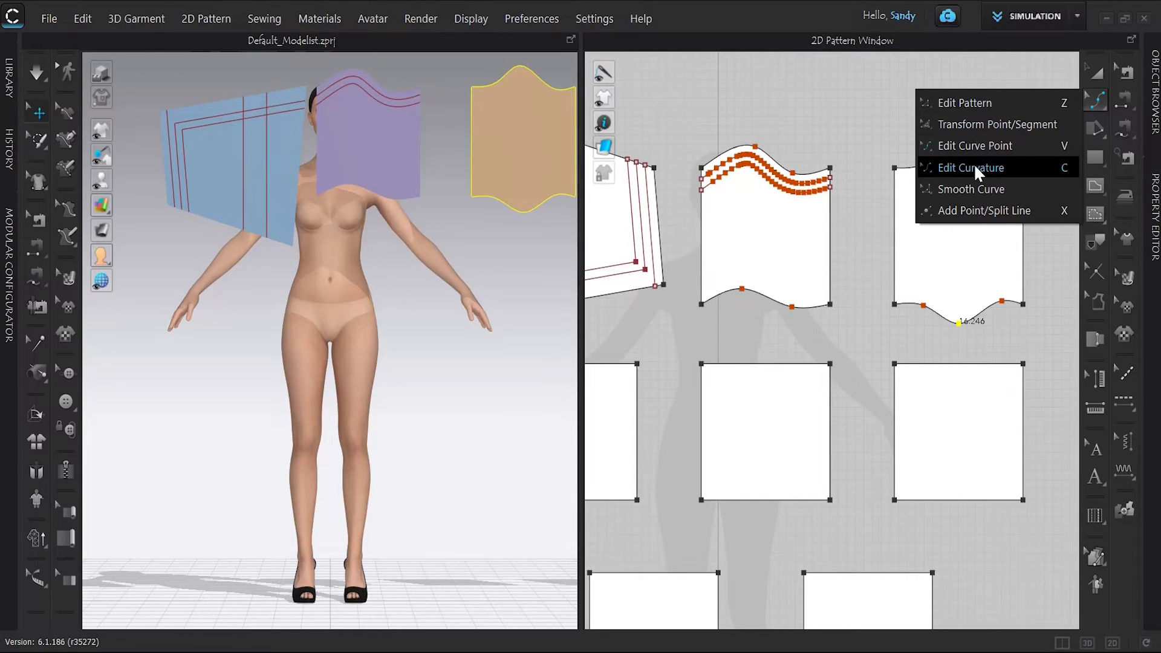
click(982, 150)
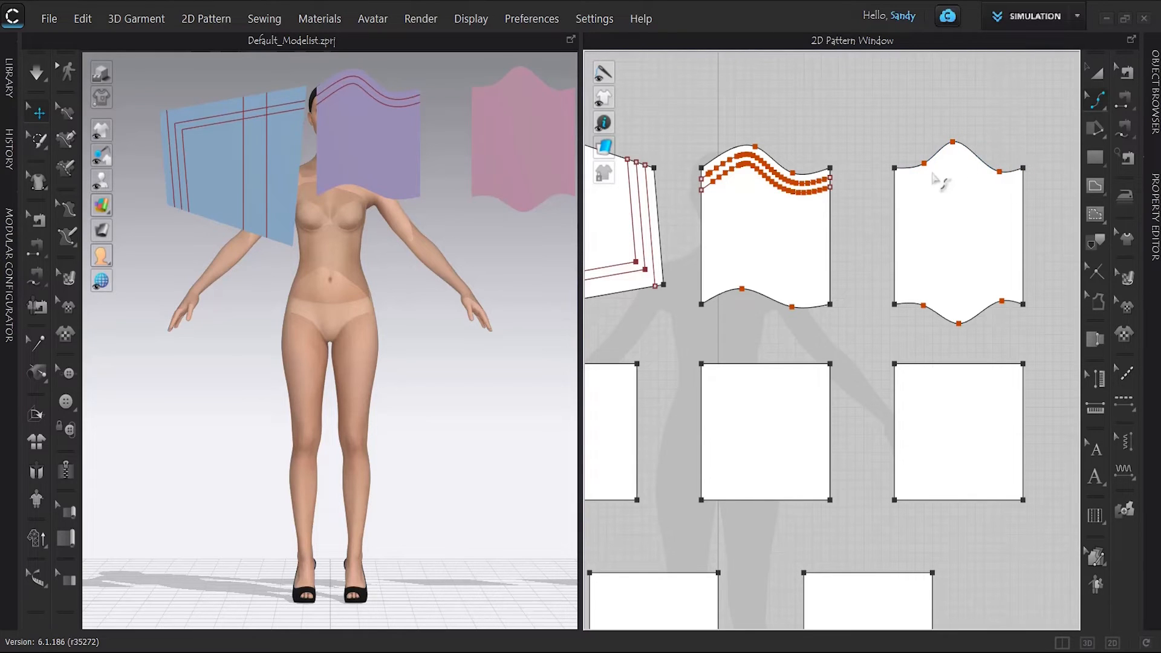
click(1091, 103)
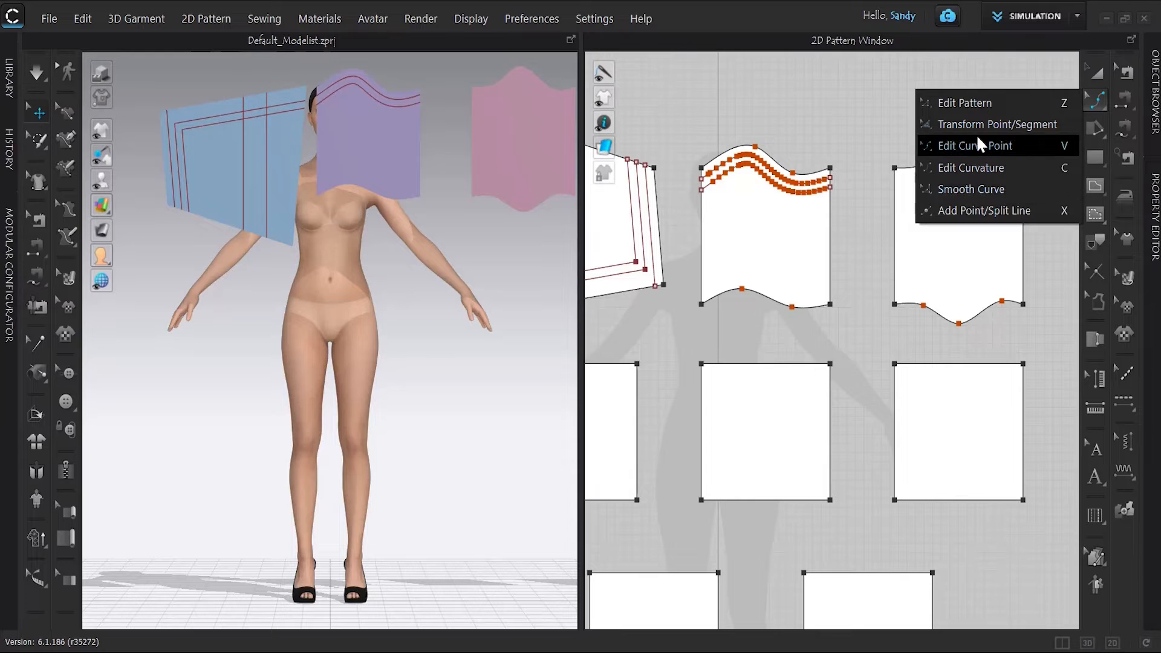
click(841, 118)
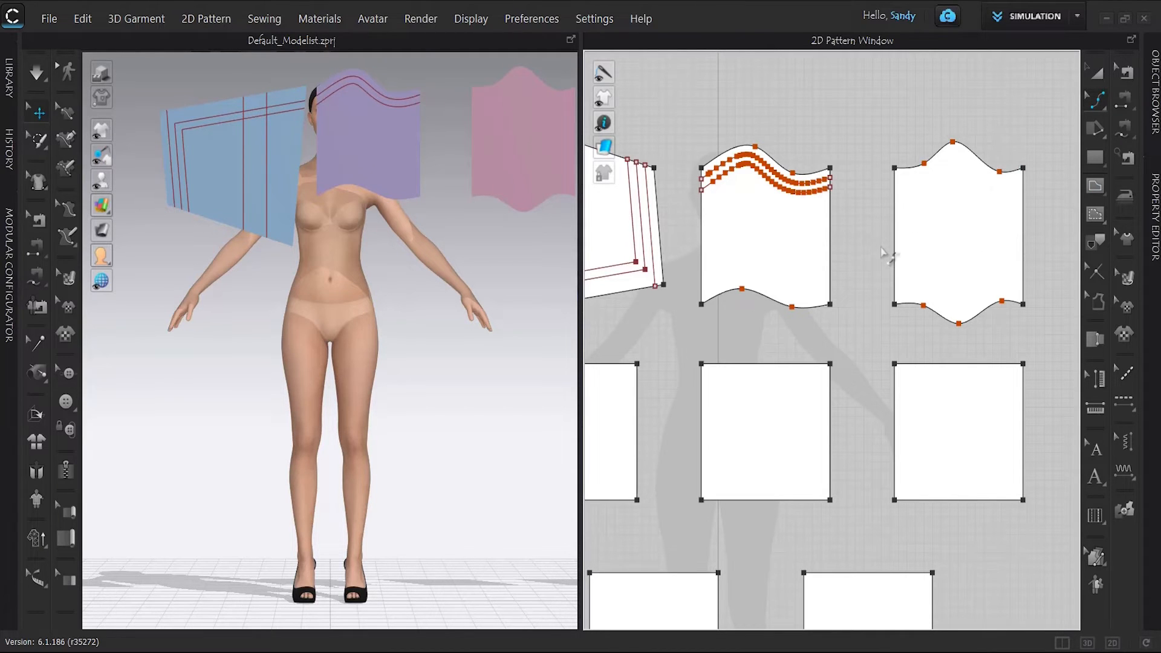
Step: Draw an S-curved internal line joining the third pattern's left-hand curve points, with segments about 5.8, 8.4 and 2.3 in long, using Internal Polygon/Line
click(1094, 185)
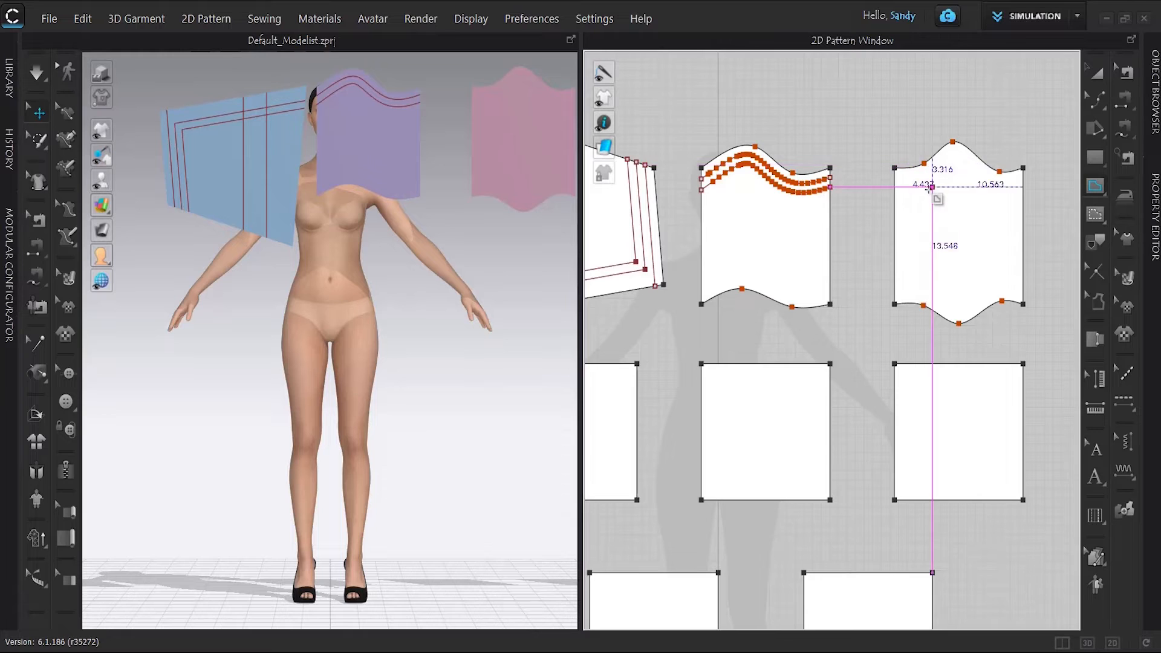
scroll(929, 190, up, 3)
right_drag(820, 252, 727, 242)
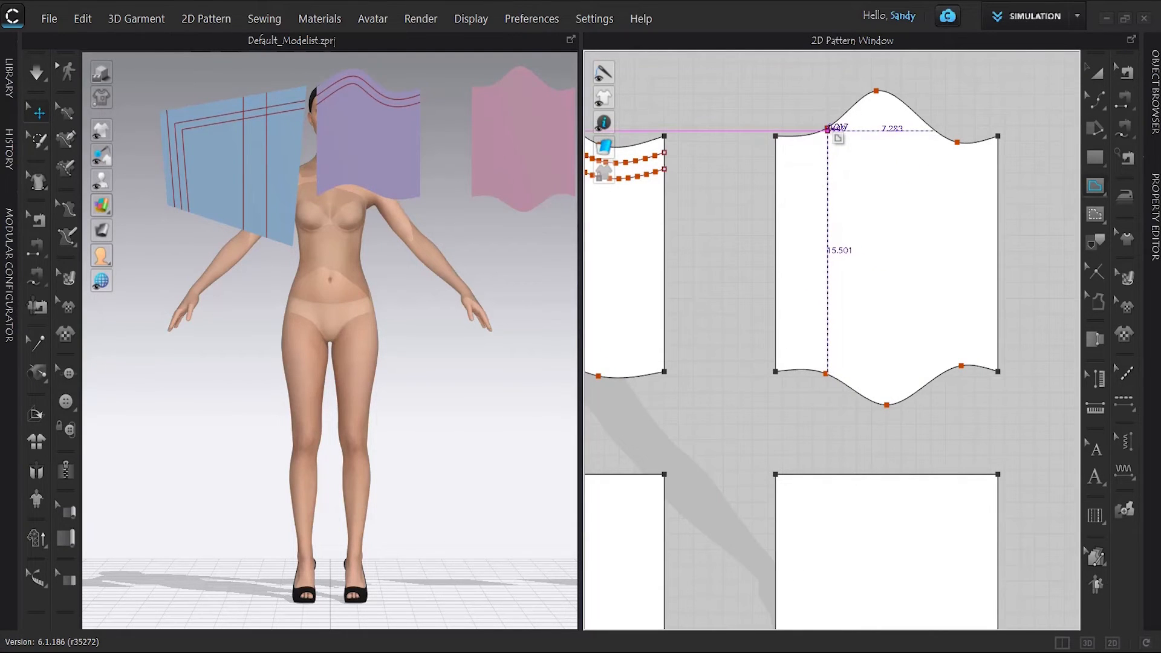
click(827, 130)
drag(841, 212, 827, 287)
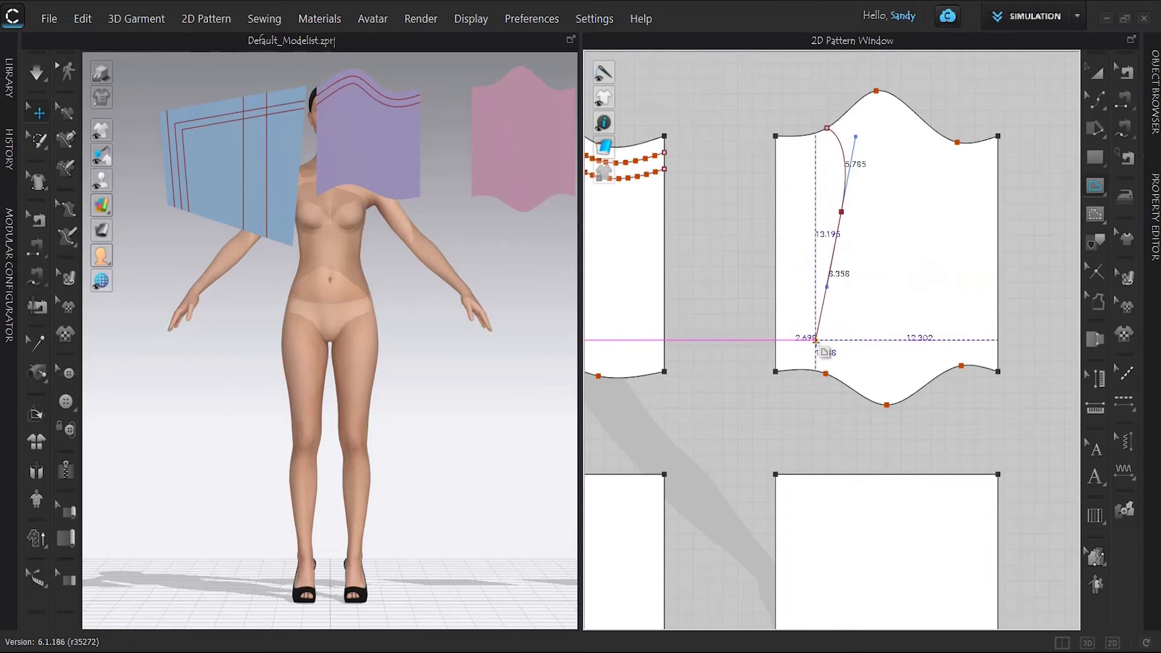
drag(816, 341, 816, 359)
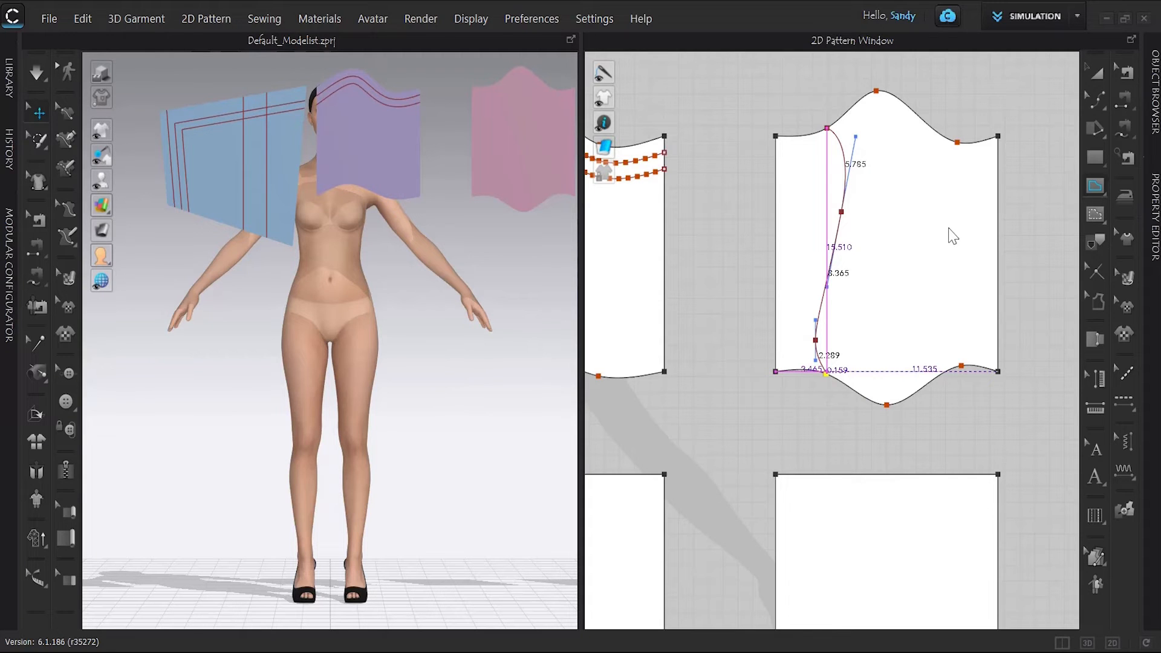
Step: Draw a second curved internal line between the third pattern's right-hand curve points, top to bottom, with its first two segments about 6.3 and 6.6 in
click(1087, 184)
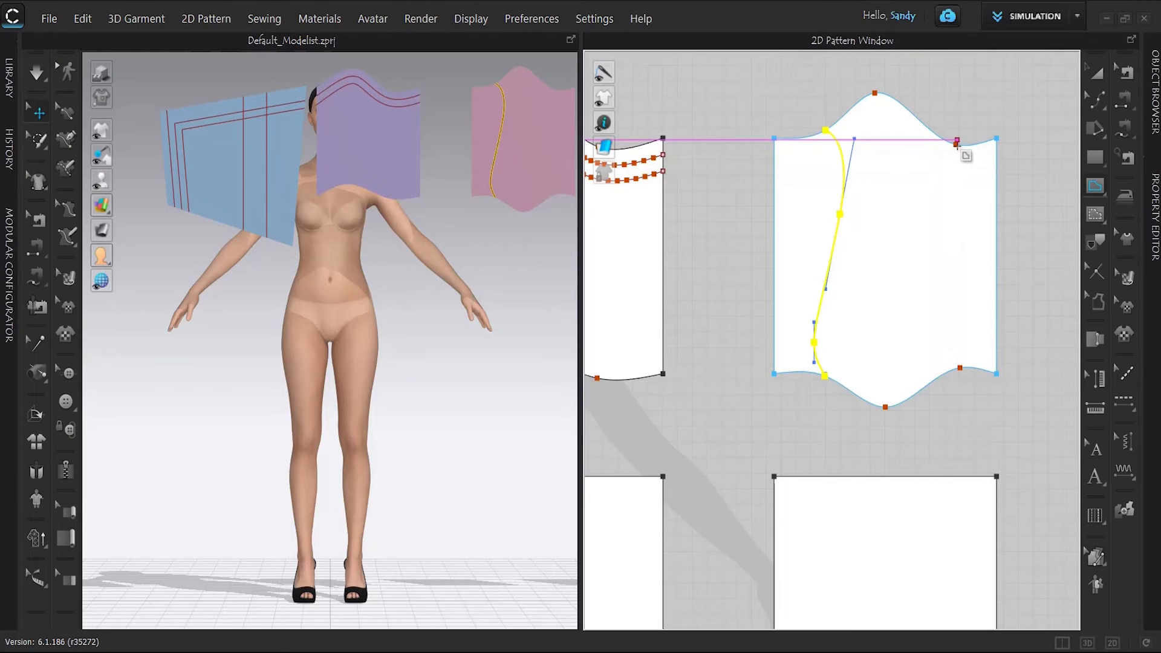
scroll(962, 146, down, 1)
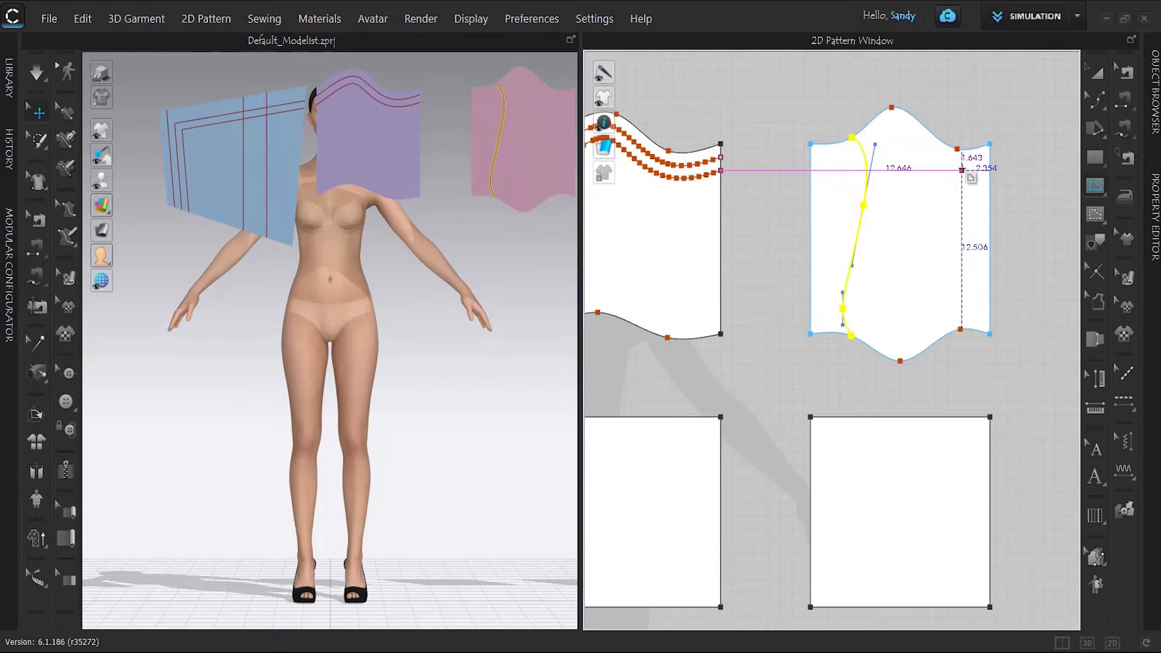
scroll(965, 151, up, 3)
click(951, 125)
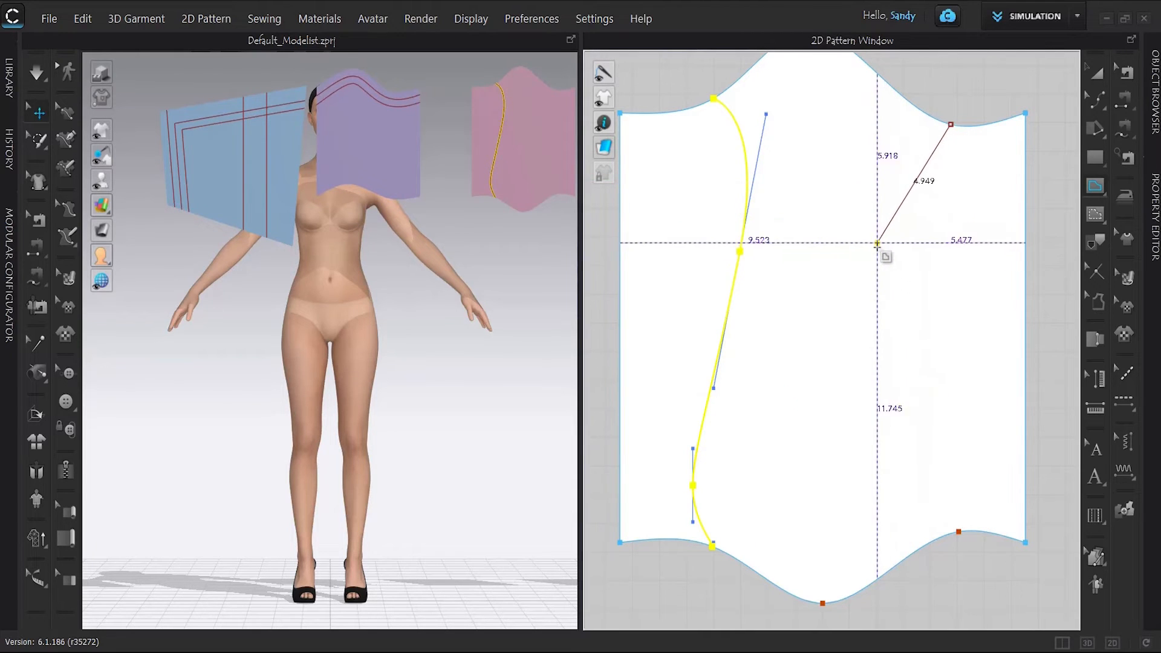
drag(877, 277, 887, 369)
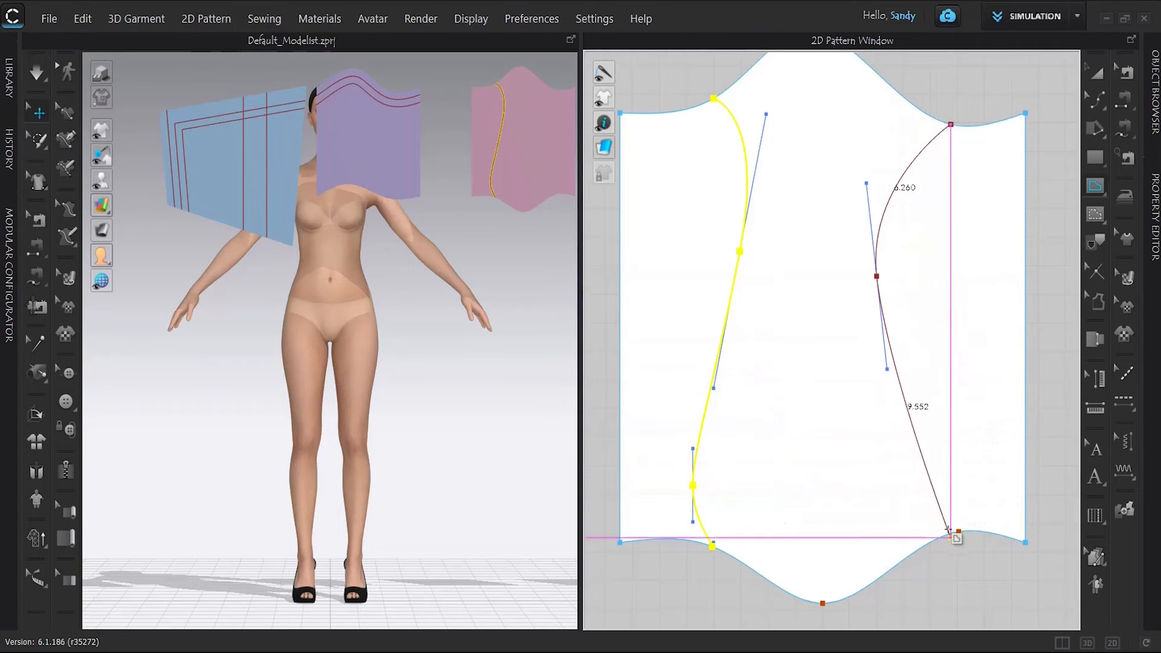
drag(914, 460, 914, 522)
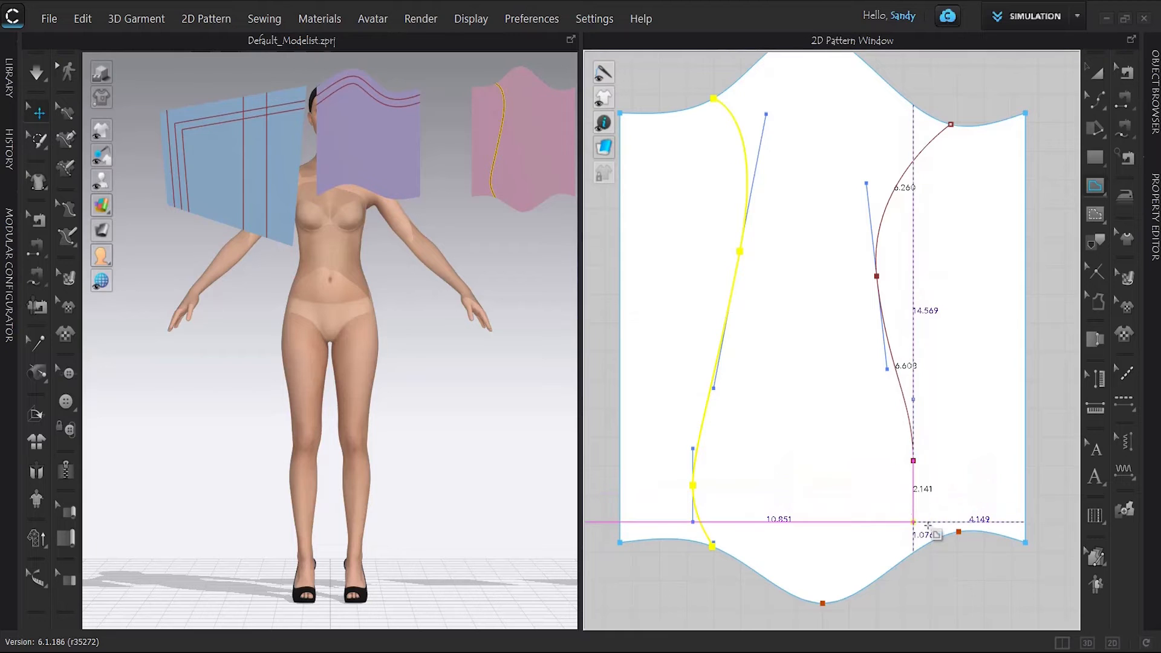
click(958, 531)
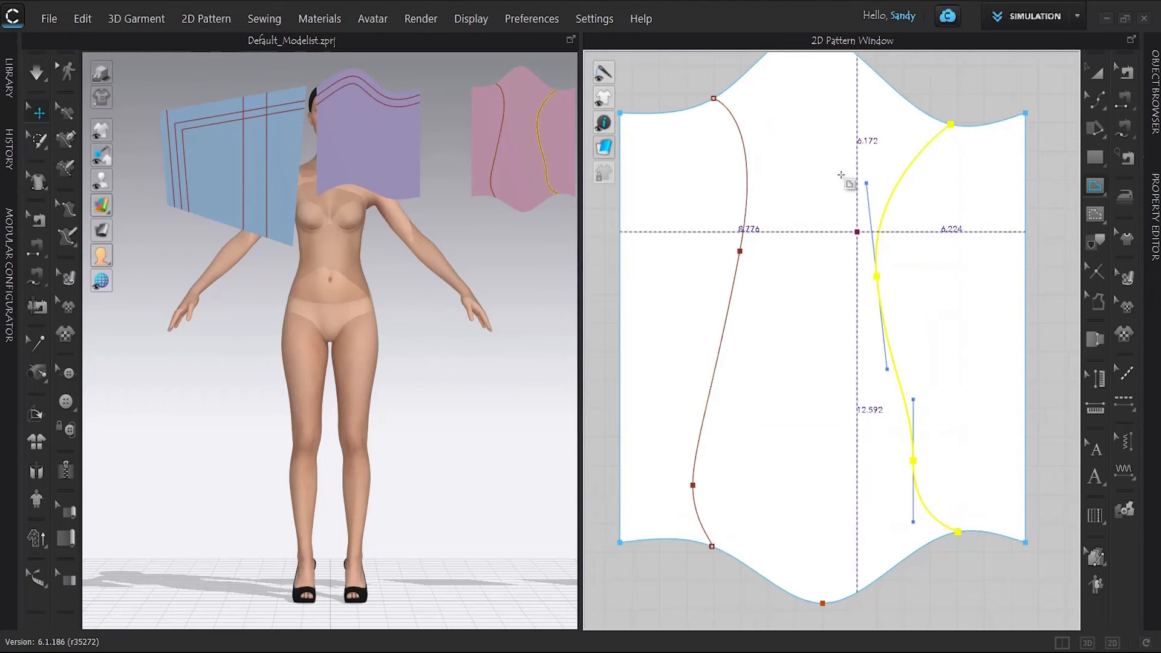
click(1100, 94)
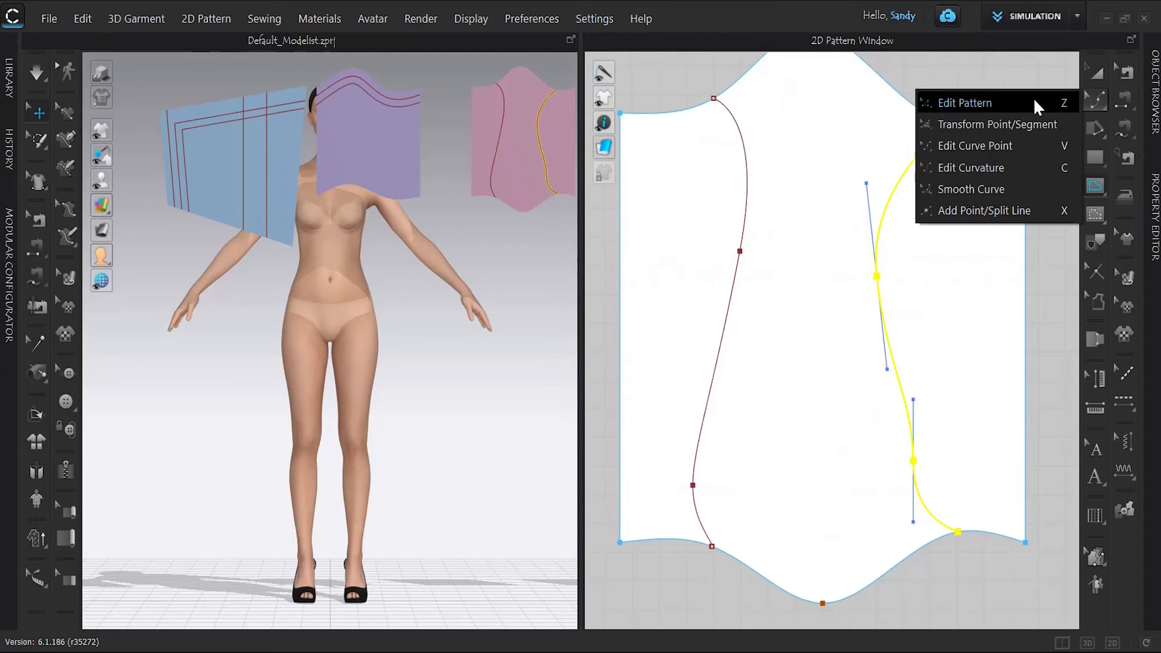
Step: Cut and sew the third pattern along its left curved internal line with Edit Pattern and Cut & Sew
click(1031, 99)
click(1007, 90)
scroll(1009, 92, up, 3)
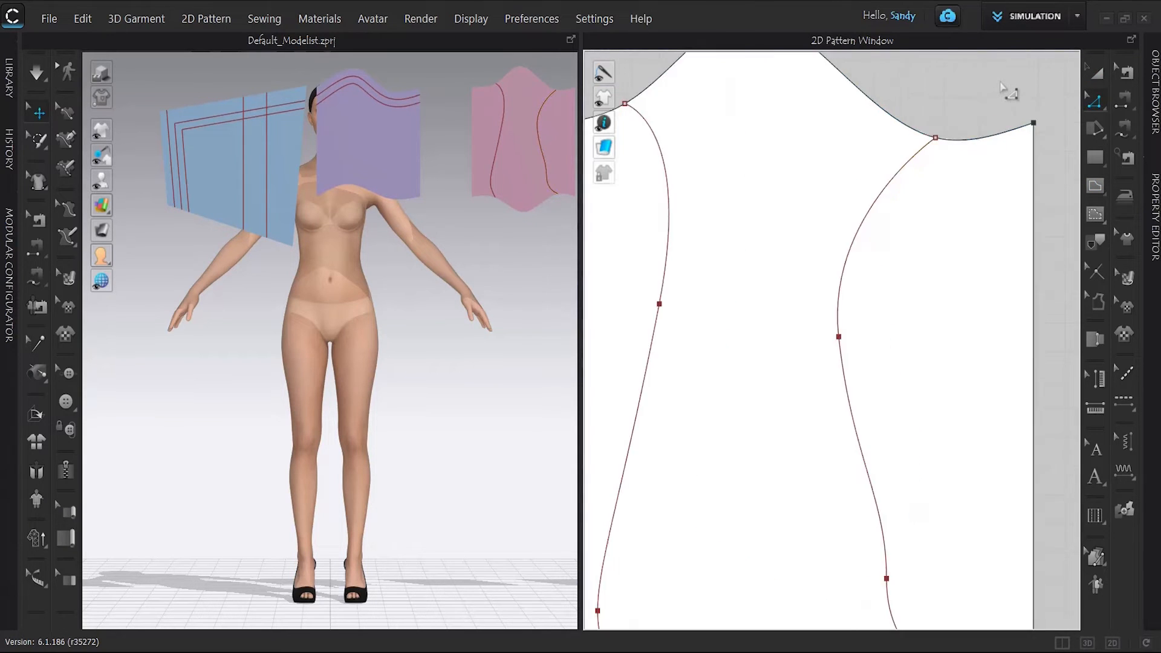
scroll(1007, 90, down, 2)
click(776, 311)
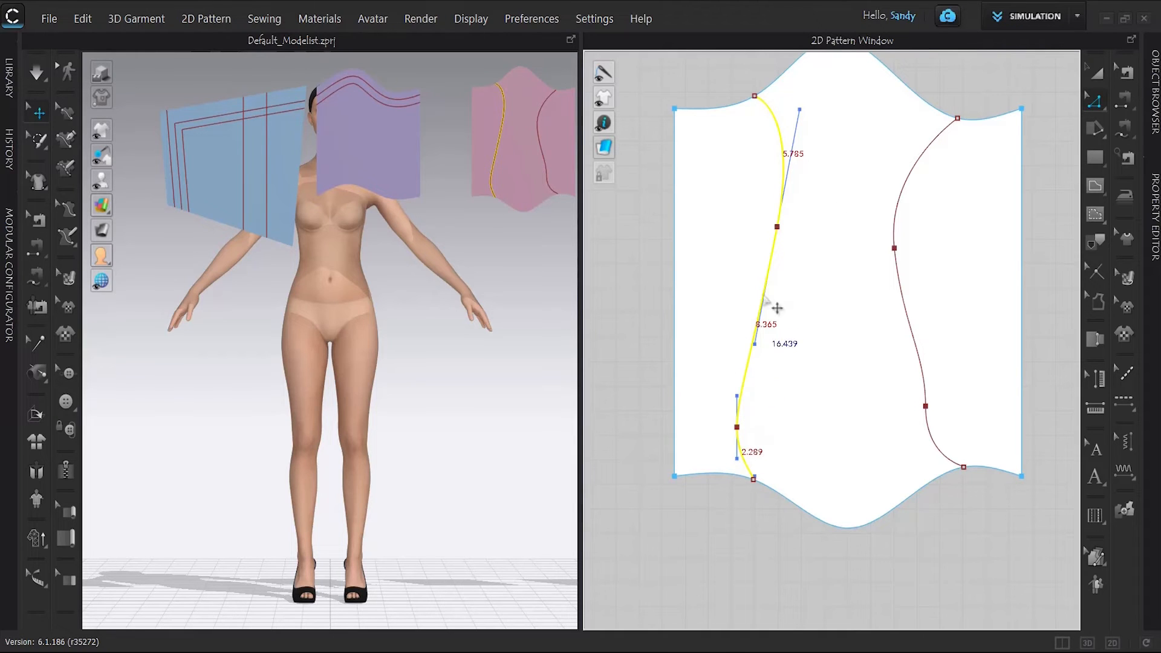
right_click(767, 291)
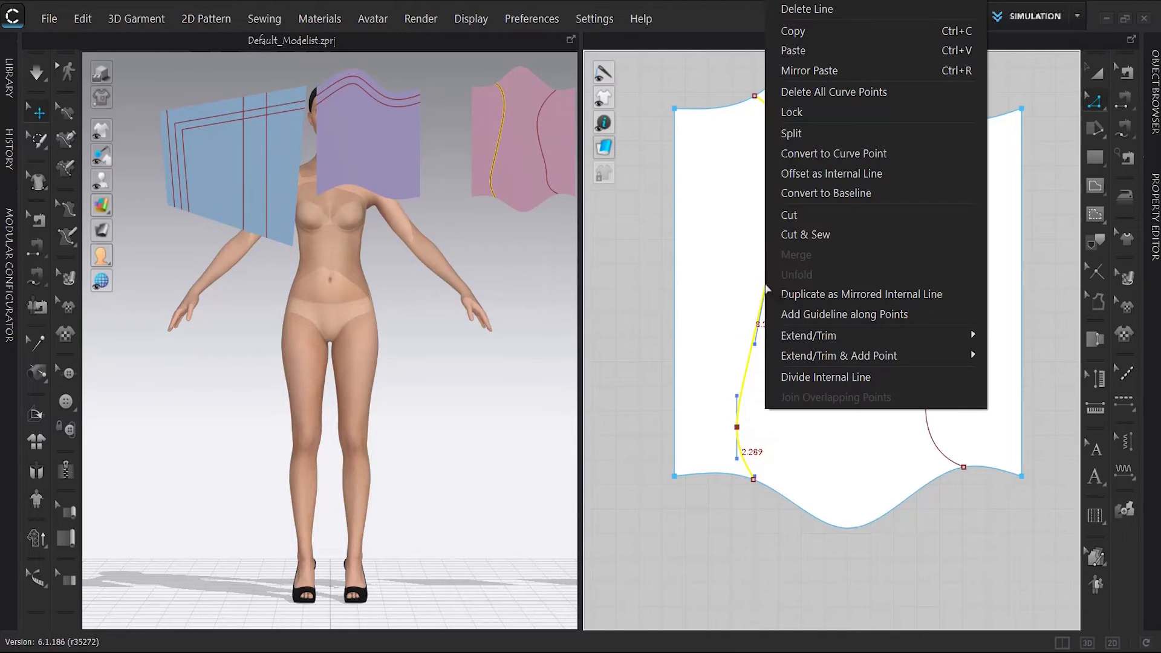
click(783, 236)
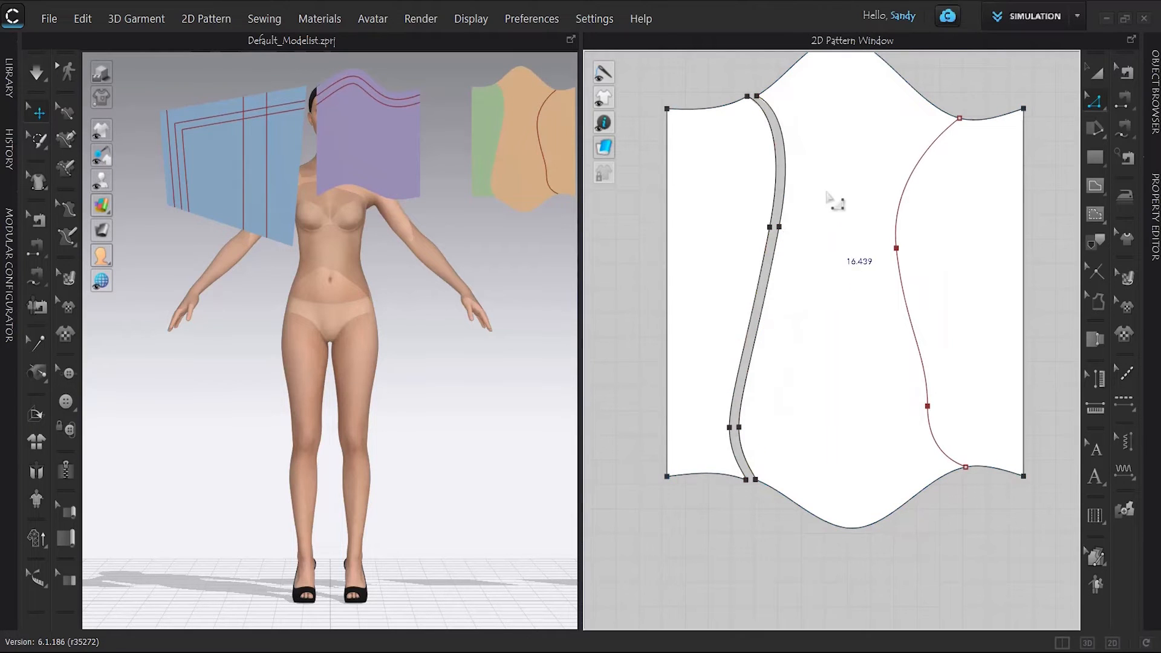
Step: Move the cut left piece slightly away from the main pattern in the 3D view to expose the sewing lines
scroll(496, 108, up, 2)
scroll(498, 130, down, 2)
middle_drag(469, 263, 397, 335)
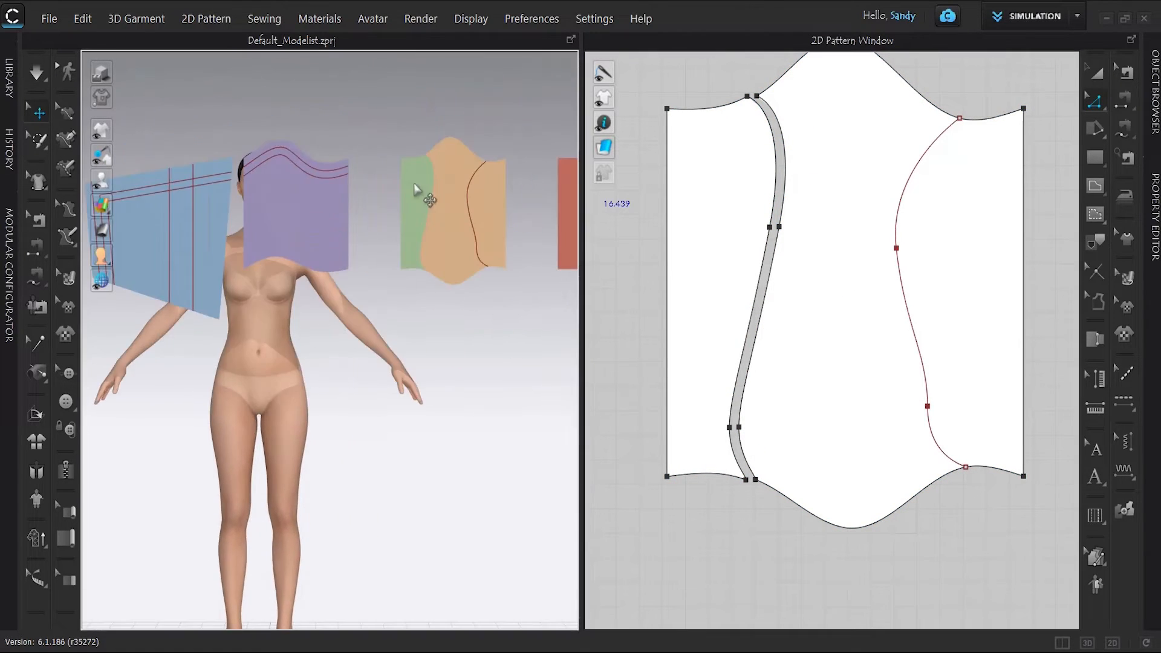
scroll(429, 200, up, 4)
click(456, 151)
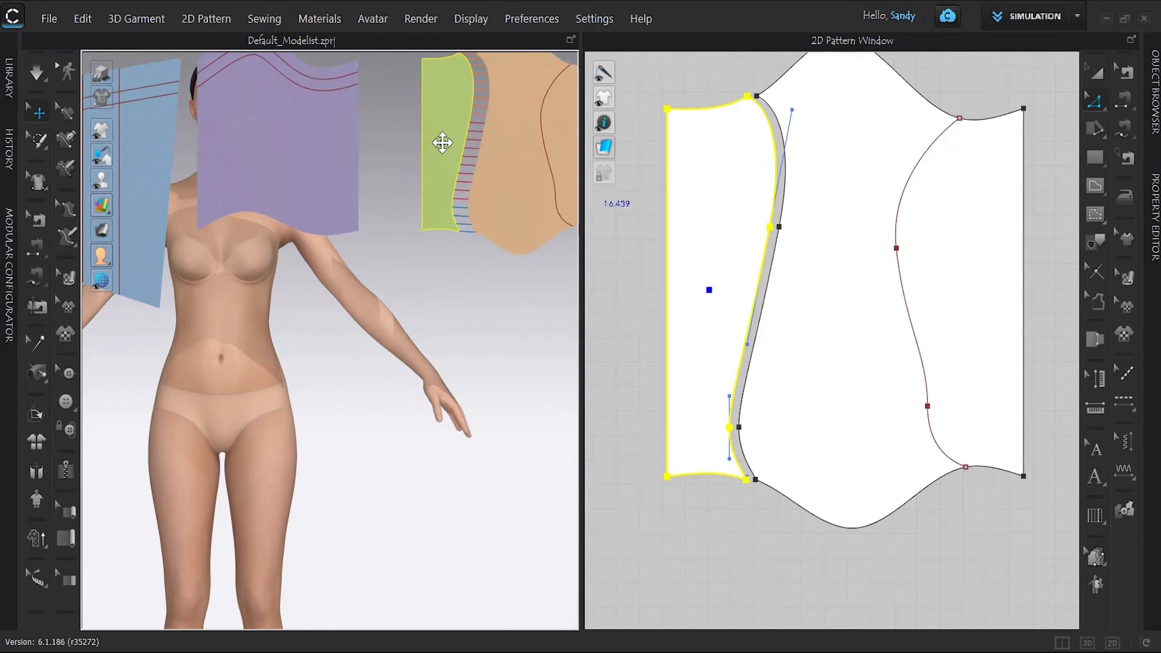
middle_drag(467, 311, 384, 444)
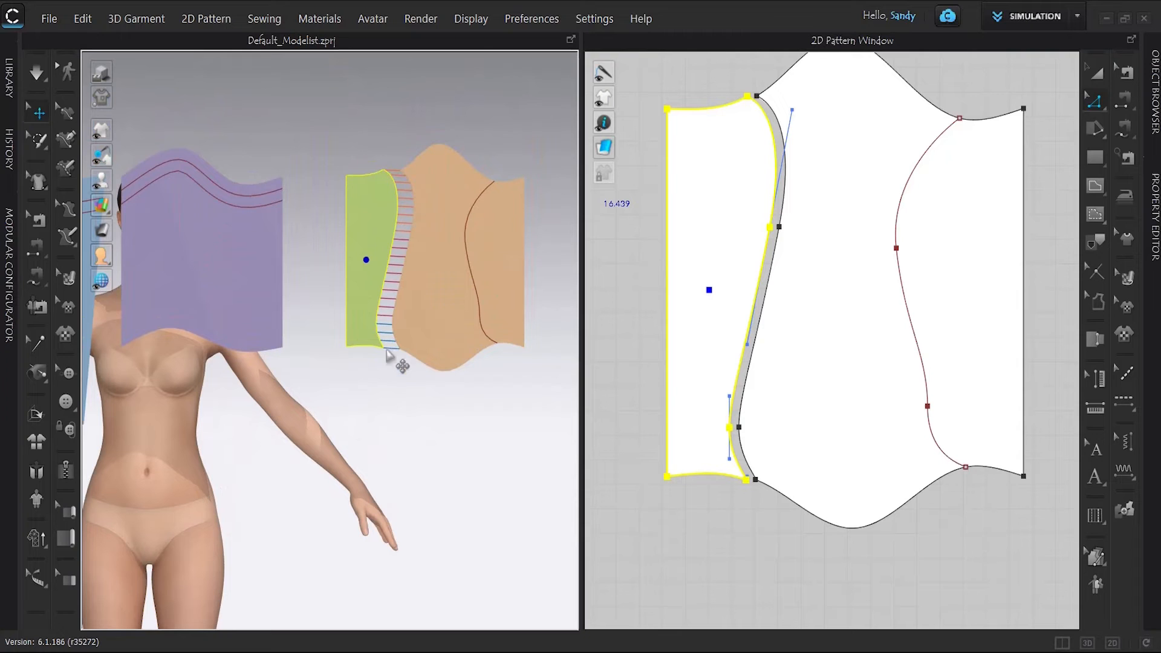
Step: Cut the third pattern along all segments of its right curved internal line using Cut, without sewing
click(974, 94)
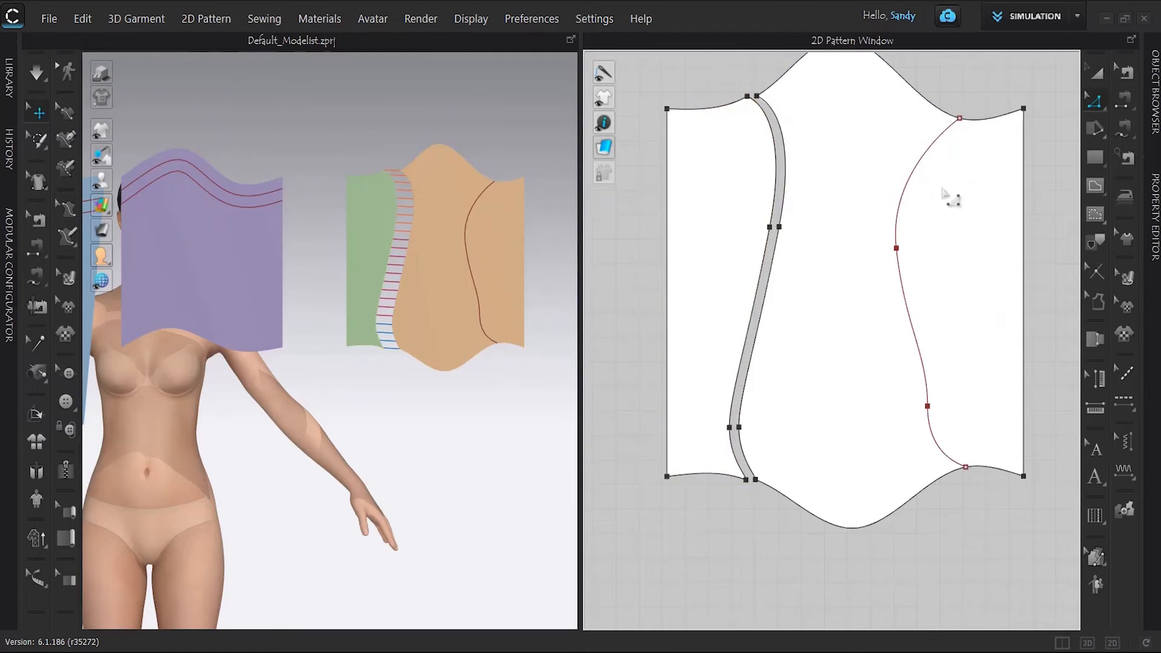
click(928, 167)
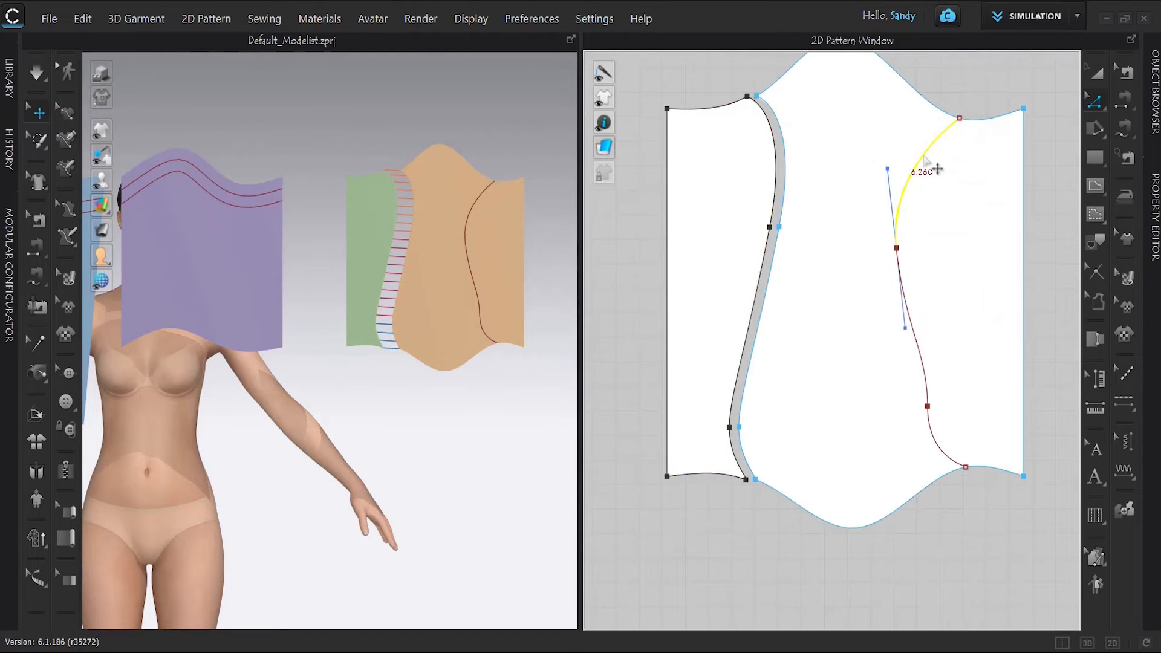
shift+click(922, 324)
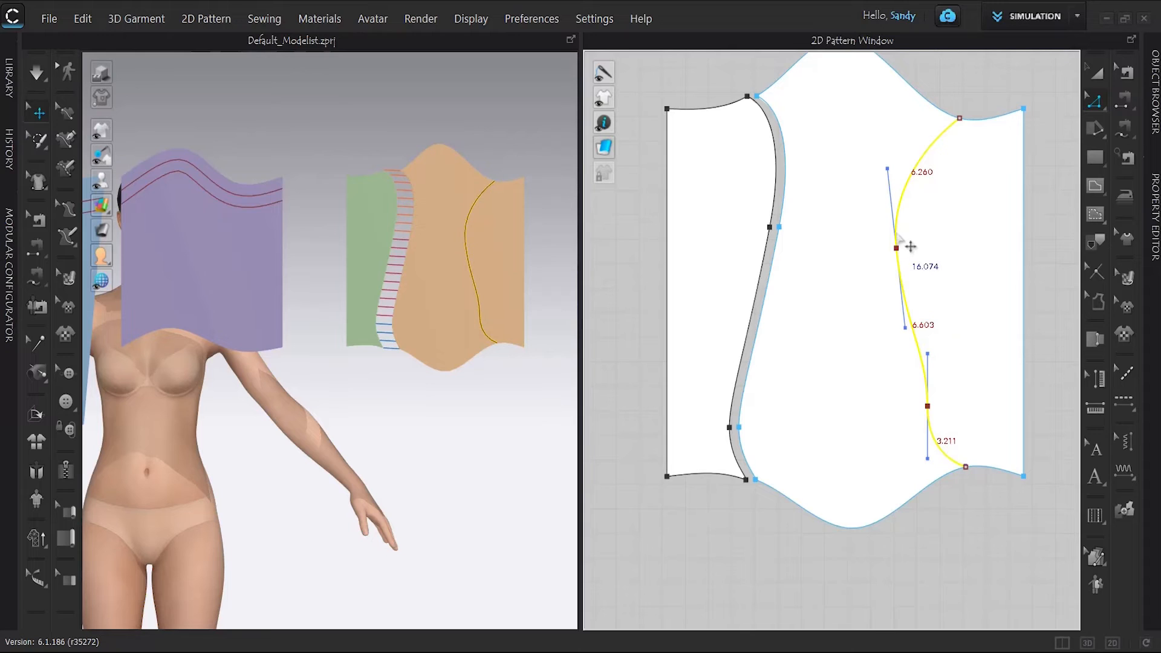
right_click(898, 233)
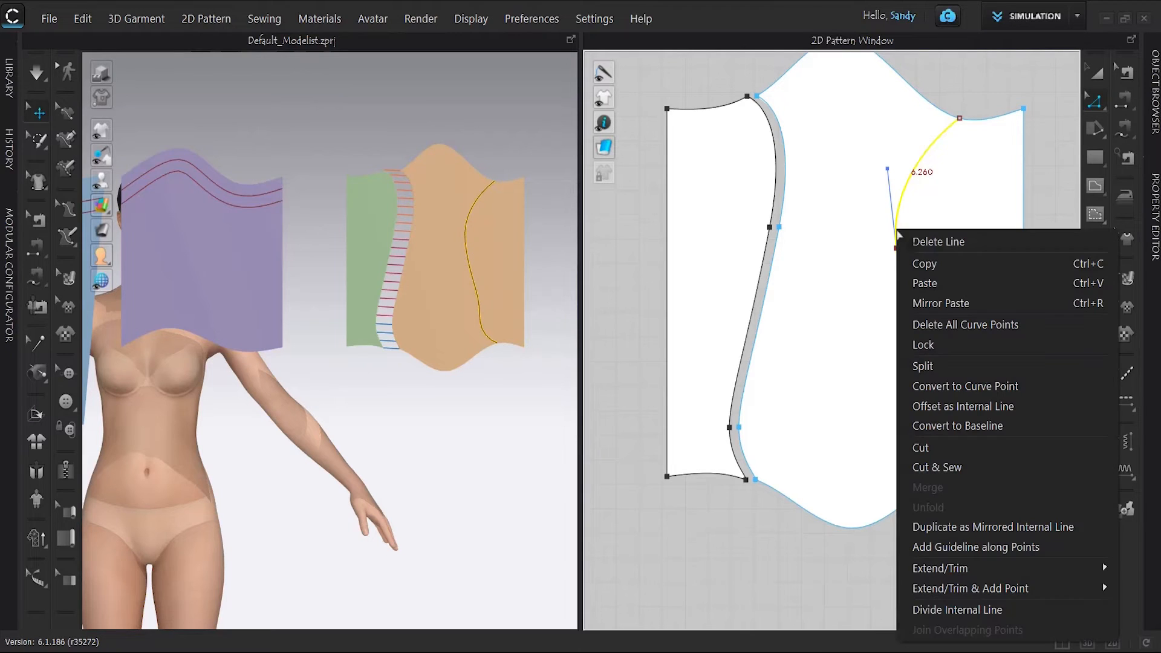
click(938, 441)
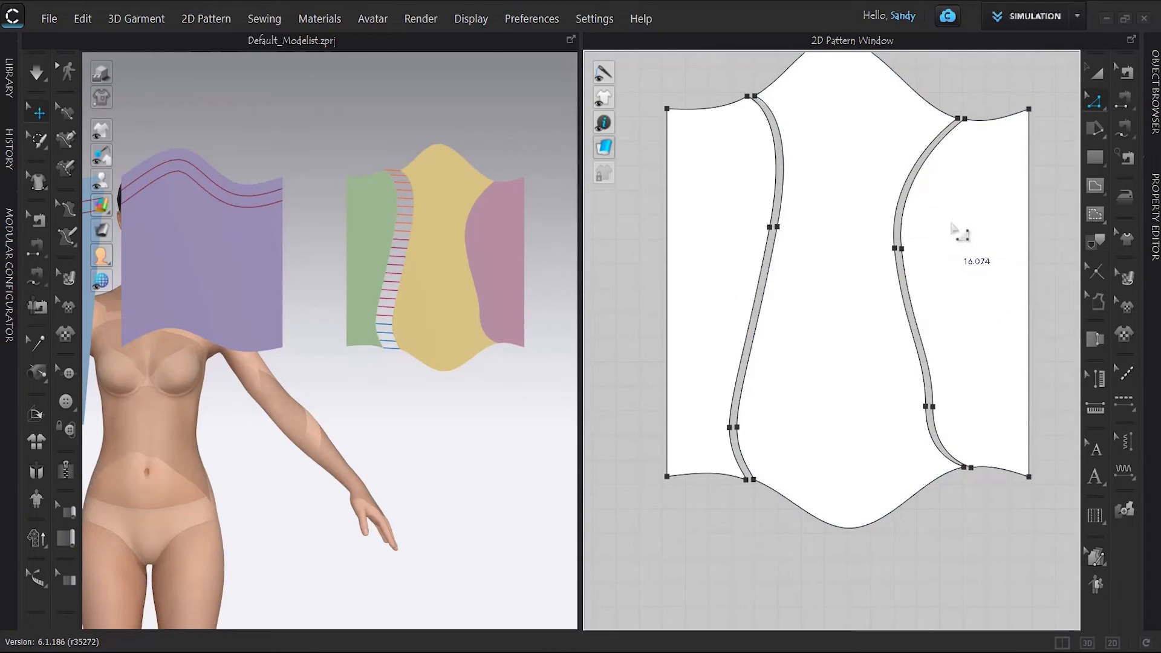
Step: Look over the cut third pattern and the remaining square patterns in the 2D layout
scroll(920, 228, up, 2)
scroll(913, 228, down, 5)
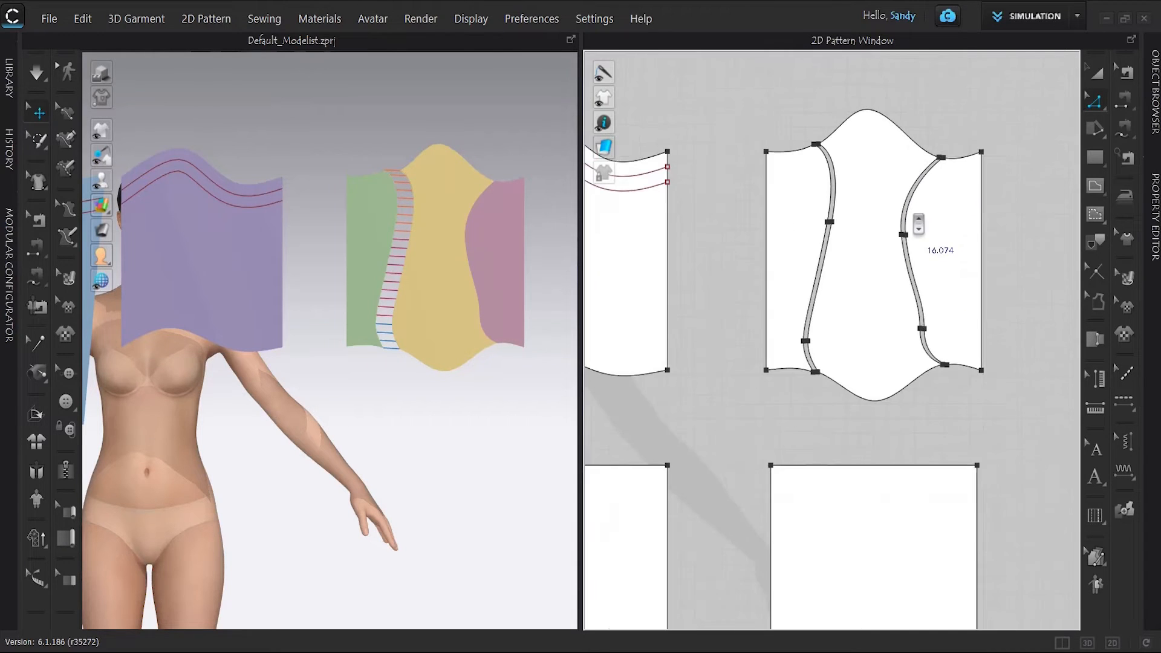
scroll(753, 267, up, 2)
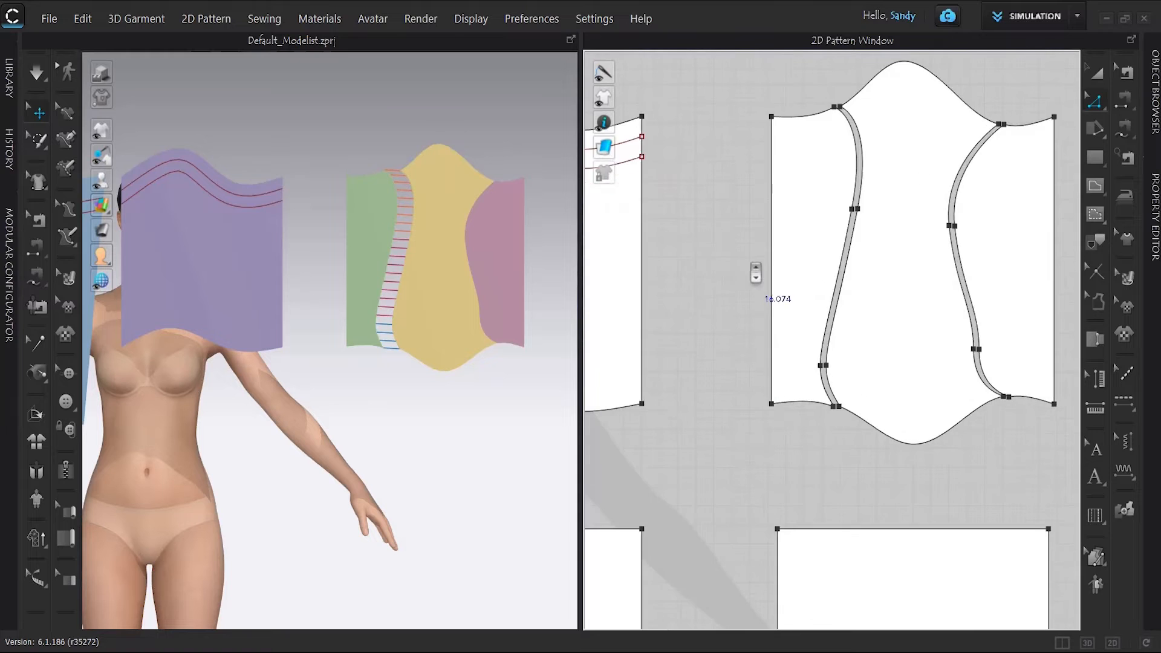
scroll(847, 256, down, 1)
scroll(859, 265, down, 1)
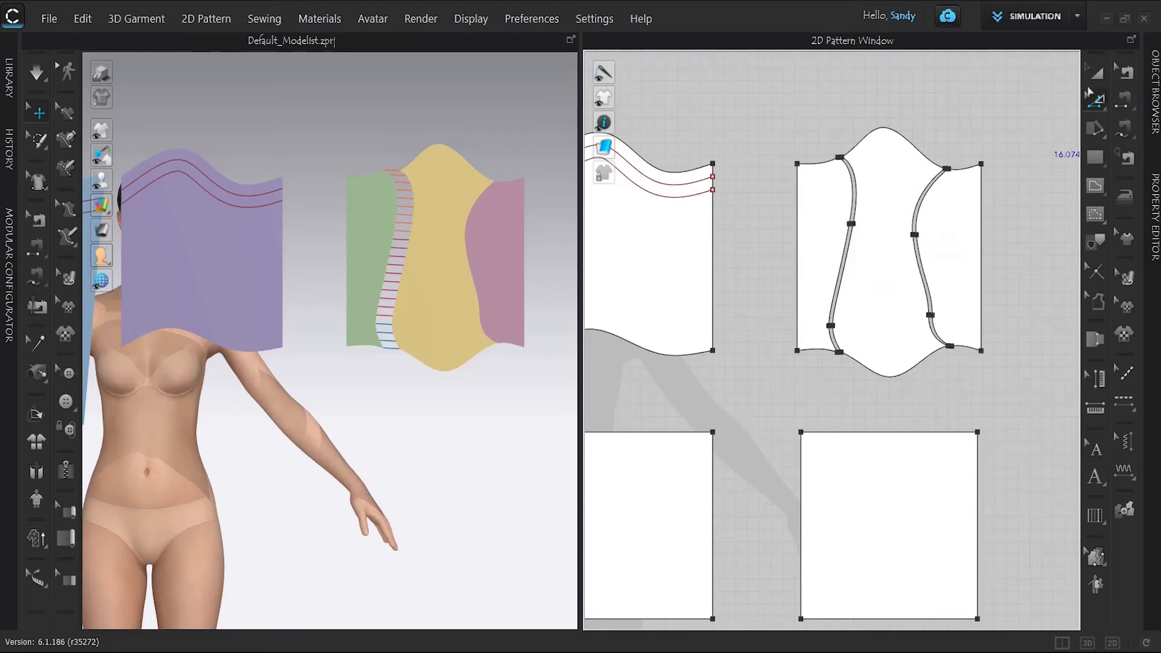
click(1095, 109)
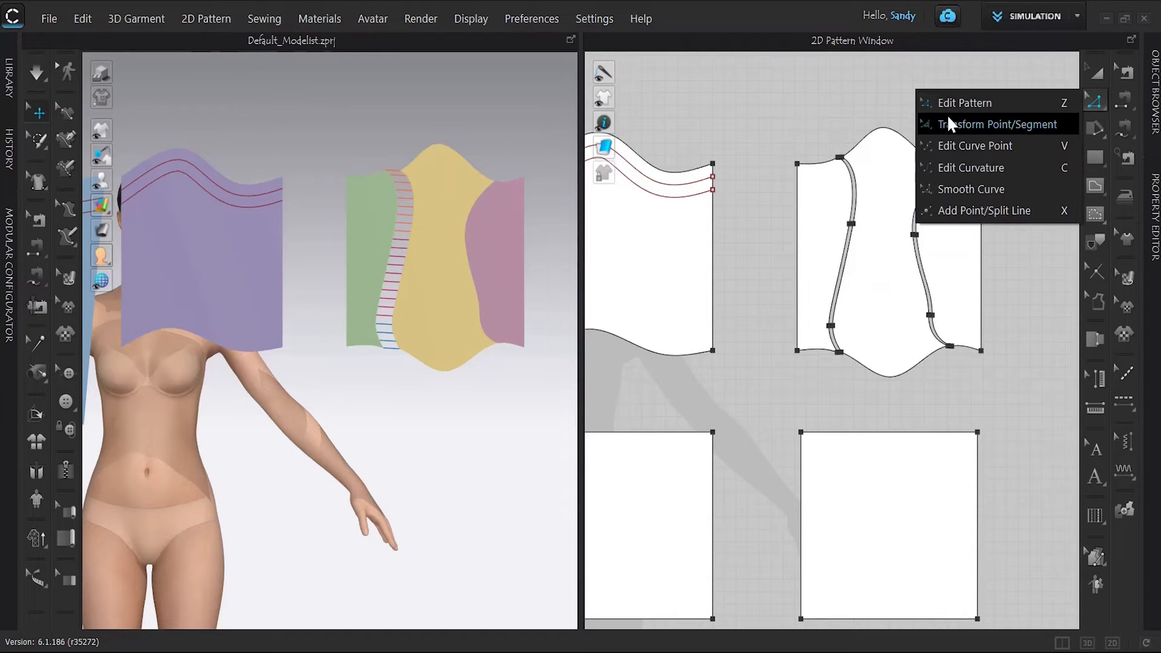
click(751, 315)
middle_drag(754, 347, 866, 167)
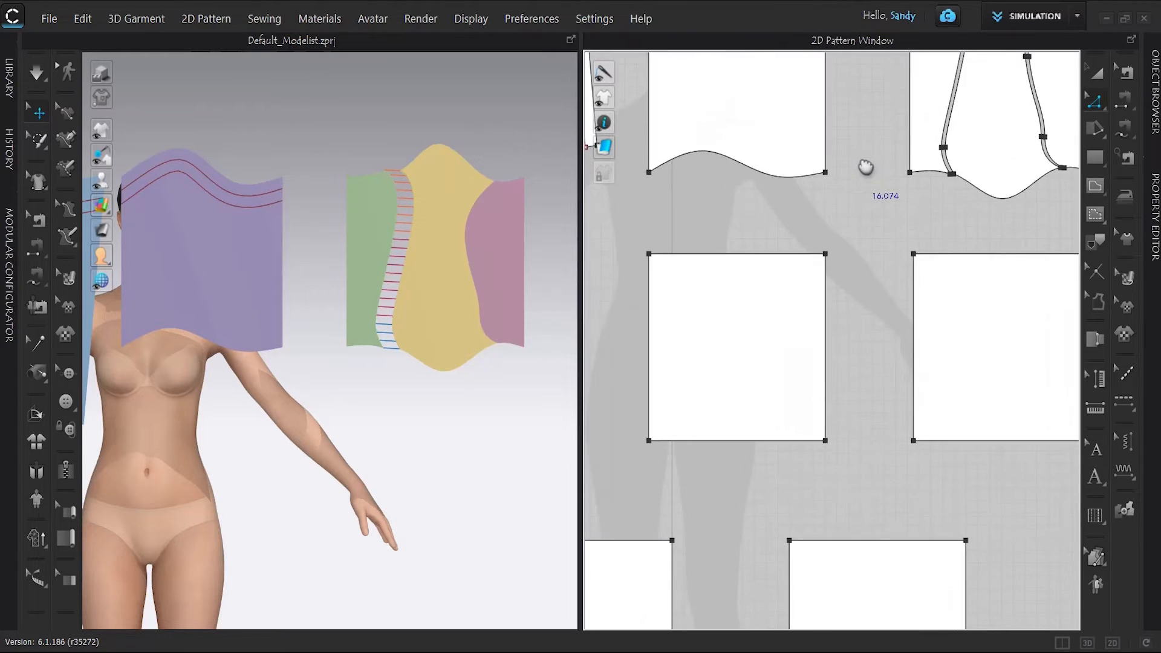
scroll(874, 329, down, 6)
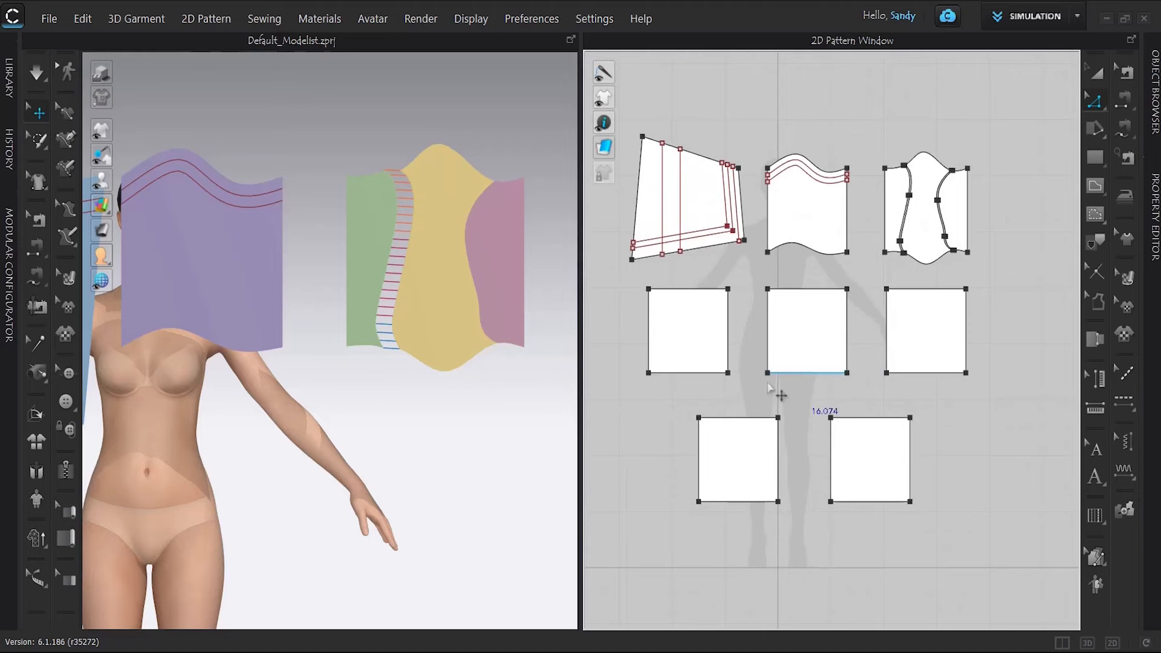
scroll(750, 405, down, 1)
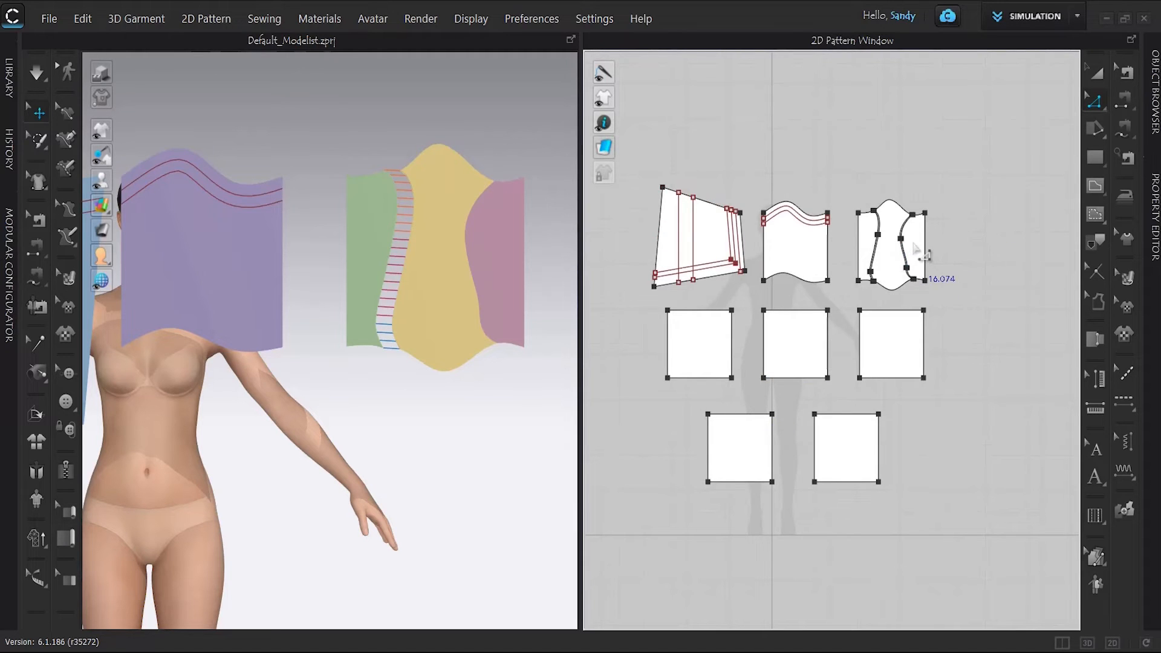
Step: Draw a horizontal internal line about 3.6 in long inward from the midpoint of the right-hand piece's outer edge using Internal Polygon/Line
scroll(918, 251, up, 10)
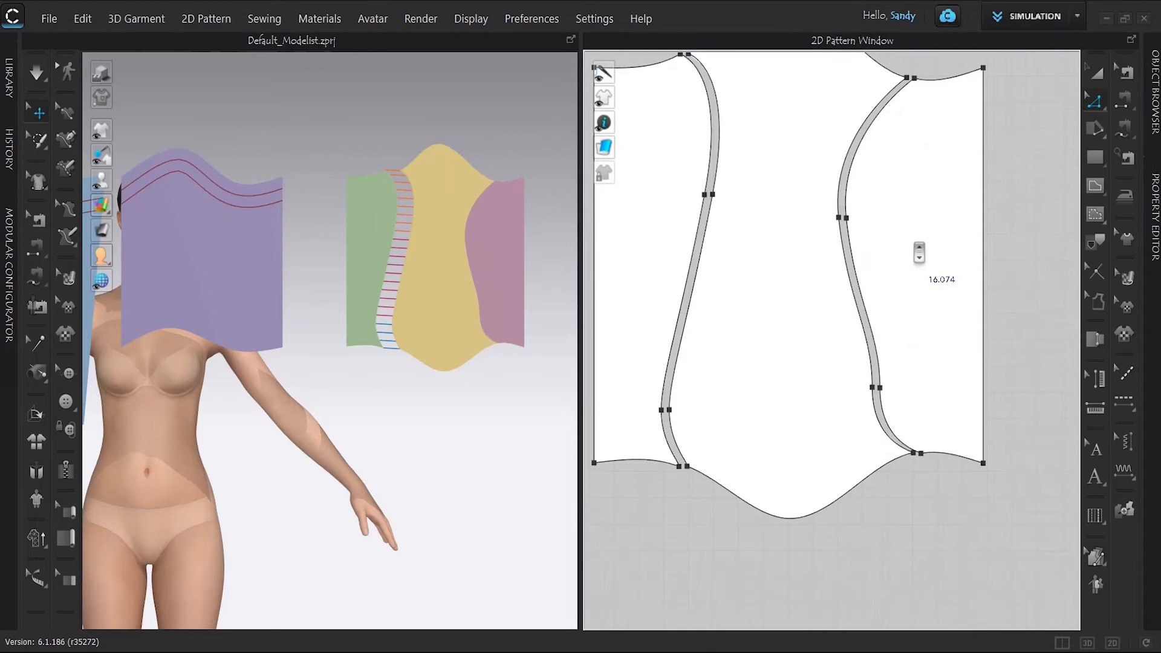
right_drag(1029, 215, 1000, 251)
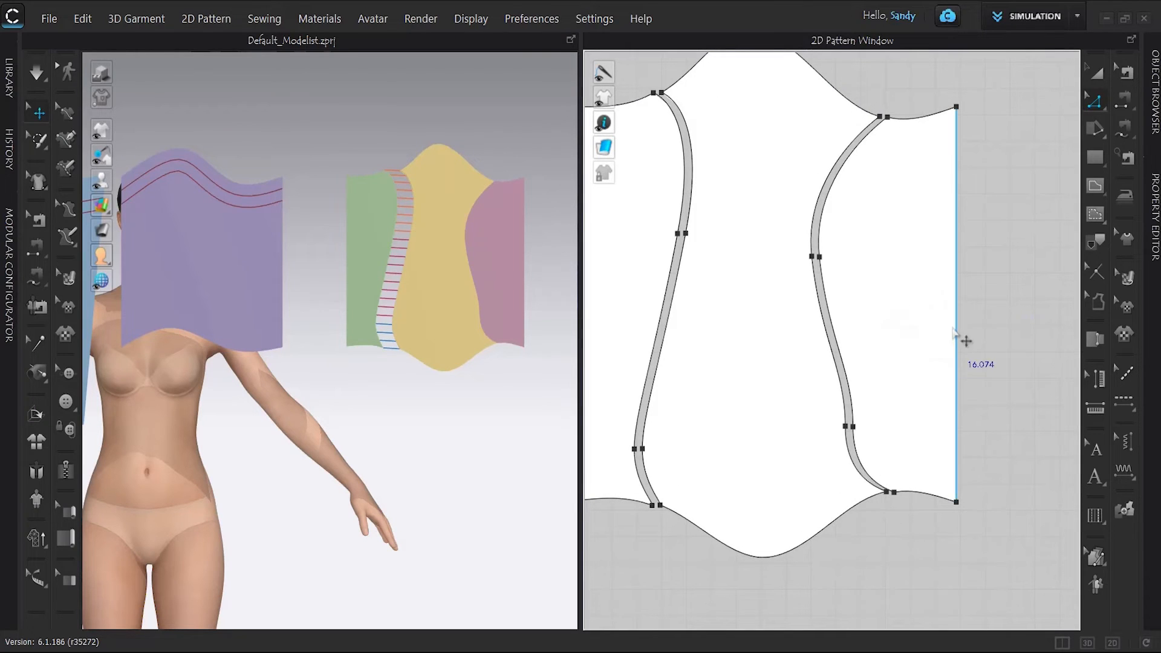
click(1092, 185)
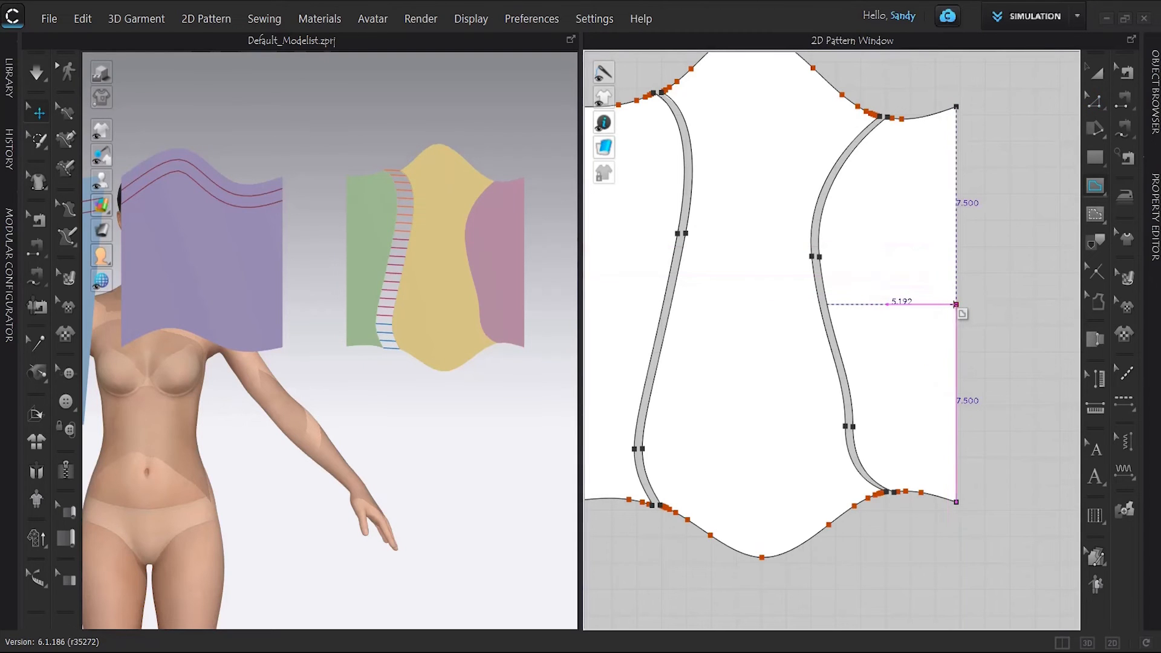
click(868, 304)
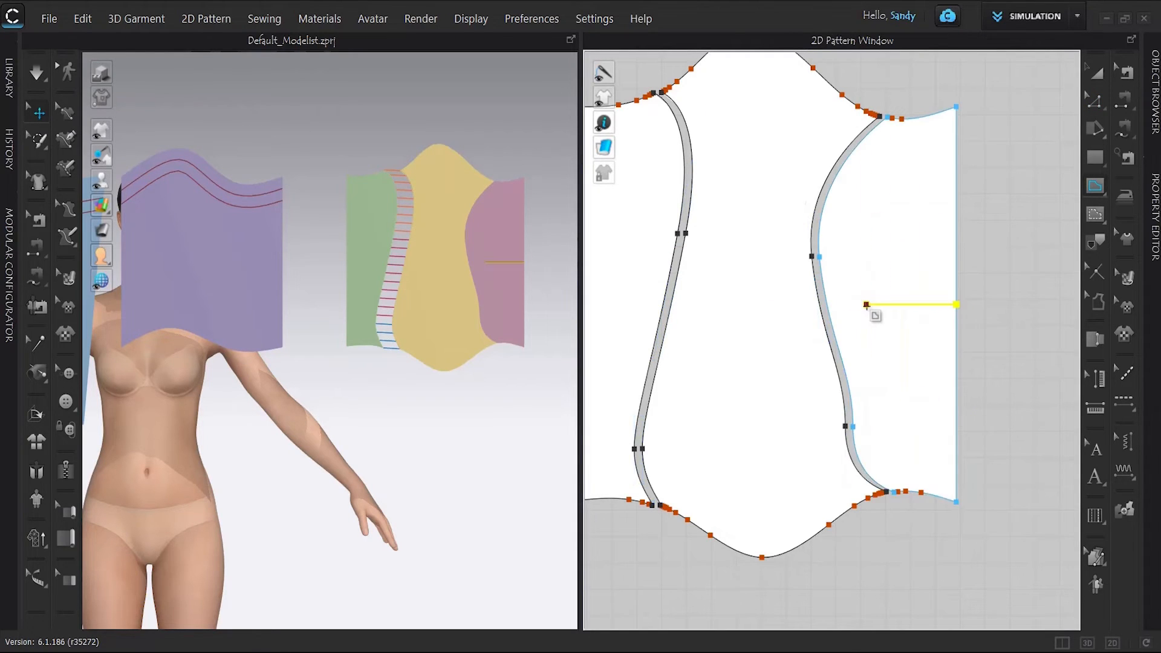
double_click(957, 304)
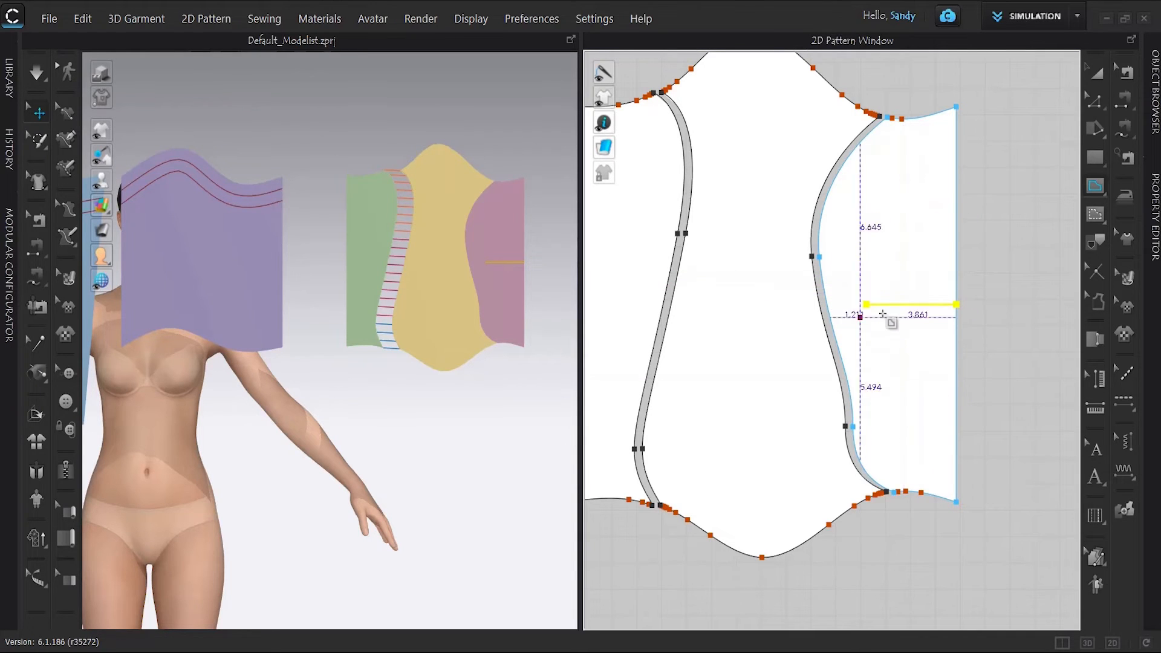
Step: Cut the right-hand piece along the horizontal internal line at its outer edge, forming an open slit
click(1086, 103)
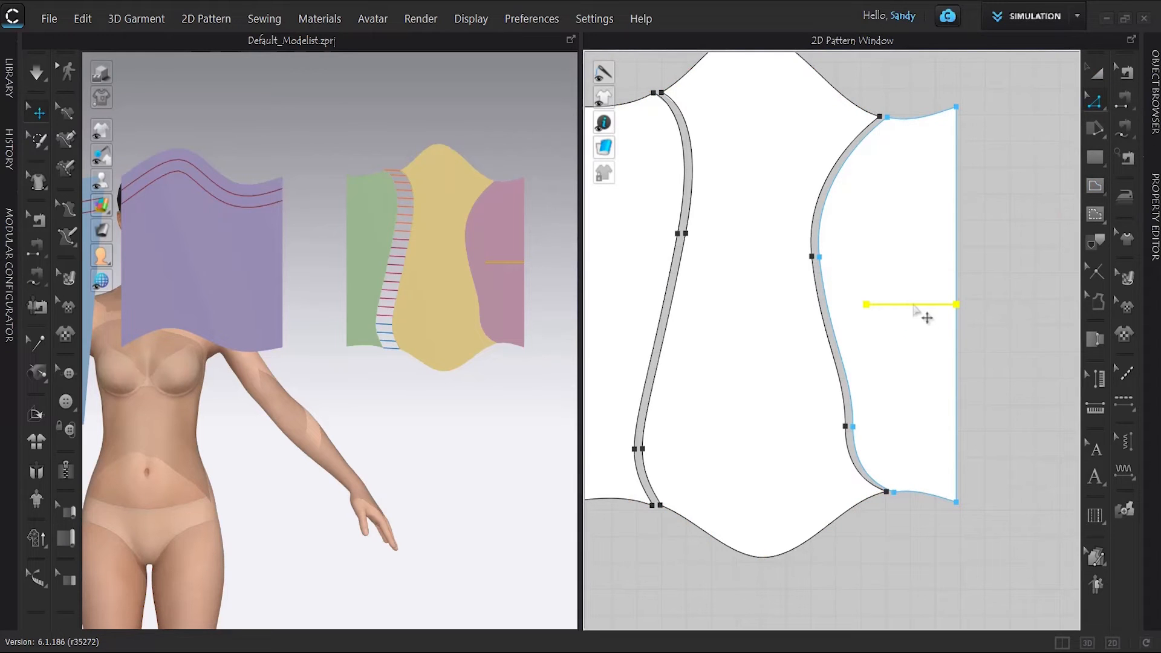
right_click(914, 305)
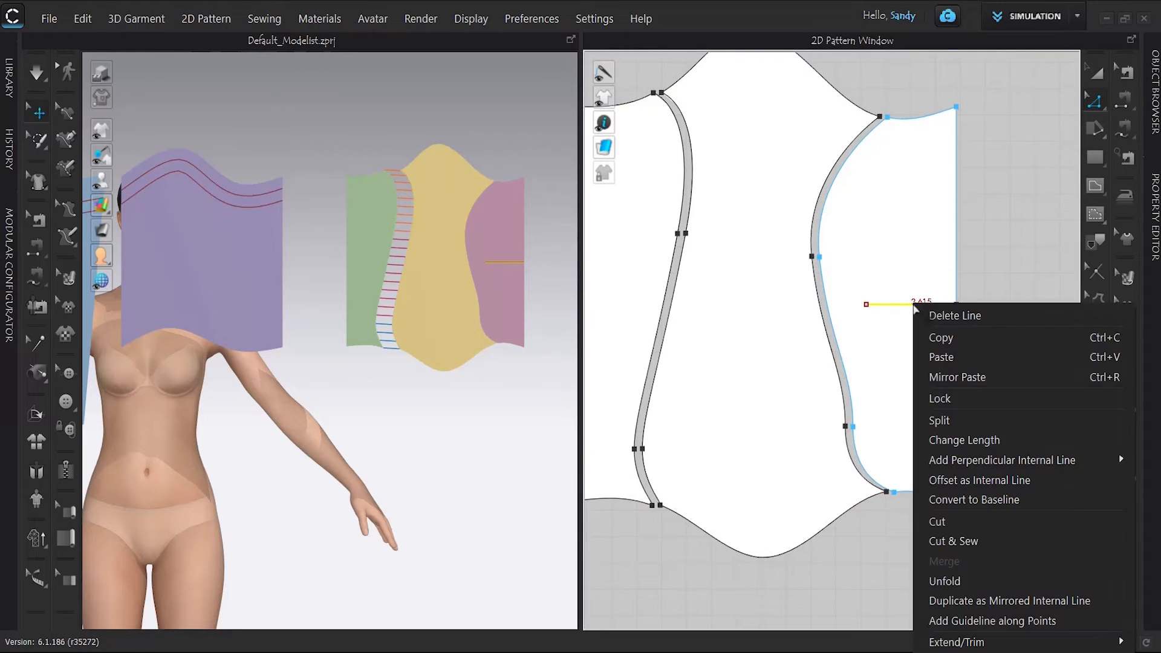
click(953, 520)
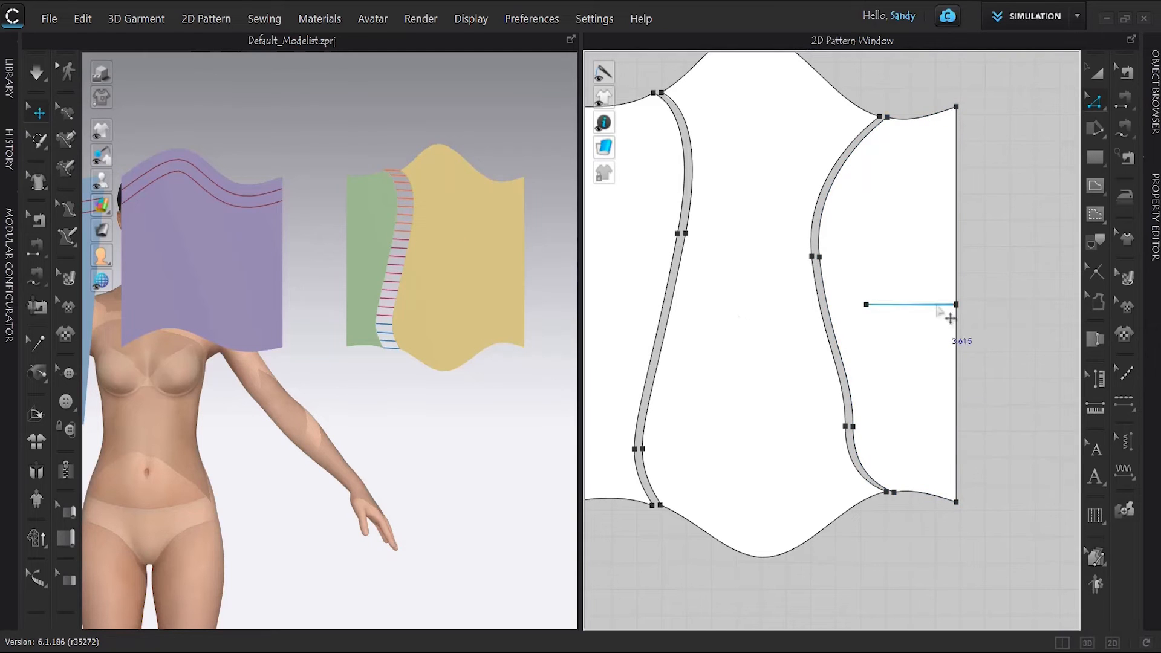
scroll(508, 284, up, 2)
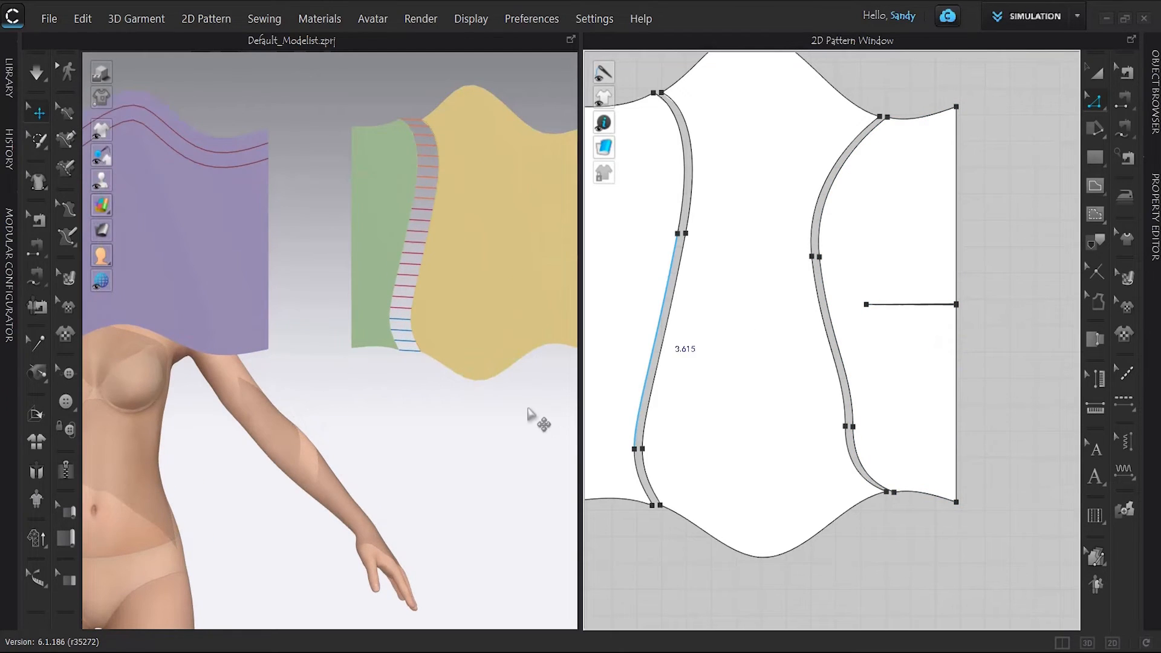
scroll(529, 416, up, 2)
scroll(957, 296, up, 5)
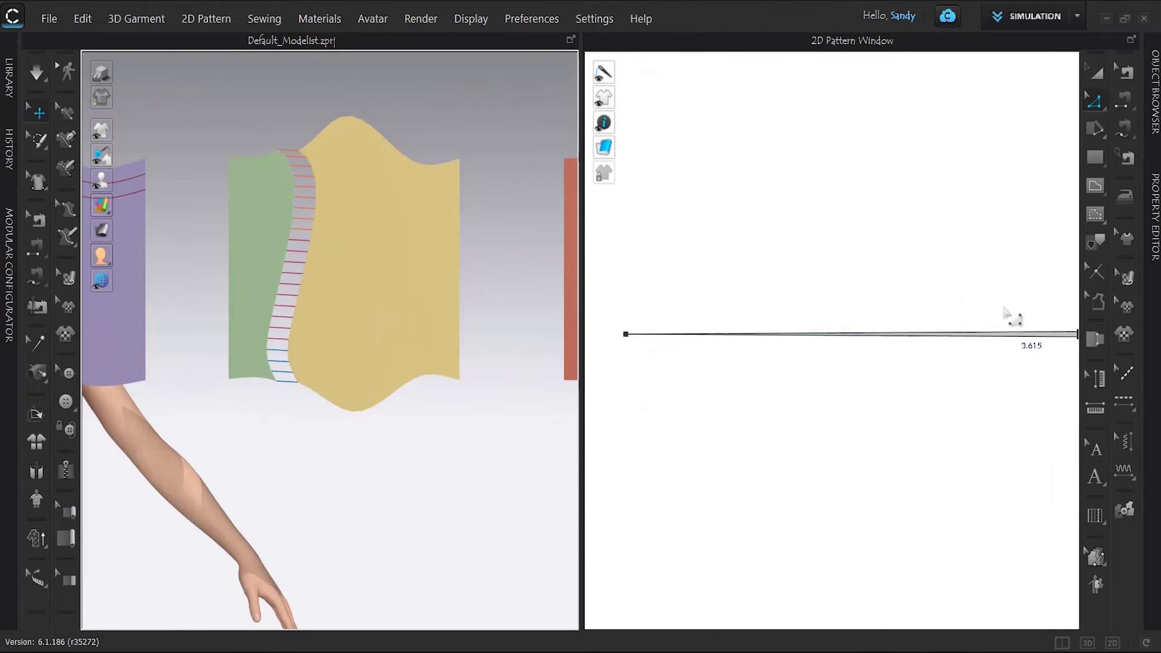
Step: Draw a free-standing horizontal internal line about 2.65 in long inside the right-hand piece, above the slit
scroll(1005, 348, down, 3)
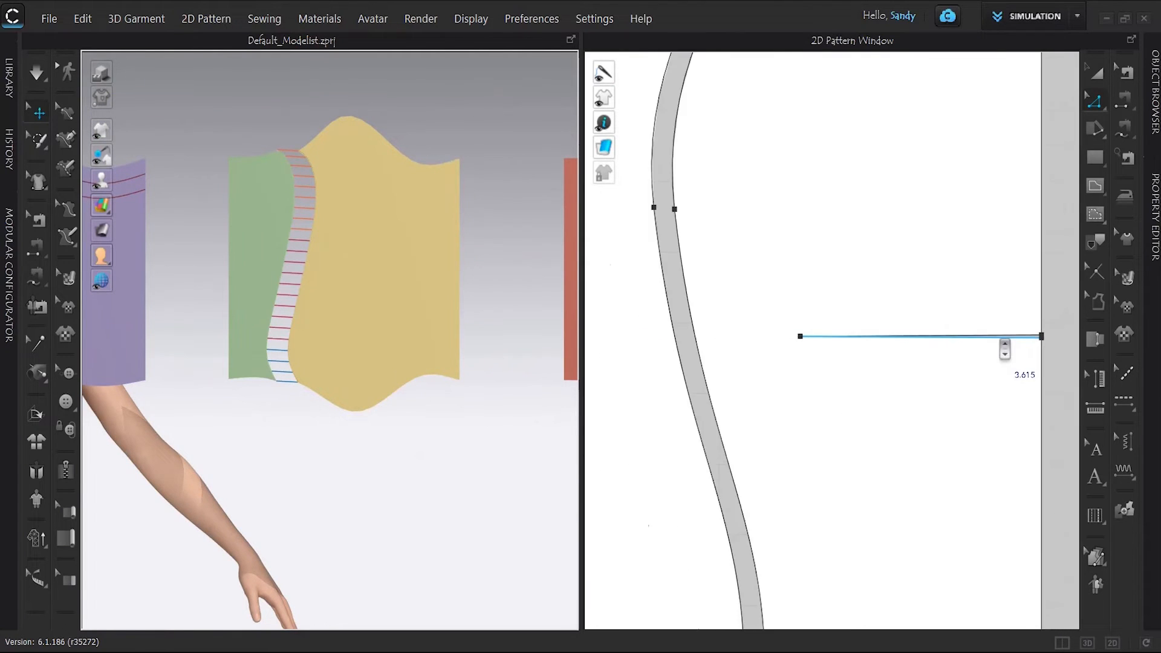
scroll(1006, 346, down, 5)
right_drag(1018, 340, 970, 353)
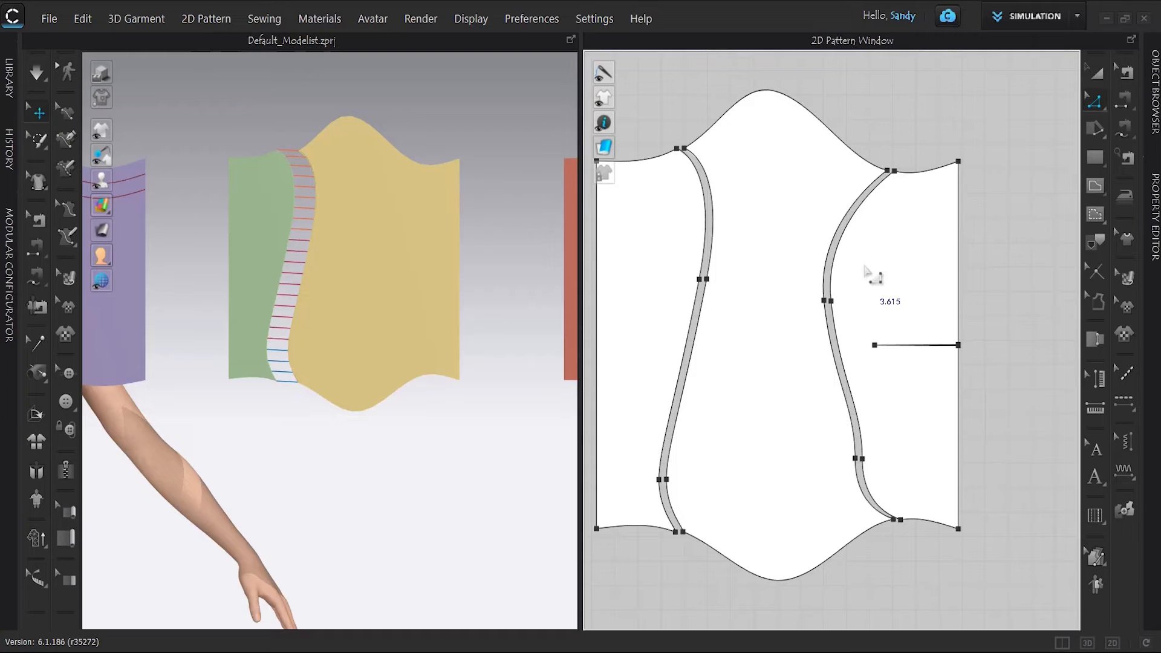
click(1093, 187)
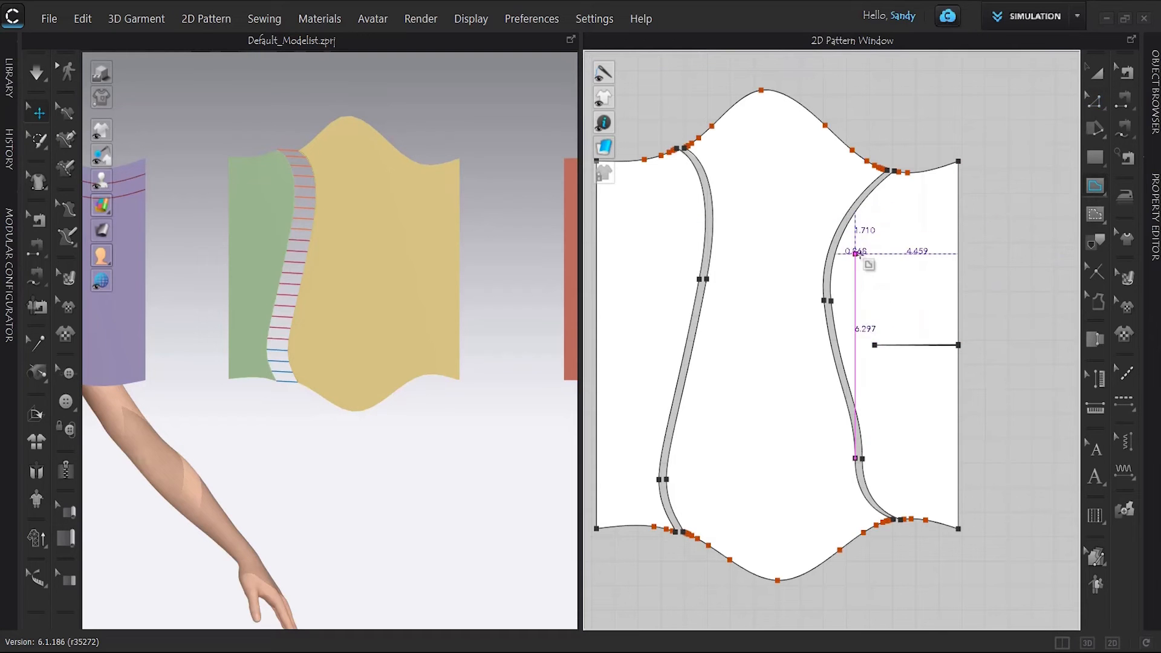
double_click(917, 272)
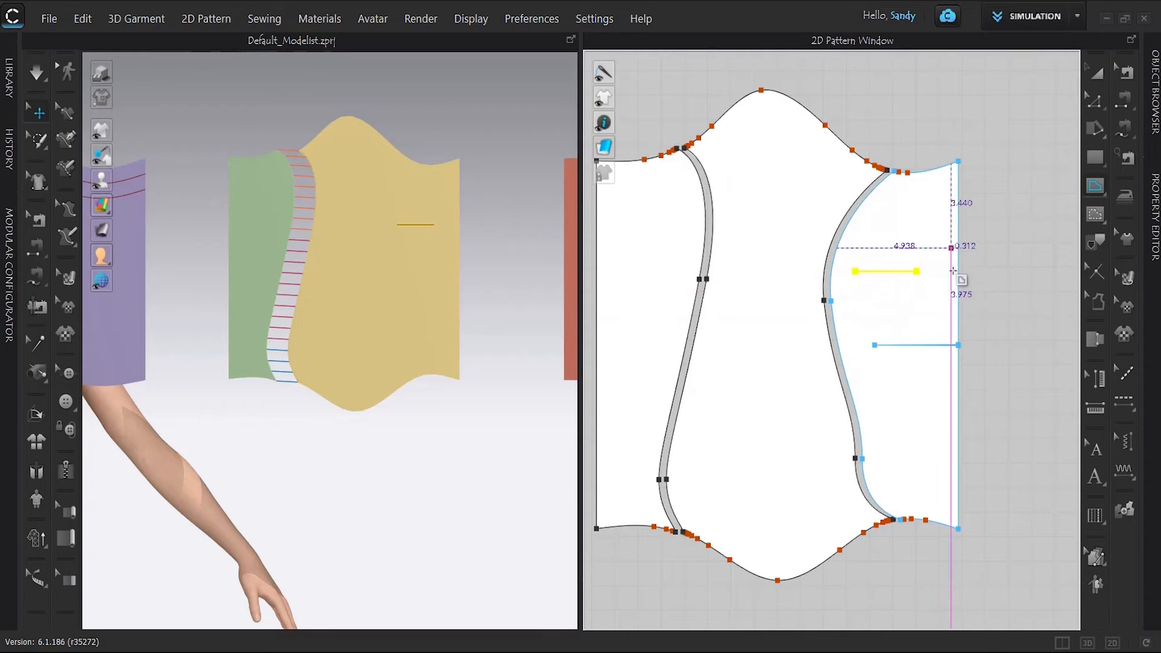
Step: Extend the free-standing internal line in the right-hand piece to the pattern outline with Extend/Trim
click(1096, 74)
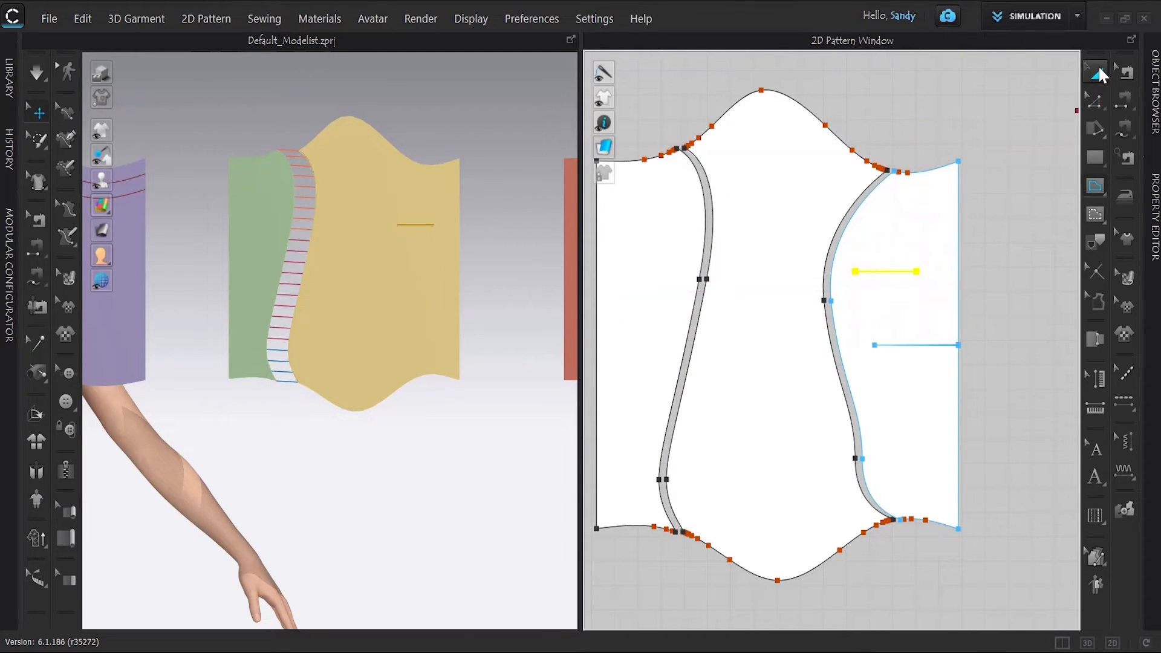
right_click(885, 274)
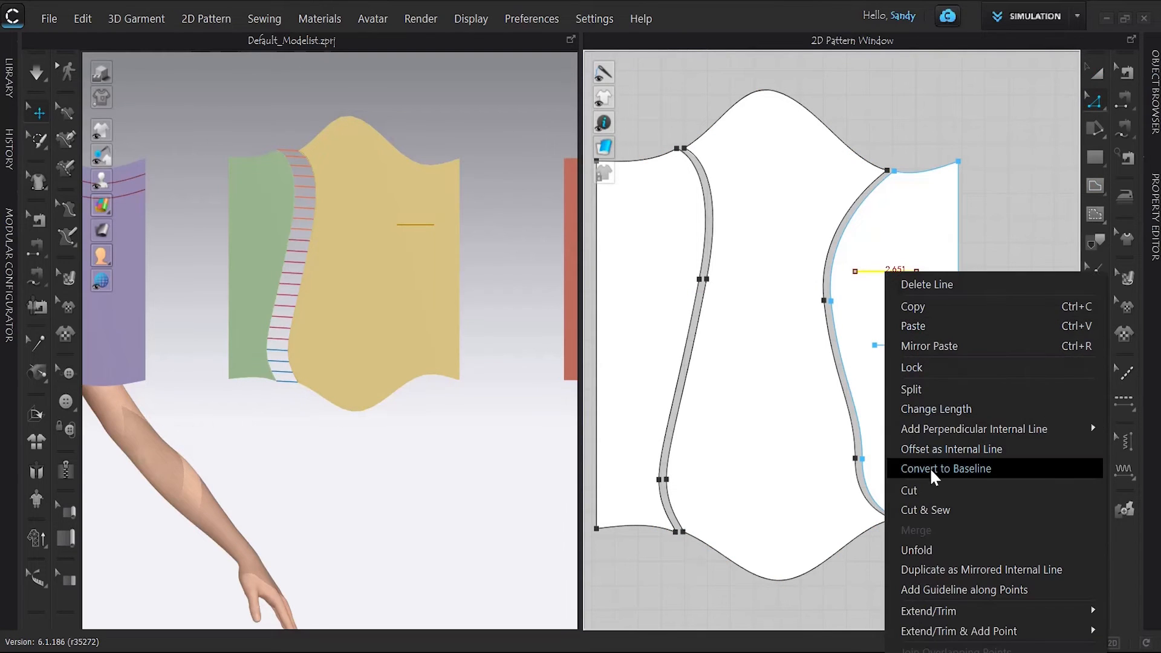
mouse_move(977, 612)
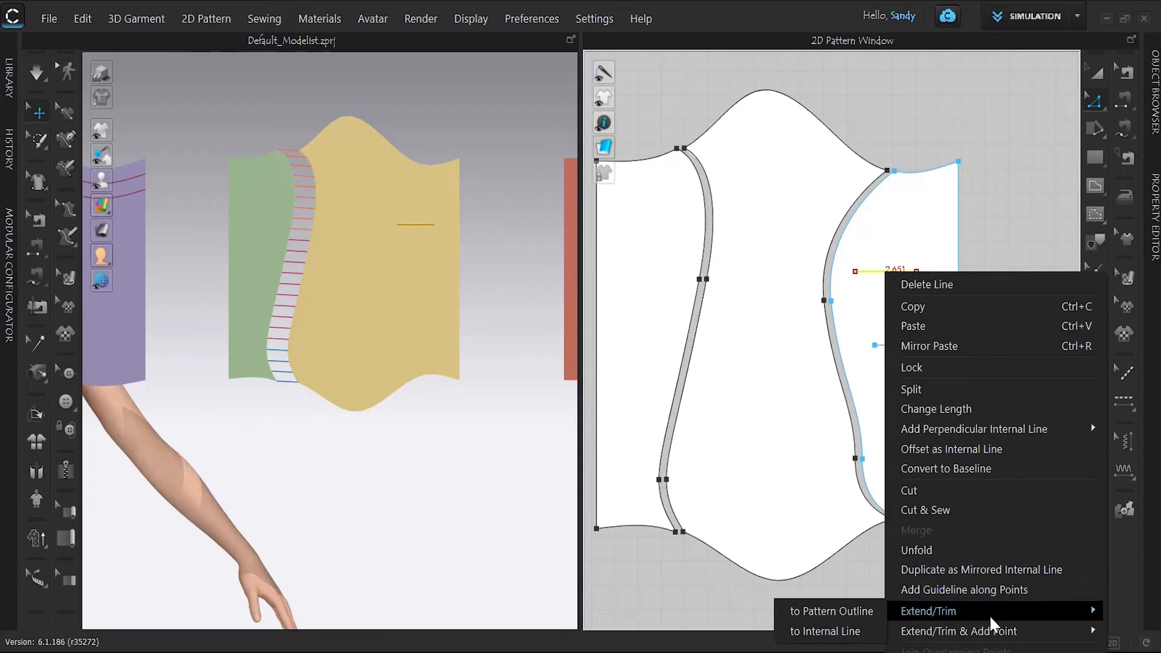
click(874, 615)
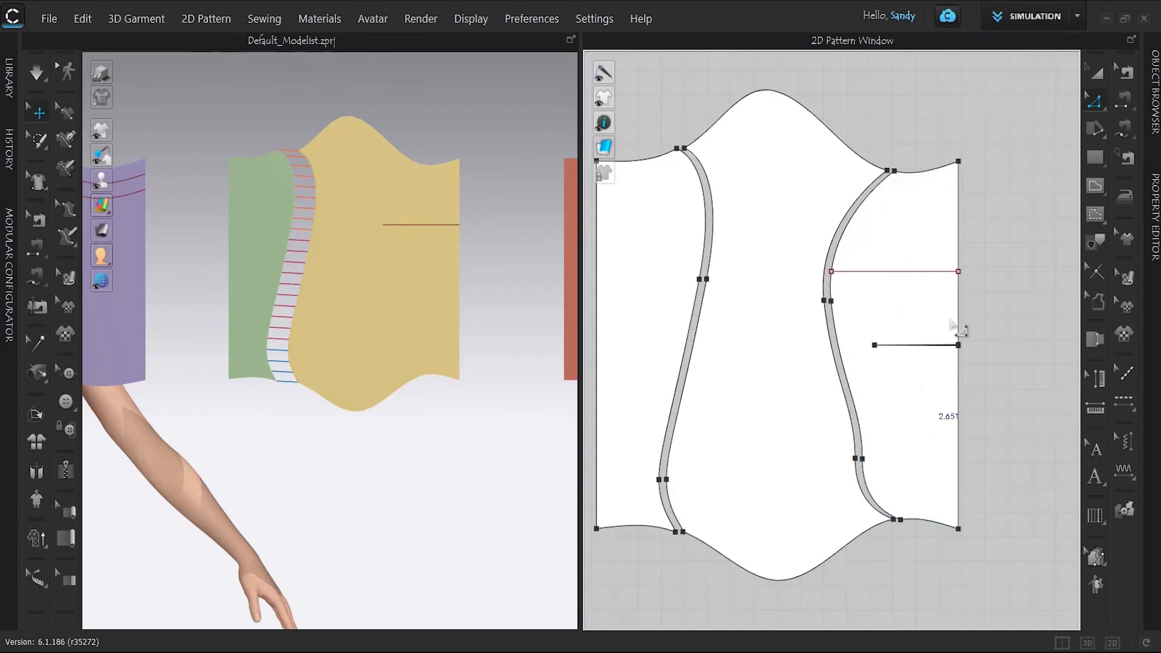
Step: Cut the right-hand piece along the extended horizontal line and move the separated upper piece slightly away in the 3D view
right_click(896, 273)
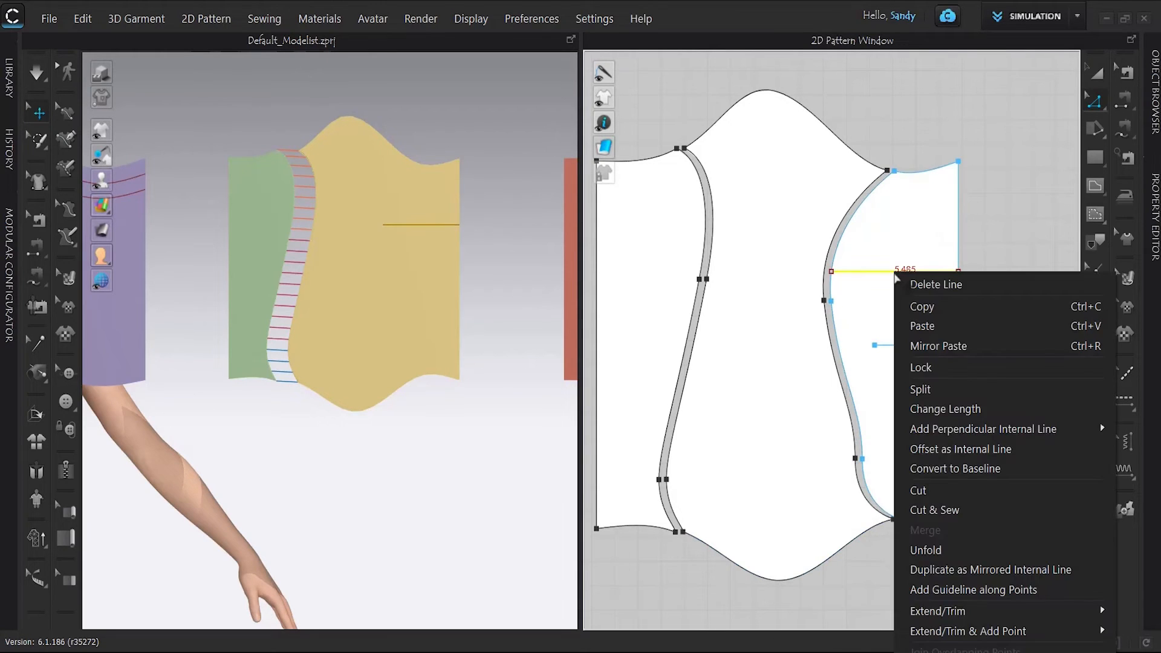
click(924, 493)
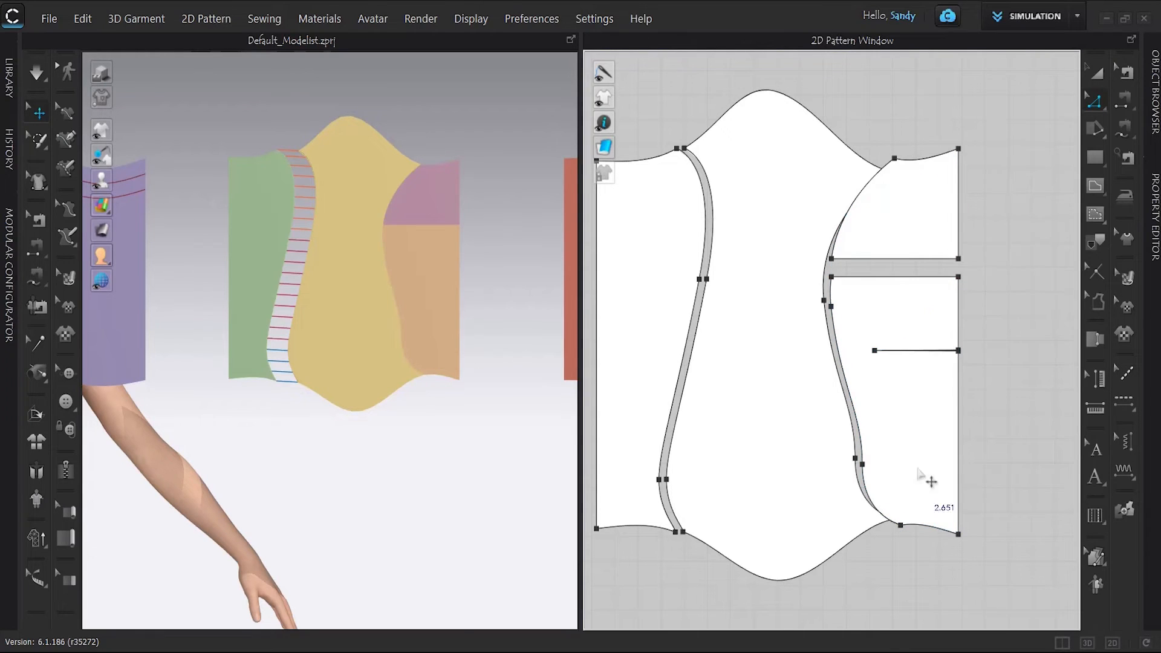
click(455, 207)
mouse_move(455, 208)
mouse_down()
mouse_move(445, 193)
mouse_move(436, 207)
mouse_move(441, 198)
mouse_up()
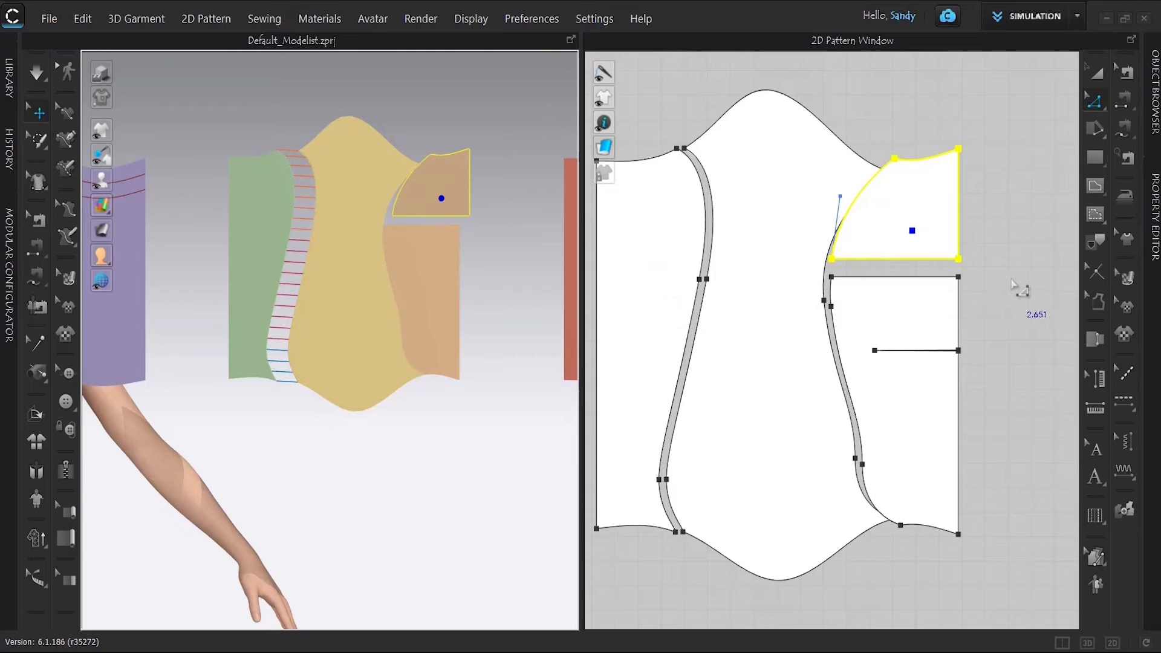
Step: Place three notches along the upper edge and two along the right edge of the middle row's left square
click(1101, 77)
scroll(965, 239, up, 3)
scroll(965, 239, down, 7)
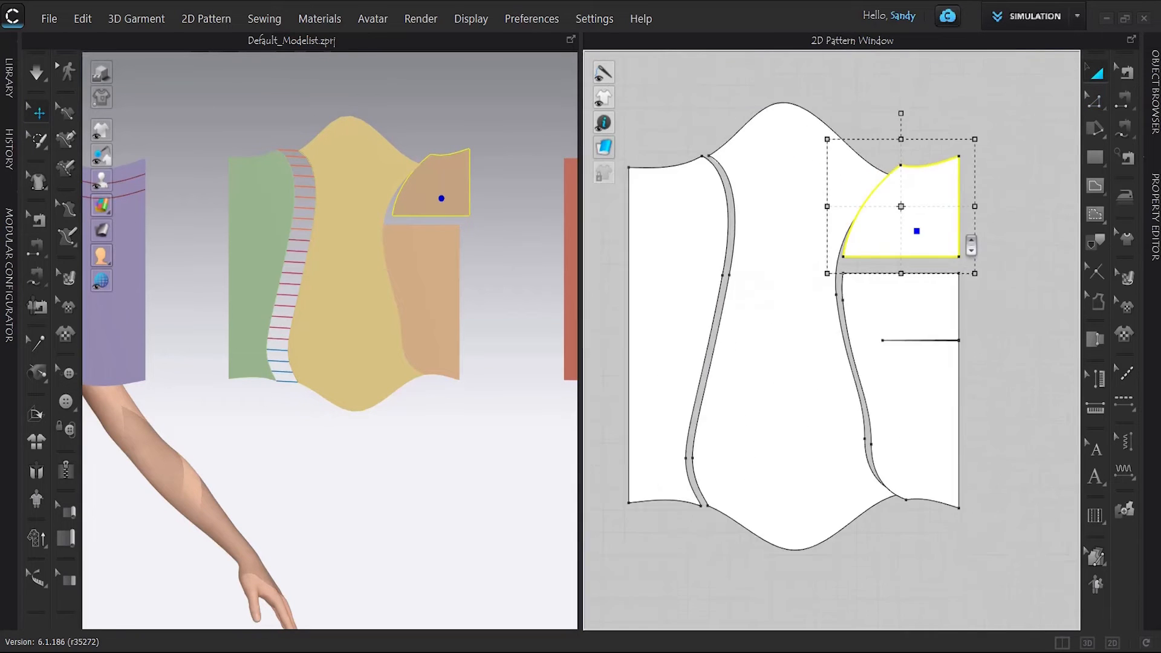
scroll(966, 236, down, 3)
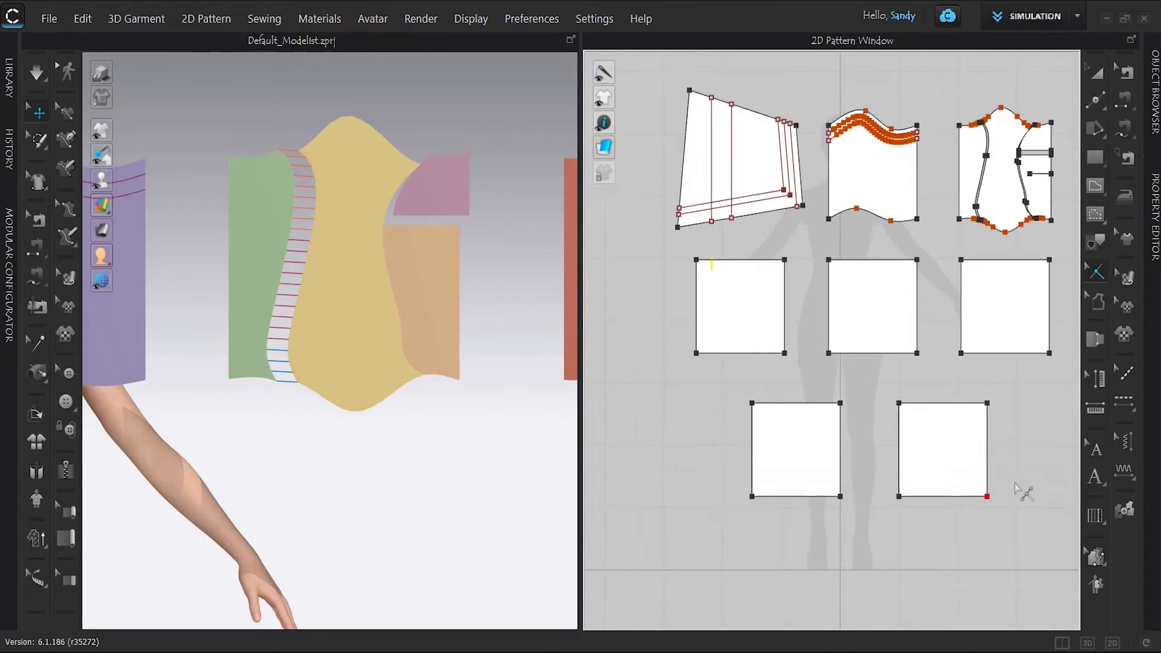
click(1098, 72)
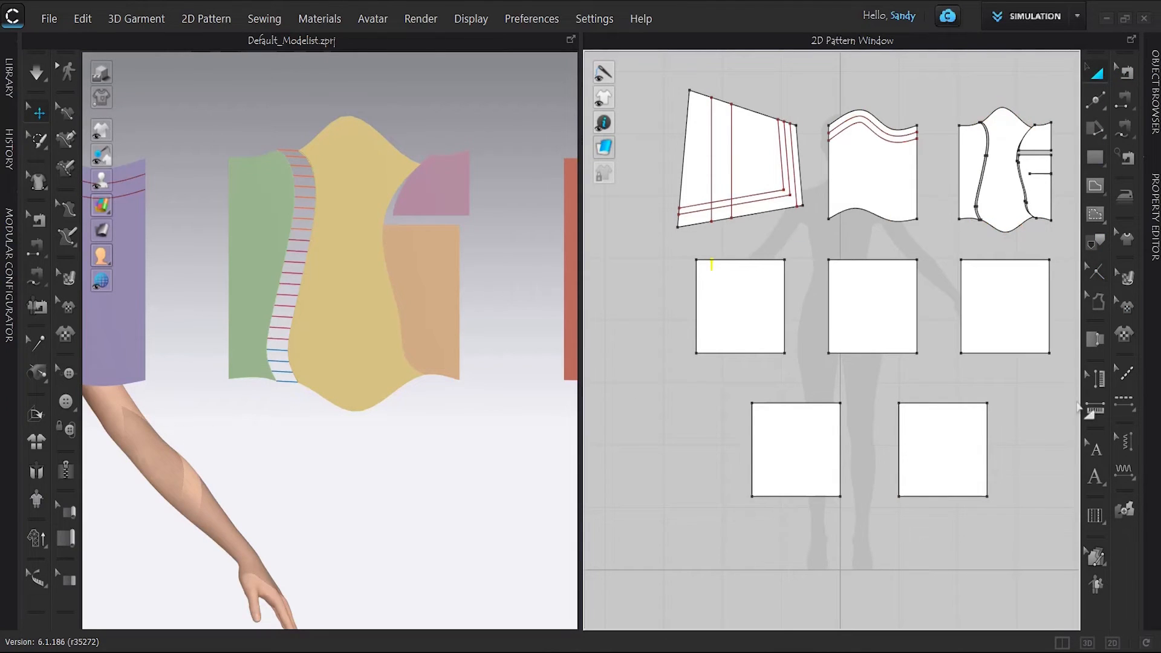
click(1096, 276)
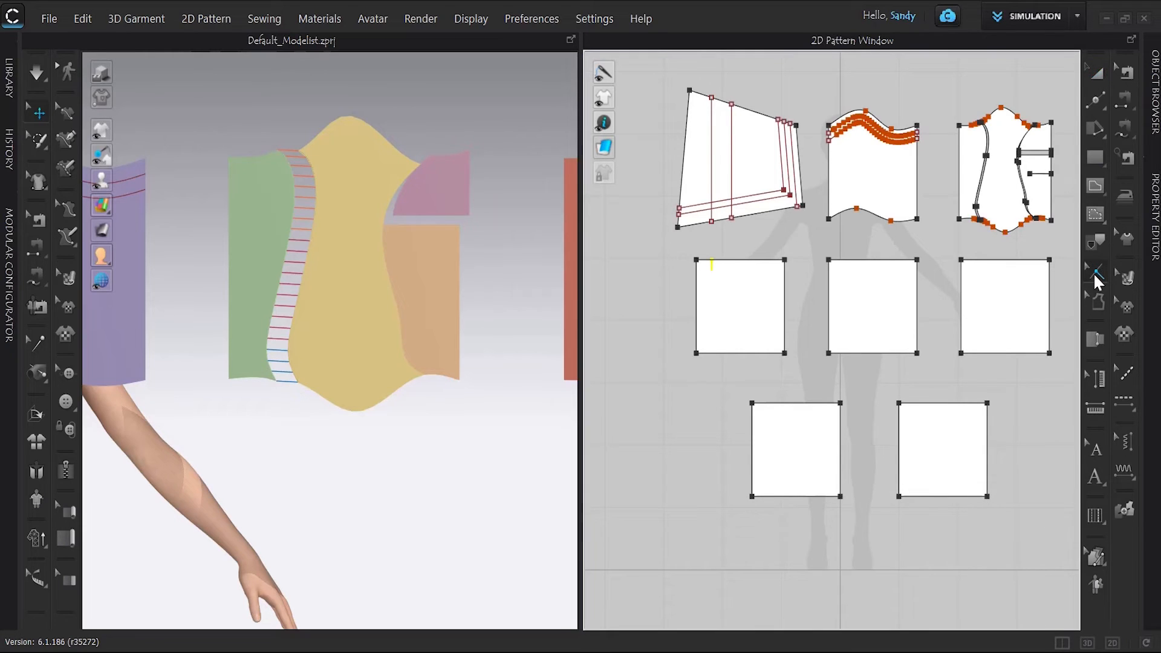
click(1095, 277)
scroll(744, 269, up, 4)
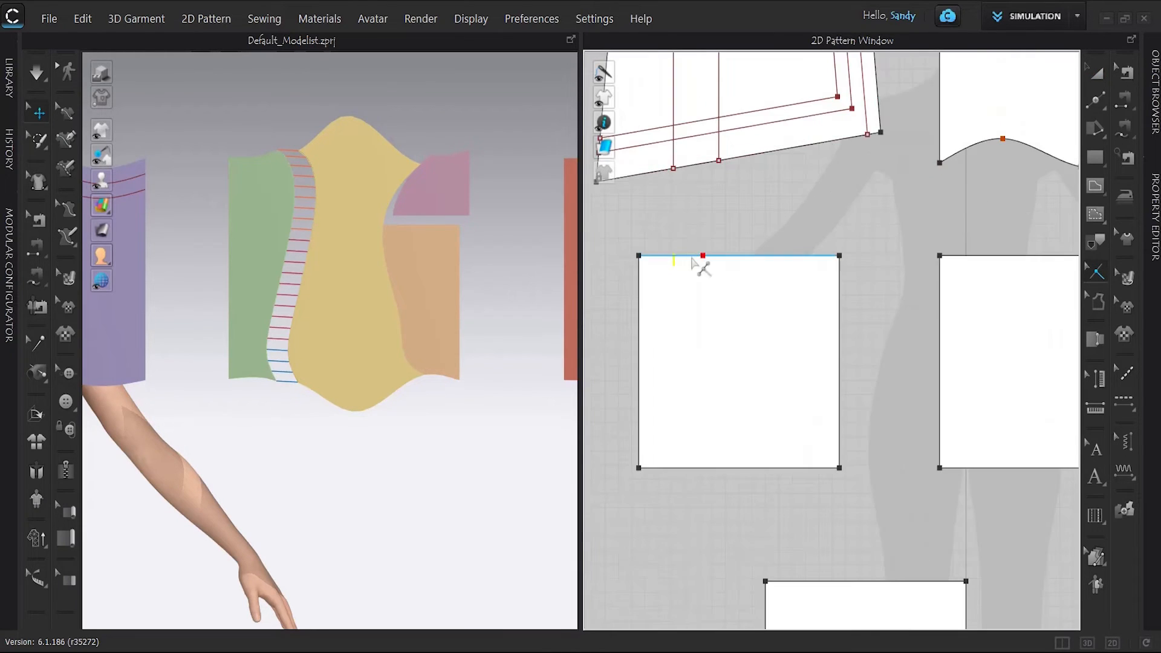
click(719, 256)
click(767, 256)
click(840, 295)
click(839, 369)
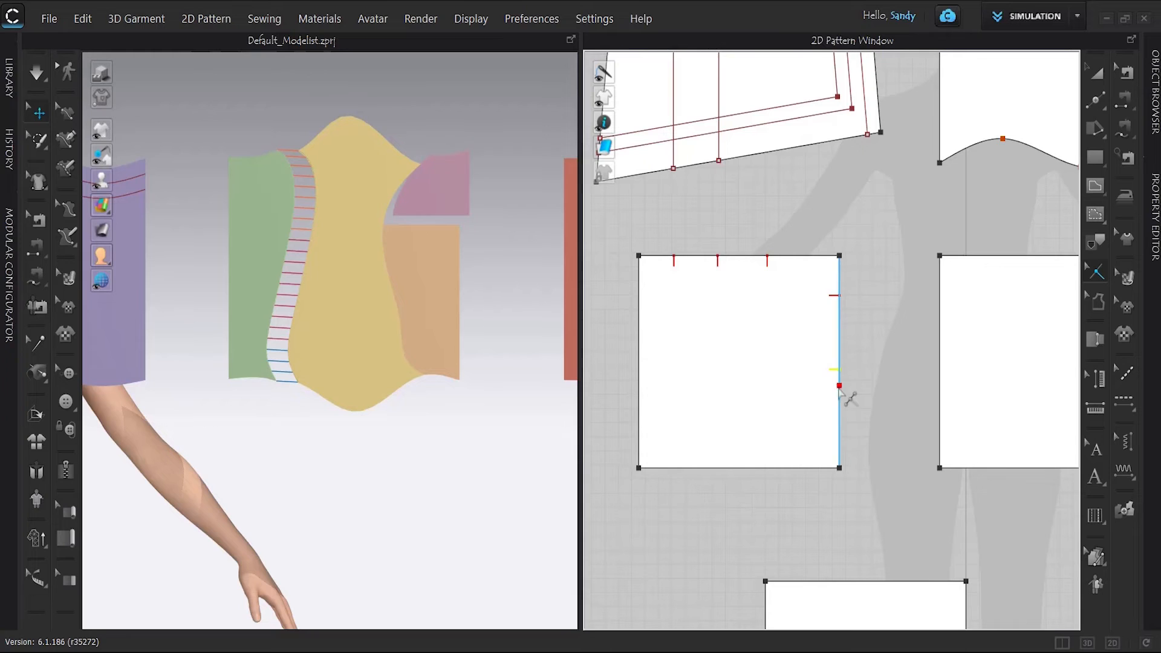
Step: Add evenly spaced notches to the same square's lower edge using Uniform Split with 5 segments
right_click(706, 469)
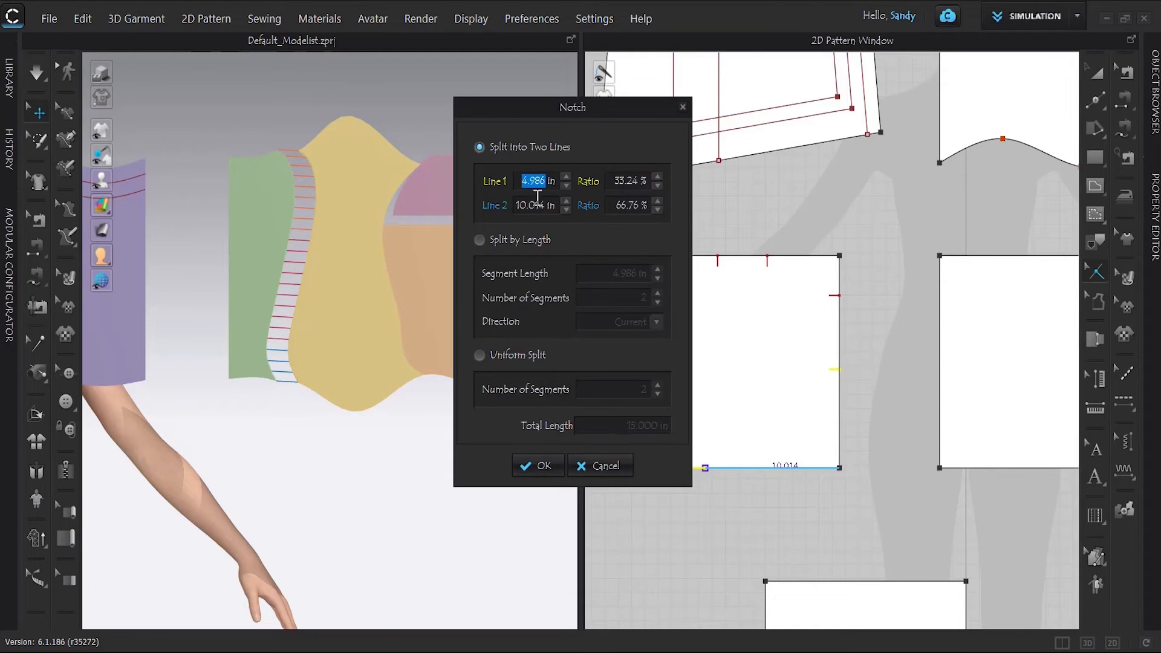
drag(536, 110, 448, 126)
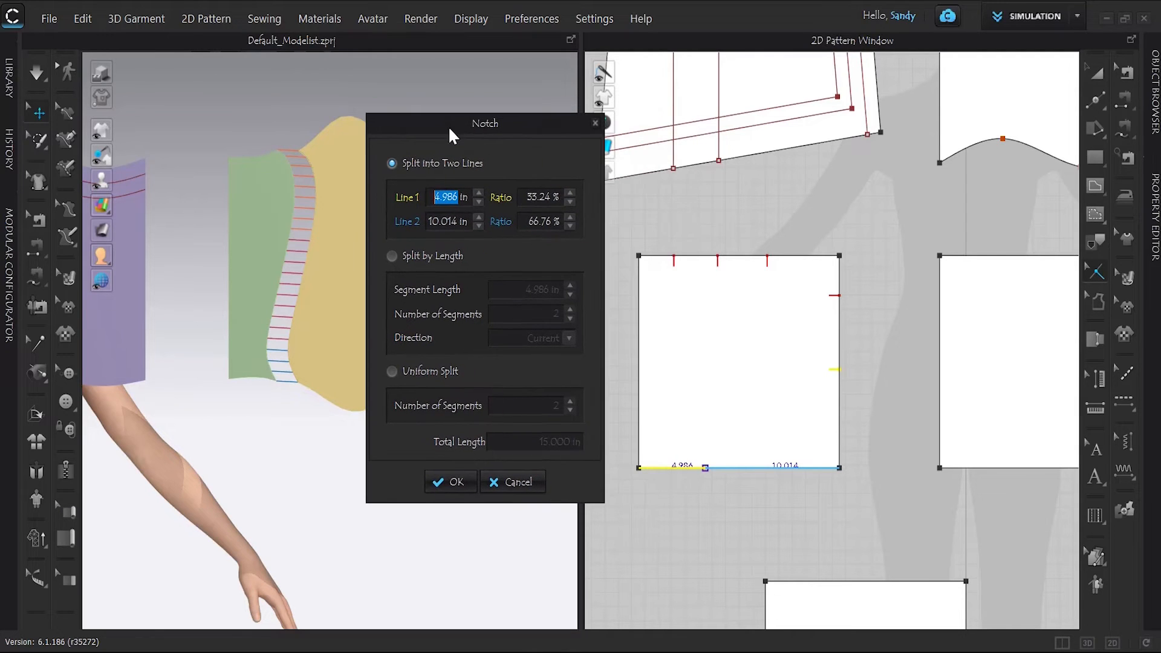
click(394, 369)
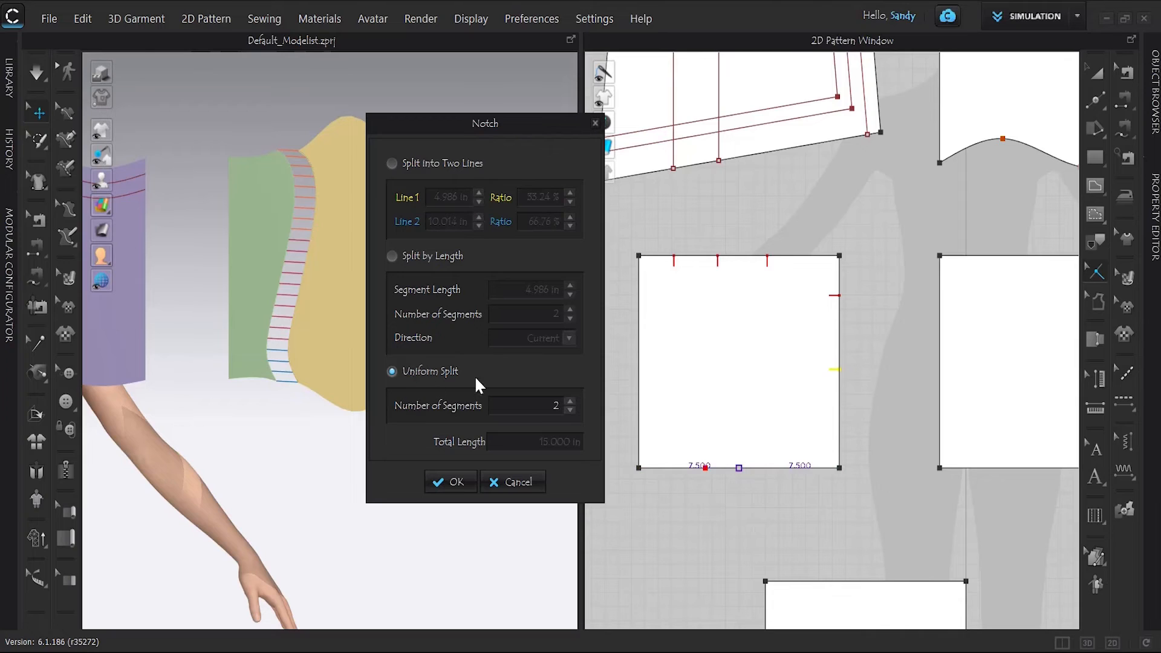
click(570, 401)
click(571, 402)
click(571, 402)
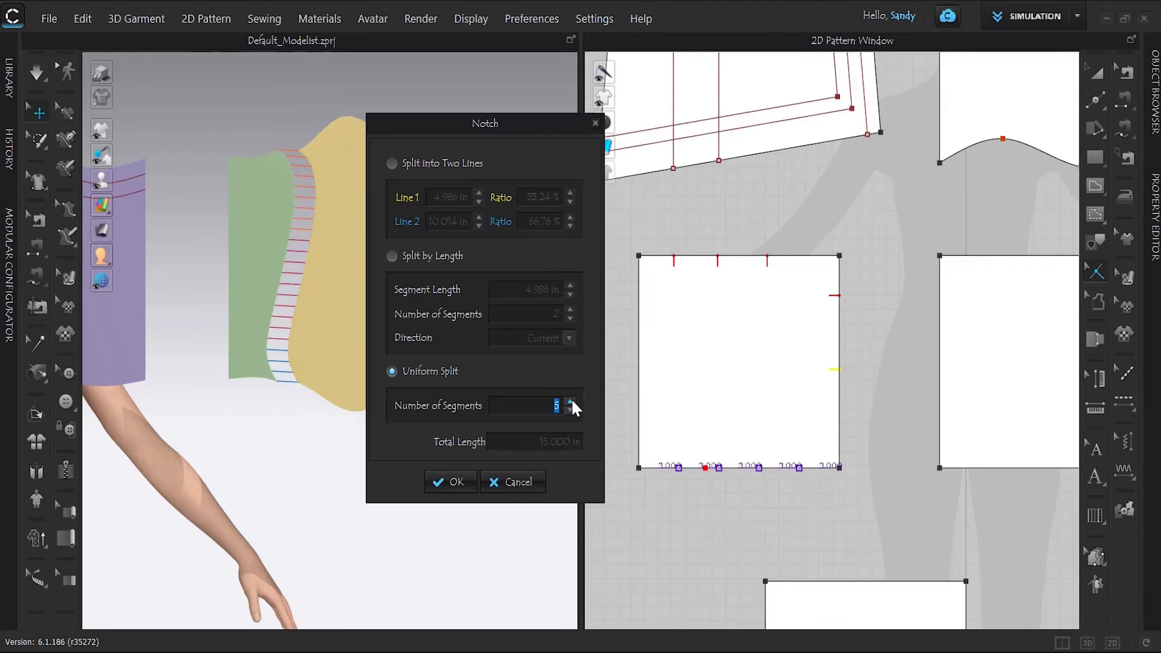
click(451, 482)
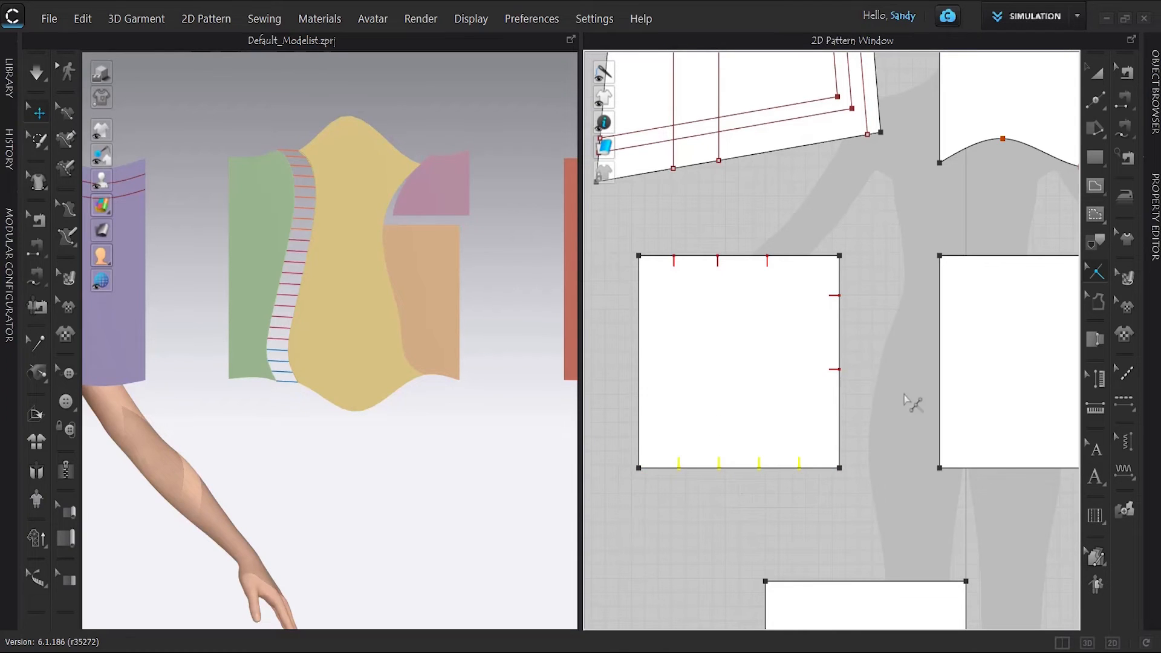
Step: Add a point about 2.94 in along the middle square's upper edge with Add Point/Split Line and open the split settings for the longer segment
click(1097, 73)
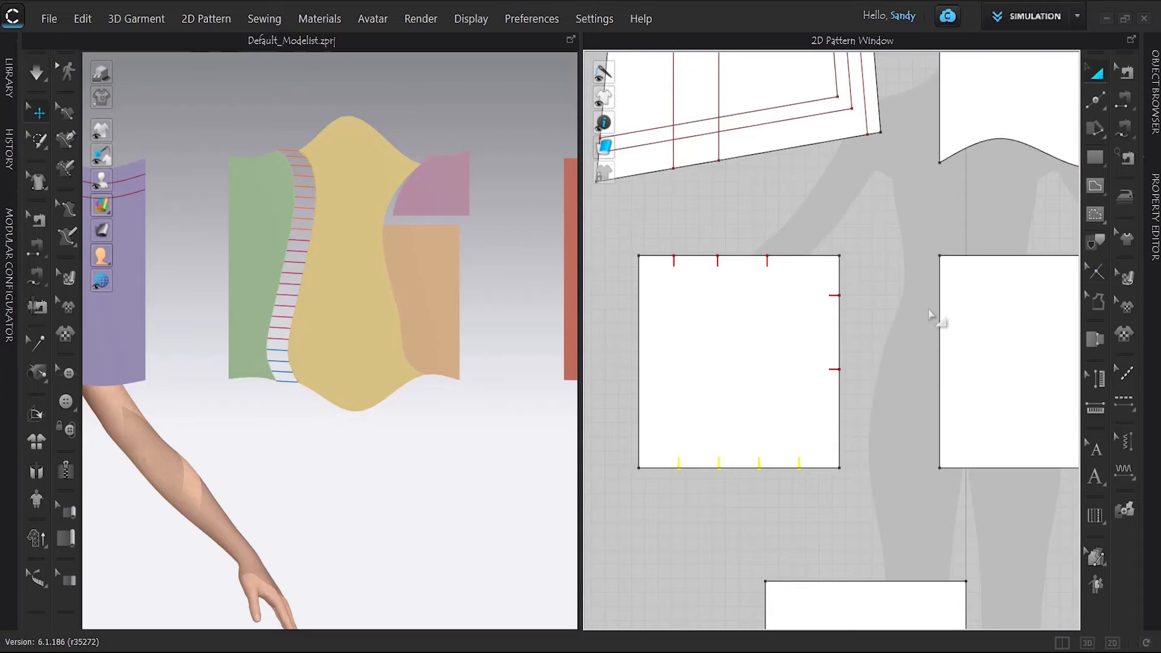
right_drag(920, 337, 791, 324)
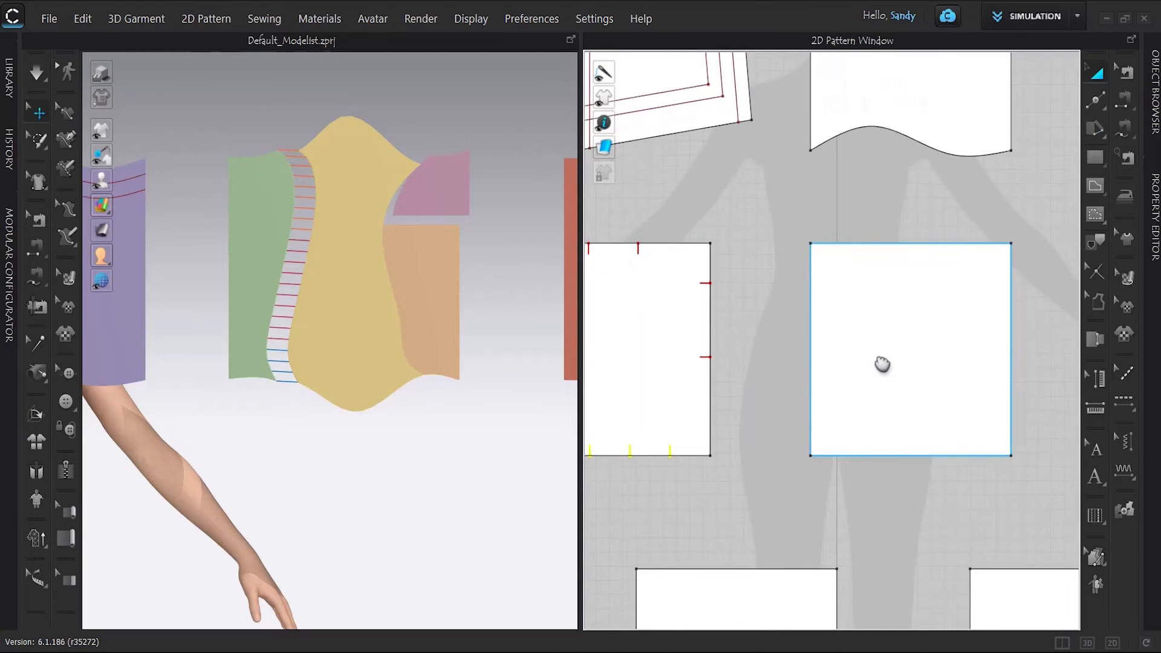
click(1096, 99)
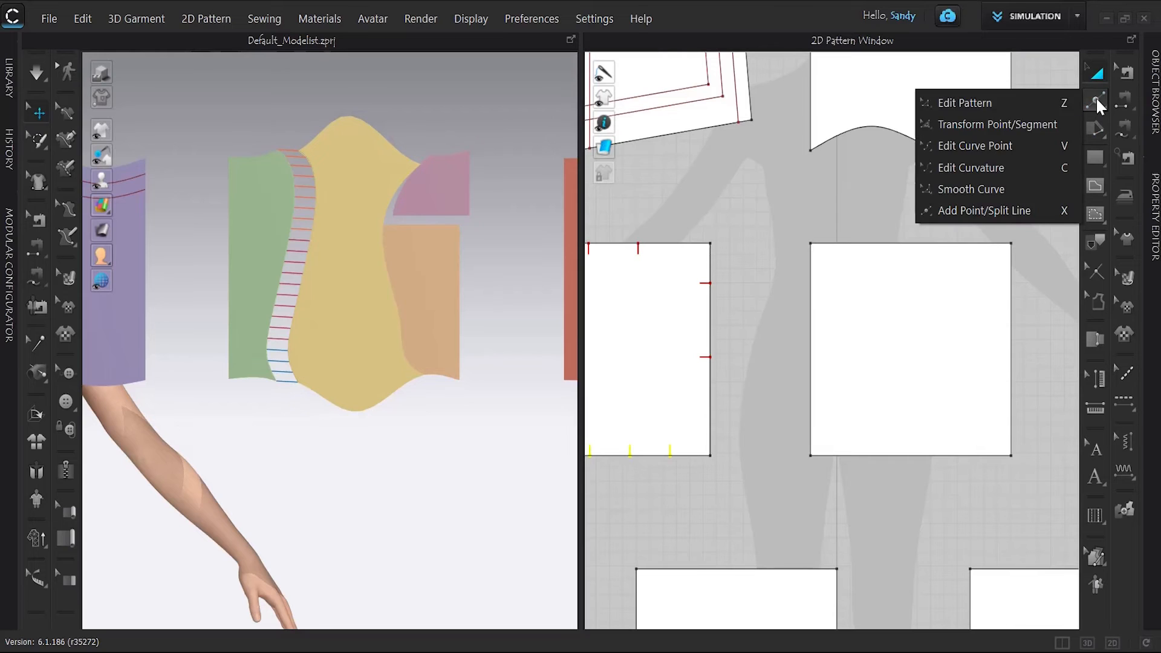
click(1015, 209)
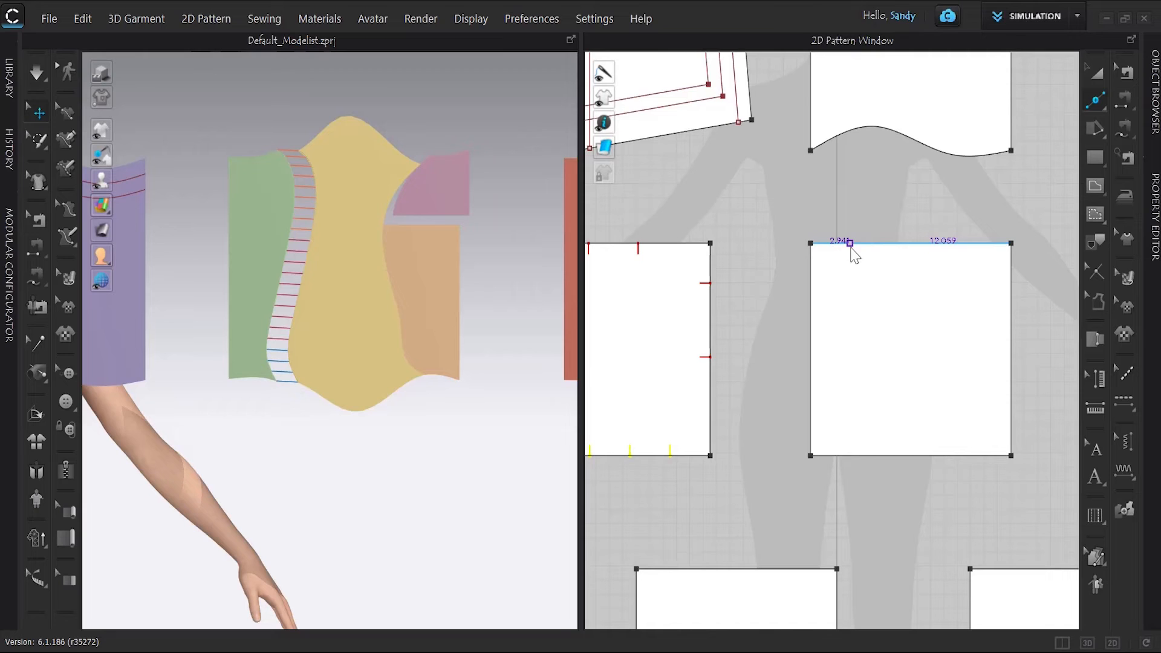
click(874, 250)
click(943, 244)
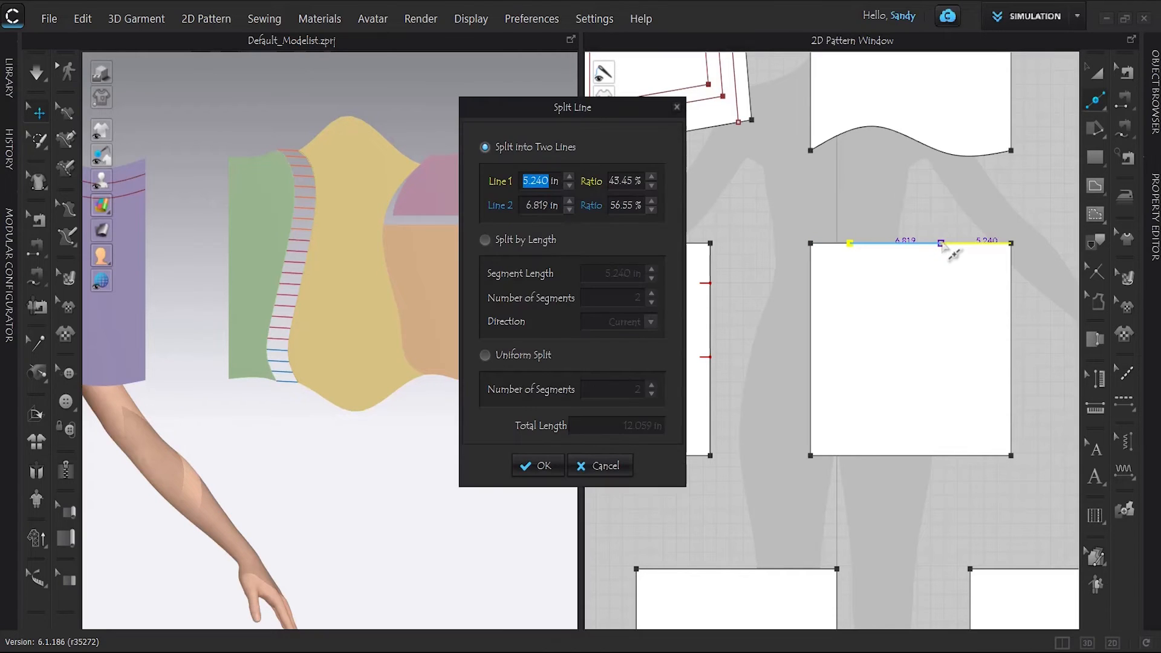
Step: Try Split by Length on the longer upper-edge segment with the Reverse and Center directions
drag(623, 124, 623, 150)
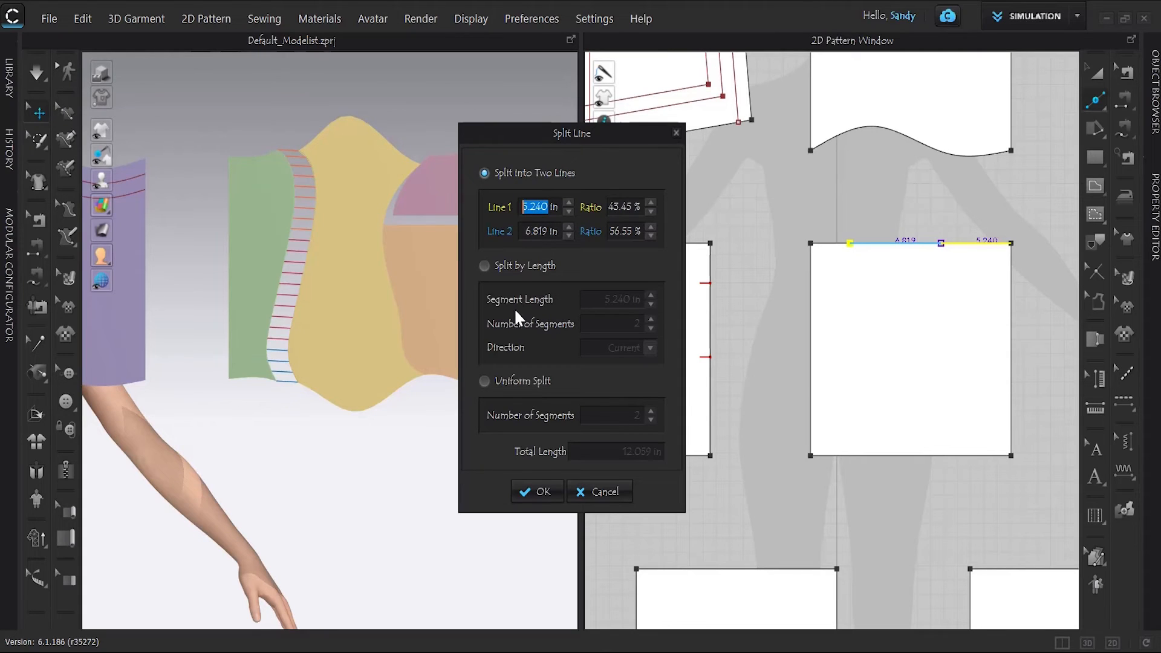
click(486, 271)
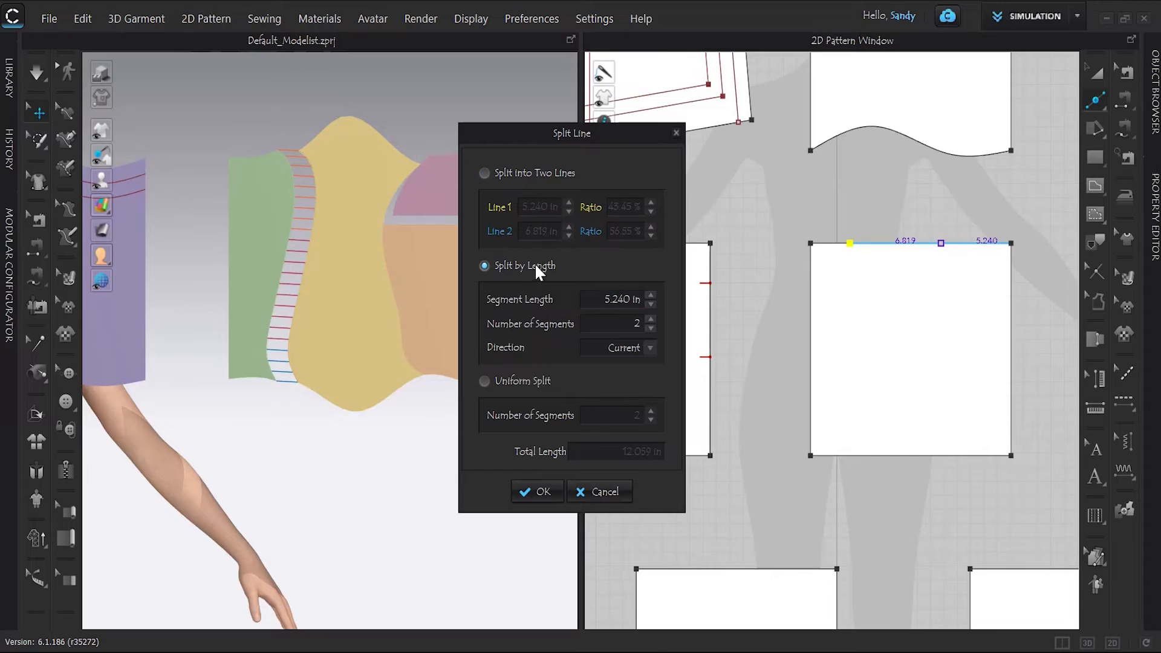
click(648, 347)
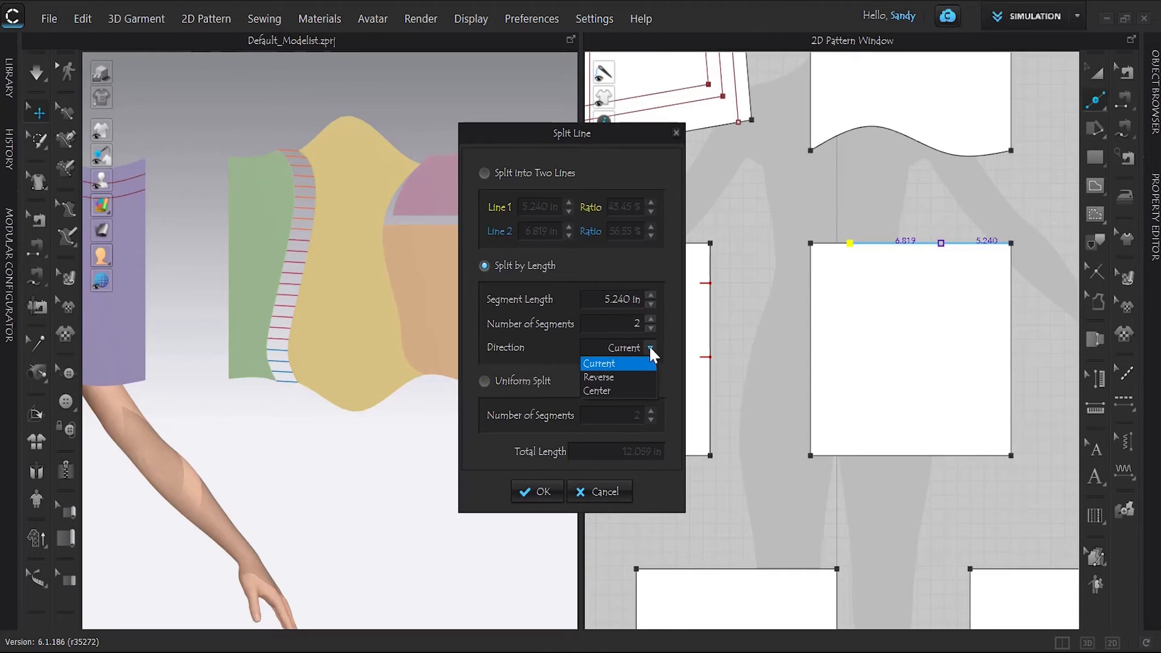
click(629, 377)
click(648, 349)
click(630, 387)
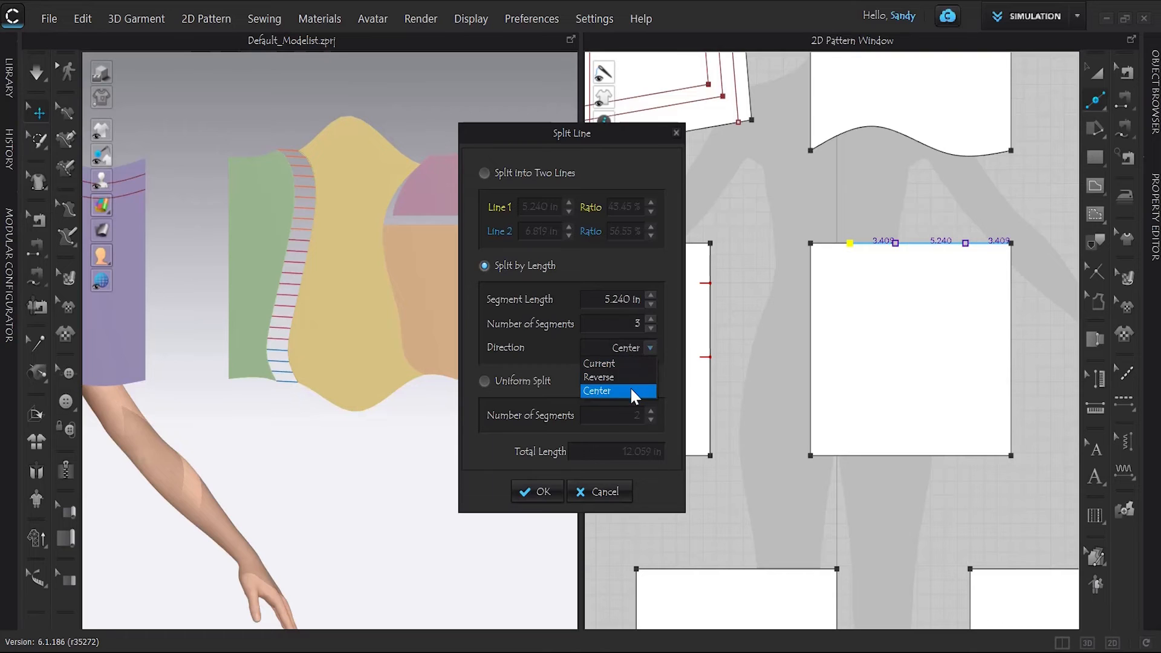
Step: Split the longer upper-edge segment of the middle square with Uniform Split into 2 segments
click(485, 382)
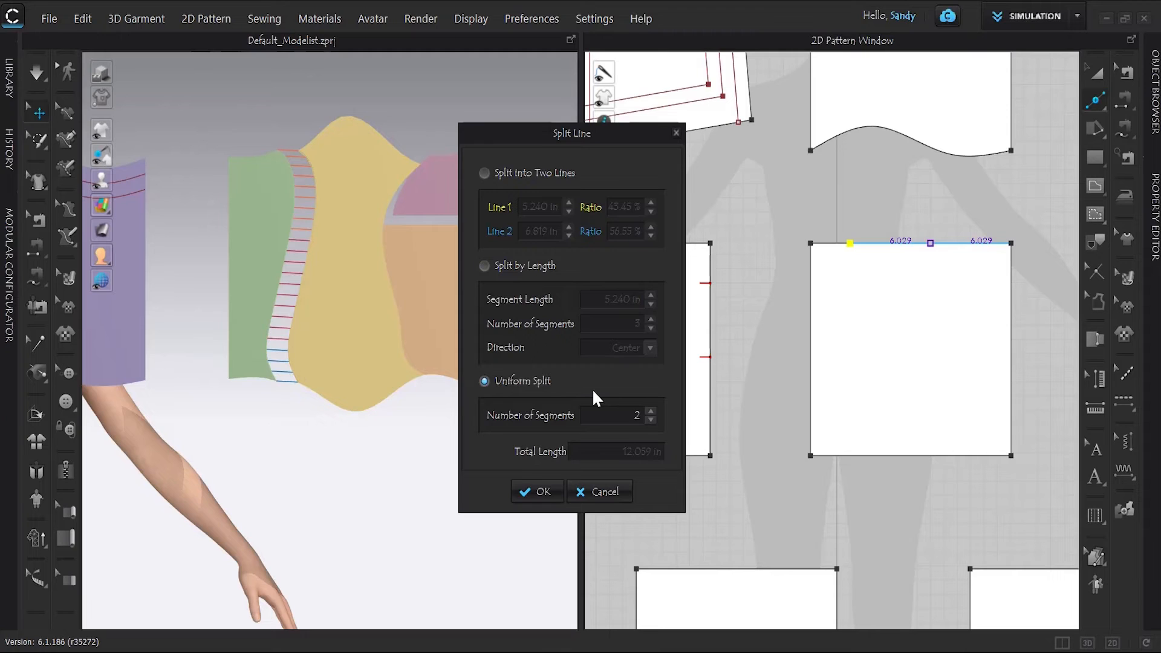
click(651, 412)
click(651, 412)
click(650, 412)
click(651, 419)
click(651, 419)
click(651, 420)
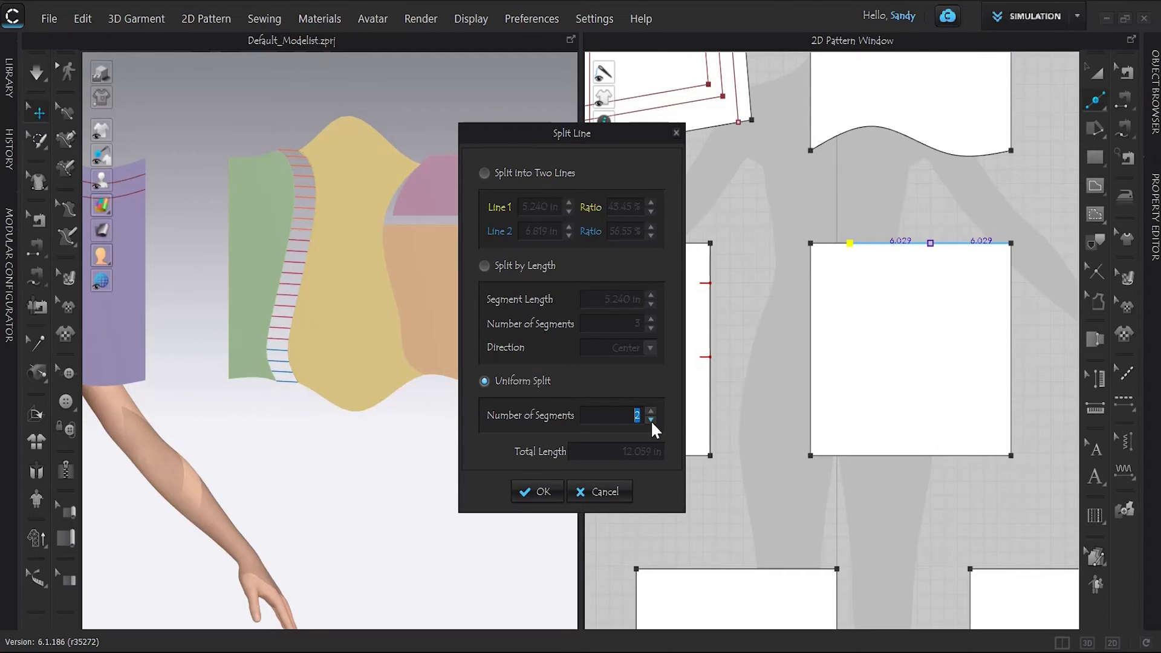
click(539, 492)
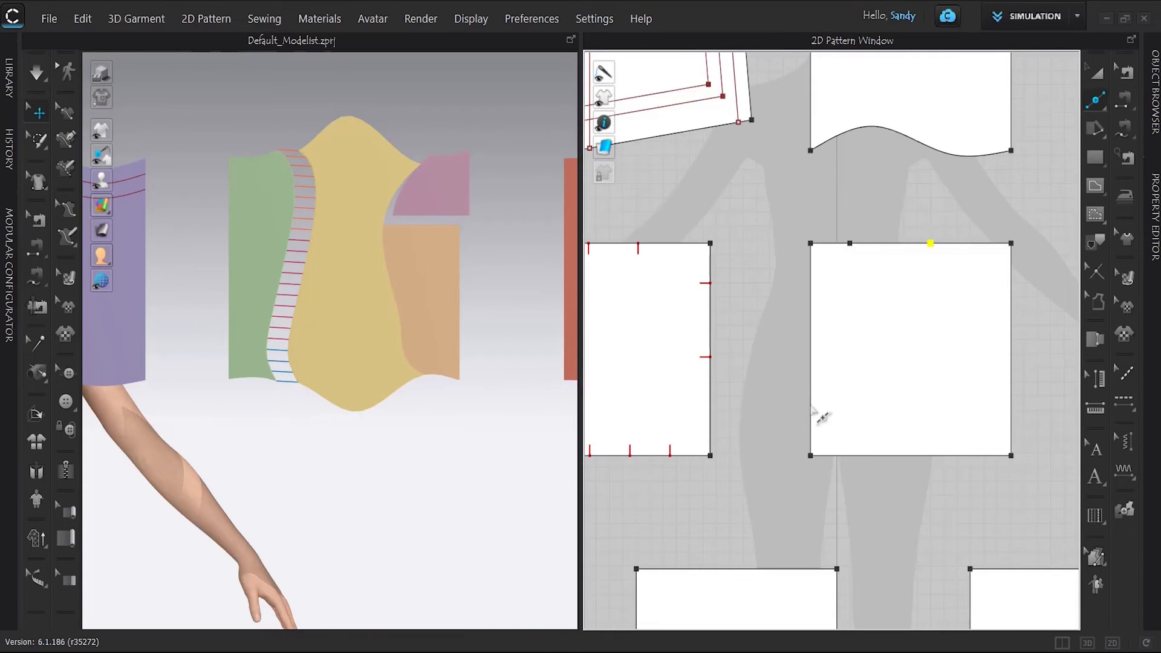
Step: Add two points on the lower edge and two points on the left edge of the middle square
click(846, 456)
click(943, 456)
click(811, 333)
click(811, 367)
click(1095, 102)
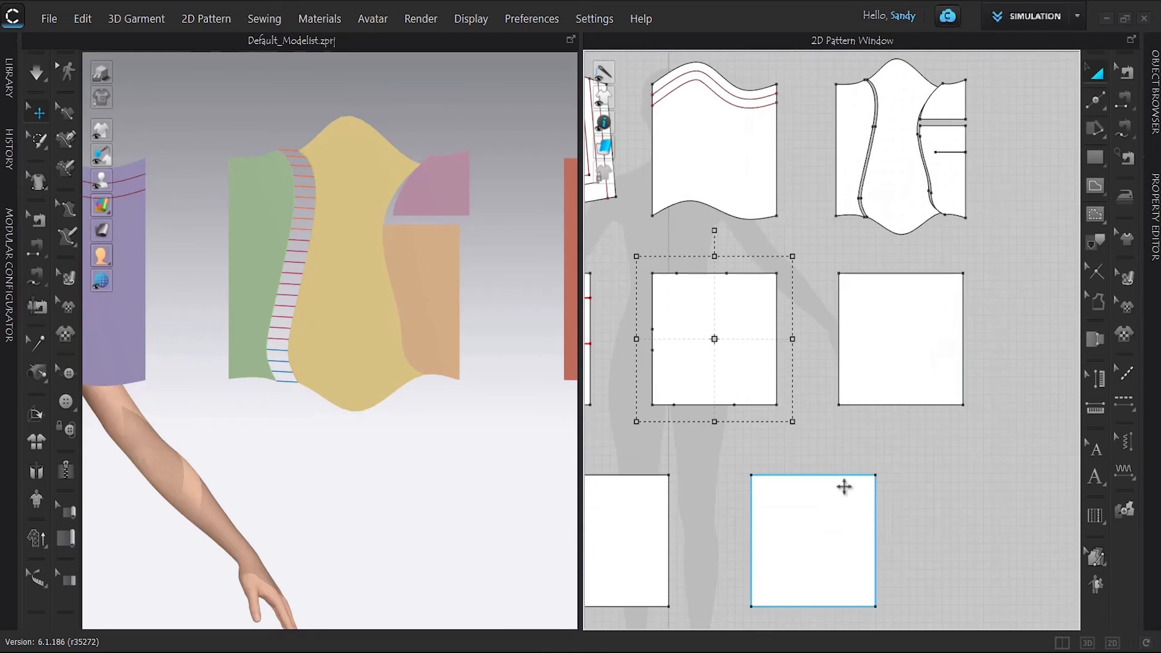
Step: Round the upper-left corner of the middle row's right square outward with Smooth Curve, leaving a large convex corner
middle_drag(864, 436, 898, 434)
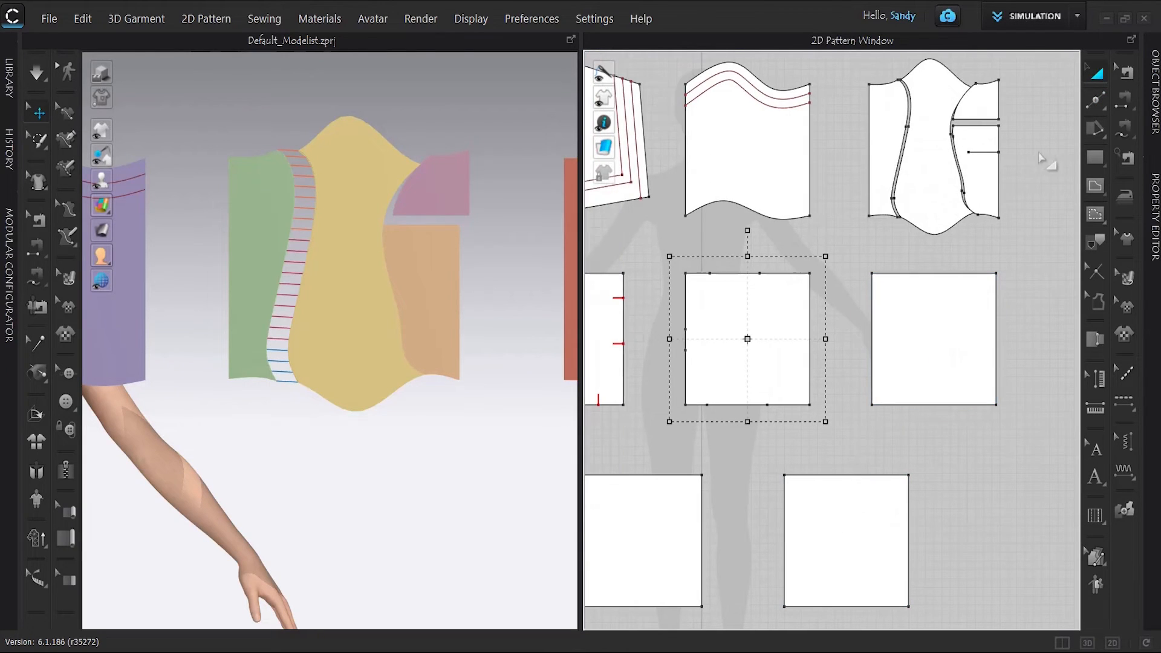
click(1094, 94)
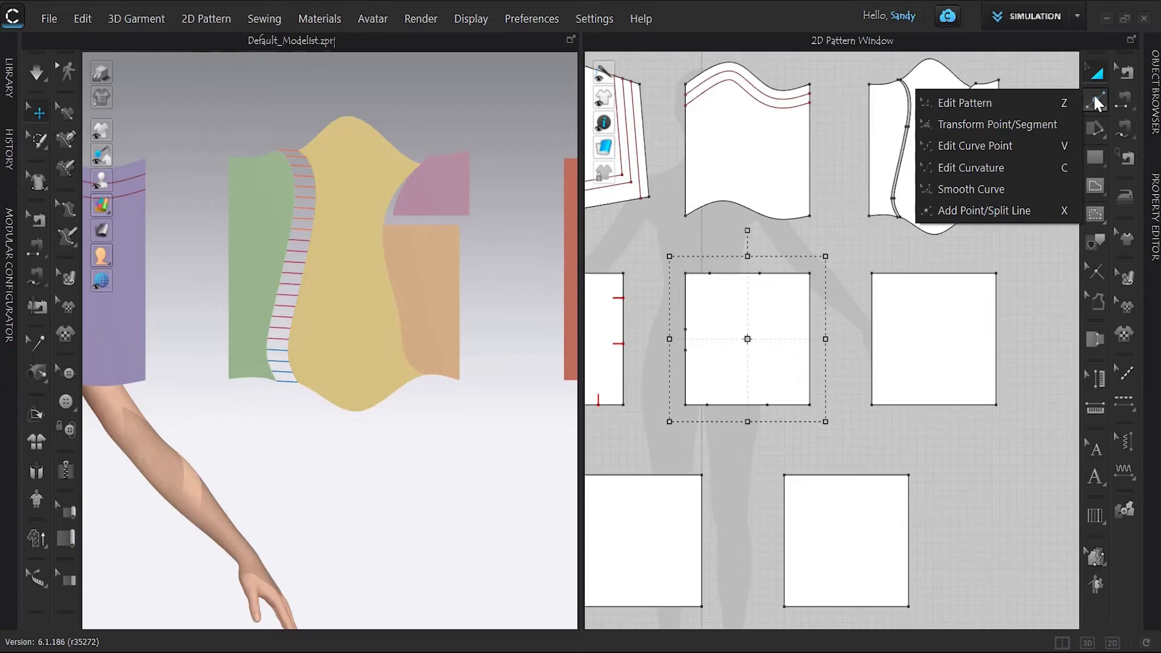
click(958, 187)
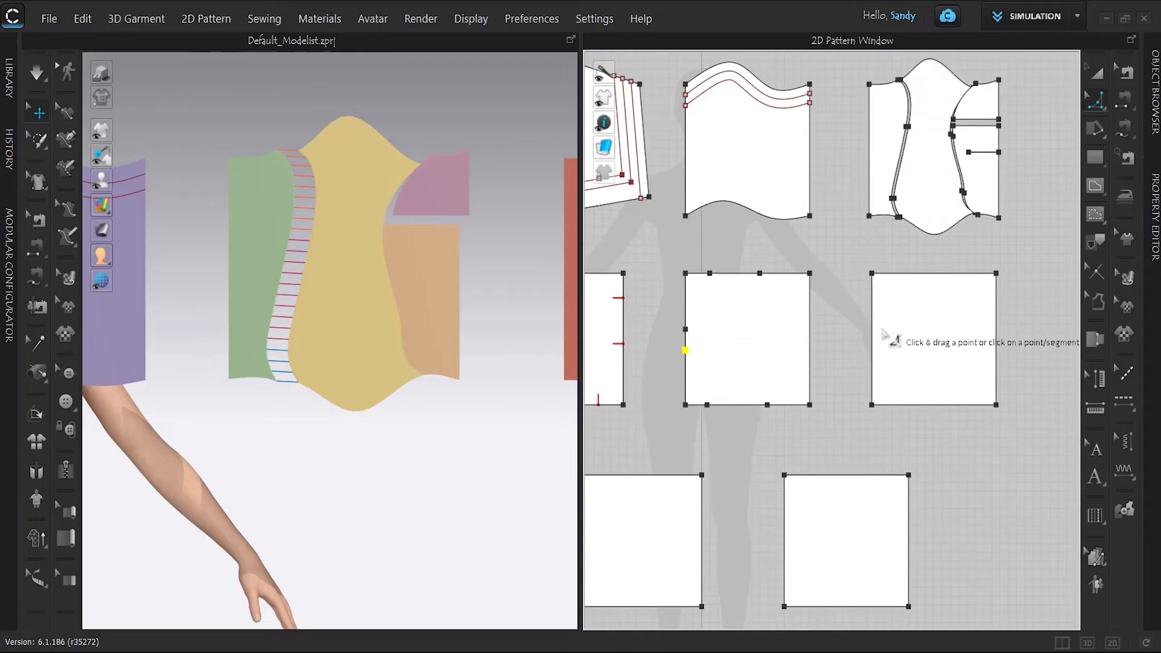
scroll(968, 326, up, 6)
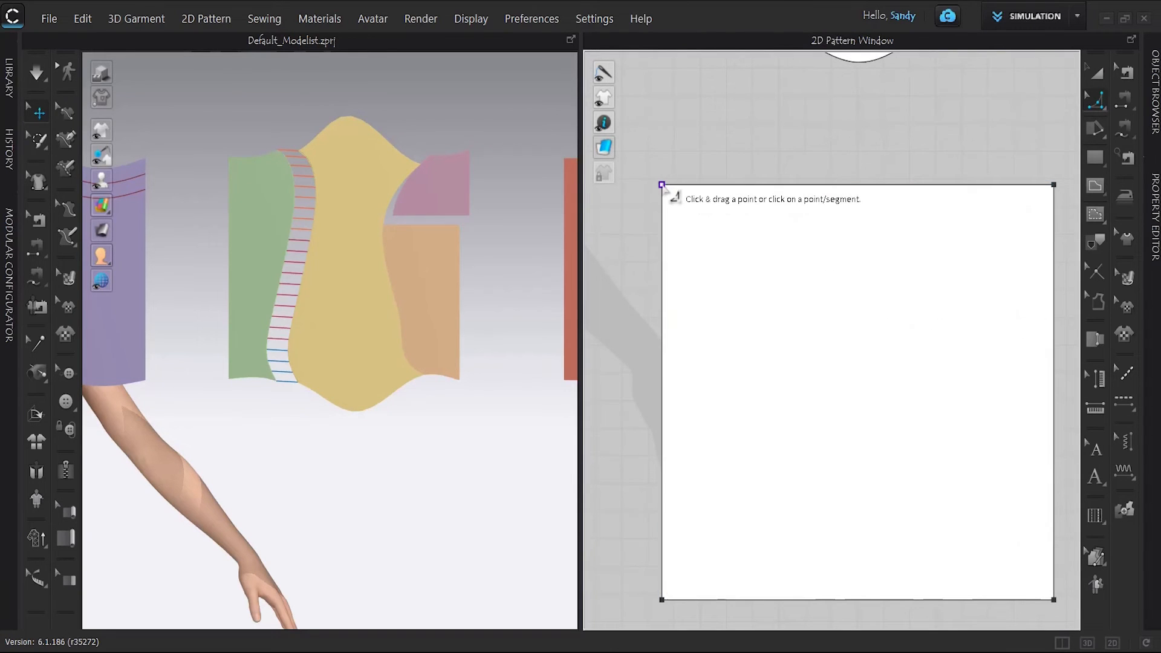
drag(663, 185, 812, 321)
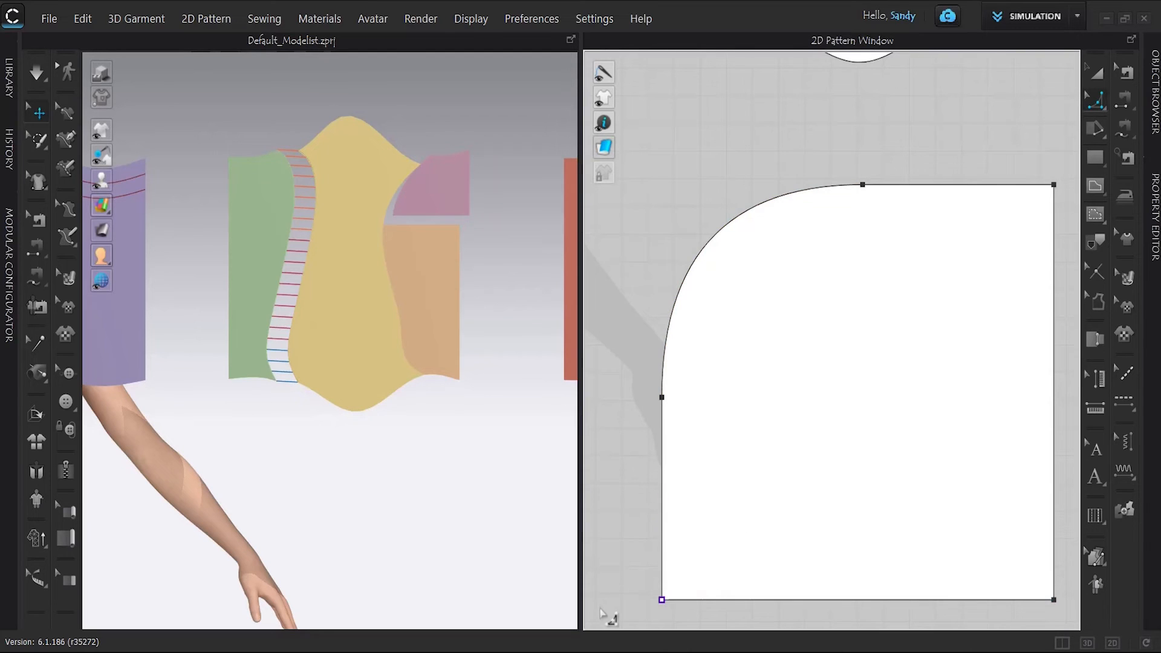
Step: Round the same square's lower-left corner by 3.010 in on both lines with a curvature of -50%
drag(662, 578, 712, 536)
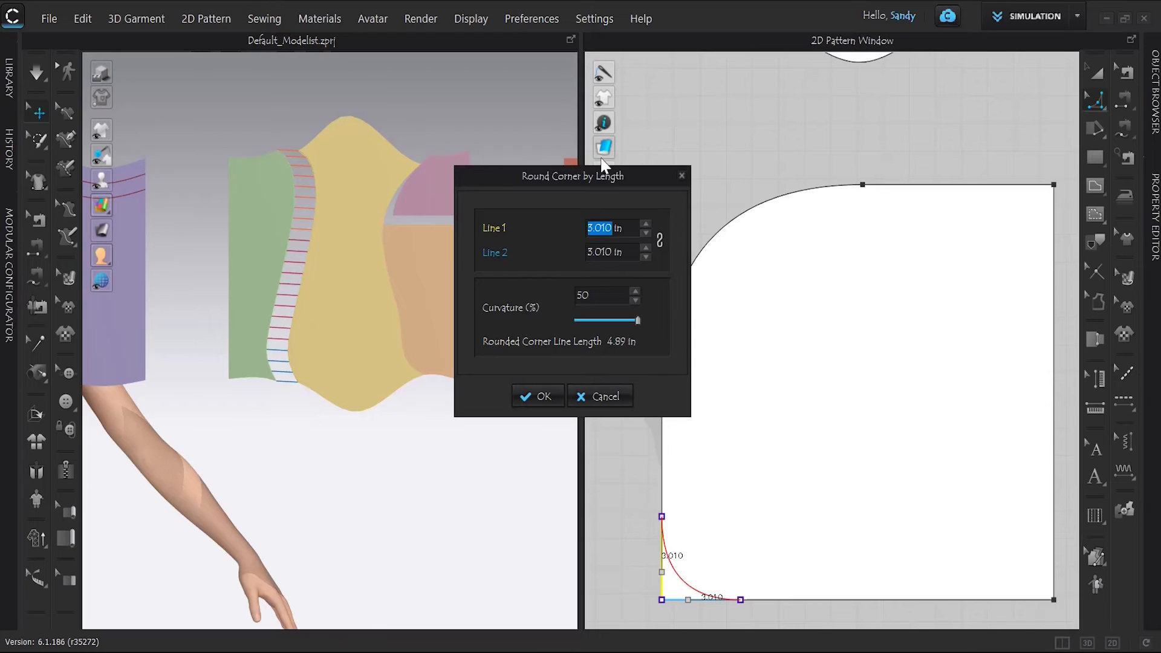
drag(596, 173, 562, 173)
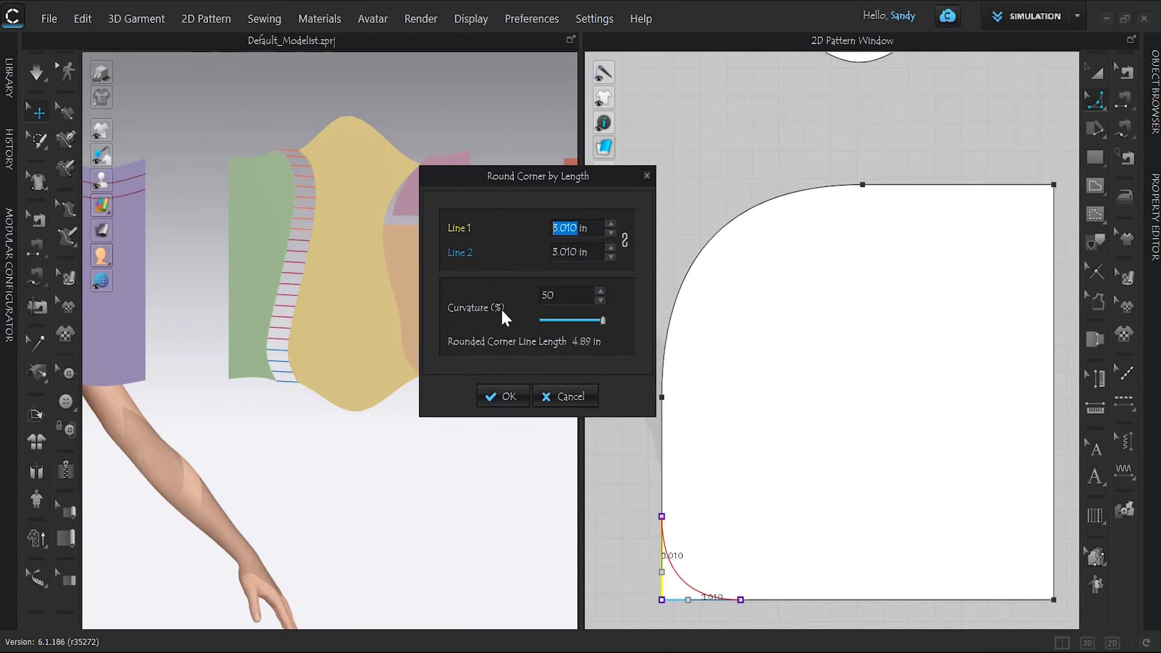
drag(601, 321, 534, 315)
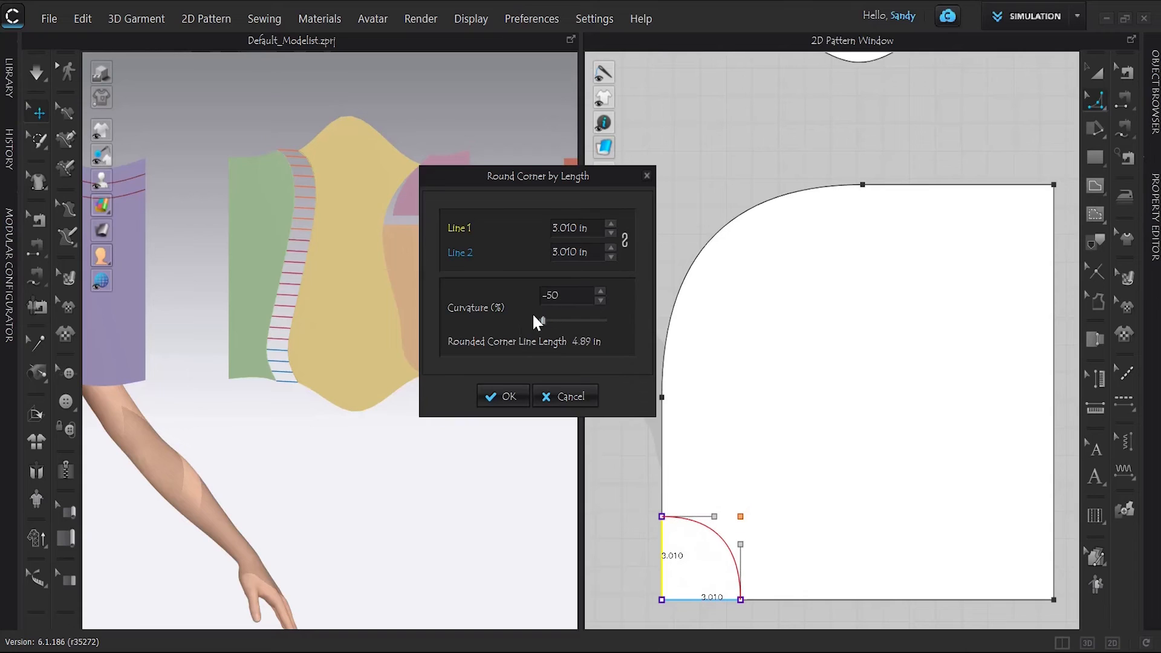
click(501, 396)
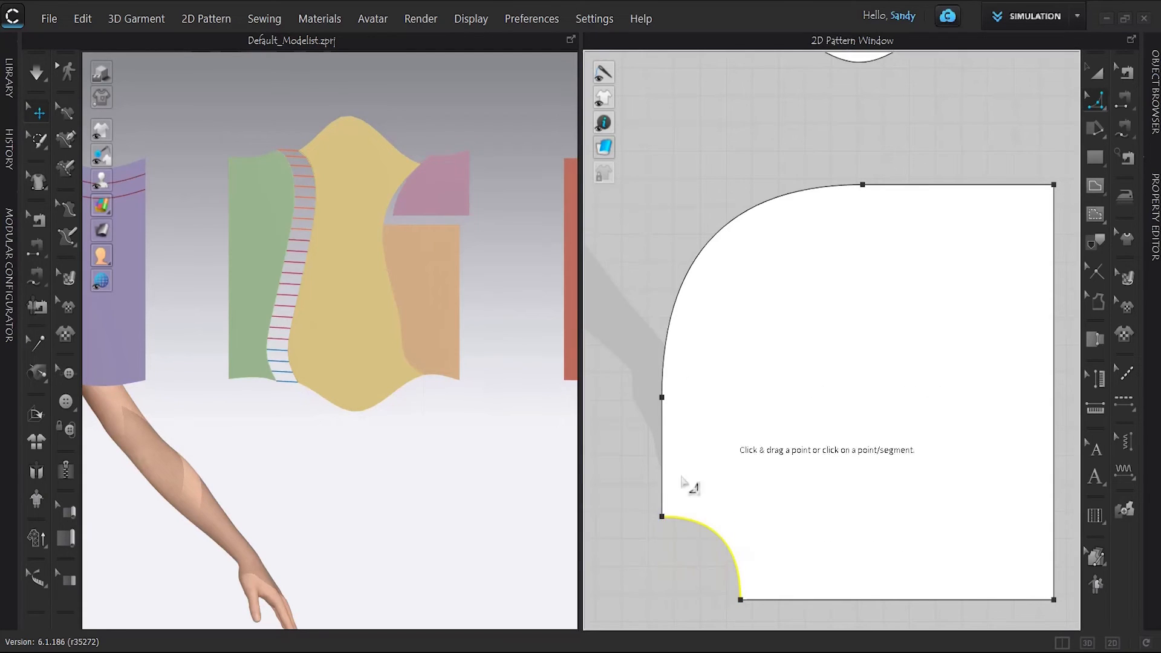
Step: Round the square's lower-right corner by 2.170 in on both lines with a negative curvature so it curves inward
middle_drag(637, 311, 611, 208)
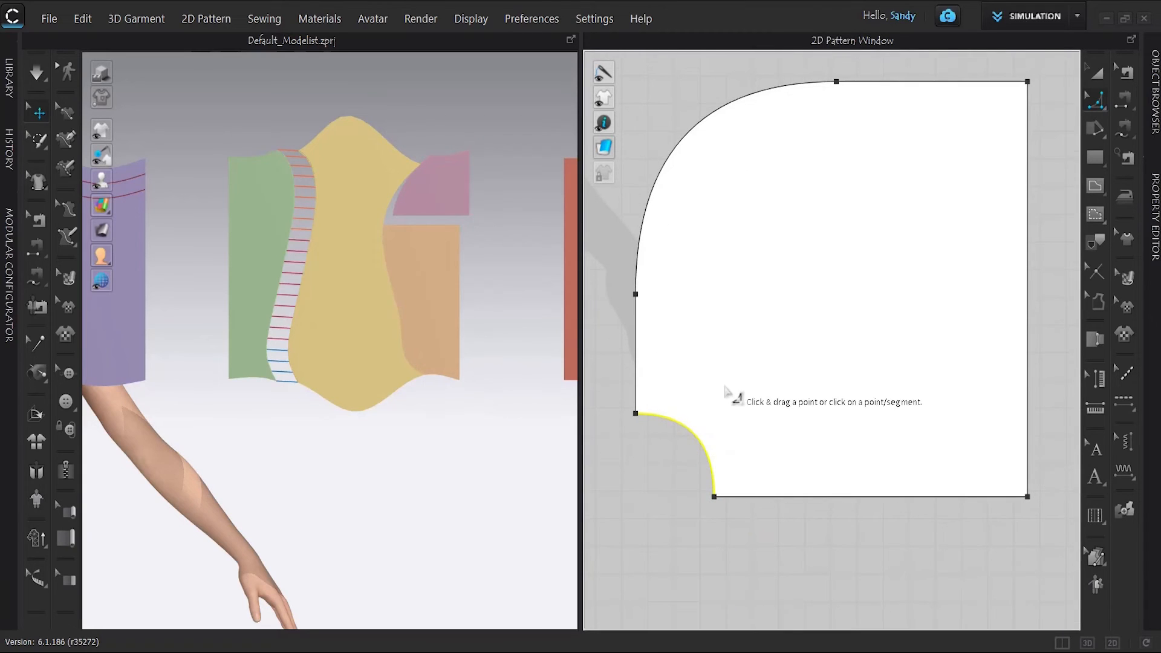
click(1027, 498)
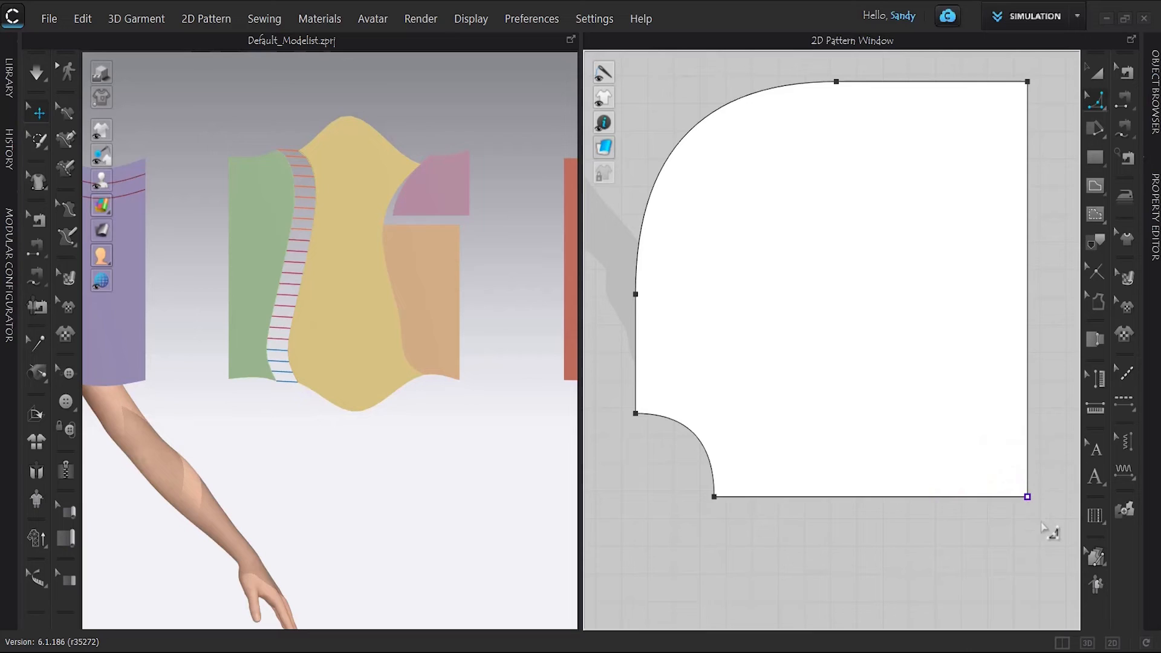
drag(1025, 493, 997, 455)
key(Return)
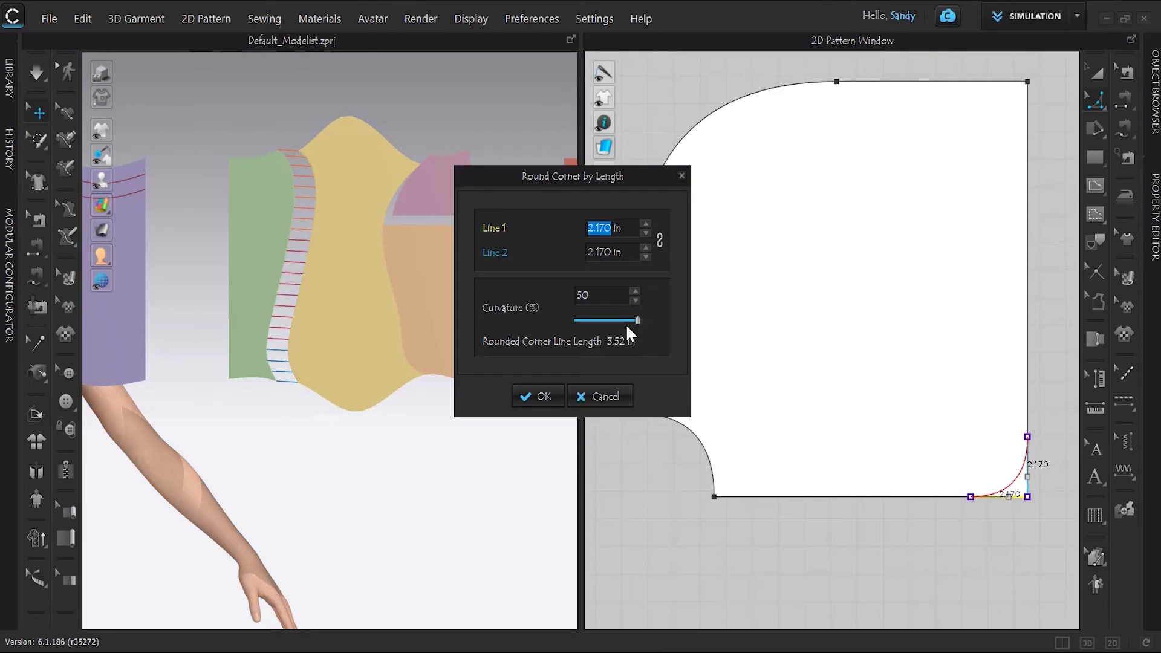
drag(635, 321, 561, 319)
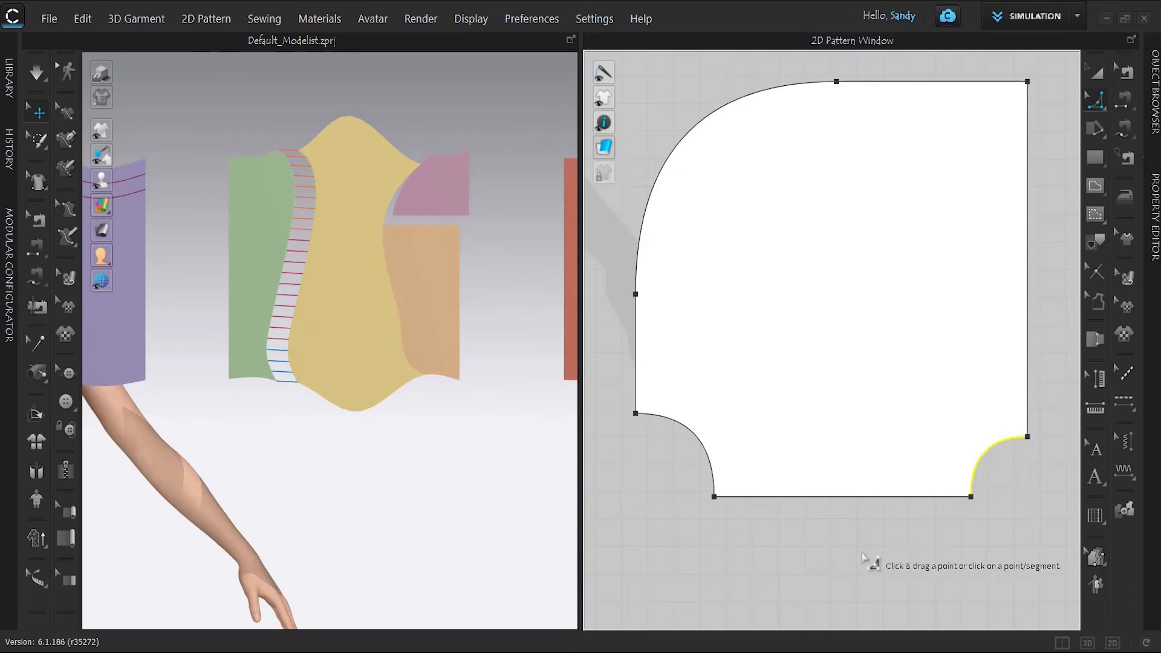
Step: Add three curve points to the lower-left concave corner with Edit Curve Point and move them to make the curve wavy
scroll(669, 460, up, 3)
scroll(670, 465, down, 3)
scroll(673, 470, up, 2)
right_drag(690, 469, 720, 368)
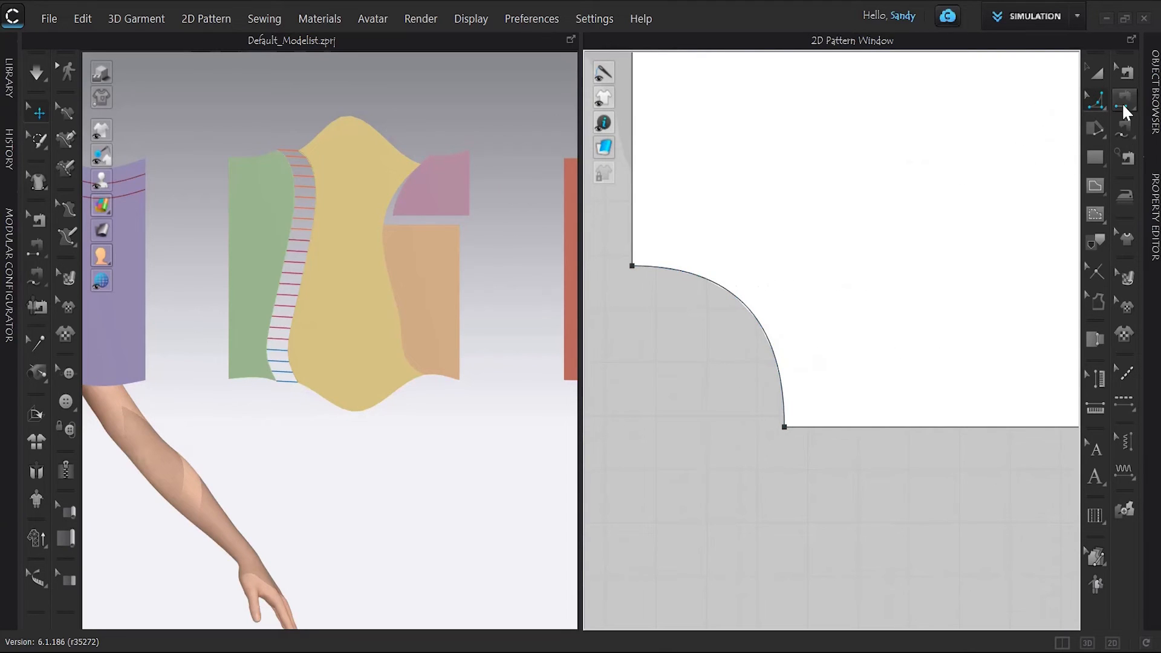
click(1096, 100)
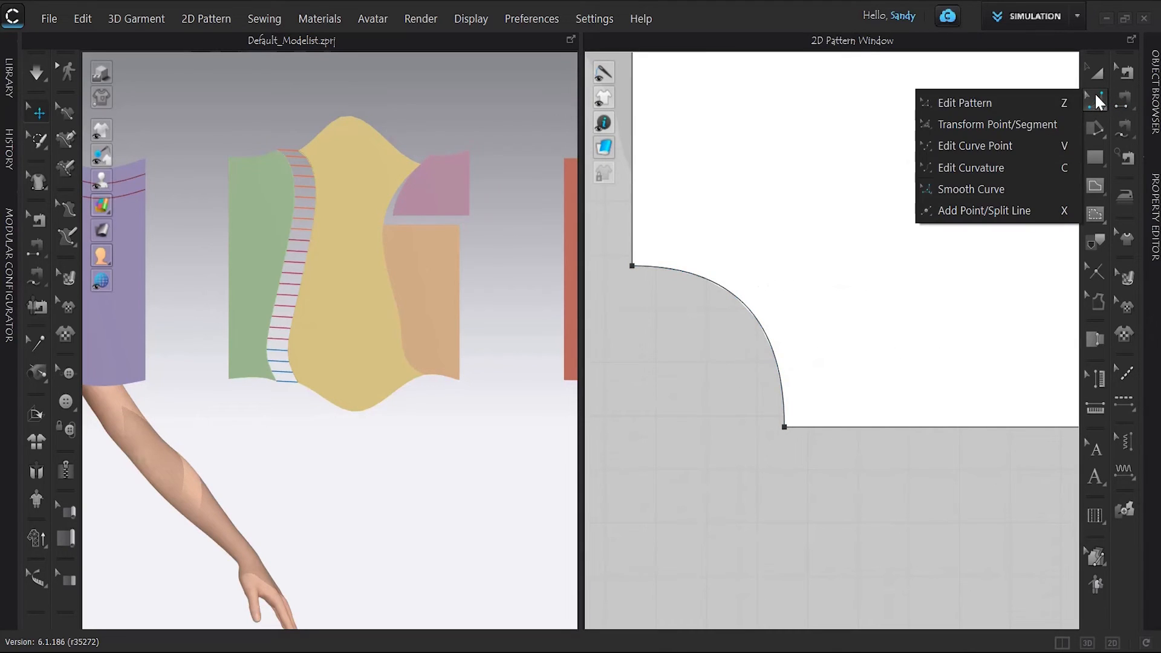
click(968, 147)
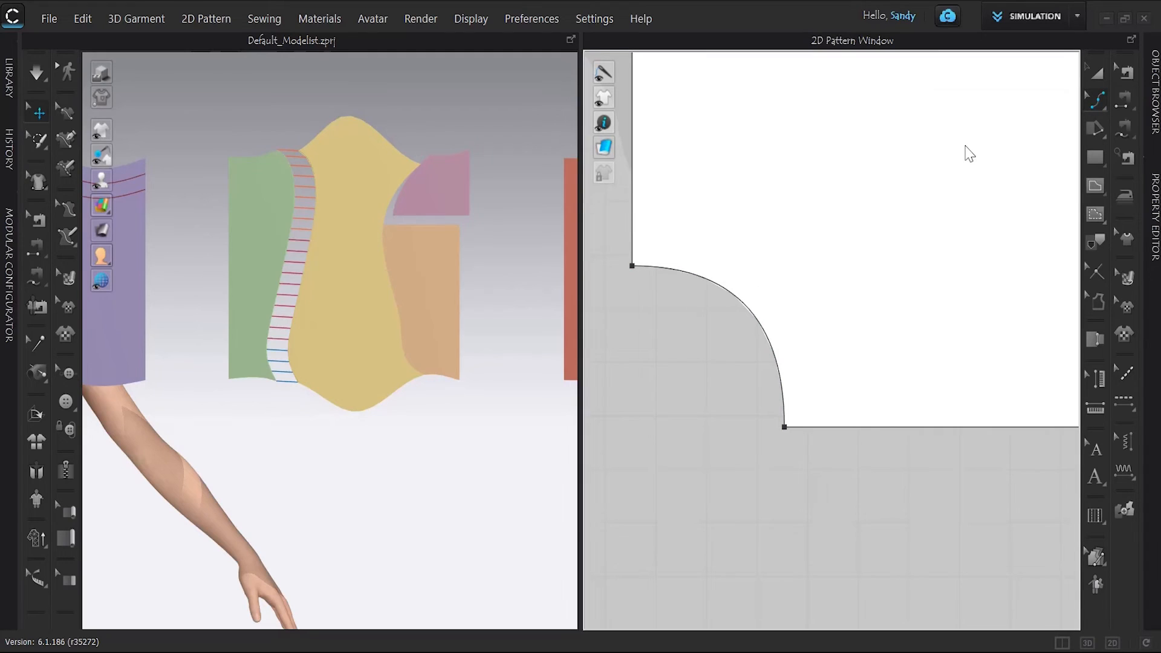
click(681, 271)
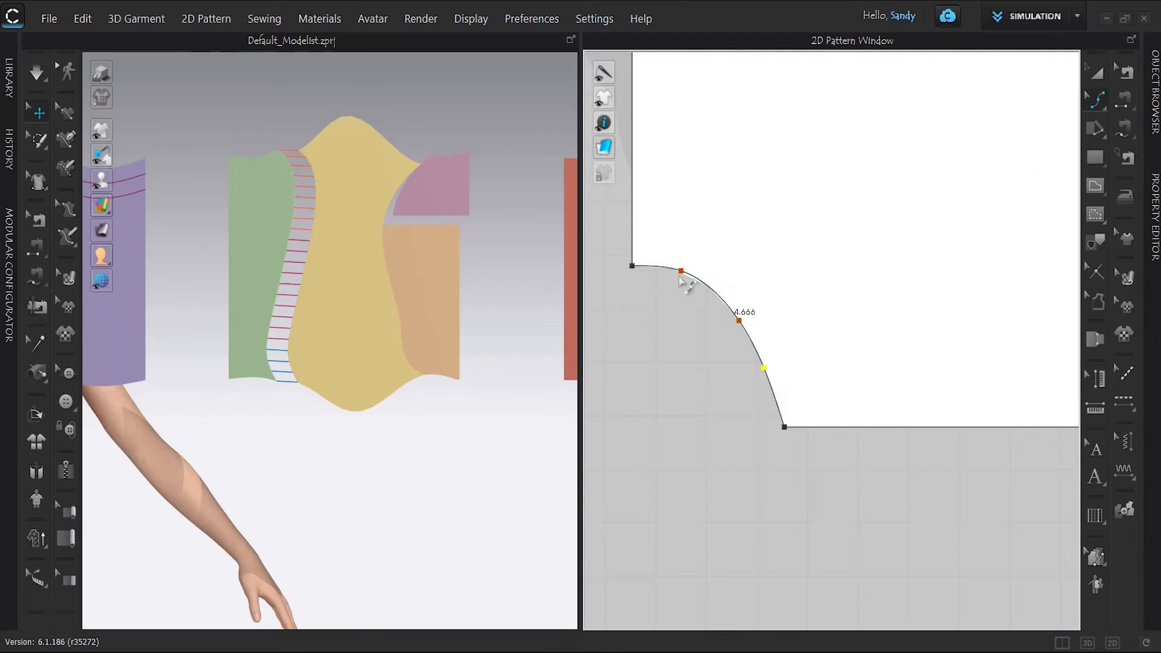
drag(682, 271, 695, 263)
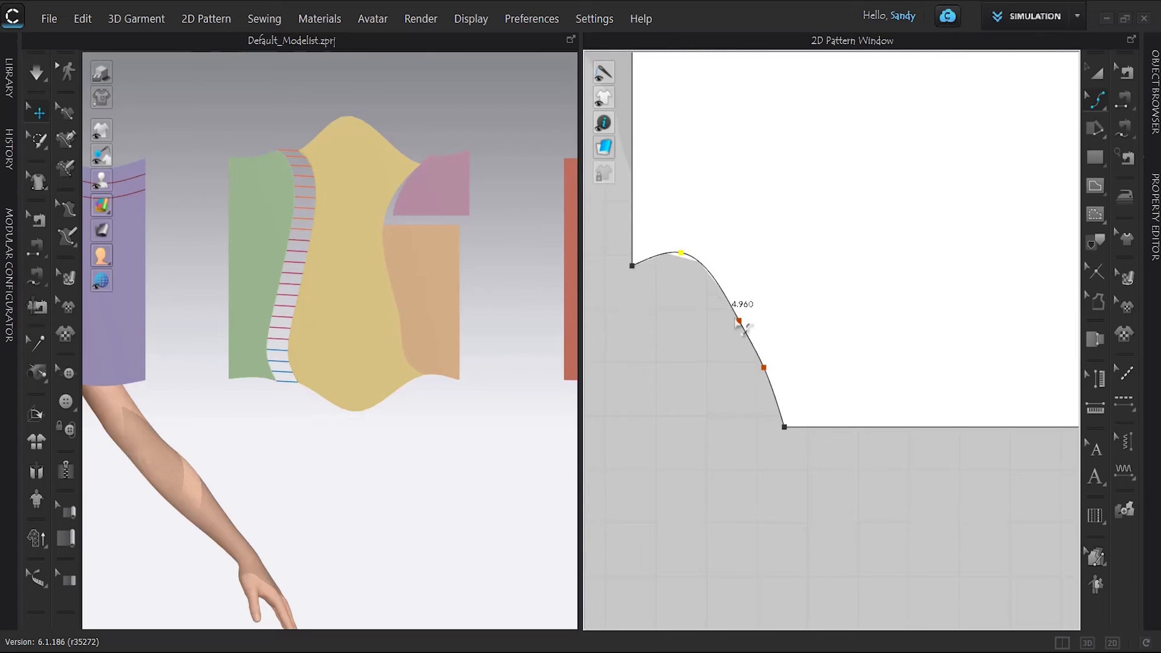
drag(745, 320, 757, 371)
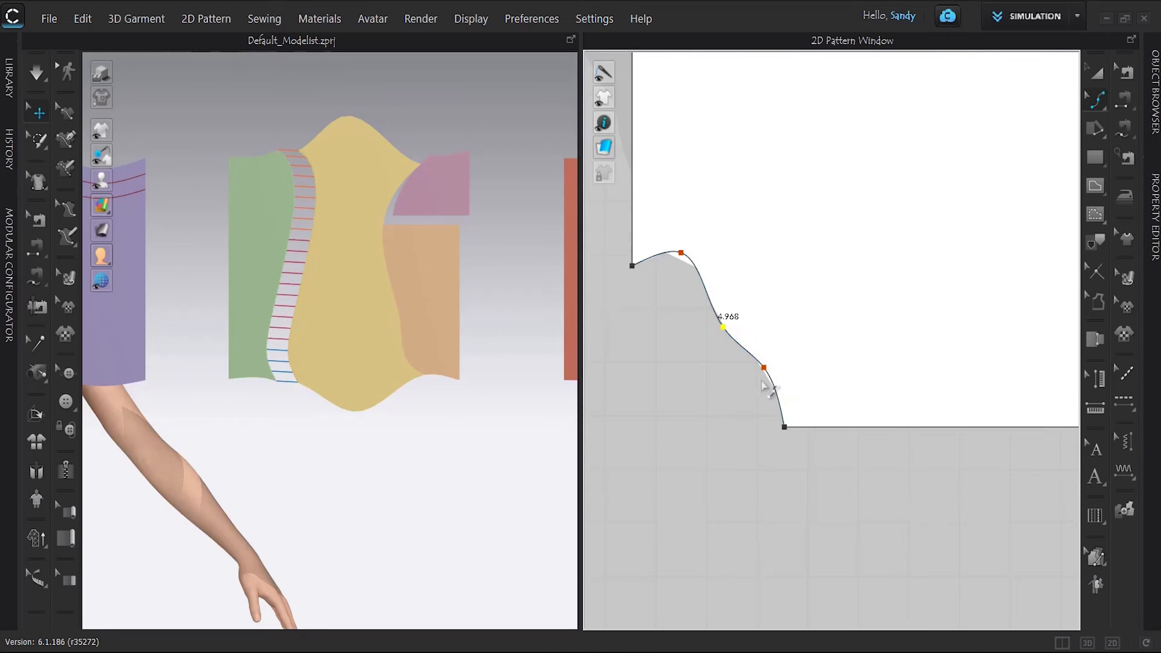
drag(766, 370, 783, 367)
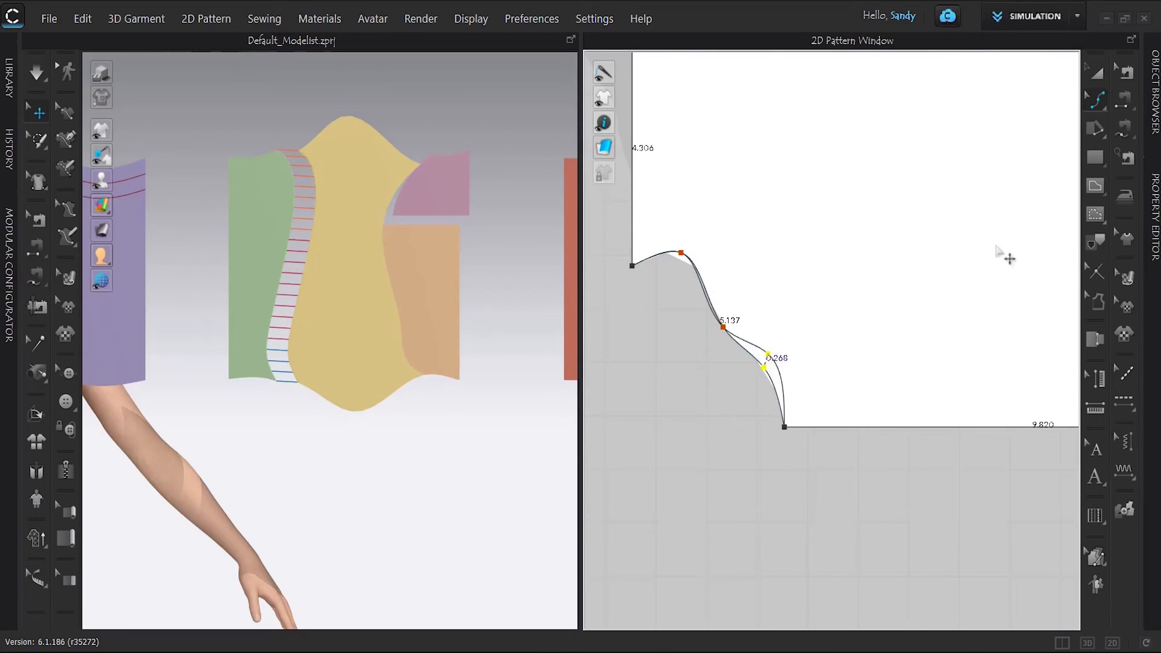
Step: Replace the wavy lower-left corner with a Smooth Curve reference line between its end points, bent inward into one even curve
click(1098, 73)
click(690, 175)
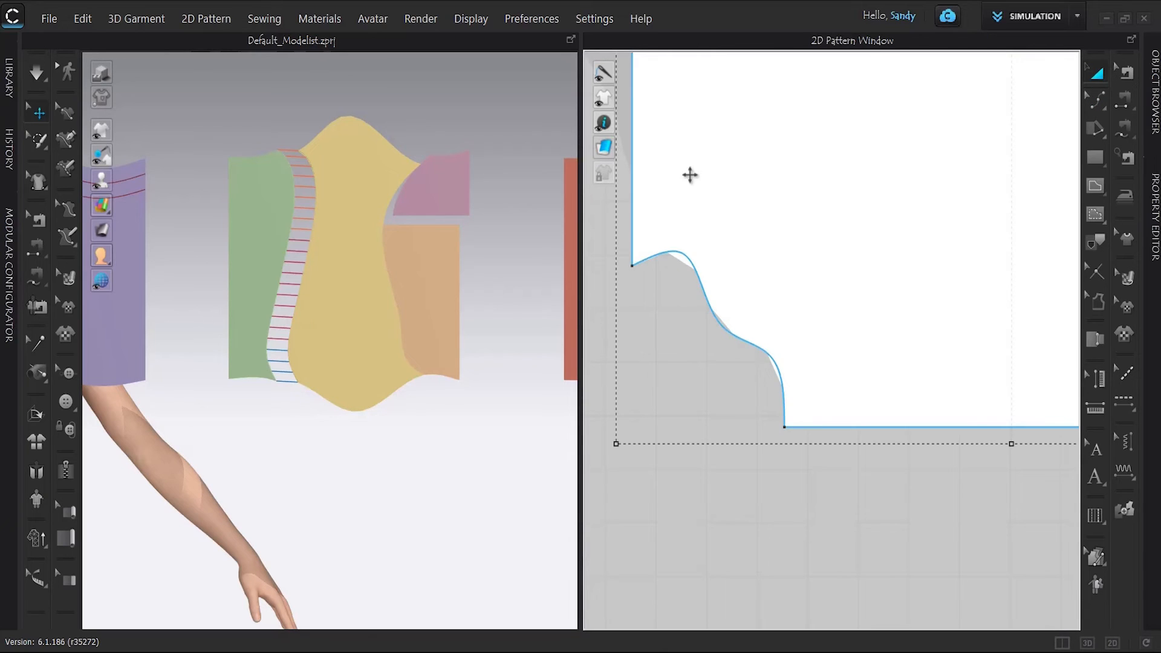
click(1096, 99)
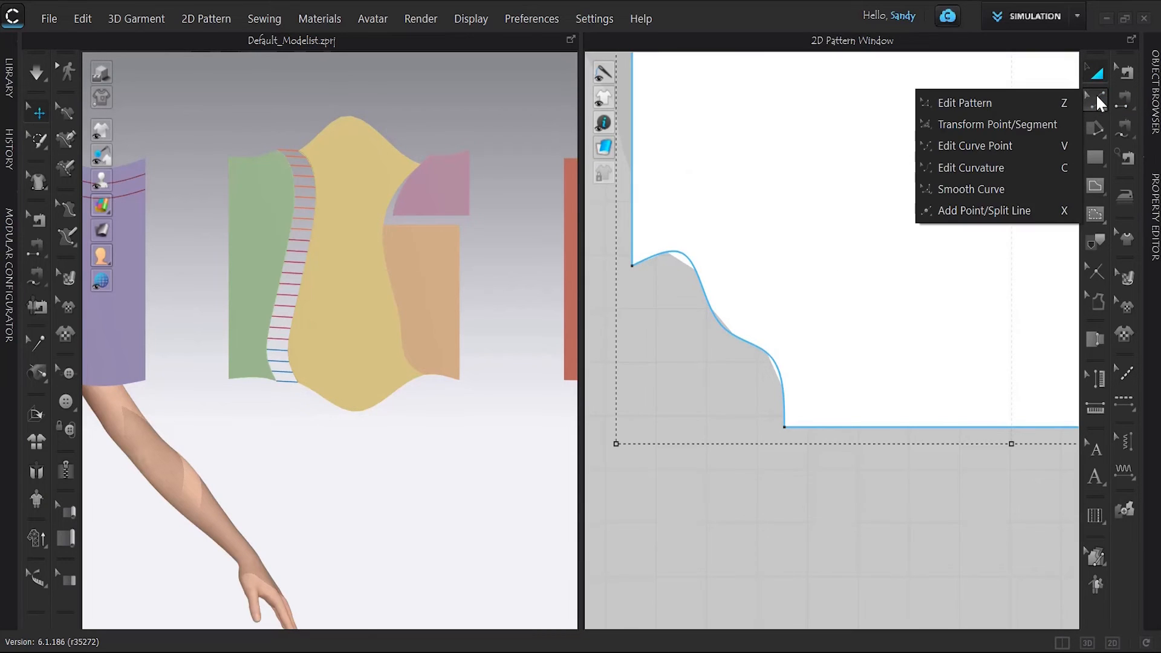
click(950, 189)
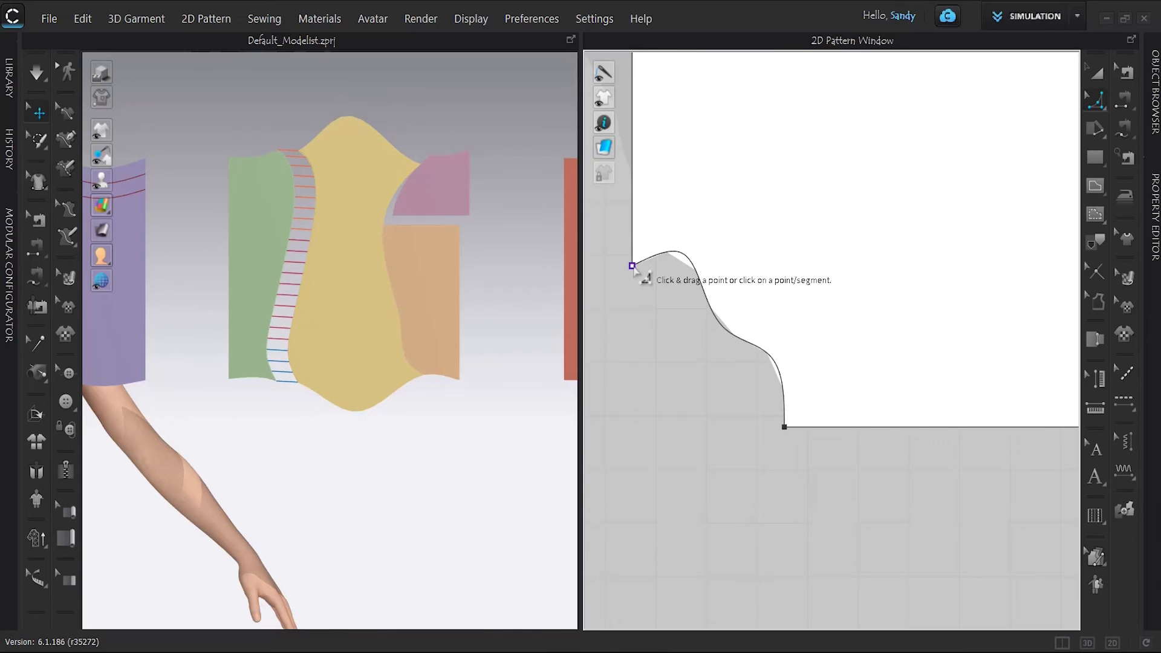
click(632, 265)
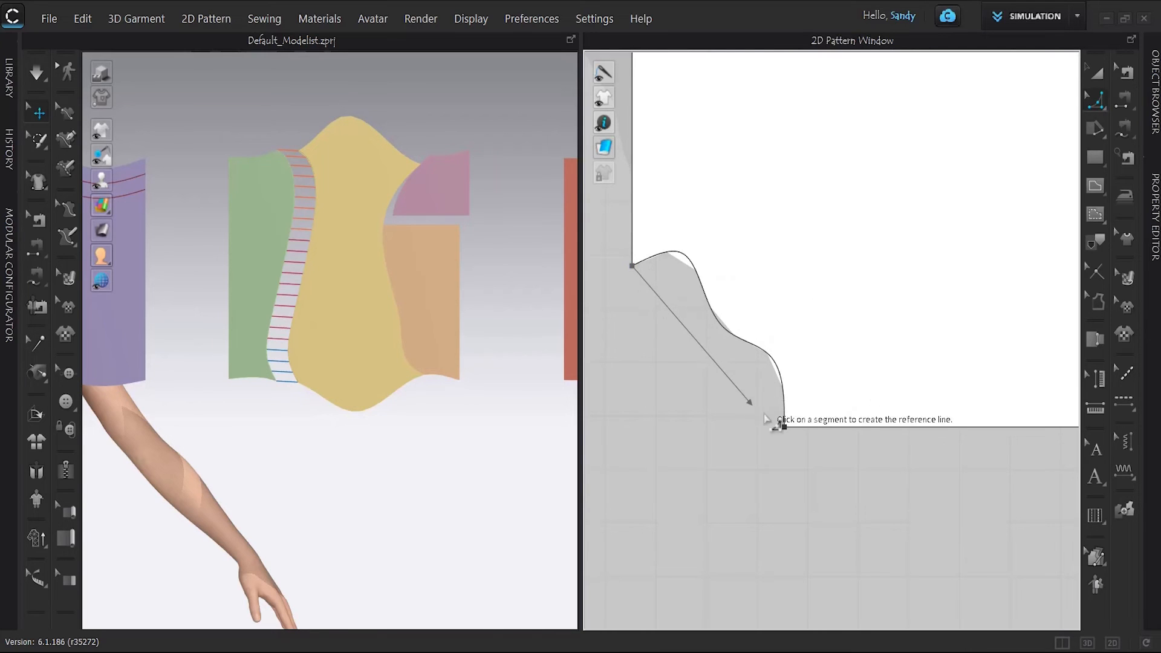
click(784, 427)
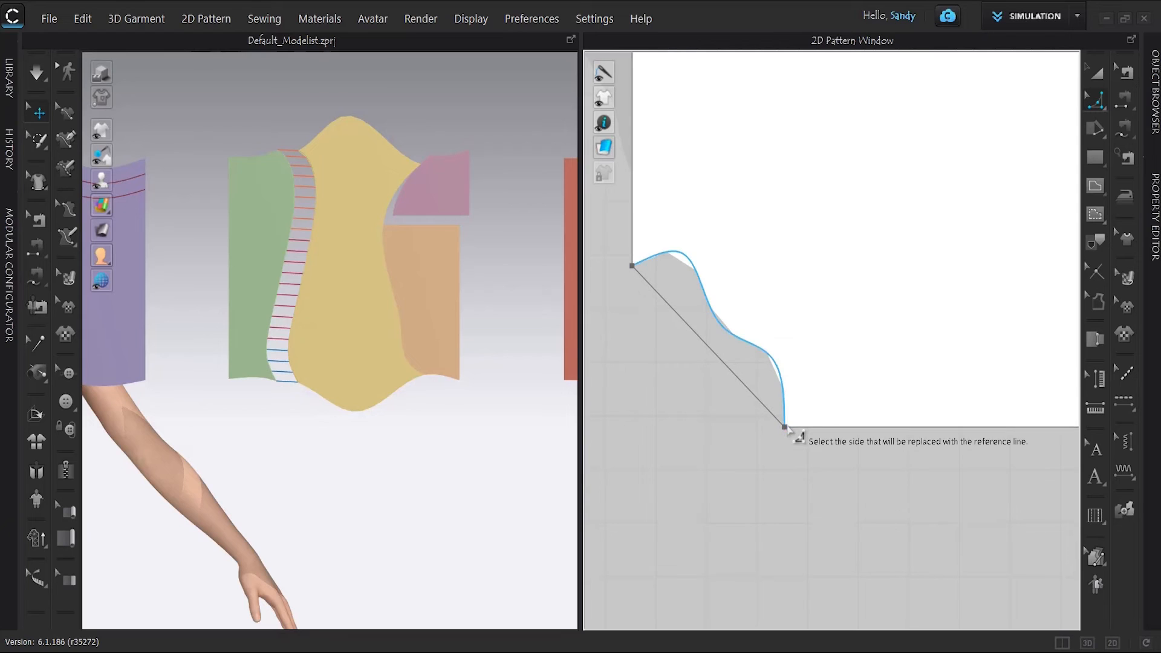
click(740, 343)
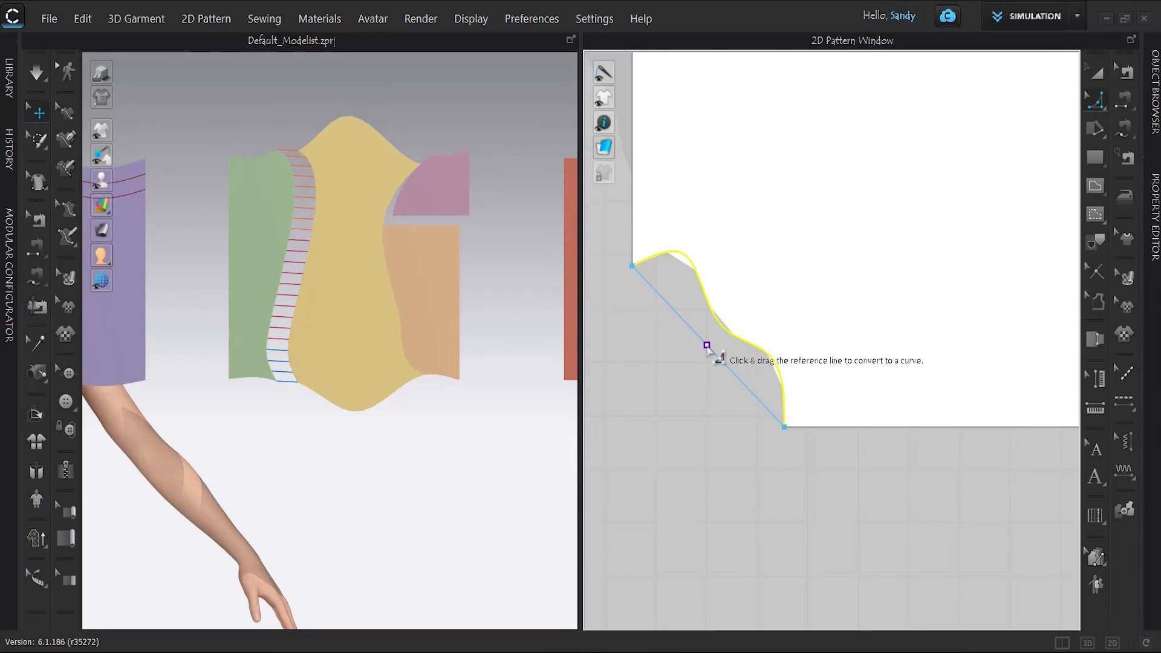
click(708, 348)
drag(707, 348, 765, 276)
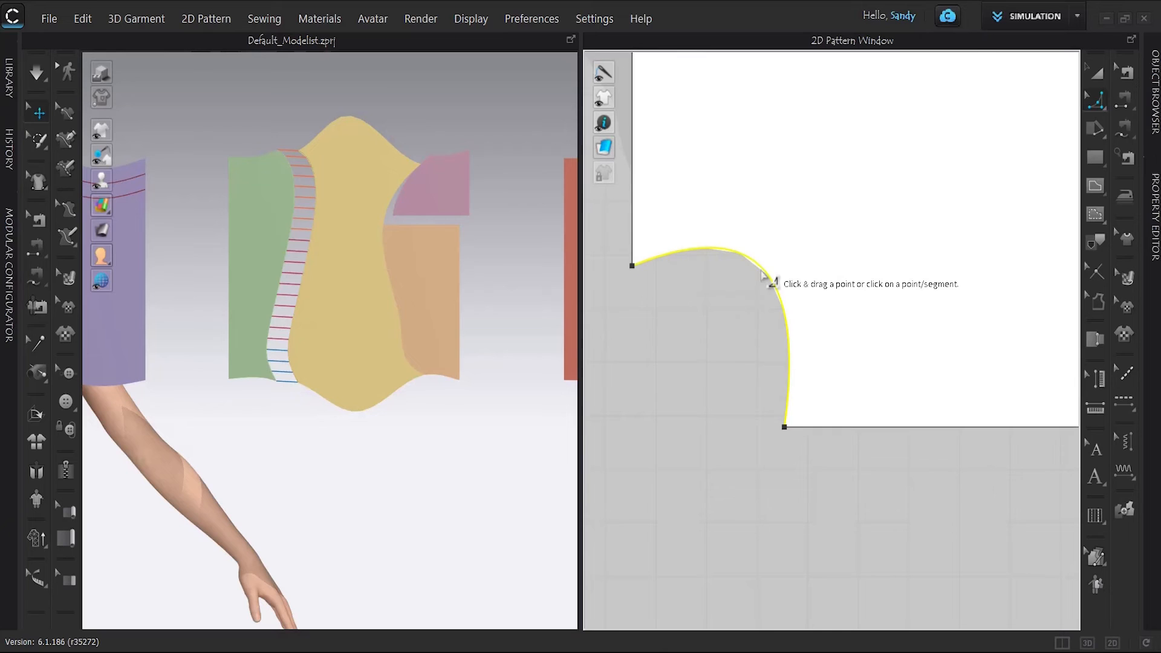
click(696, 491)
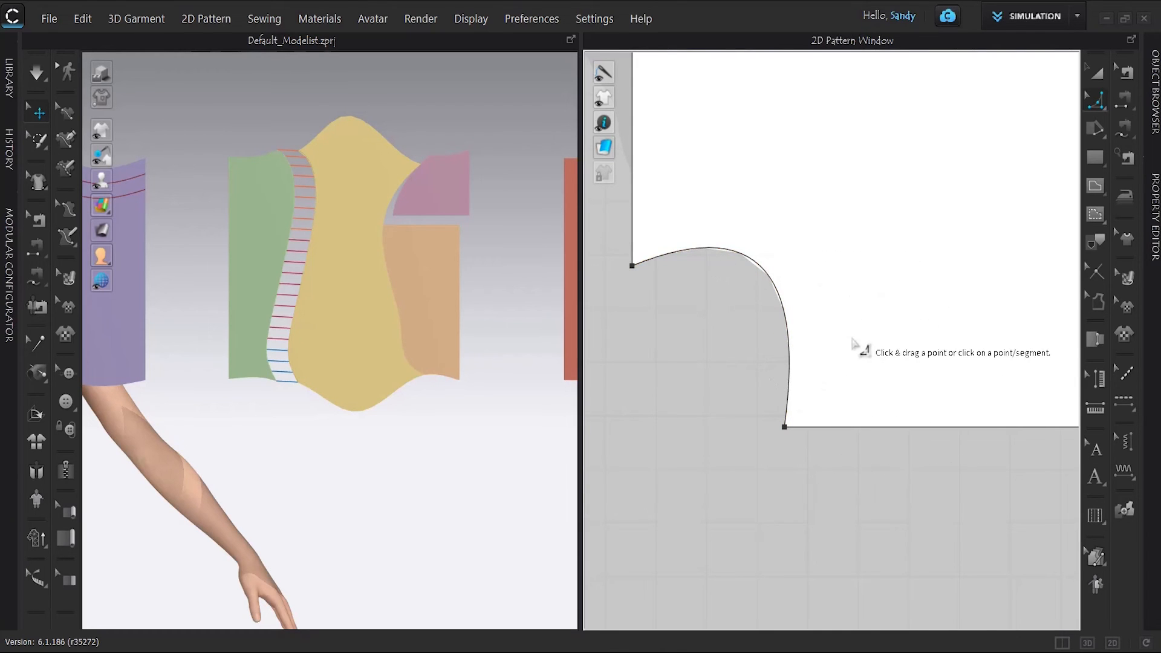
Step: Bring the lower-left square pattern into close view and start the Fullness (Point) tool
scroll(858, 348, down, 4)
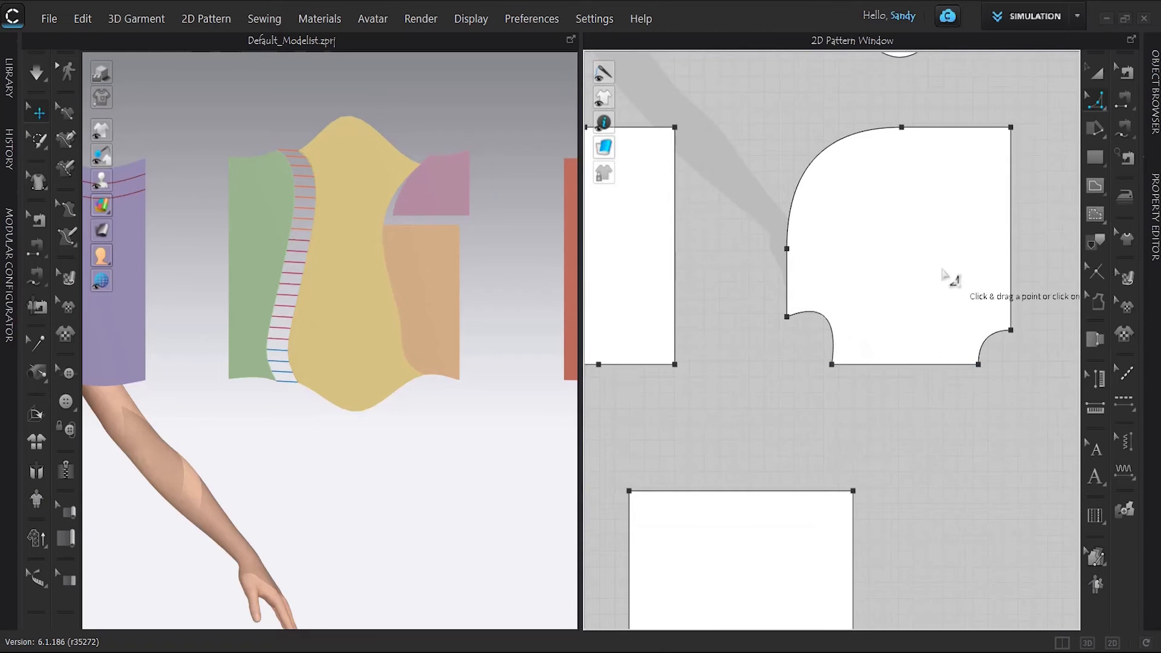
middle_drag(949, 278, 889, 239)
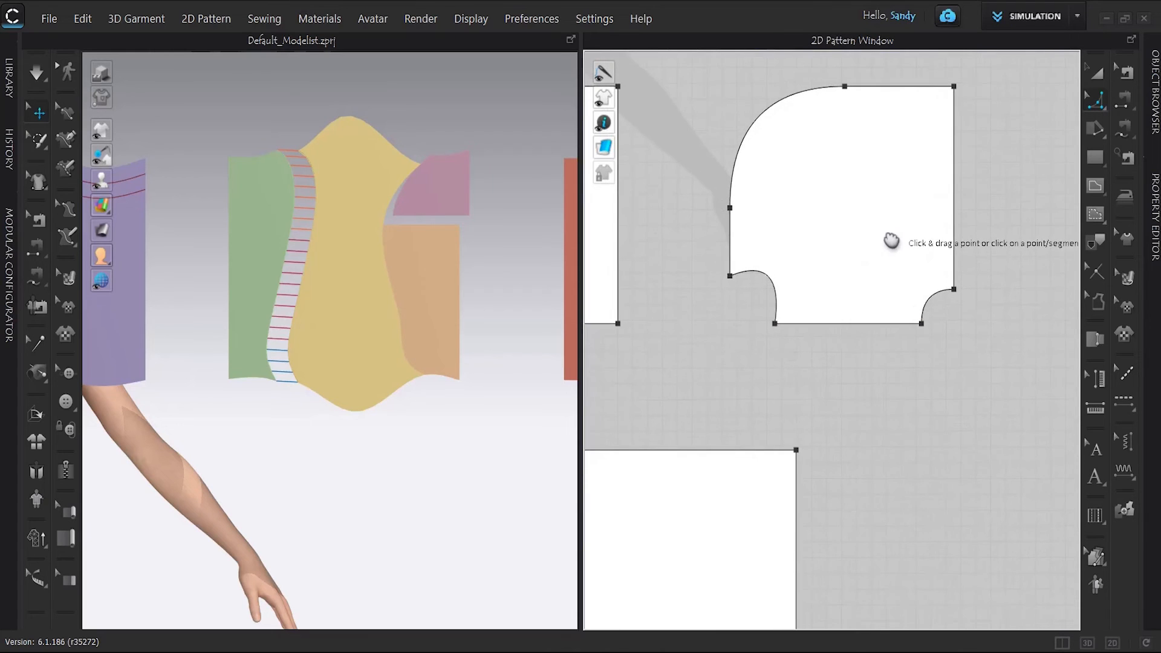
scroll(890, 269, up, 1)
scroll(884, 270, down, 2)
scroll(885, 268, down, 4)
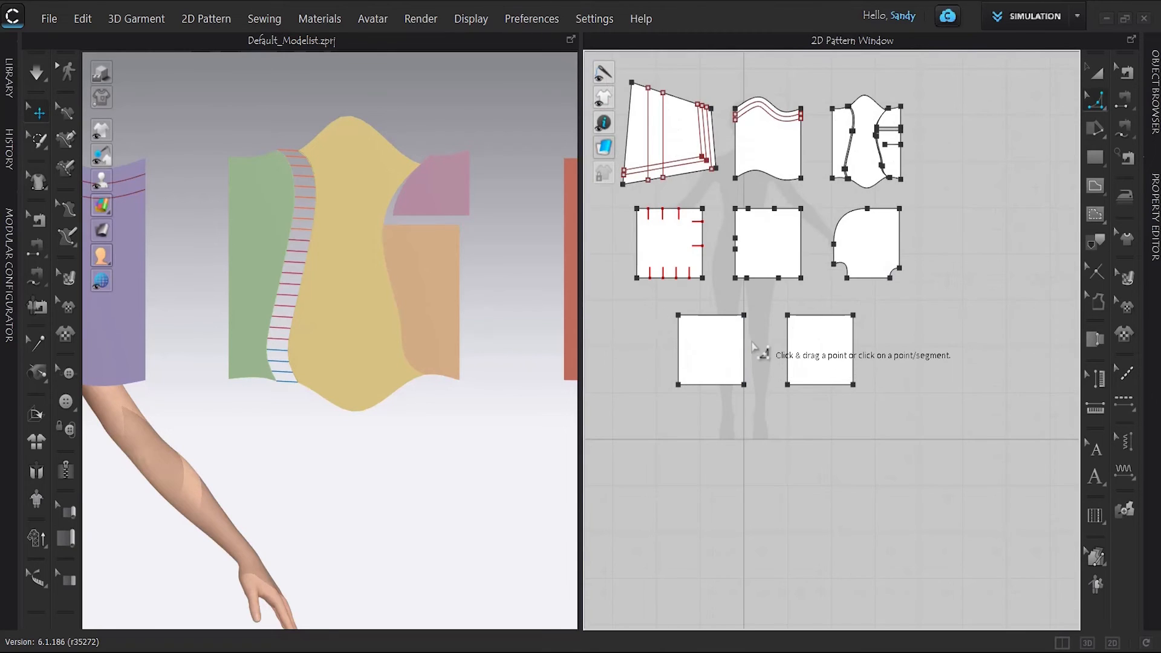
middle_drag(771, 350, 799, 357)
scroll(768, 327, up, 3)
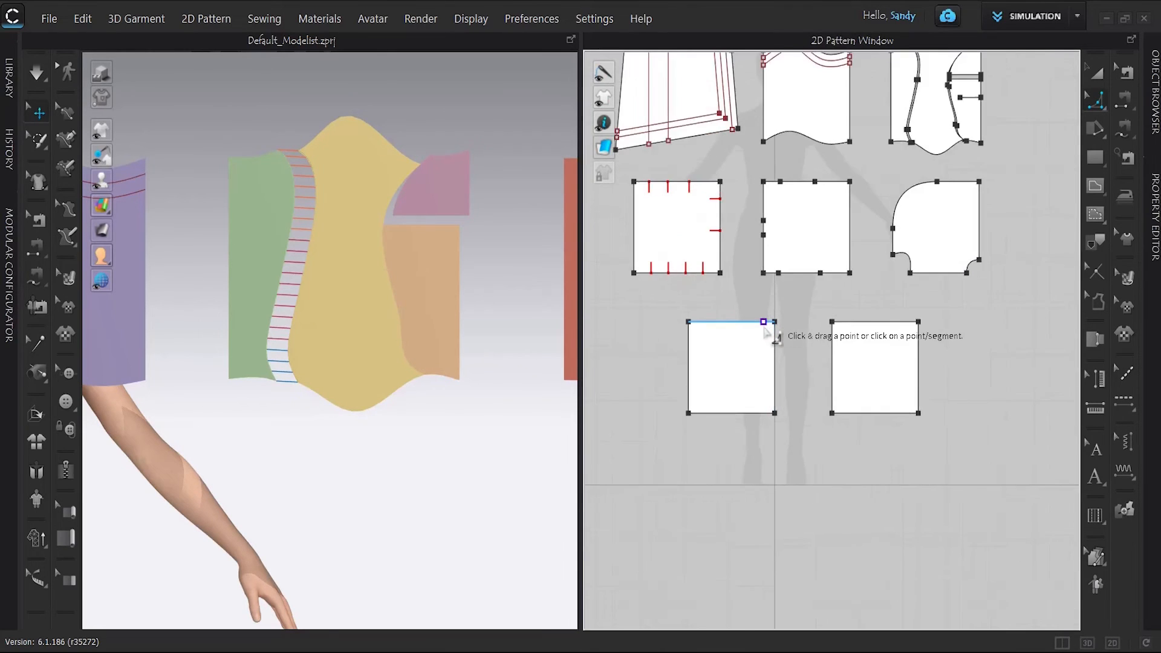
middle_drag(811, 420, 817, 342)
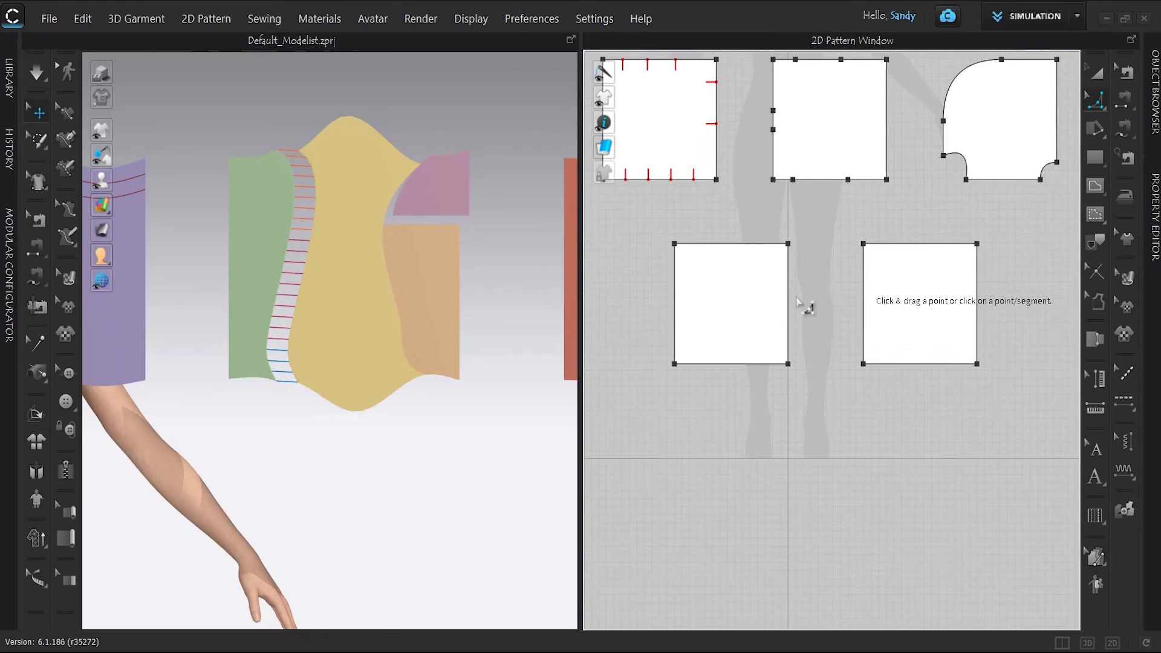
scroll(706, 315, up, 5)
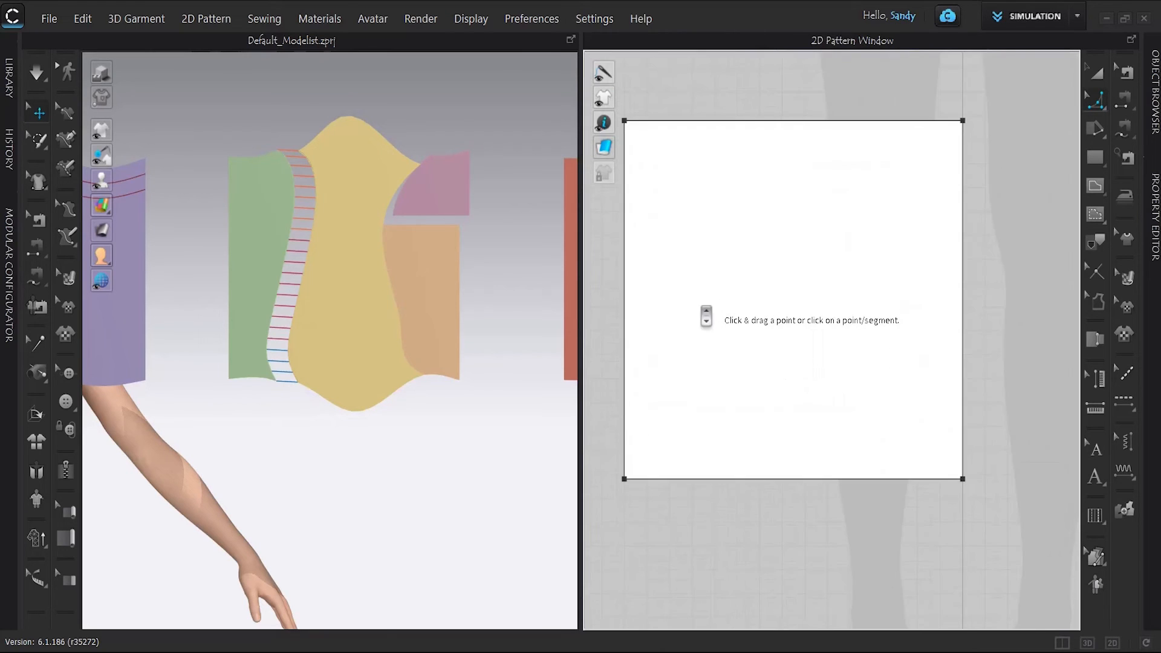
middle_drag(1056, 254, 1074, 263)
click(1096, 125)
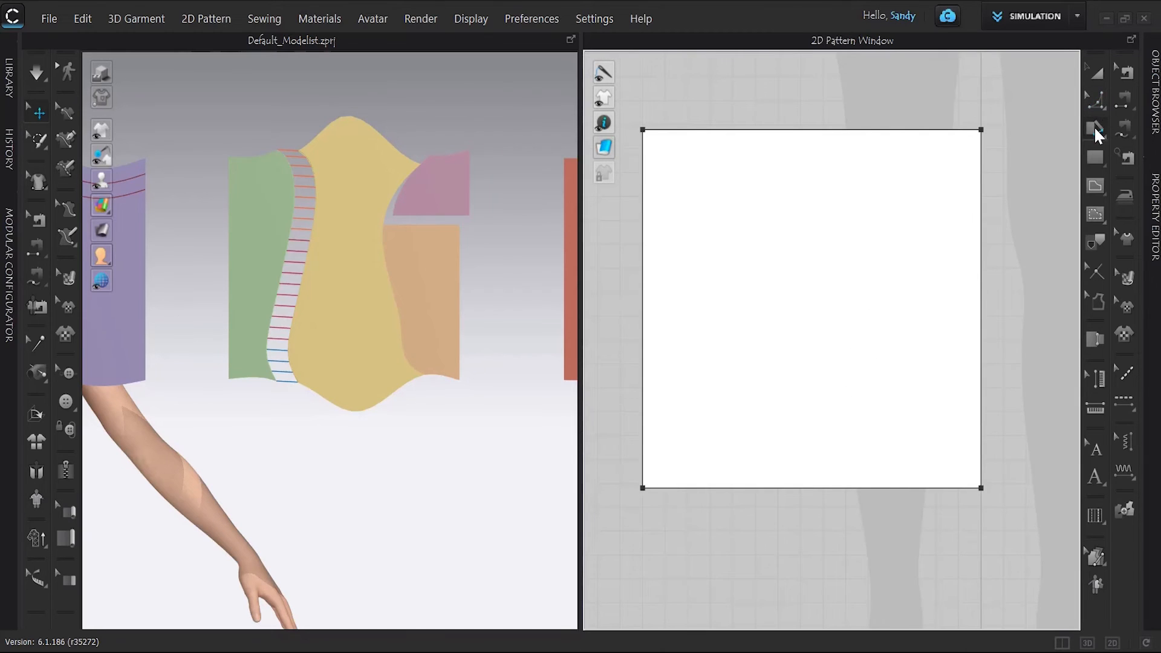
click(1095, 126)
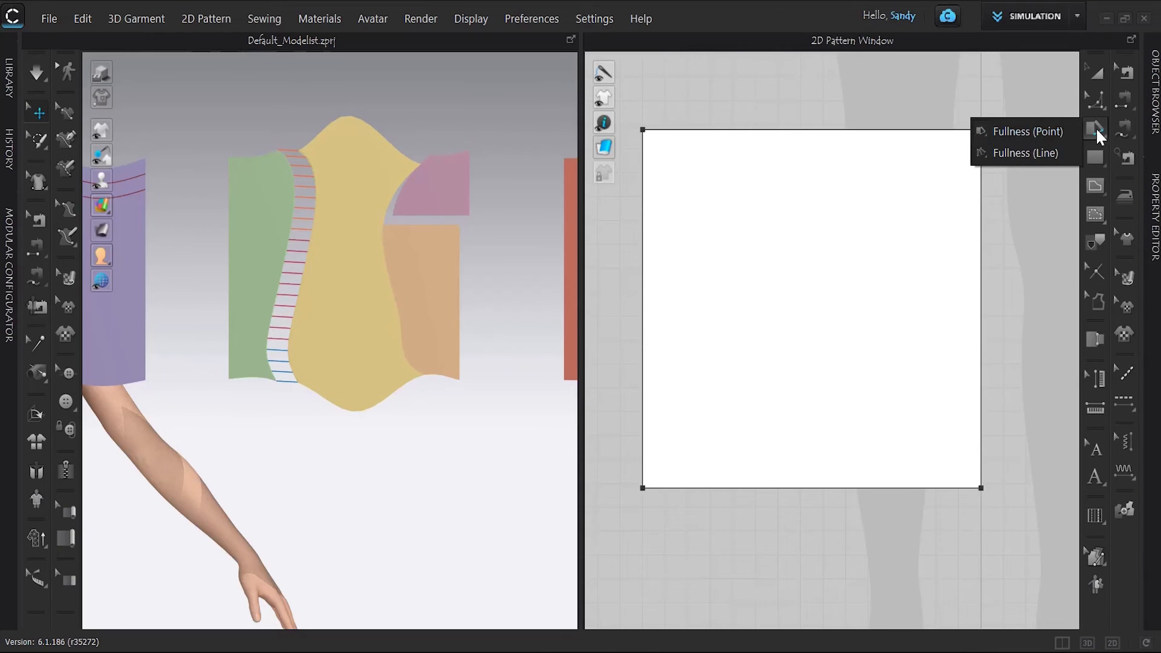
click(1014, 132)
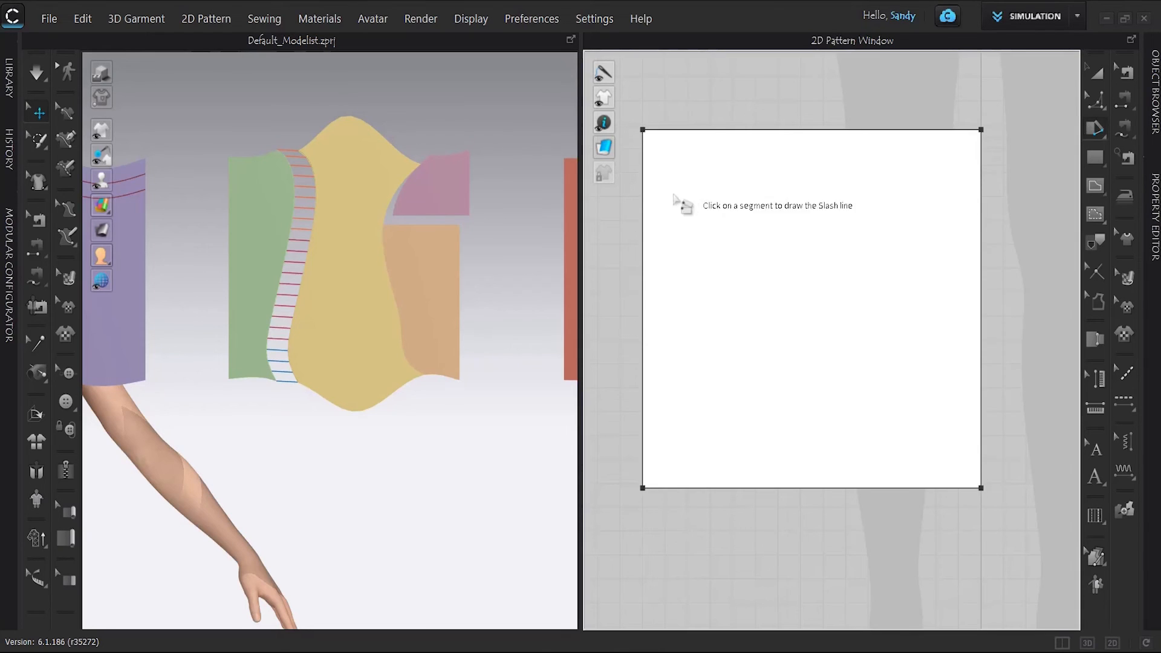
click(703, 130)
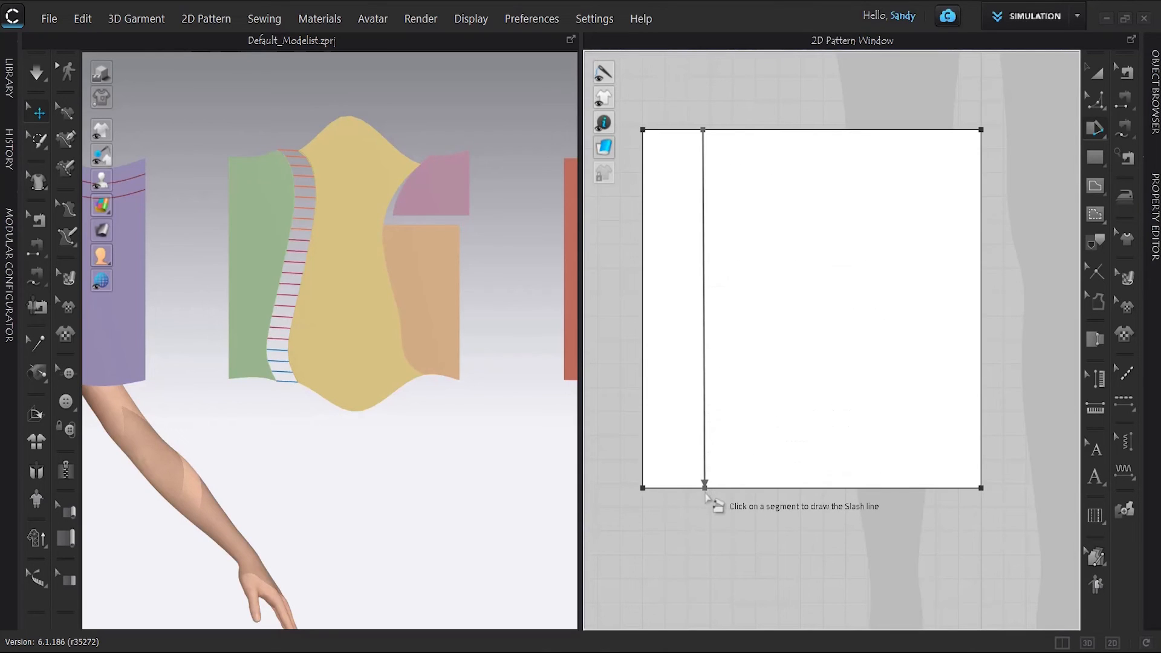
click(705, 492)
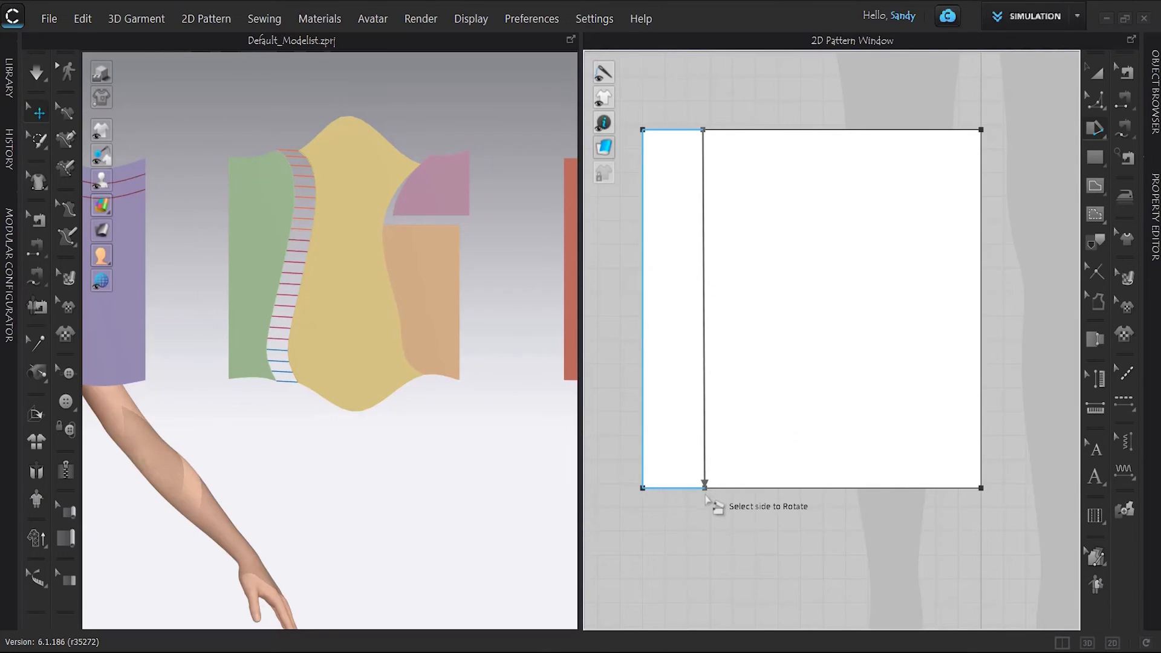
click(720, 231)
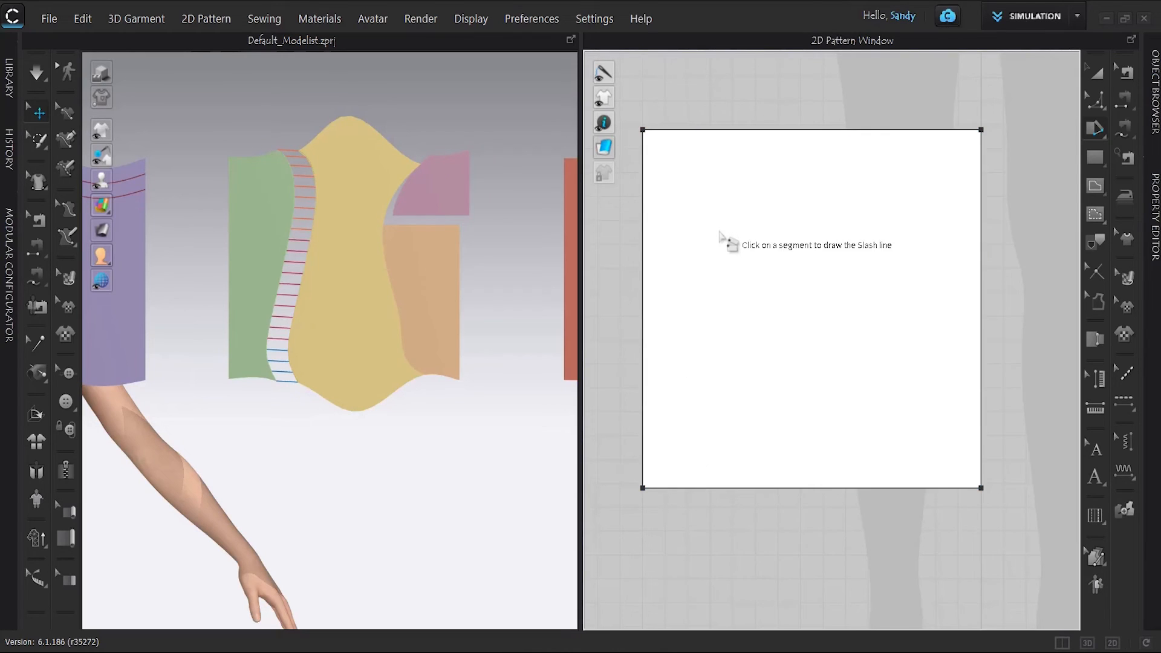
Step: Slash the lower-left square from top to bottom near its left edge and rotate the left section outward to flare the hem
click(716, 130)
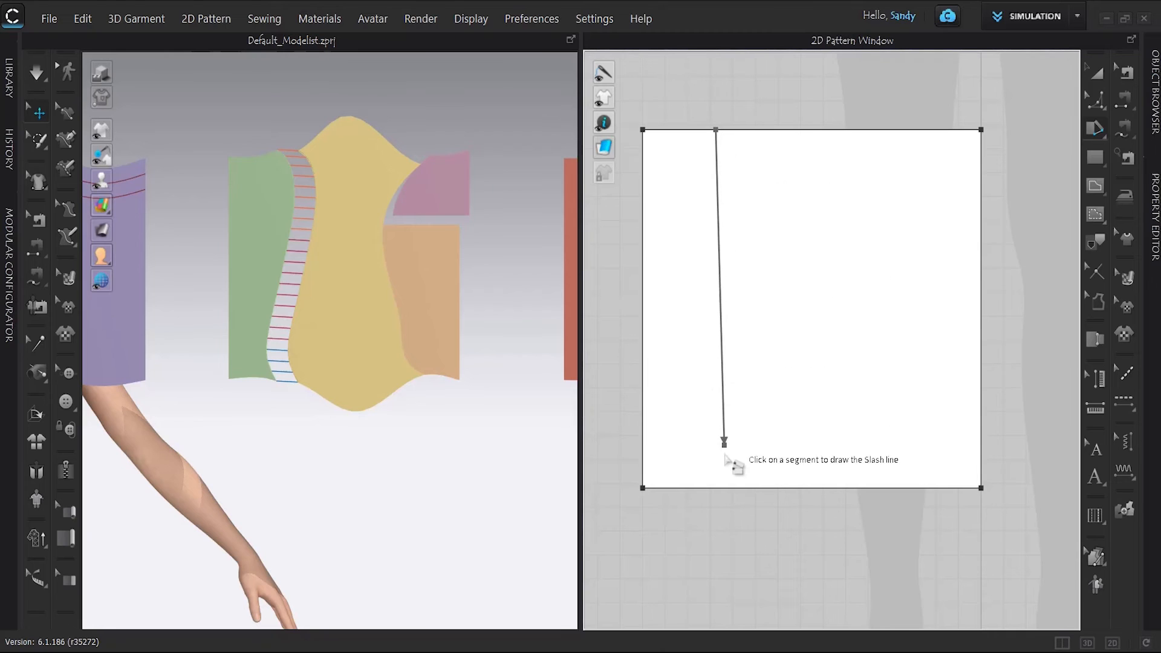
click(720, 488)
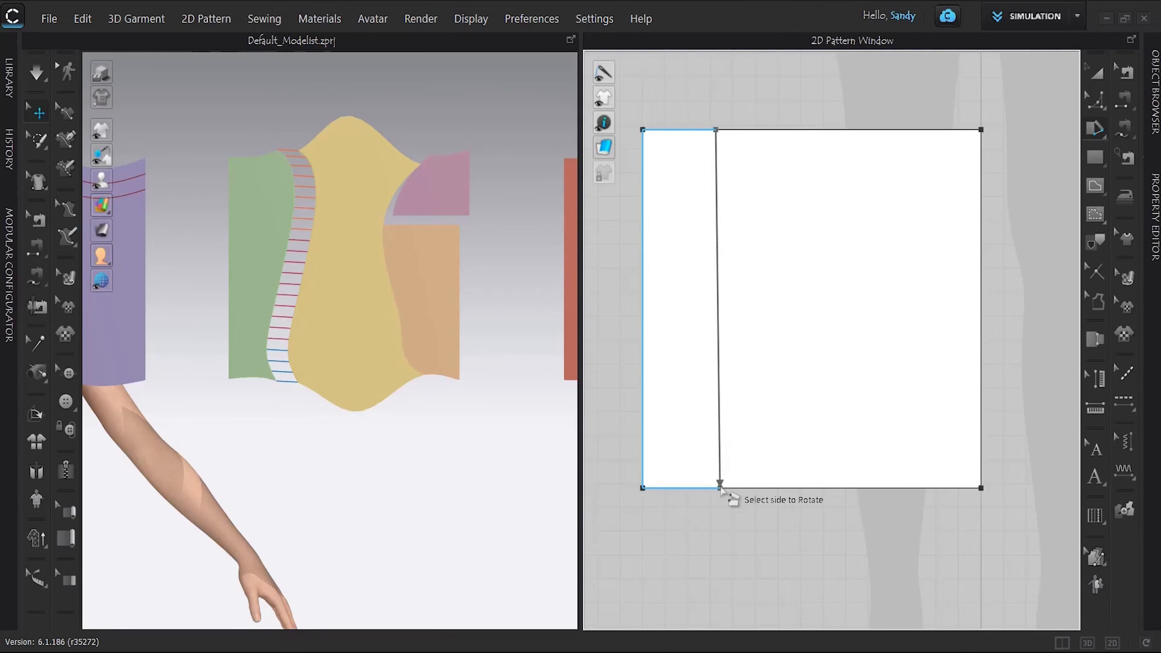
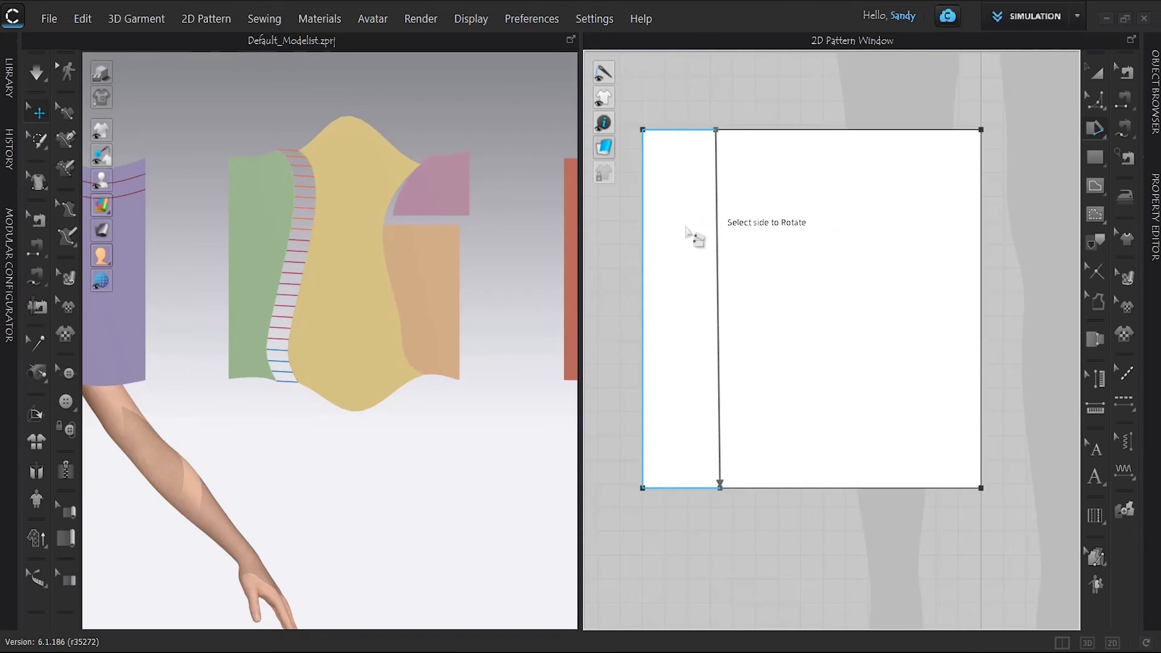
click(695, 481)
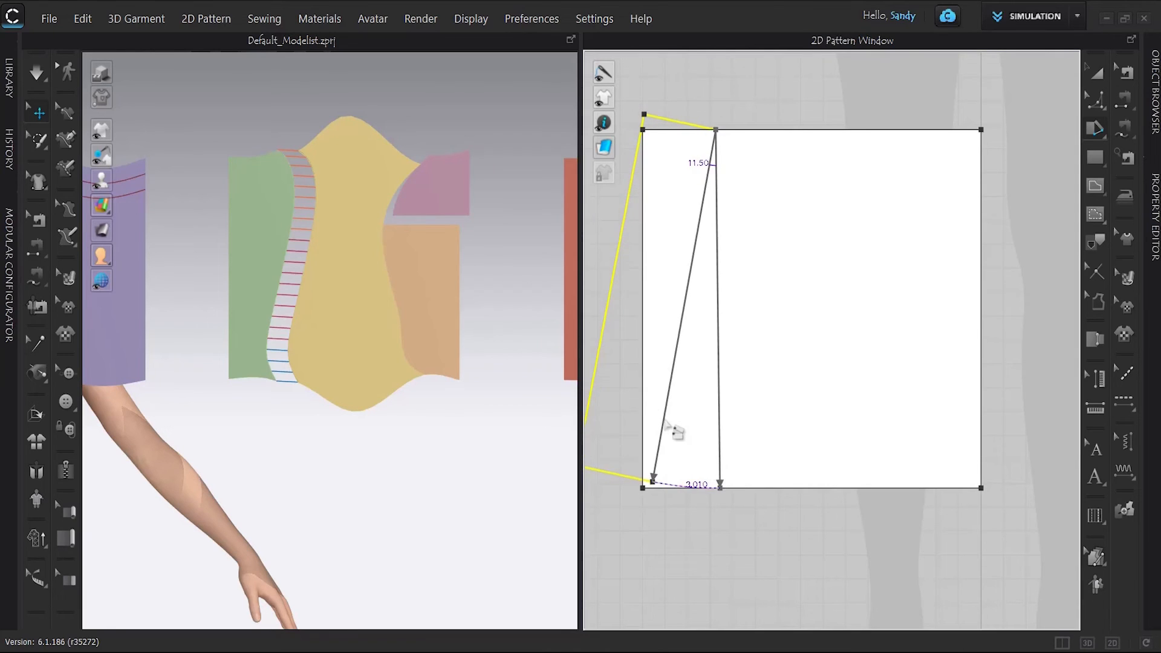
scroll(676, 432, down, 2)
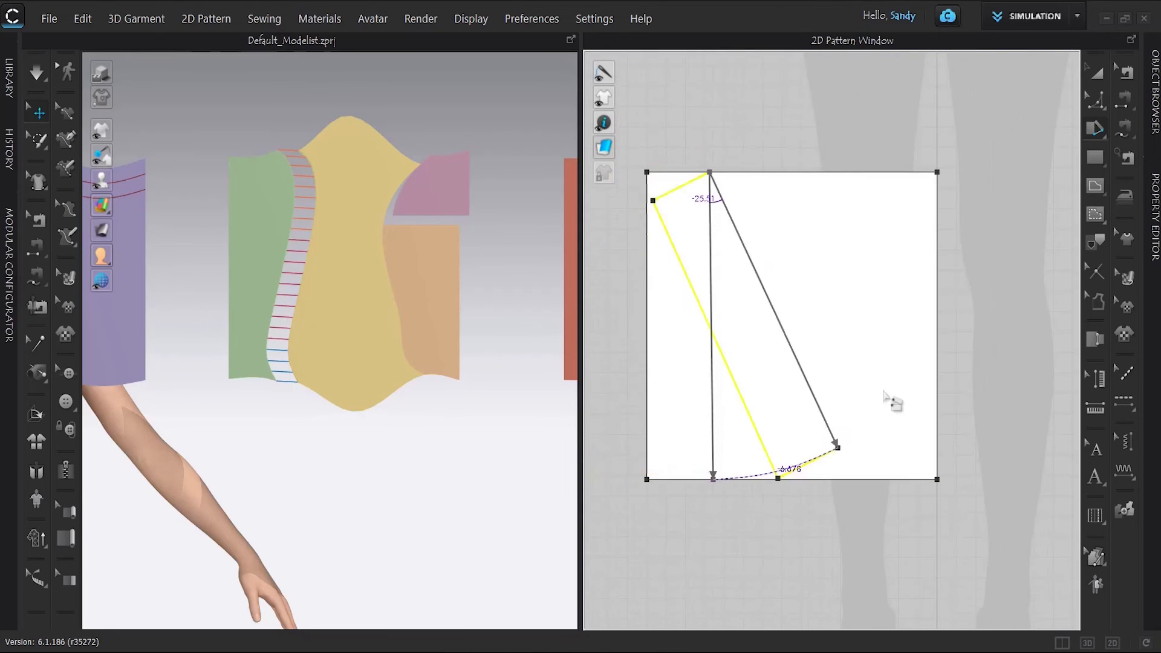
scroll(895, 399, down, 1)
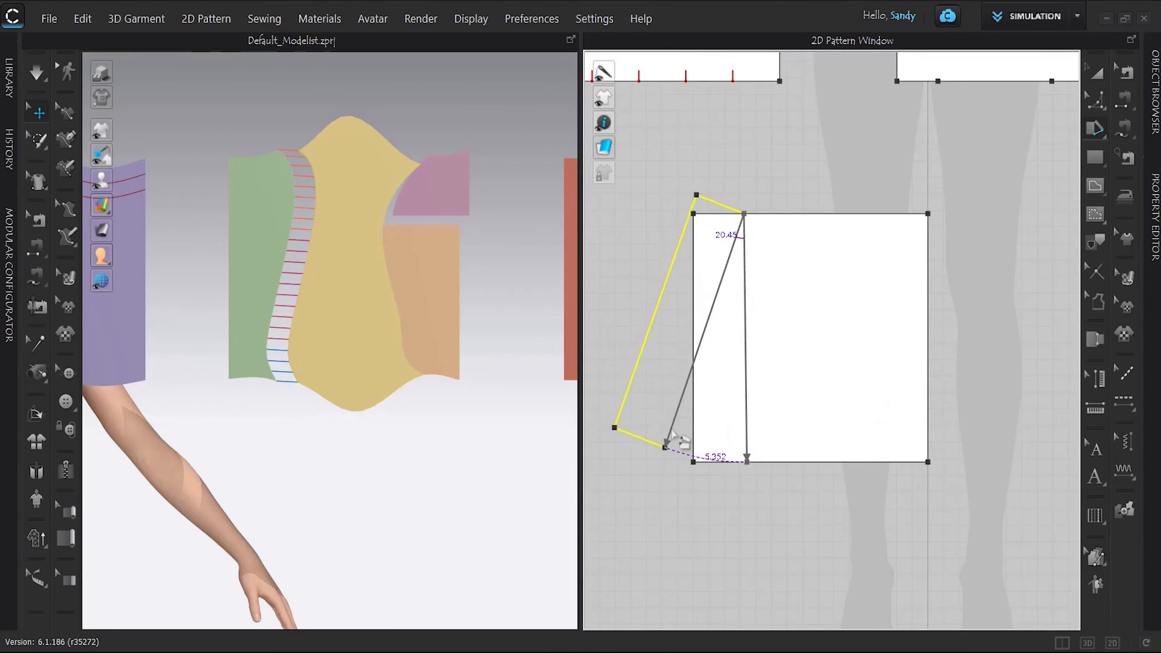
click(696, 459)
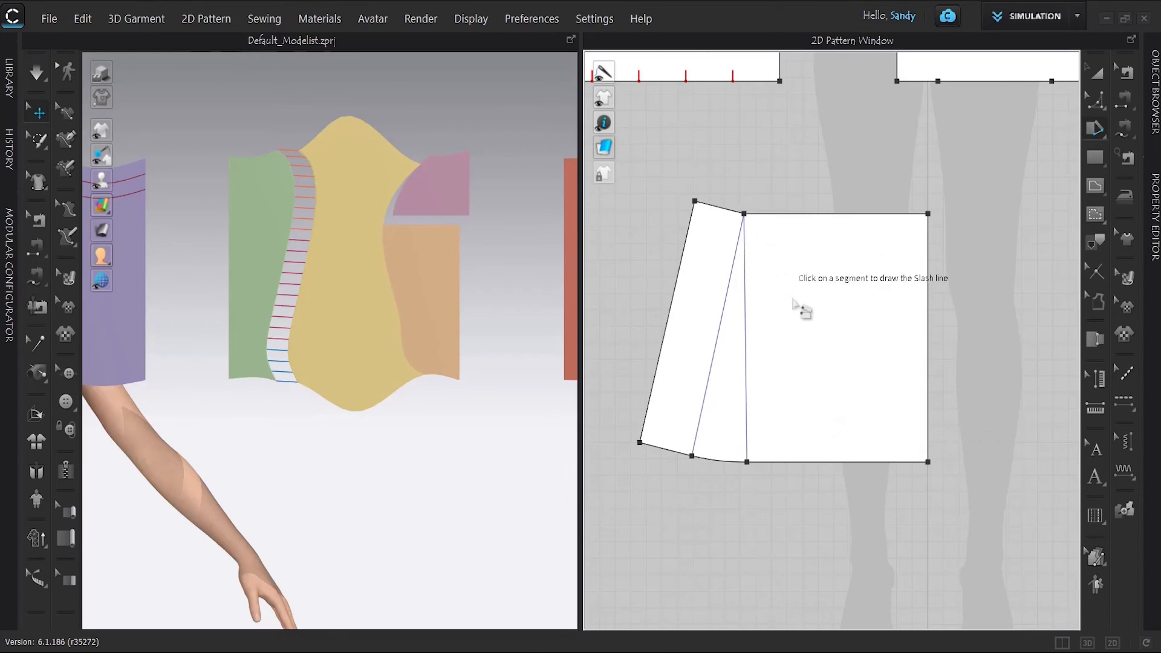
Step: Slash the same pattern vertically right of the first flare and spread its right section outward about 5.7 in at the hem
click(816, 214)
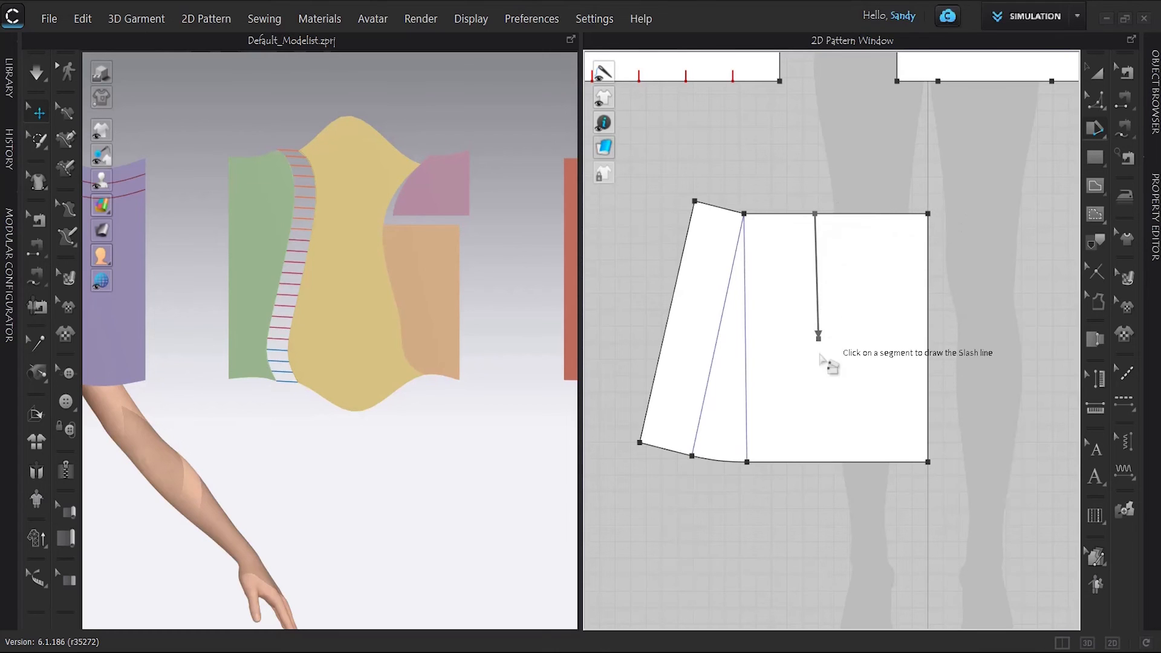
click(819, 460)
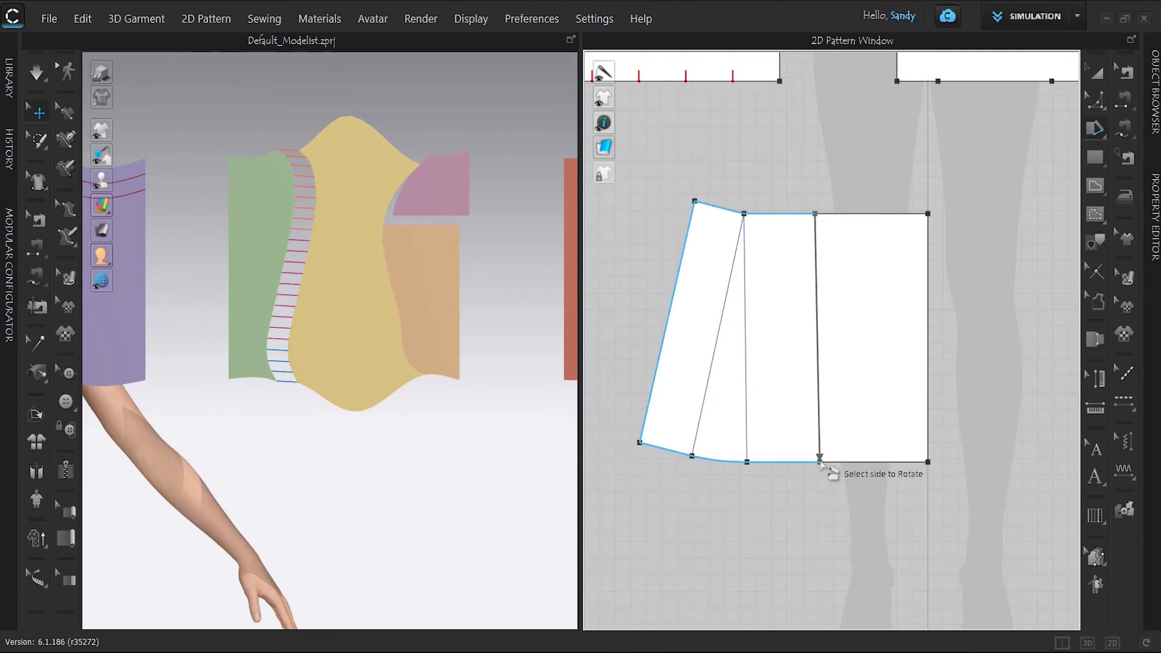
click(884, 447)
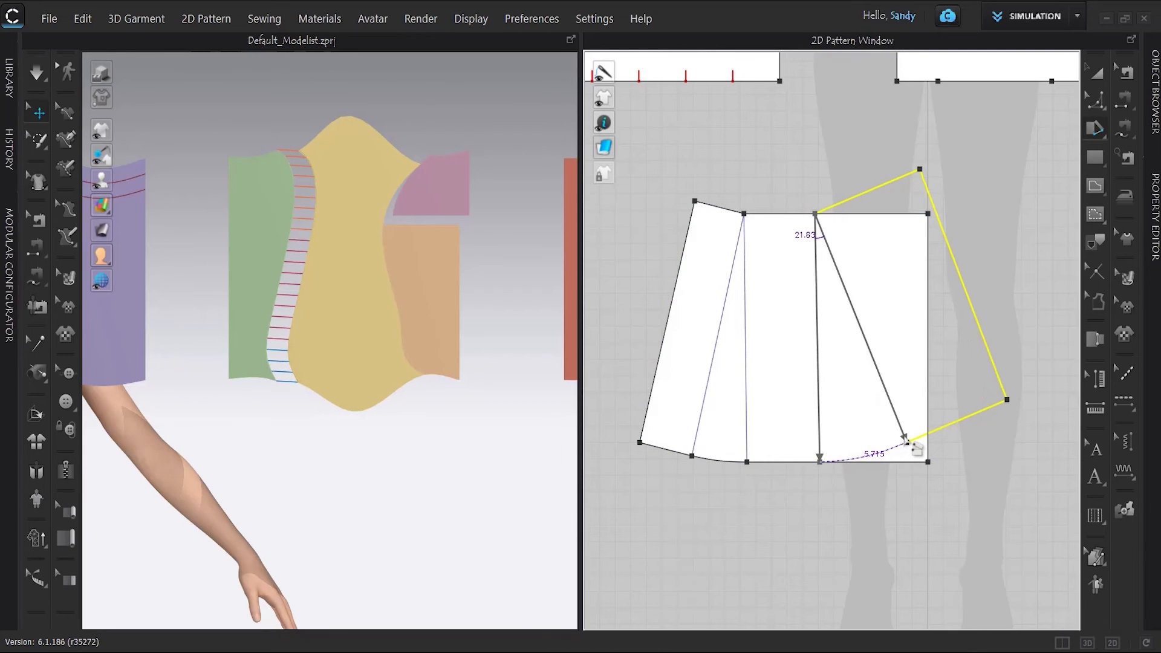
click(908, 441)
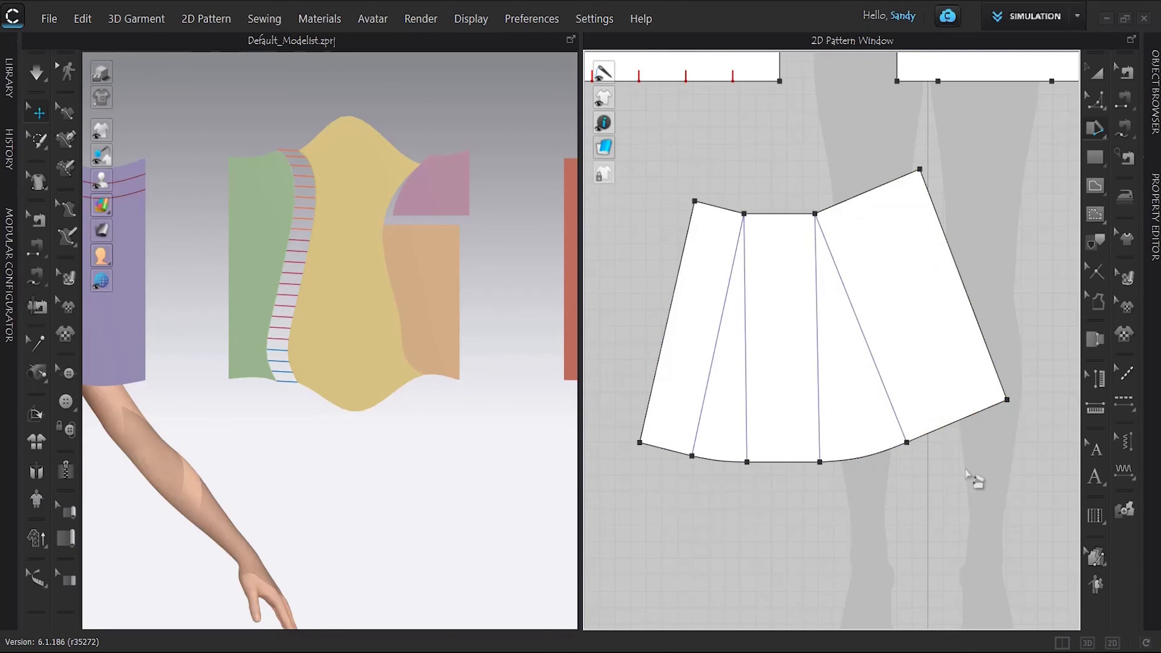
Step: Distribute 3 evenly spaced internal lines between the left and right edges of the remaining untouched square
scroll(836, 312, up, 1)
scroll(837, 311, down, 4)
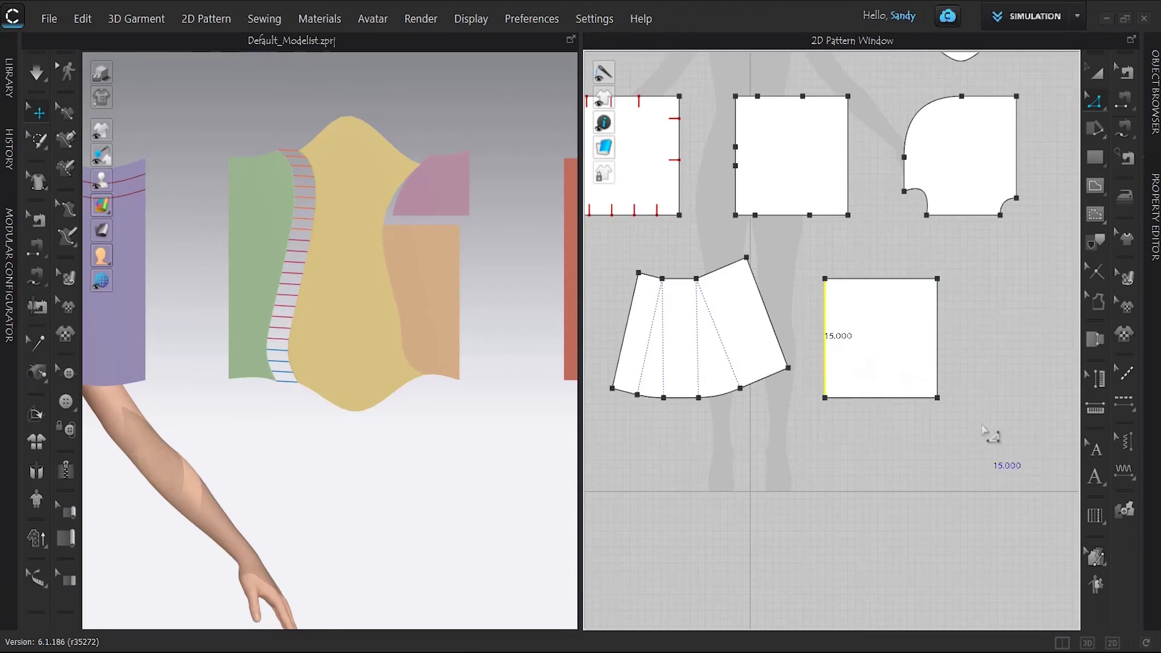
right_click(936, 334)
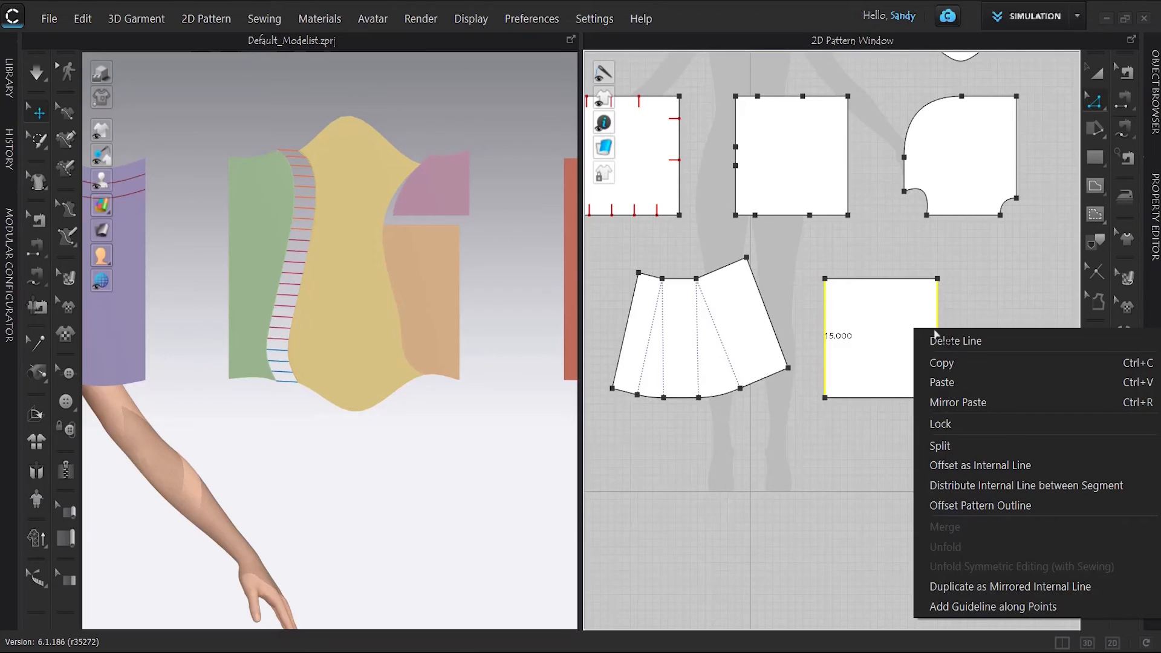
click(958, 482)
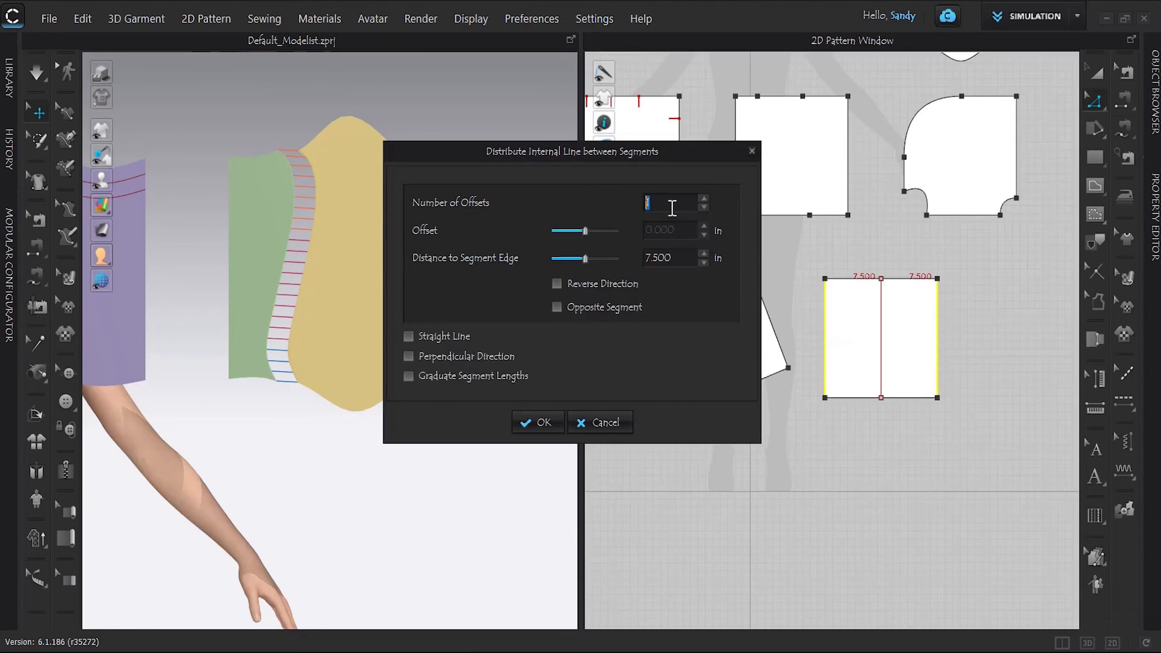
scroll(661, 206, up, 3)
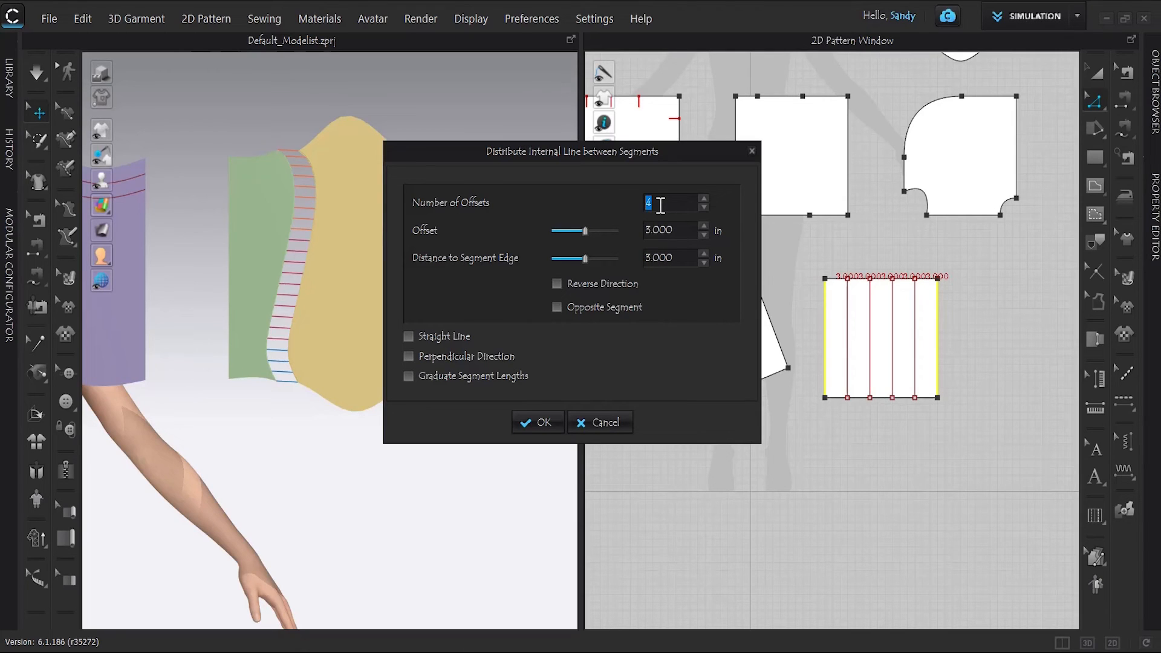
scroll(660, 206, up, 1)
scroll(660, 206, down, 2)
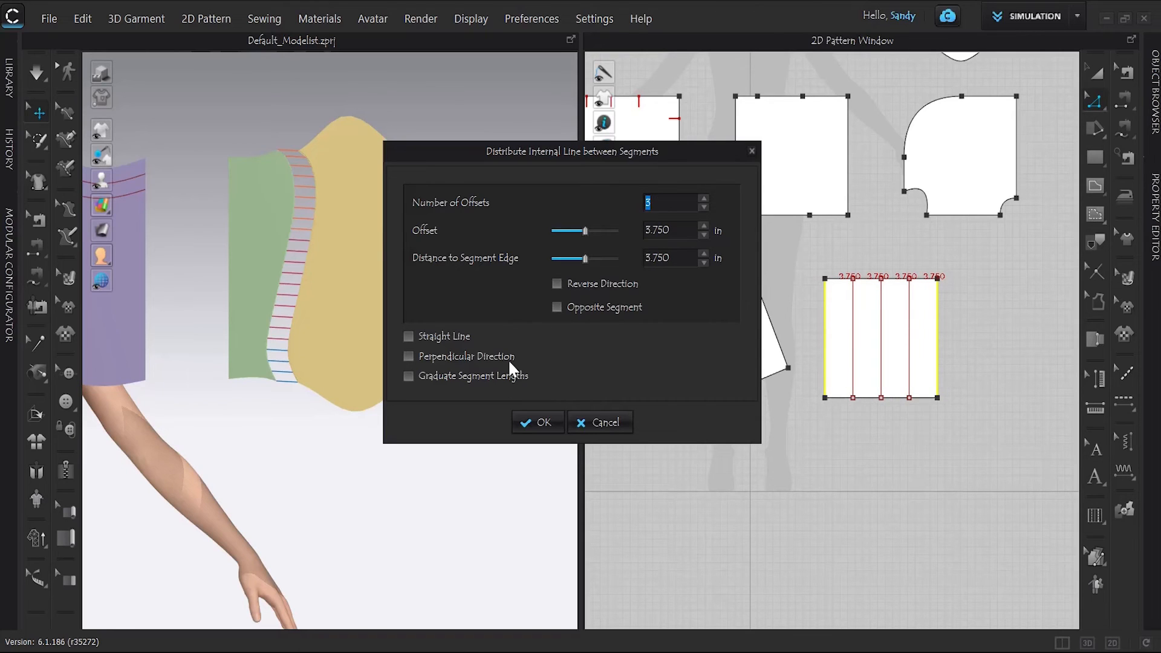
click(553, 415)
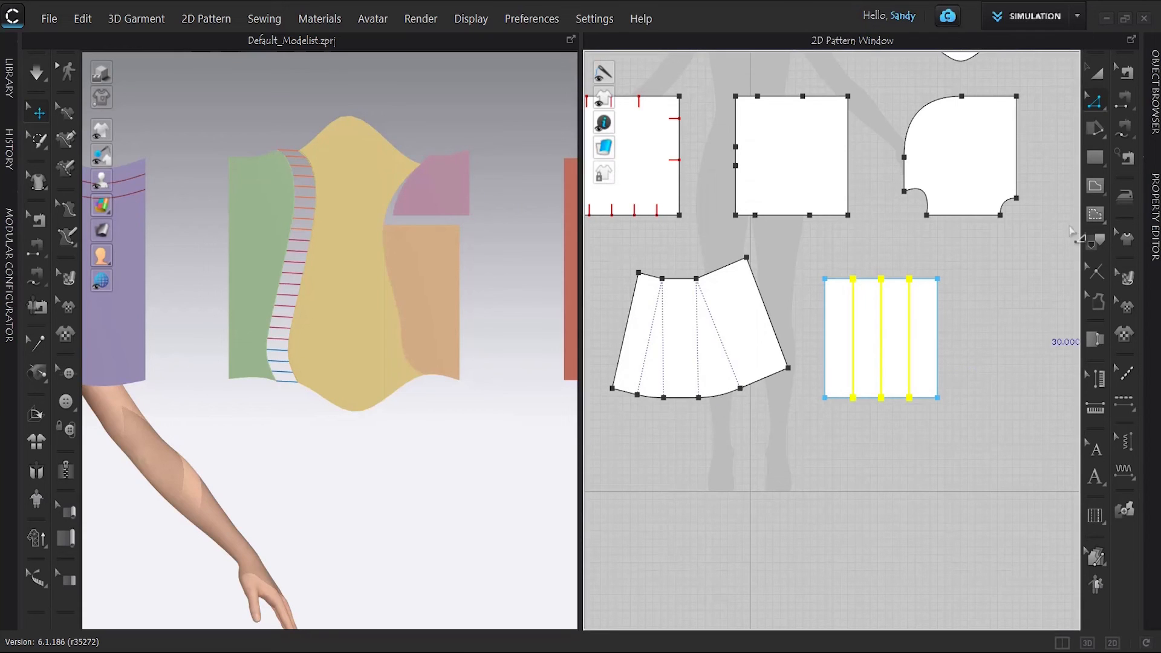
Step: Using Fullness (Point), slash the square along its left internal line from the top and spread the left section outward by 2 in
click(1093, 130)
click(996, 132)
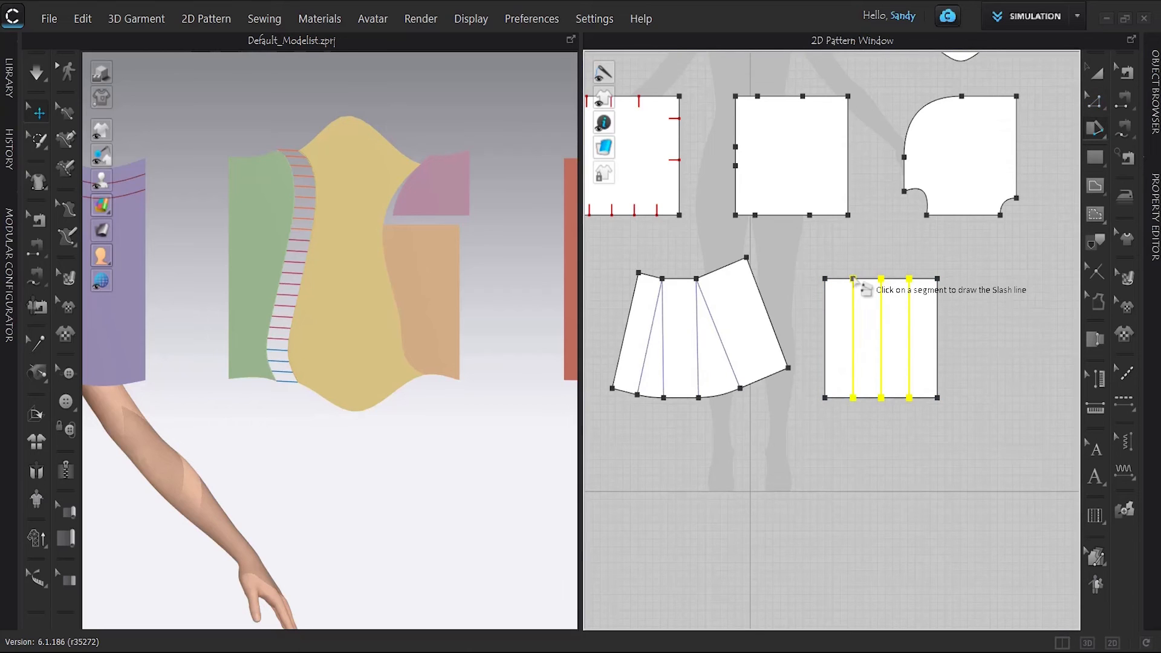
scroll(853, 363, up, 2)
scroll(853, 363, up, 1)
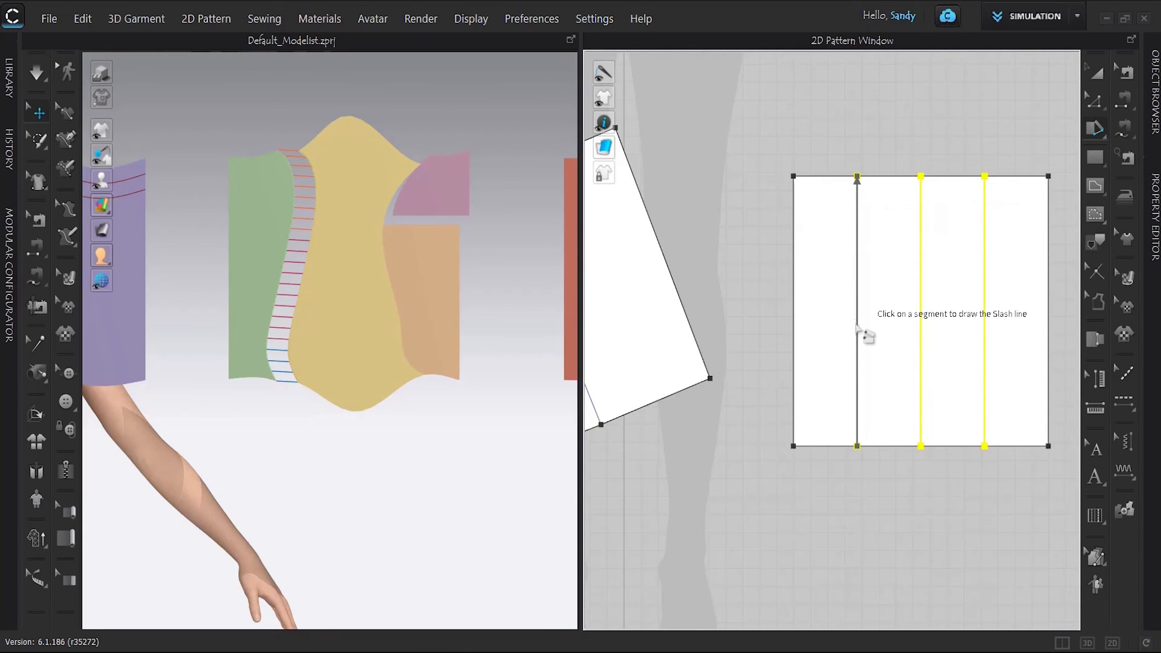
click(856, 392)
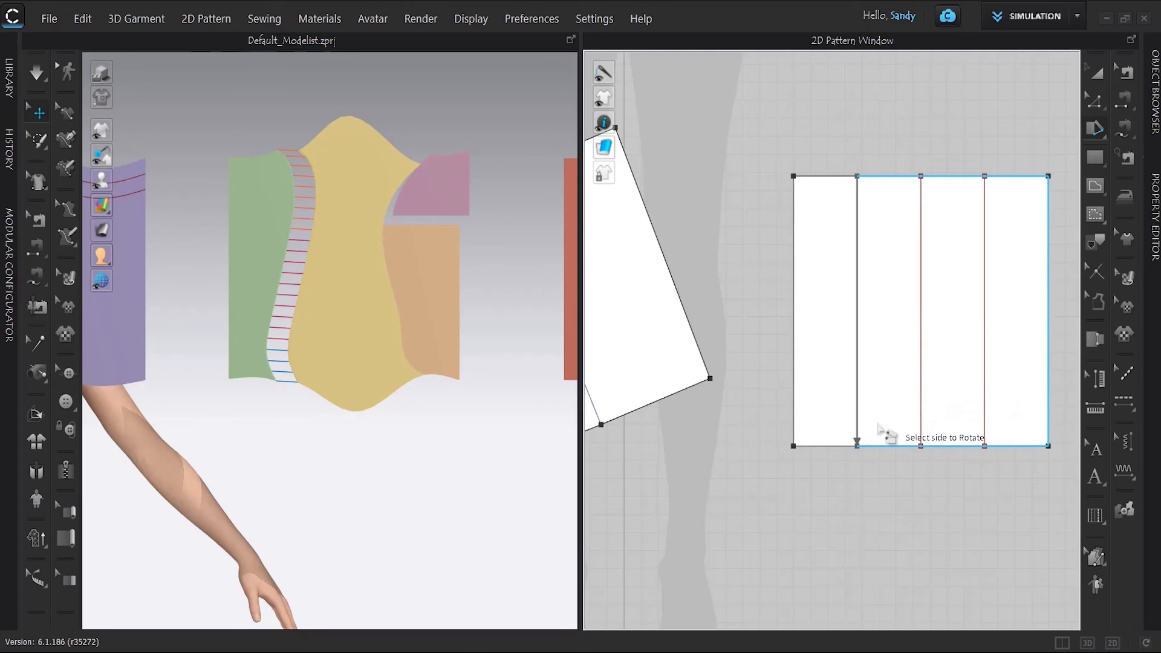
click(849, 443)
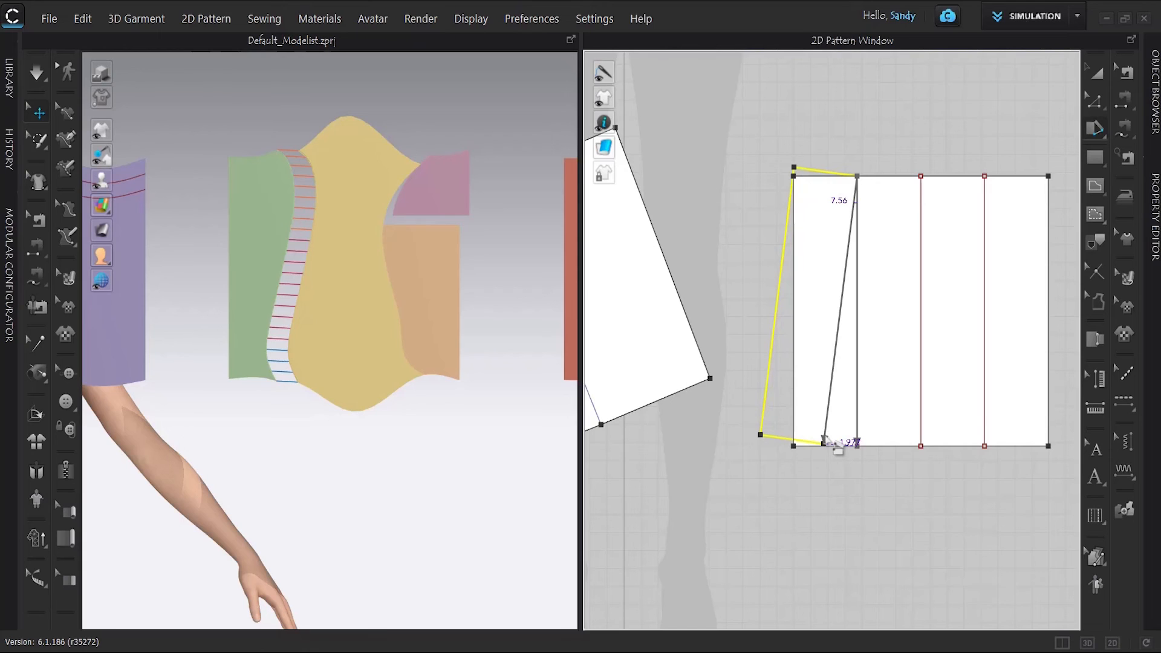
click(824, 438)
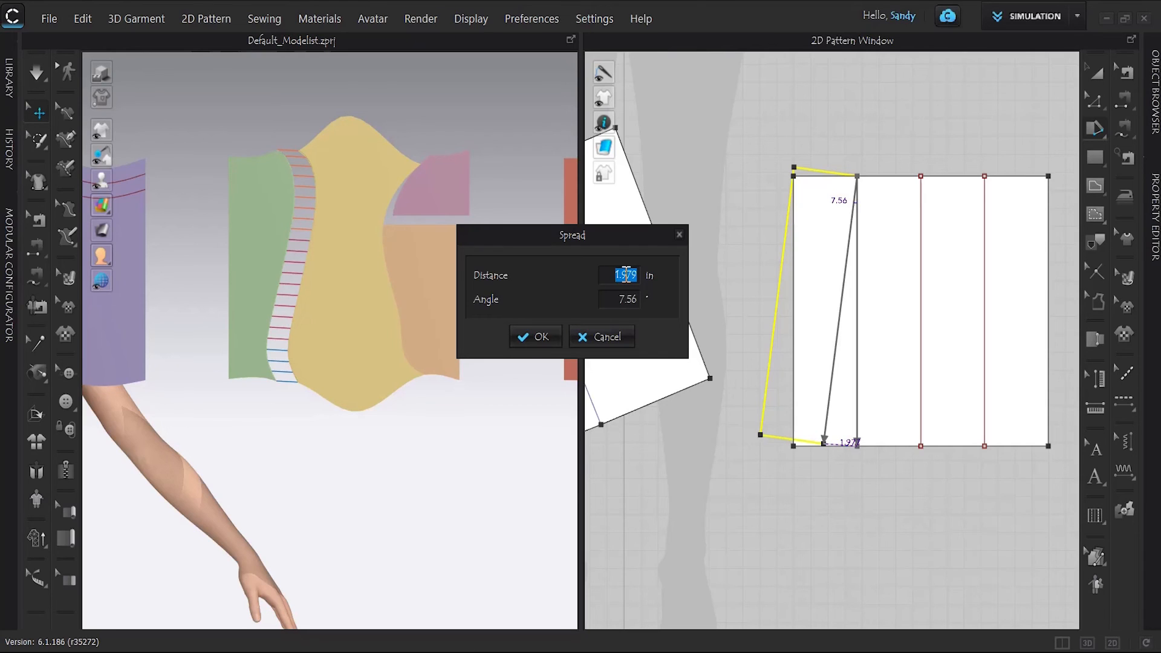
text(2)
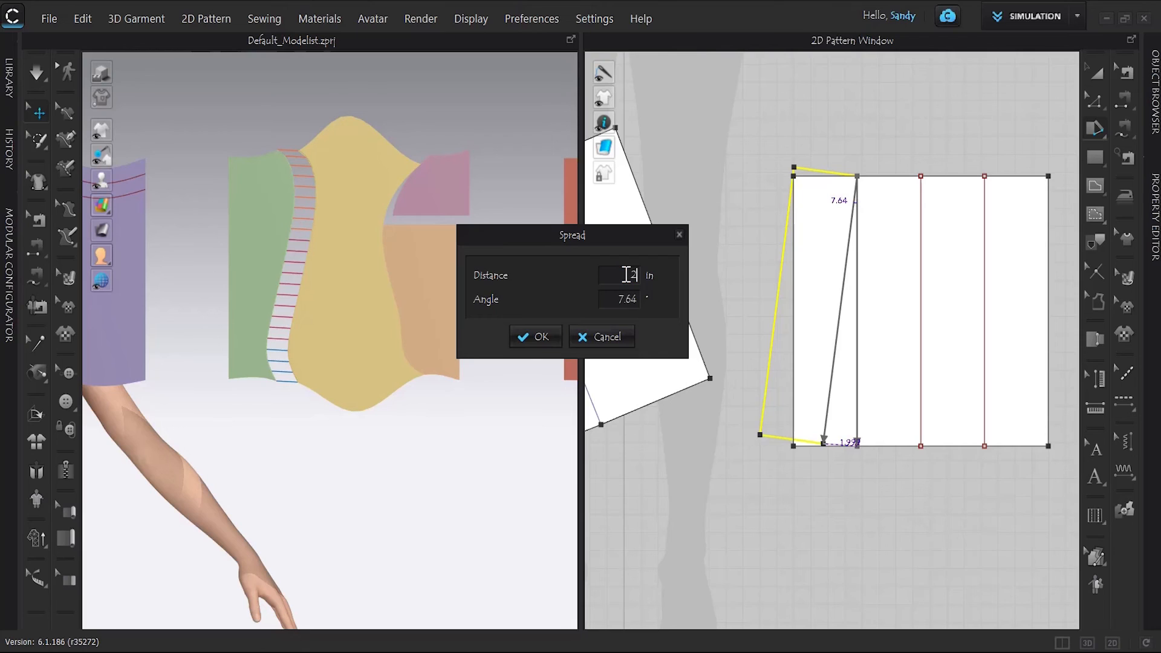
click(535, 337)
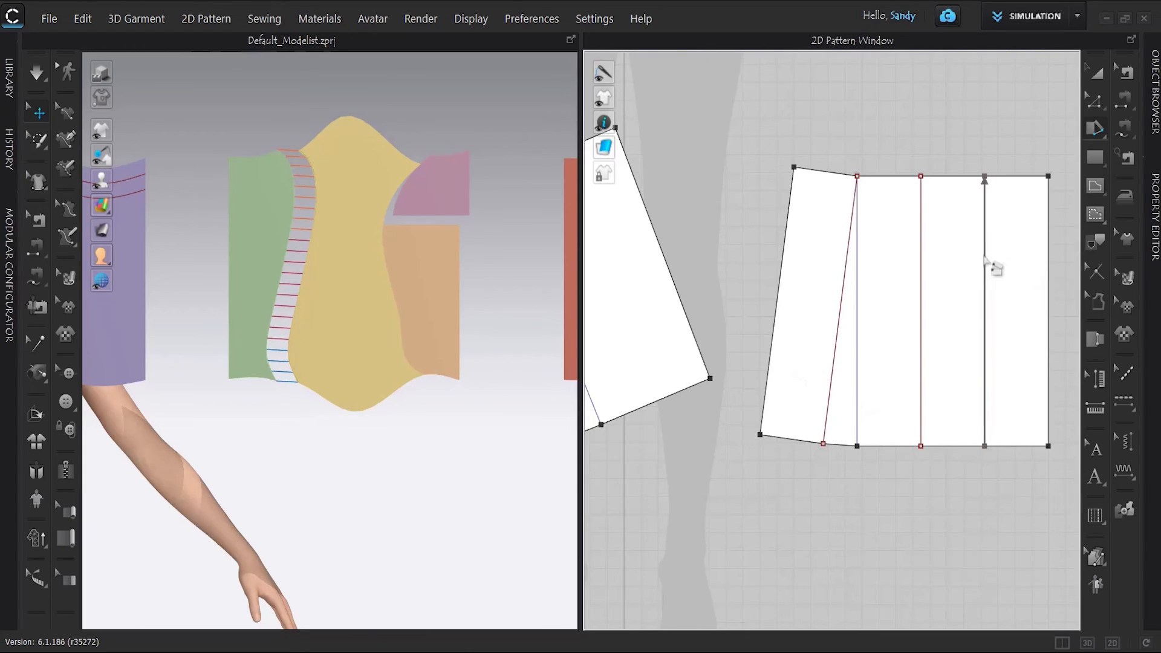
Step: Slash the same pattern along its right internal line and spread the right section outward by 2 in
click(987, 393)
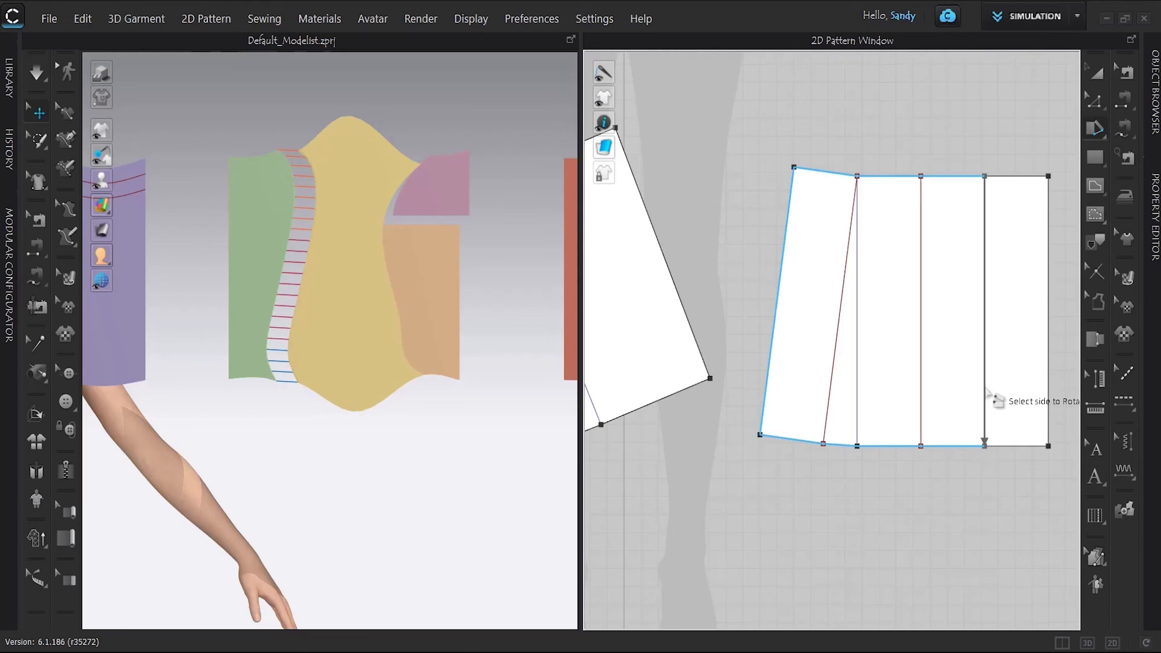
click(1005, 417)
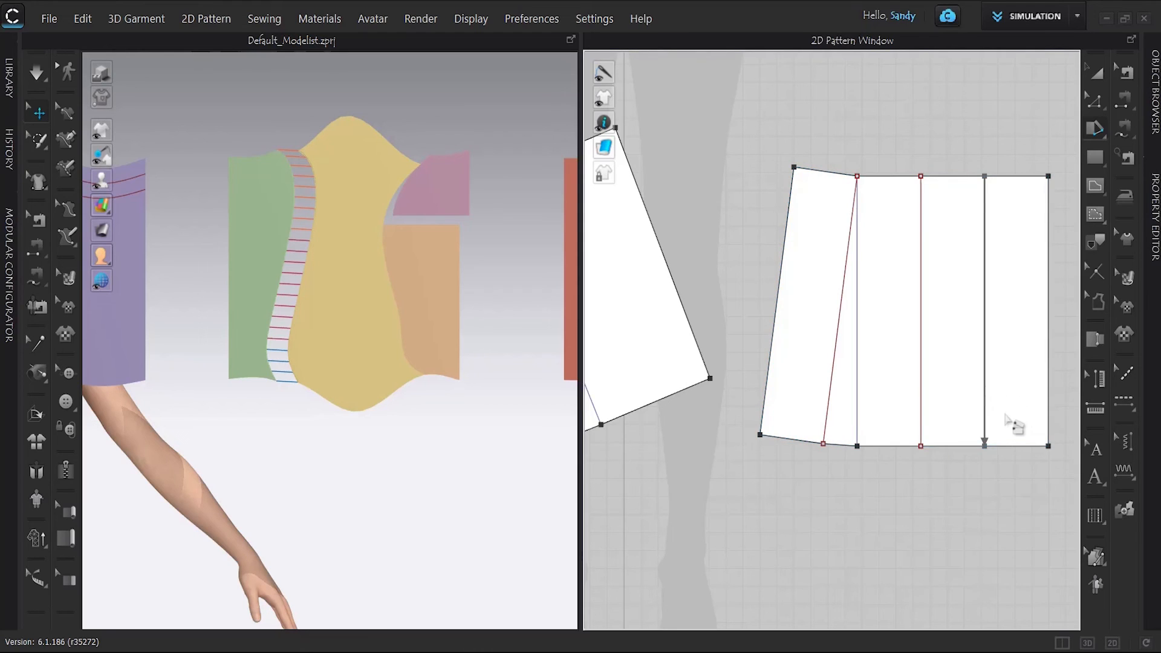
click(1022, 427)
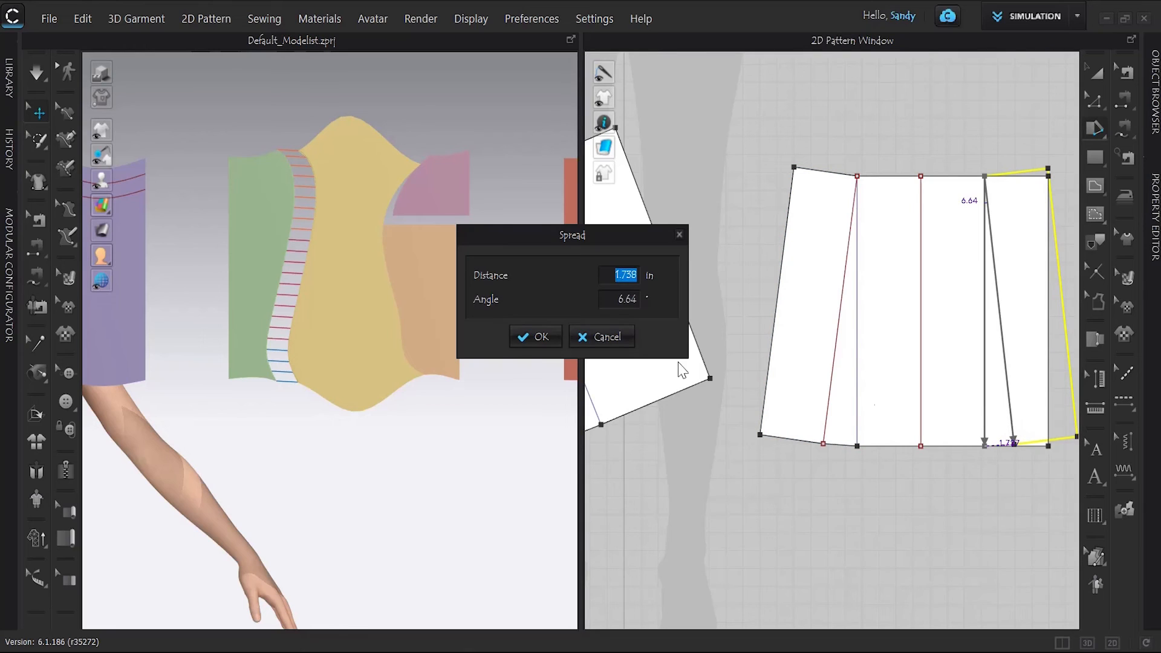
text(2)
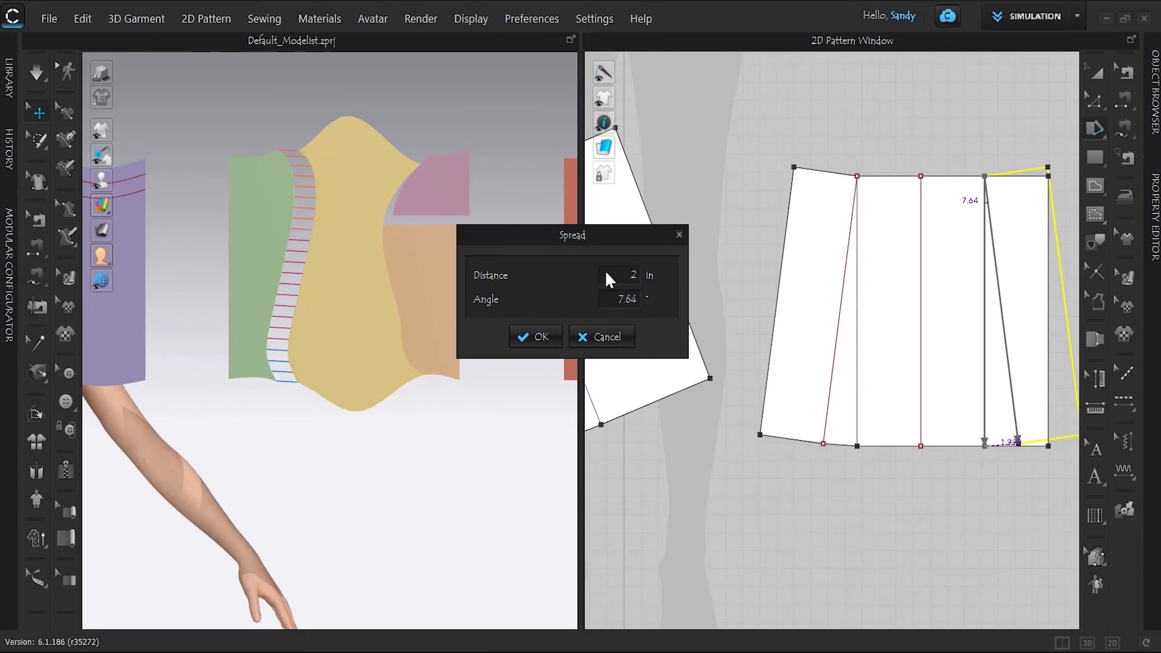
click(523, 339)
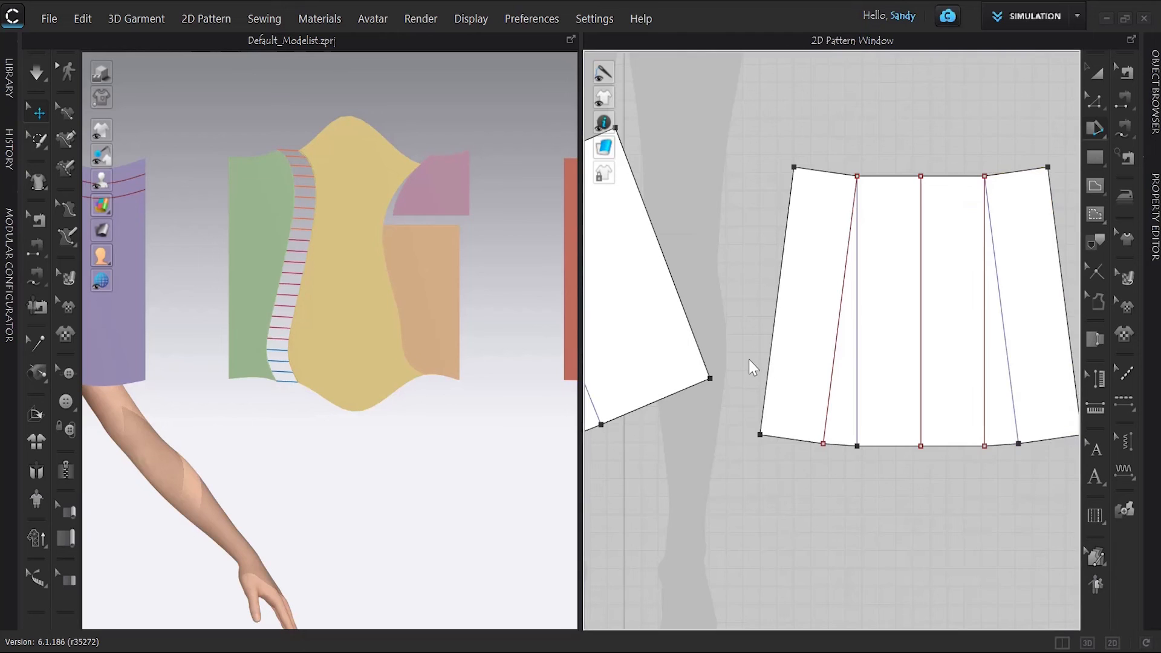
Step: Slash the pattern along its middle internal line and spread both sides evenly by a total distance of 4 in
scroll(748, 360, up, 2)
scroll(749, 360, down, 2)
scroll(753, 365, down, 1)
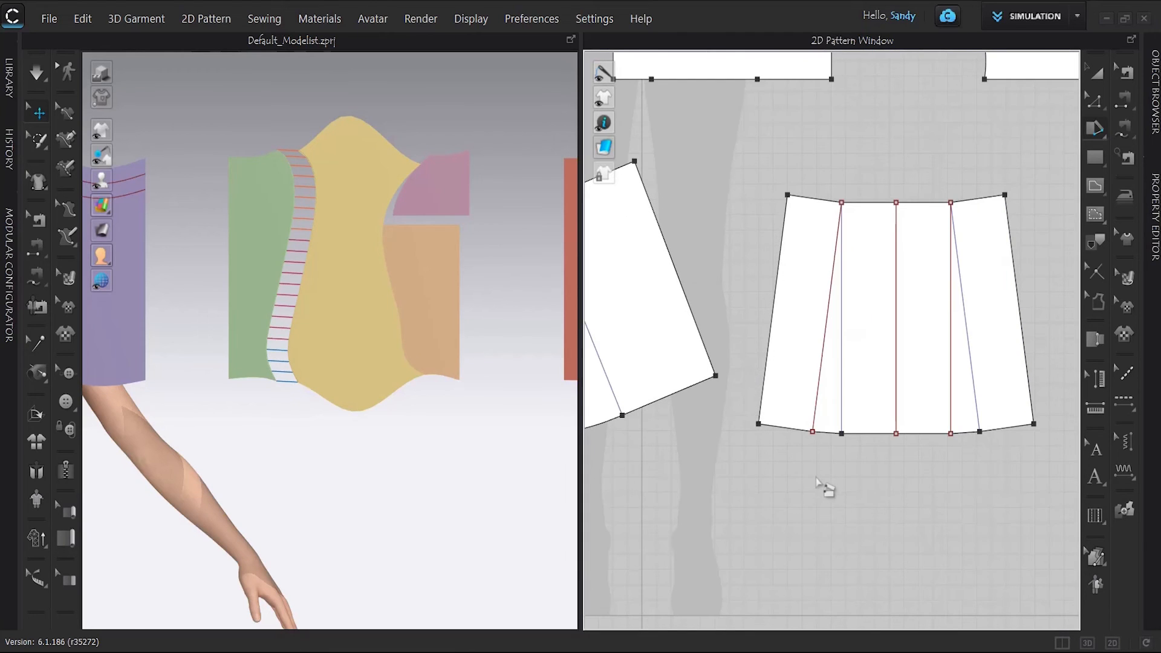
click(898, 263)
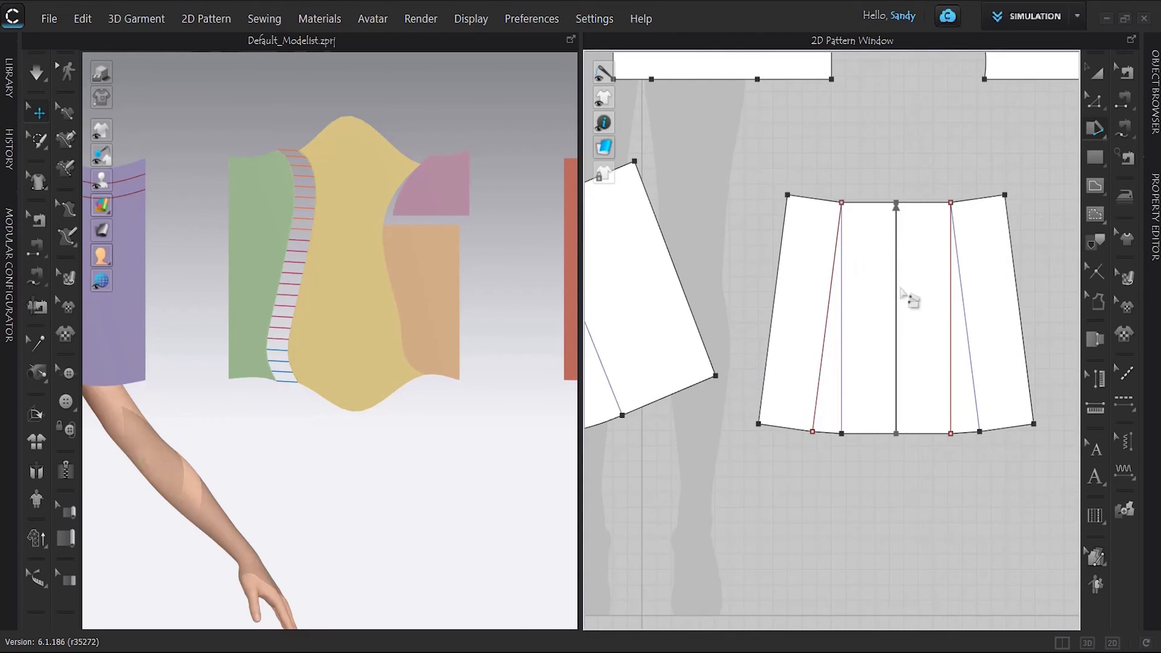
click(897, 392)
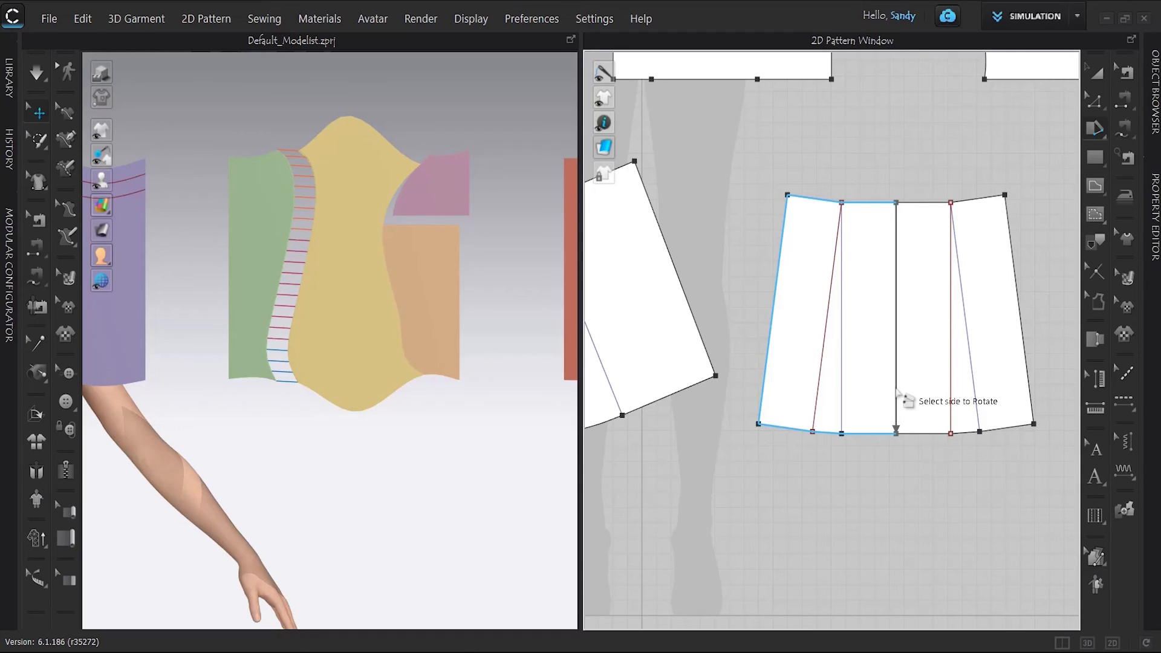
click(898, 392)
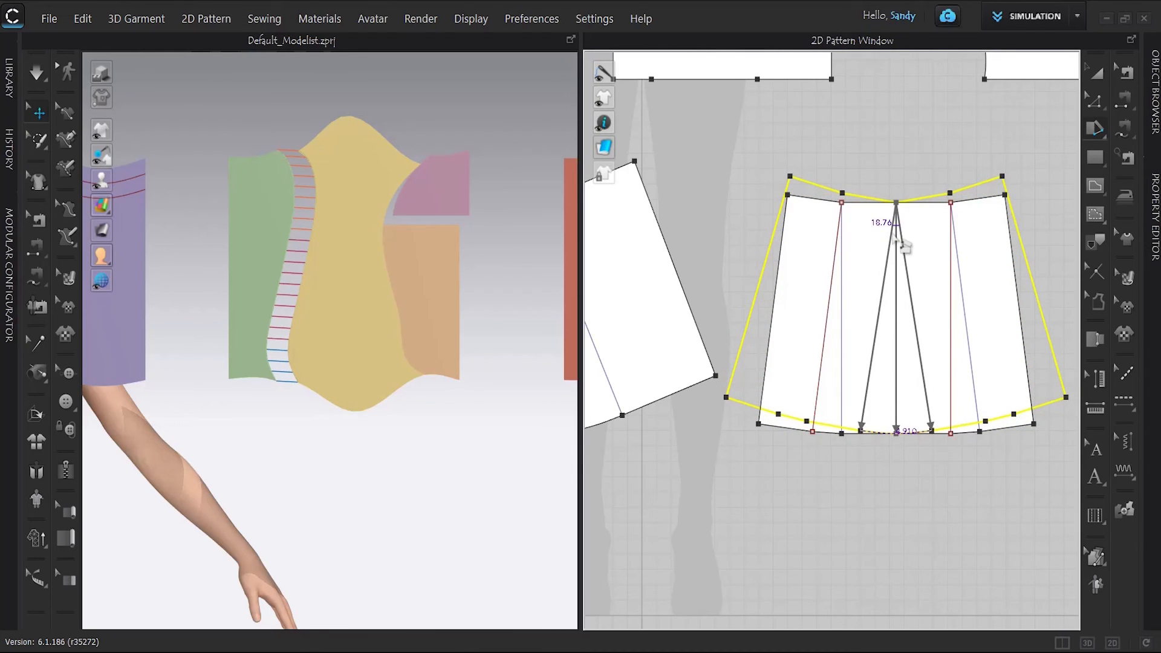
click(901, 242)
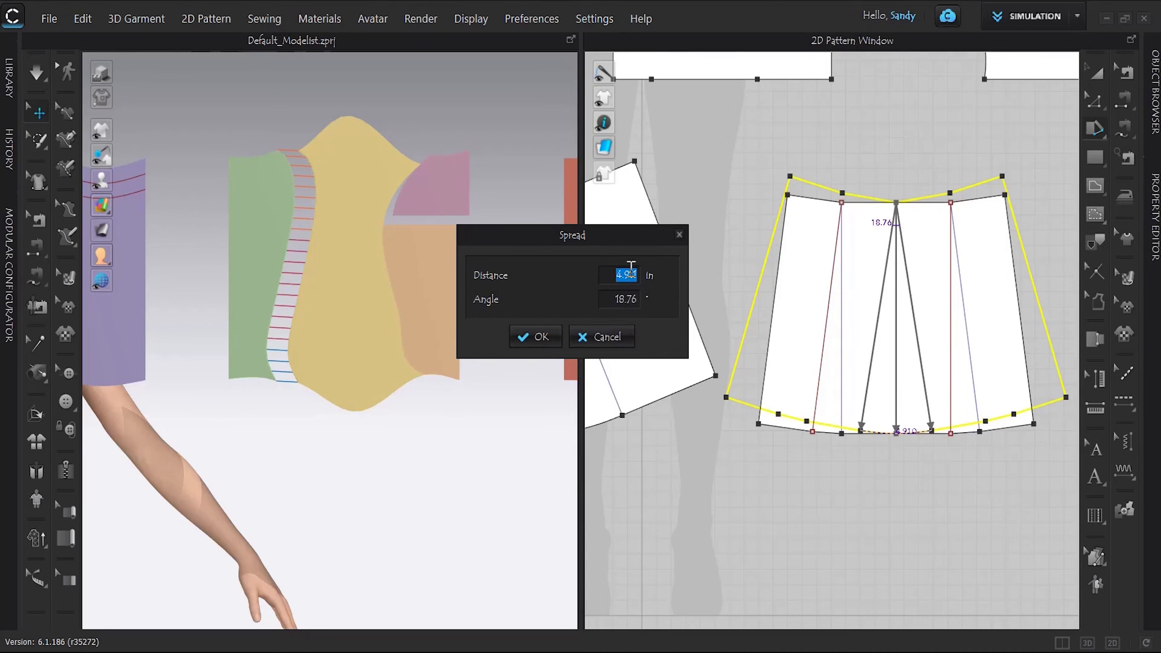
text(2)
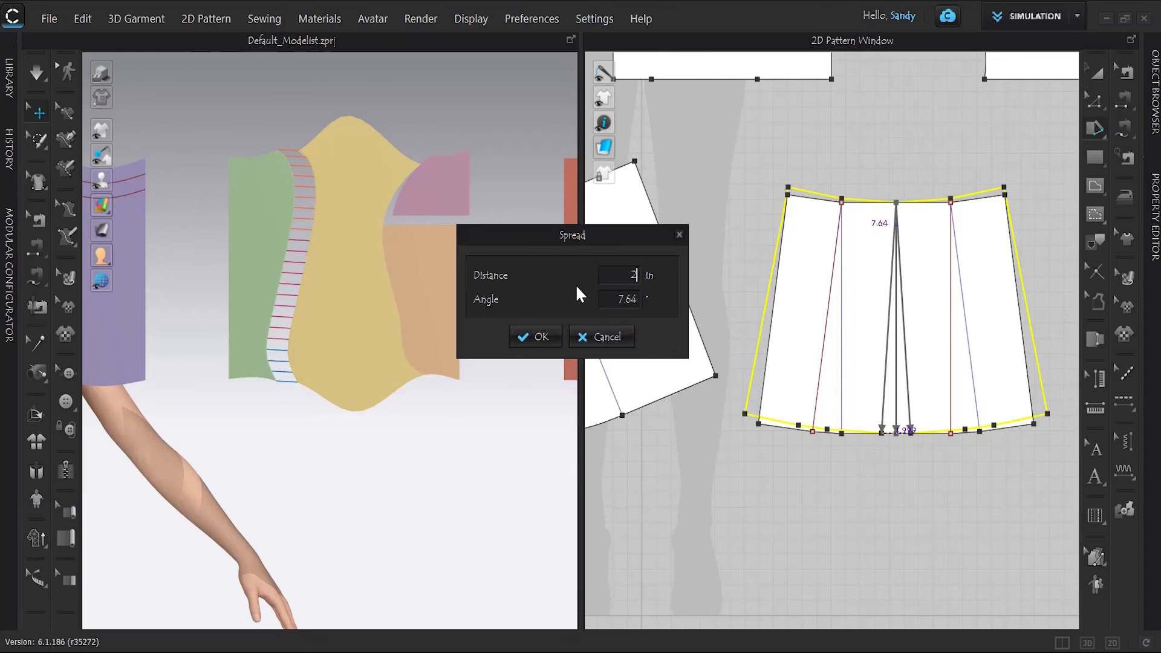
key(BackSpace)
text(4)
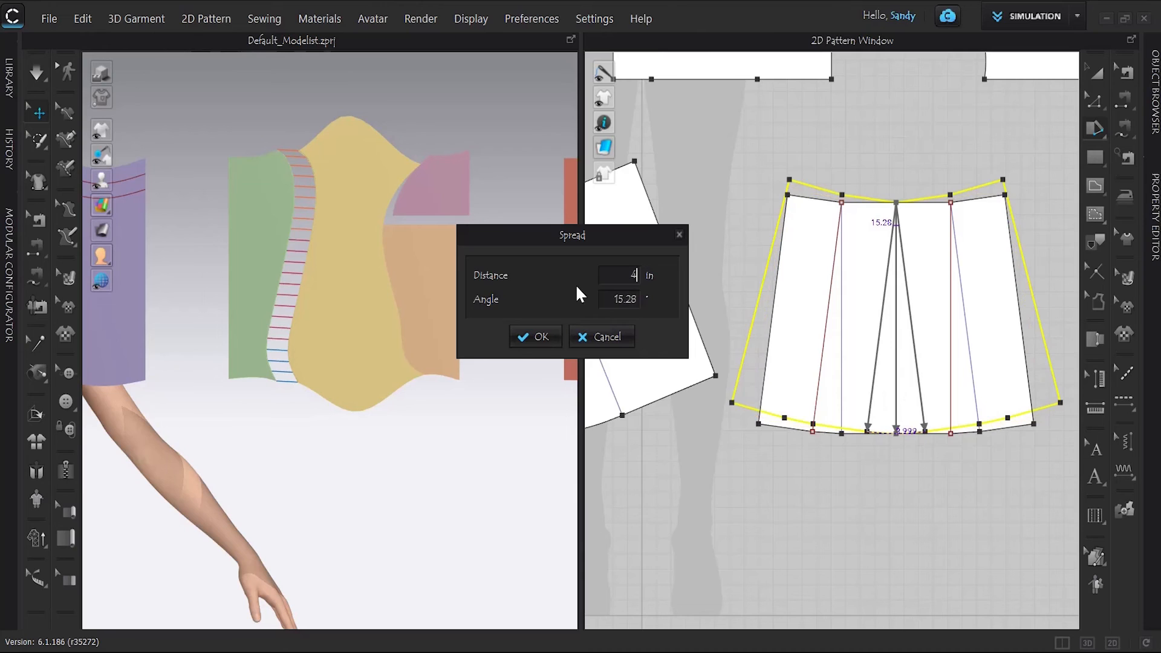
click(543, 330)
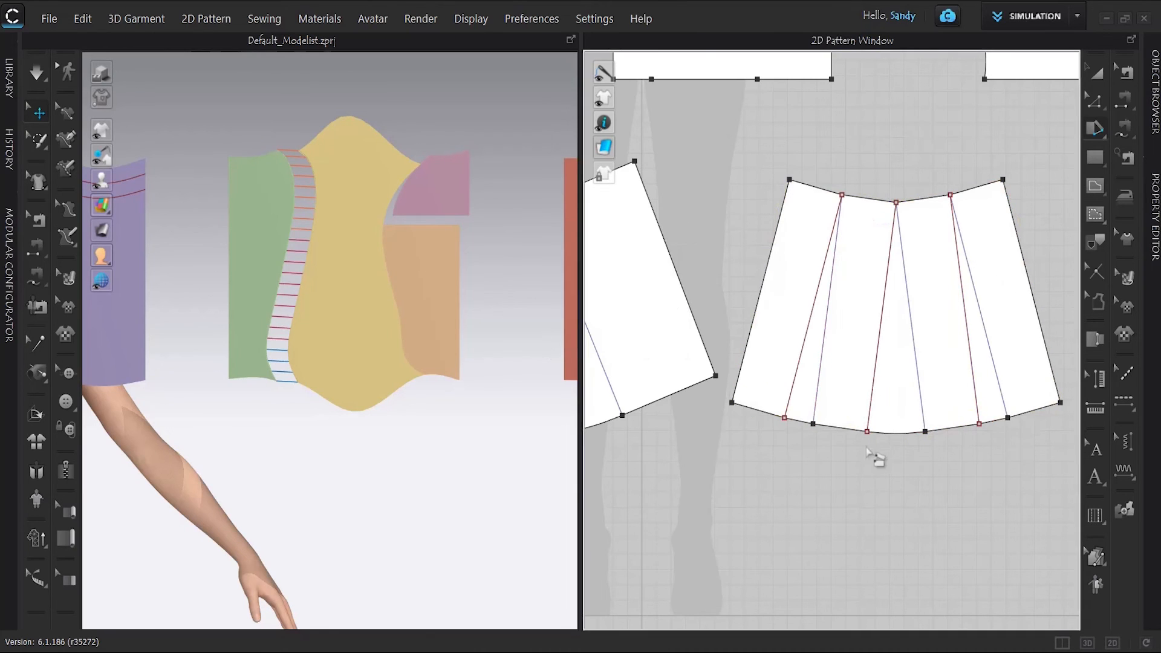
Step: Draw a new rectangular pattern about 19.4 in wide in the empty space below the left flared pattern
click(871, 417)
scroll(911, 273, down, 5)
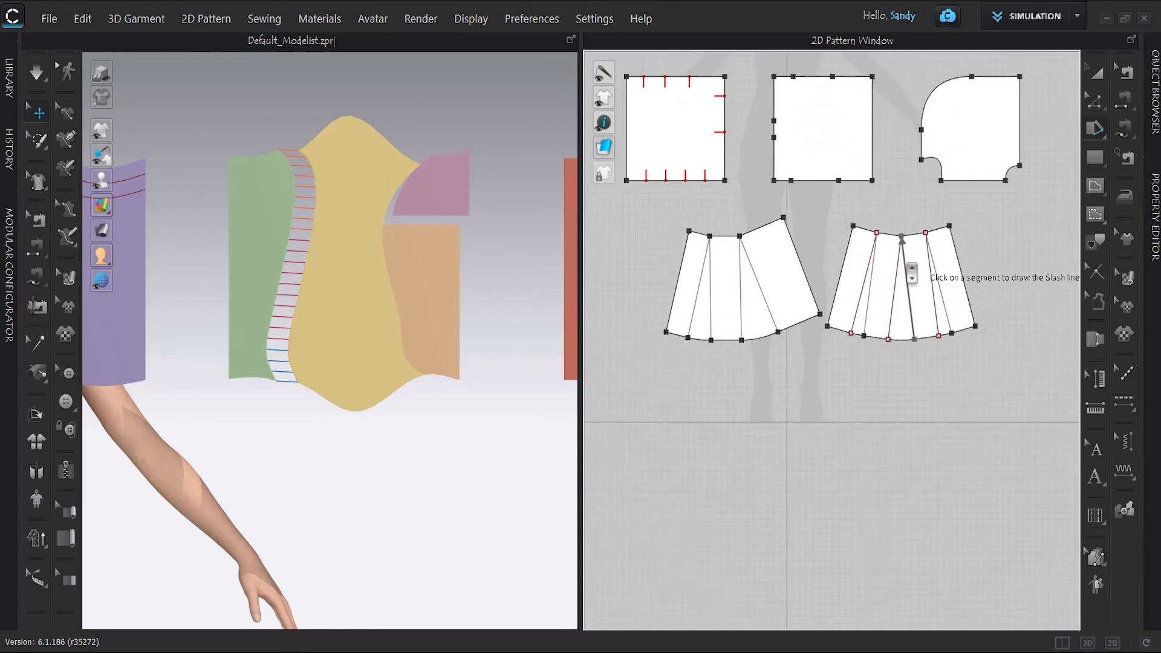
scroll(911, 273, down, 2)
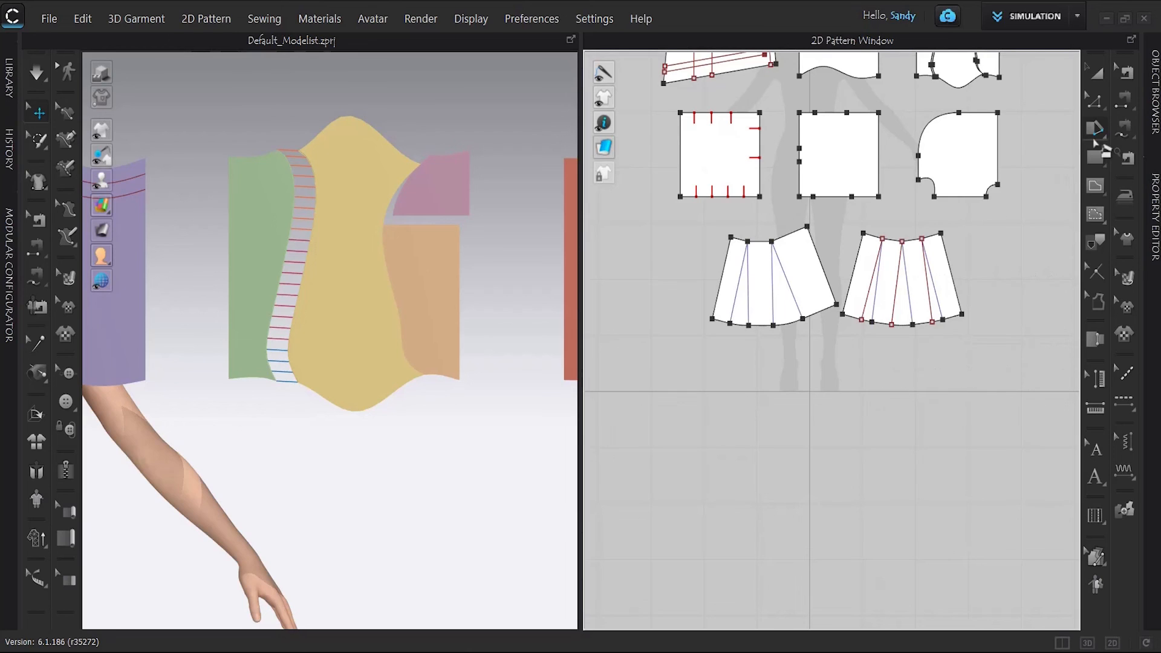
click(1098, 125)
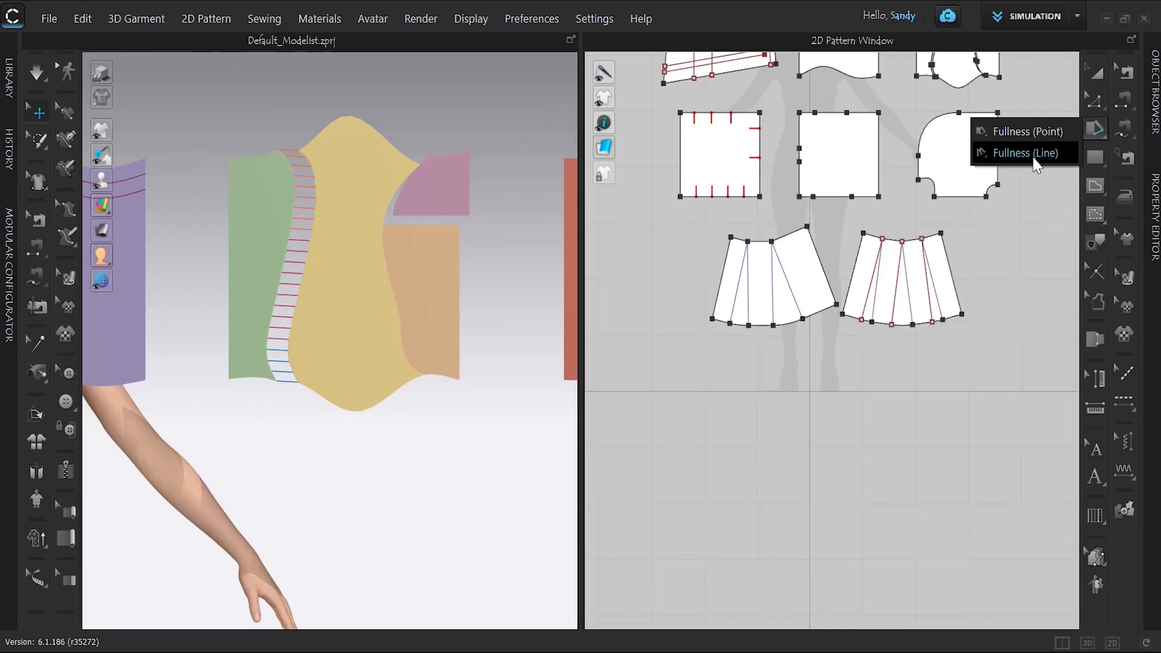
click(1100, 129)
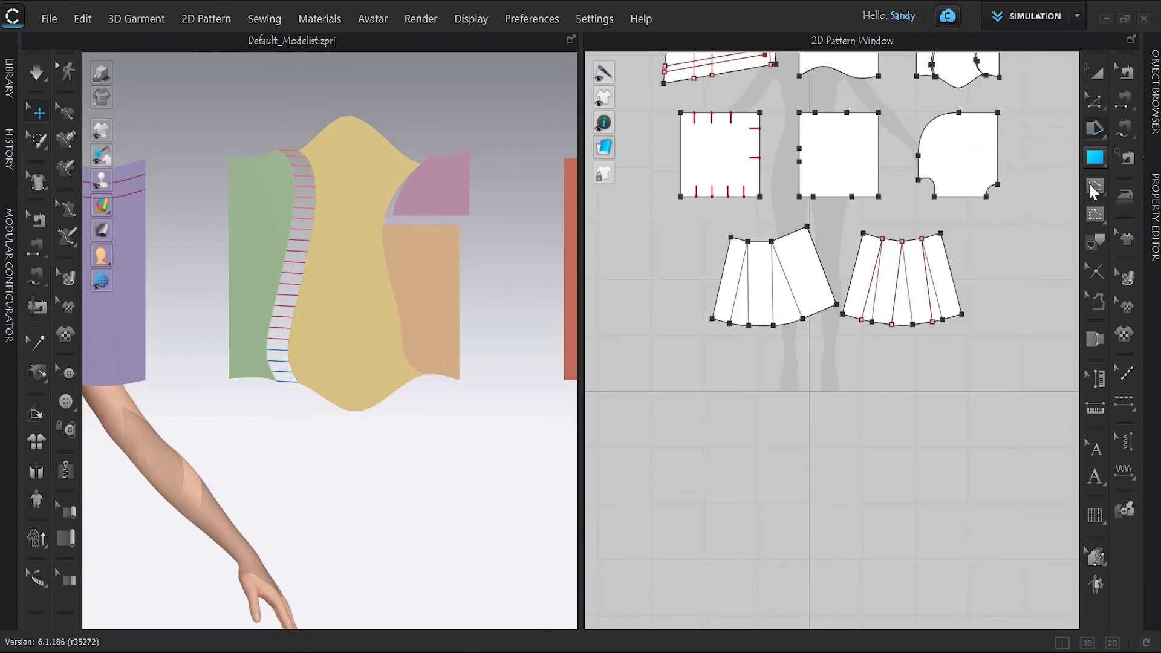
click(1099, 155)
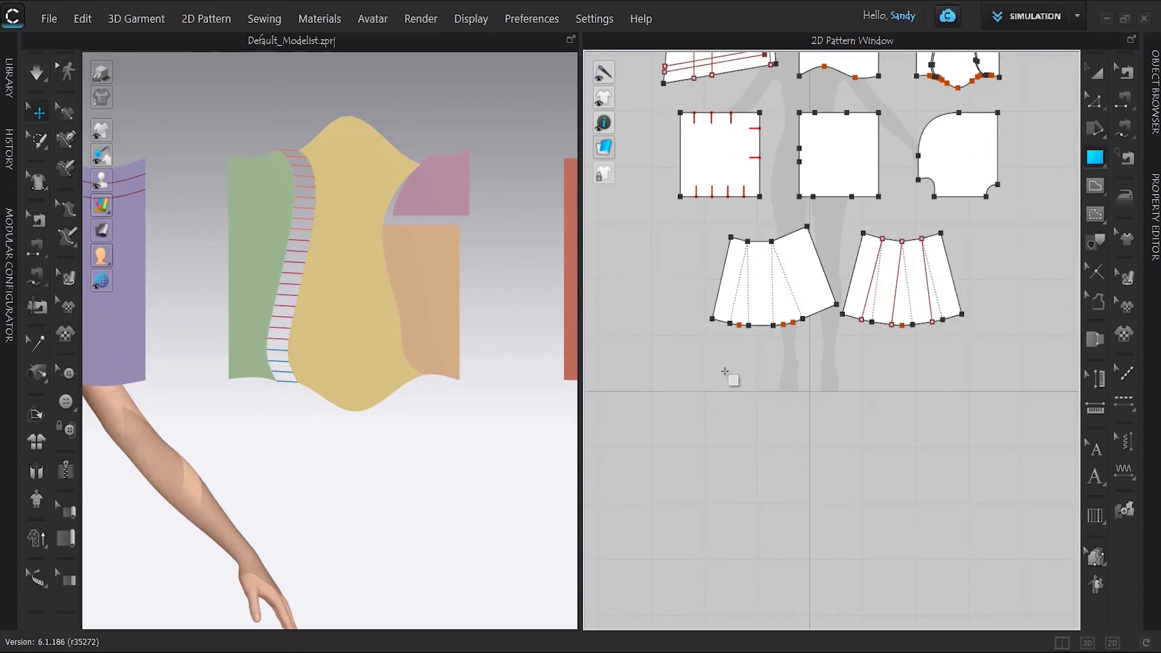
drag(723, 367, 825, 456)
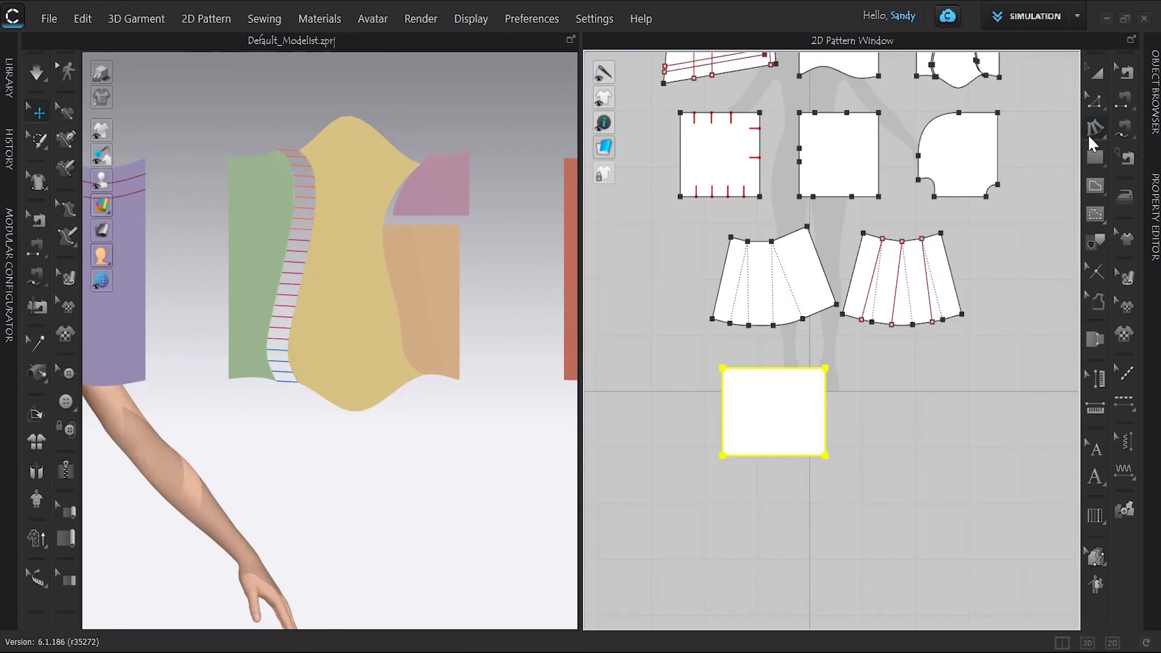
Step: Using Fullness (Line), set the new rectangle's top edge as fullness line and bottom edge as slash line, keeping the Fullness settings clear of the pattern
click(1096, 128)
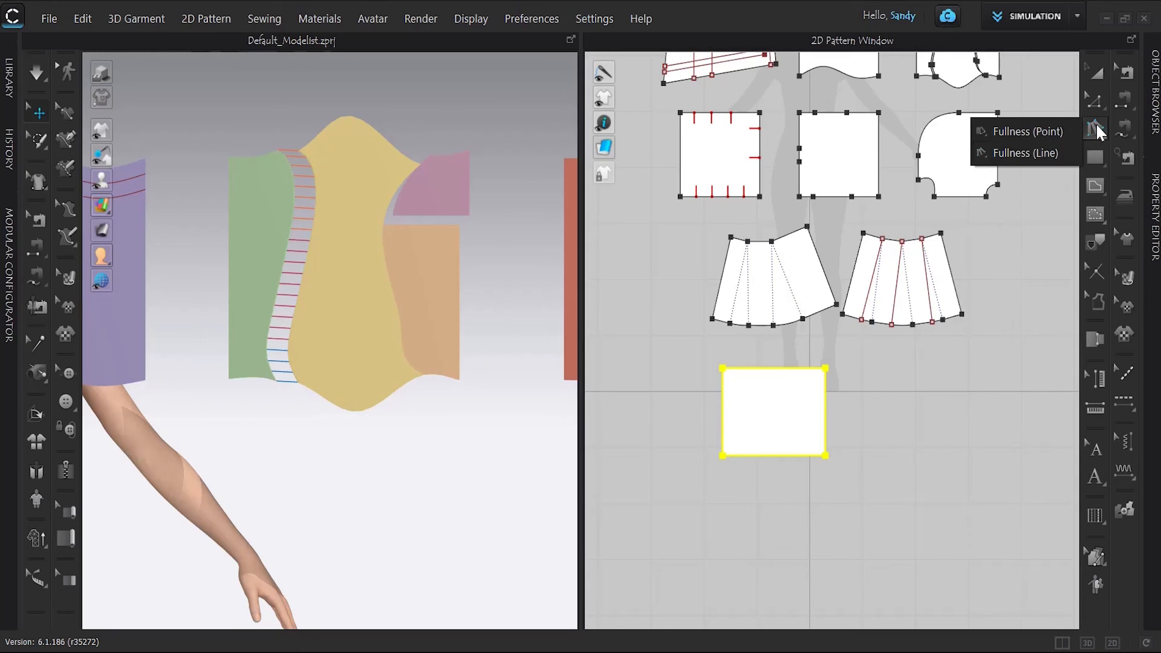
click(1019, 152)
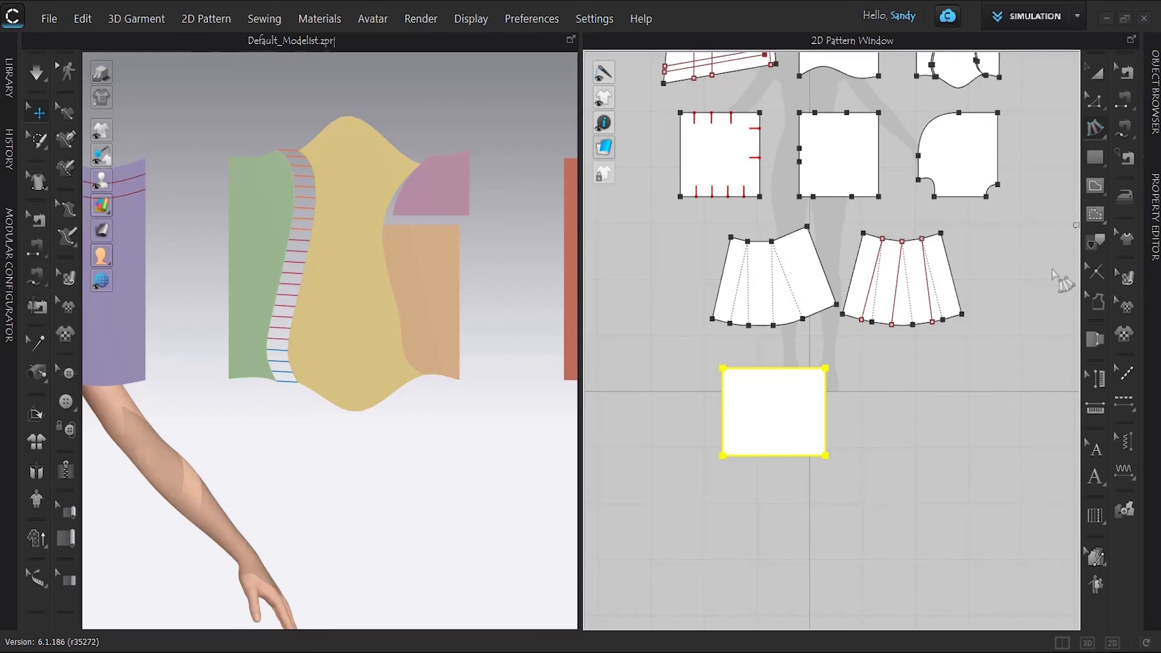
scroll(808, 404, up, 5)
scroll(786, 402, down, 2)
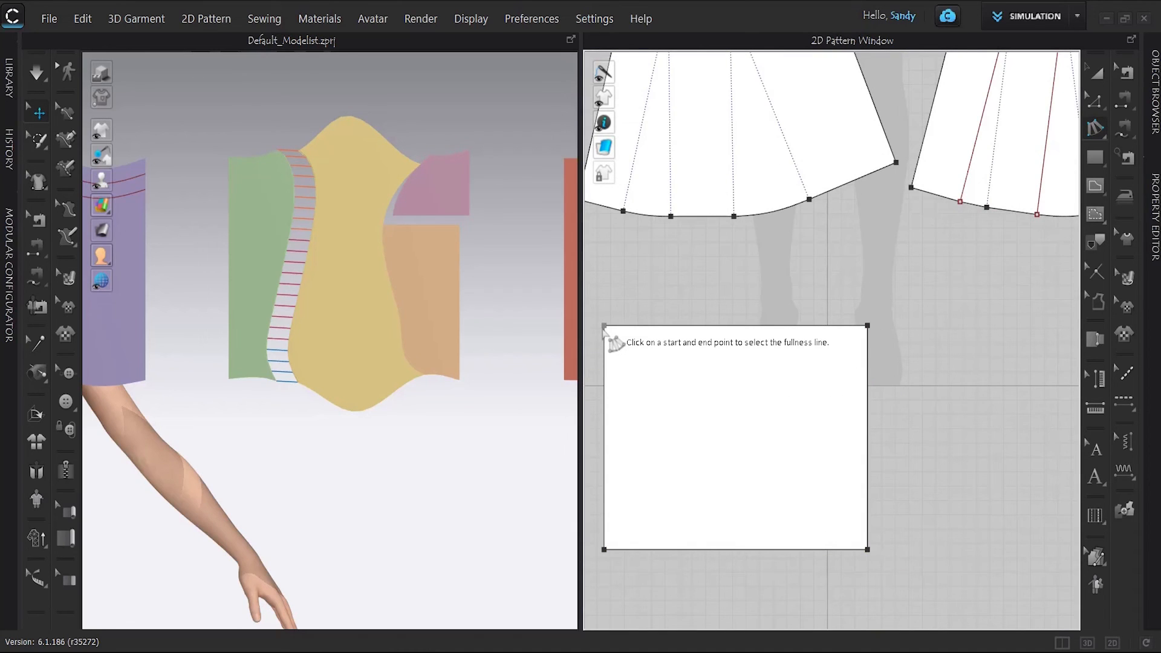
click(605, 326)
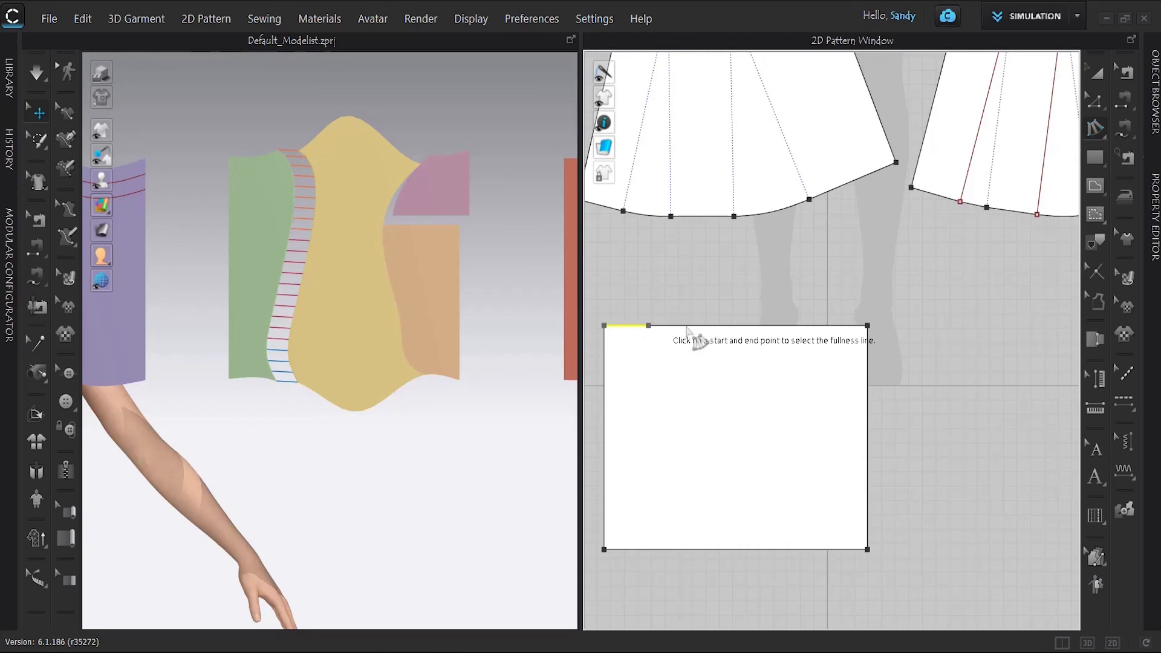
click(869, 326)
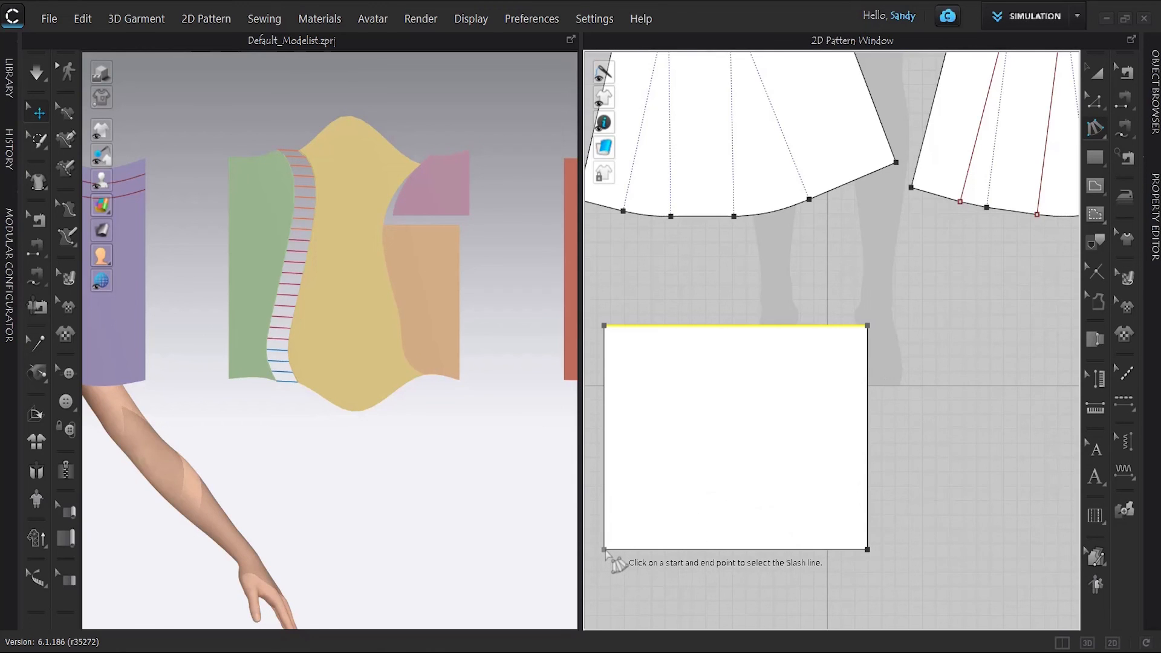
click(604, 550)
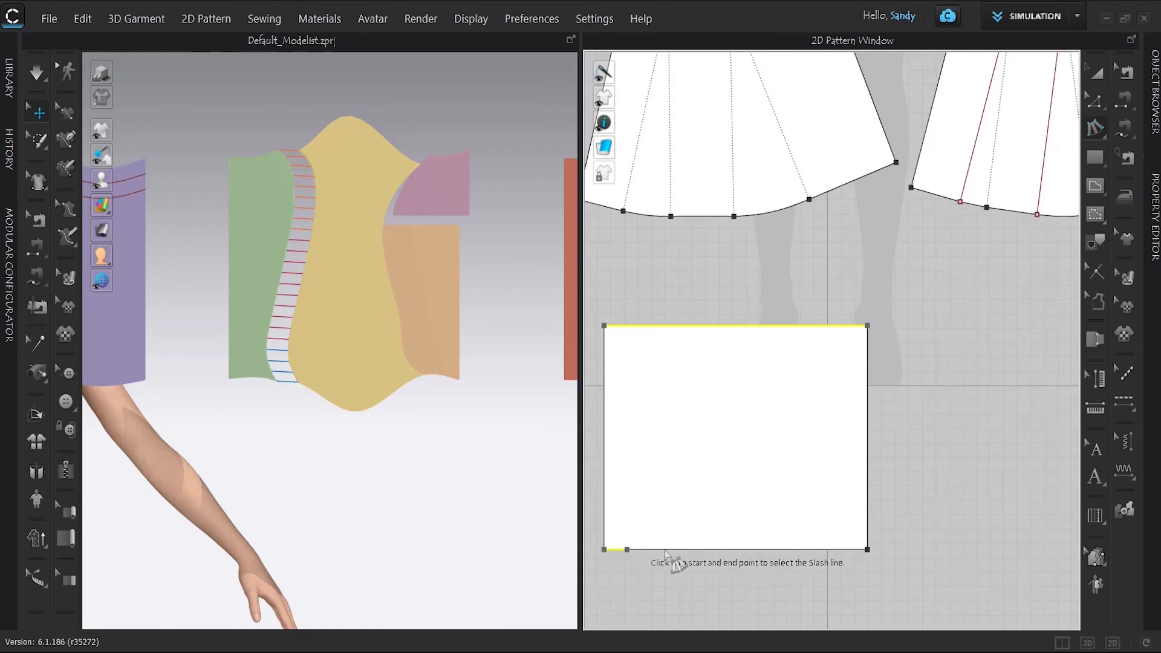
click(869, 550)
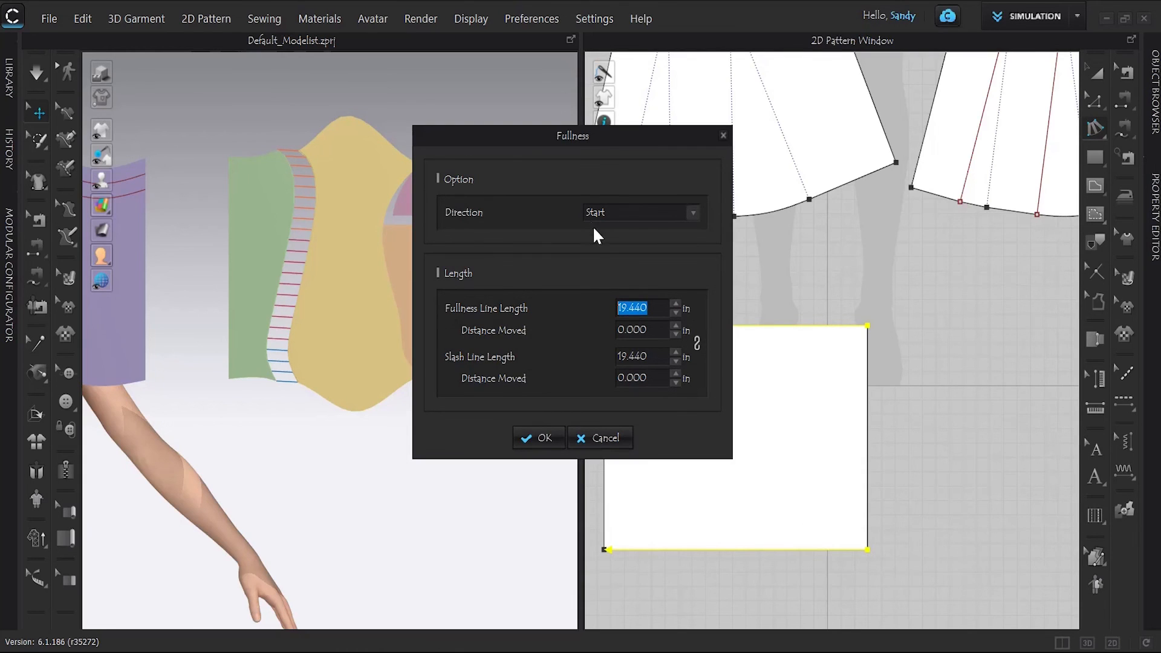
drag(595, 136, 478, 140)
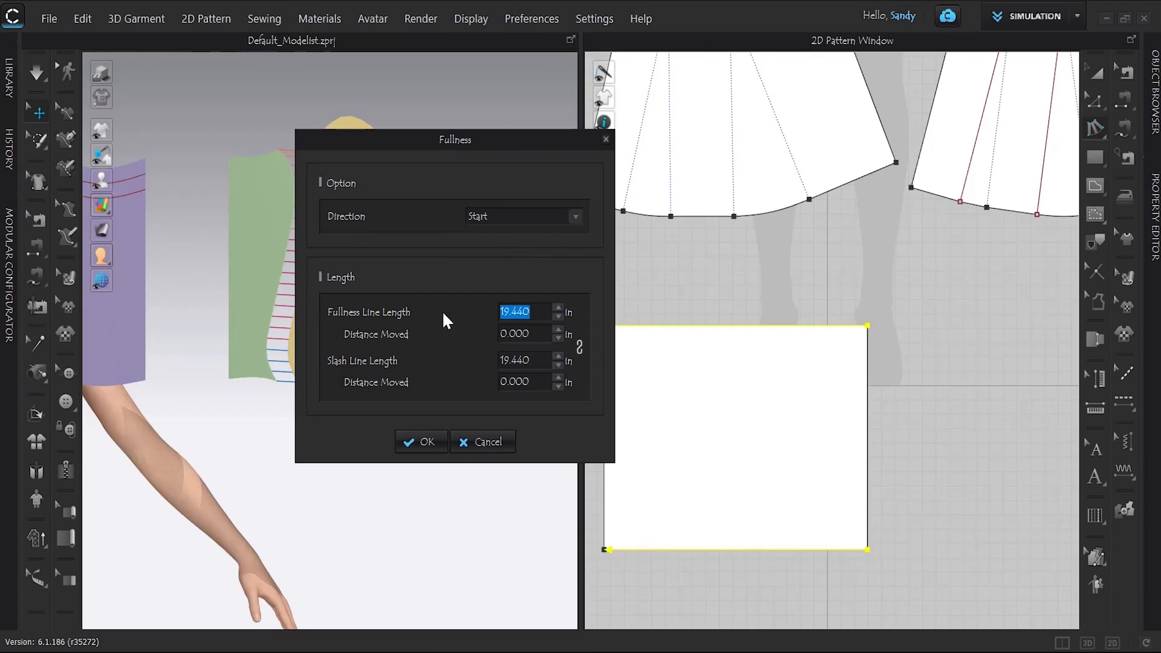
drag(470, 153, 417, 145)
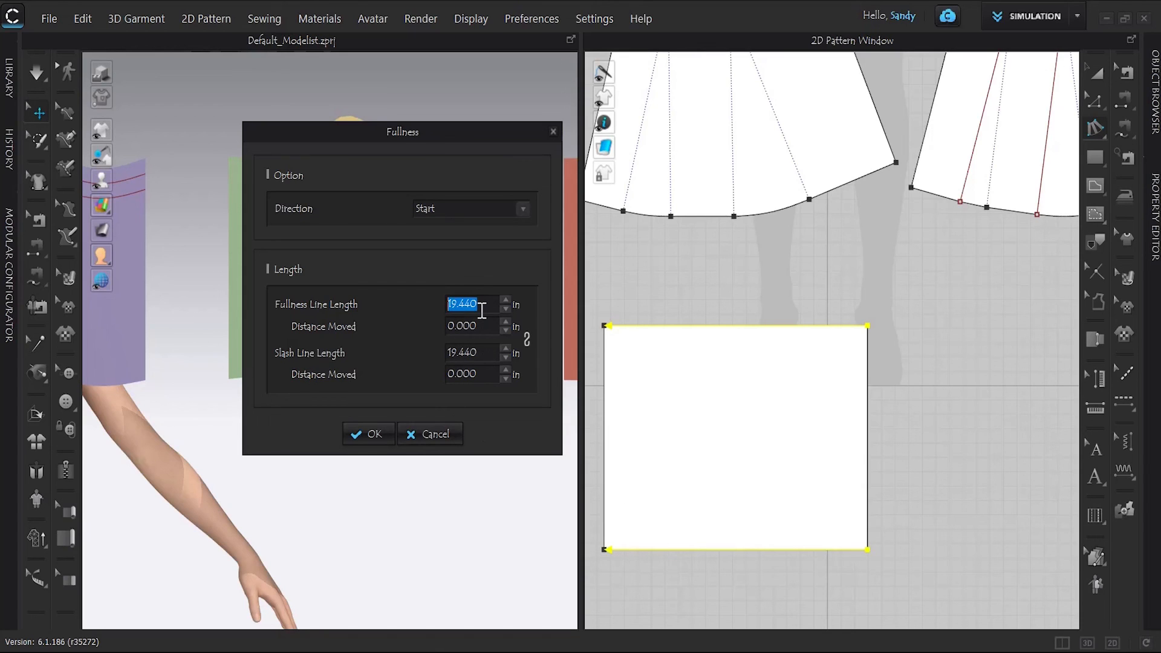
Step: Try larger and smaller fullness line lengths with the direction at Start, and set the Fullness Line Length to 21.440 in
scroll(482, 310, up, 9)
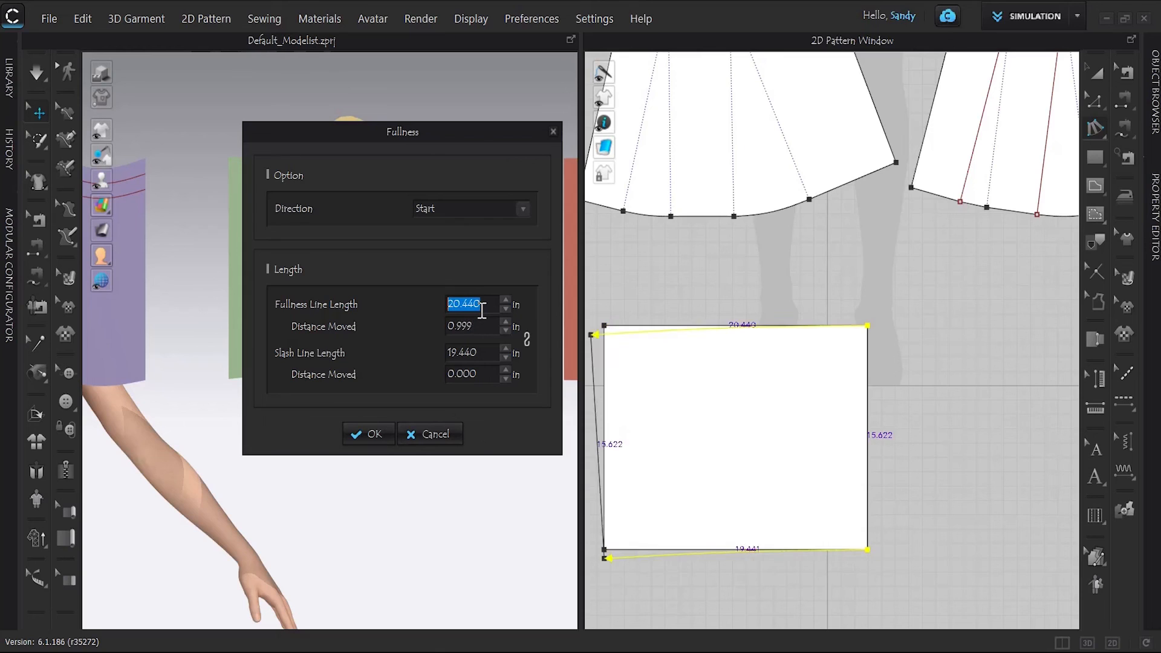
scroll(482, 311, up, 3)
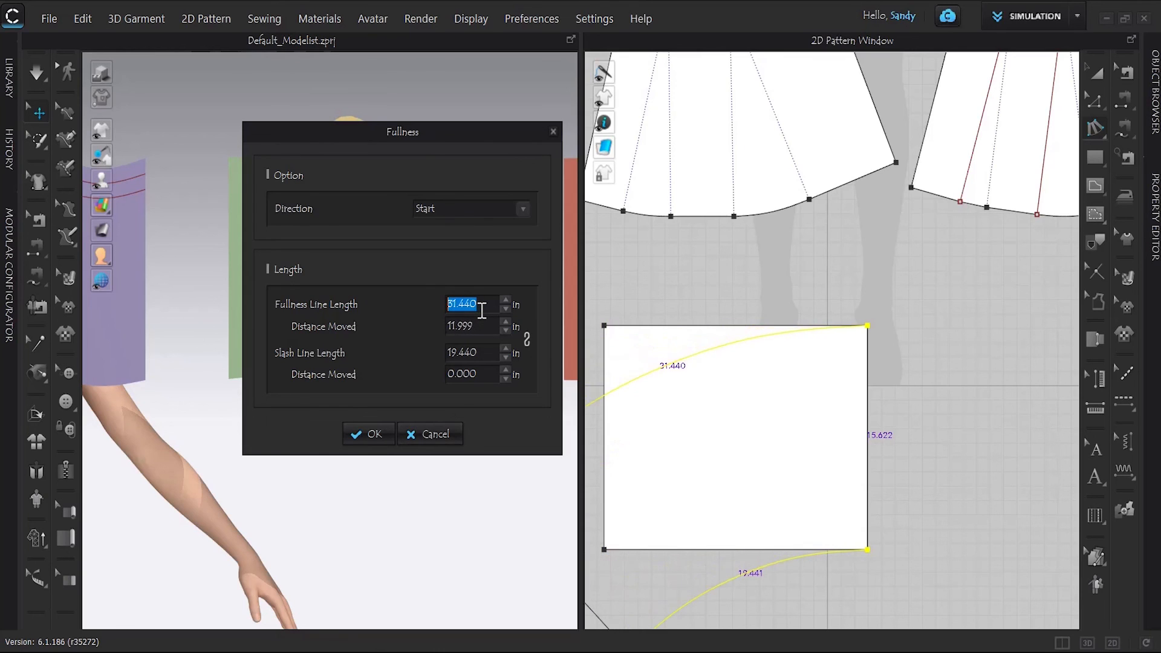
scroll(481, 310, down, 12)
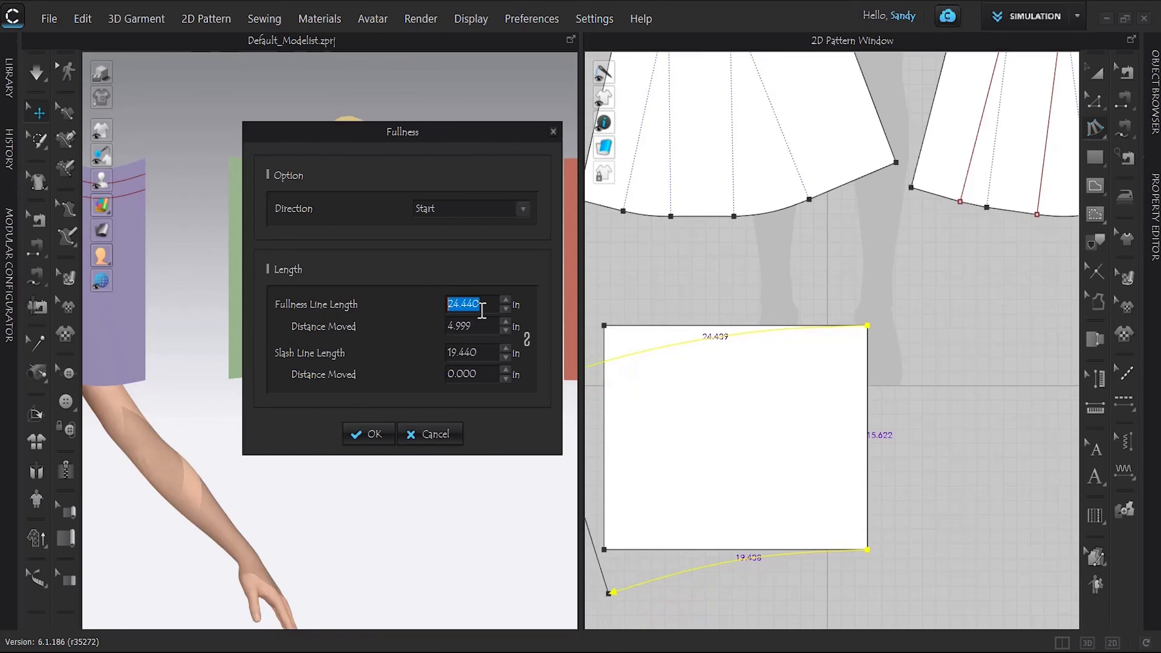
scroll(482, 311, down, 16)
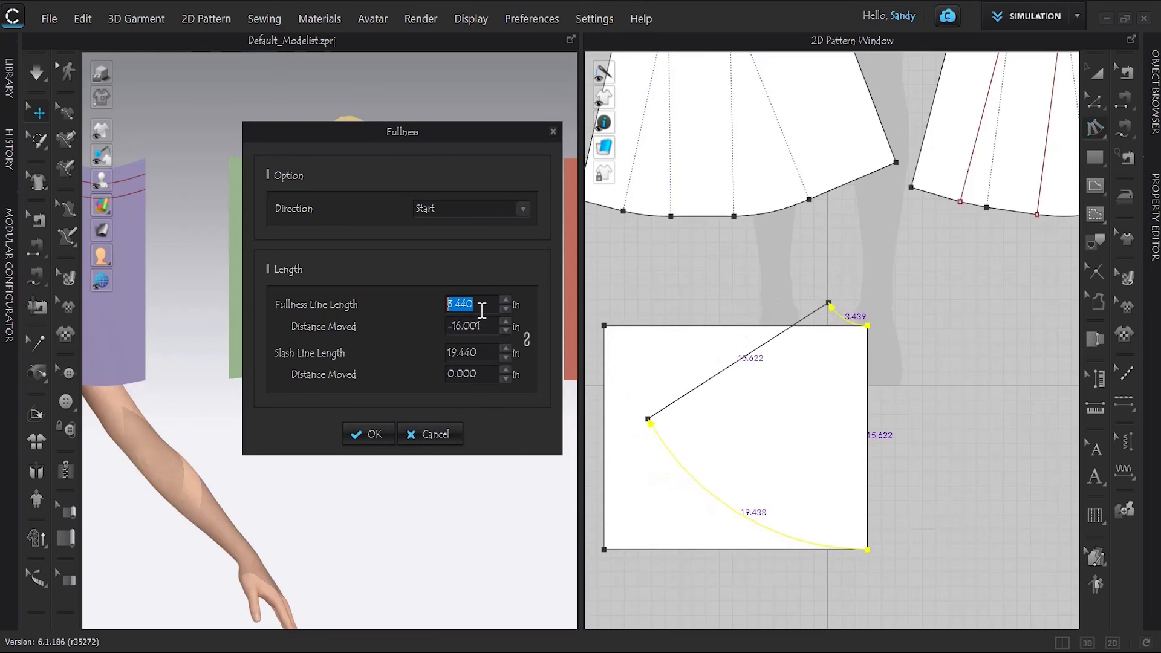
scroll(482, 311, up, 20)
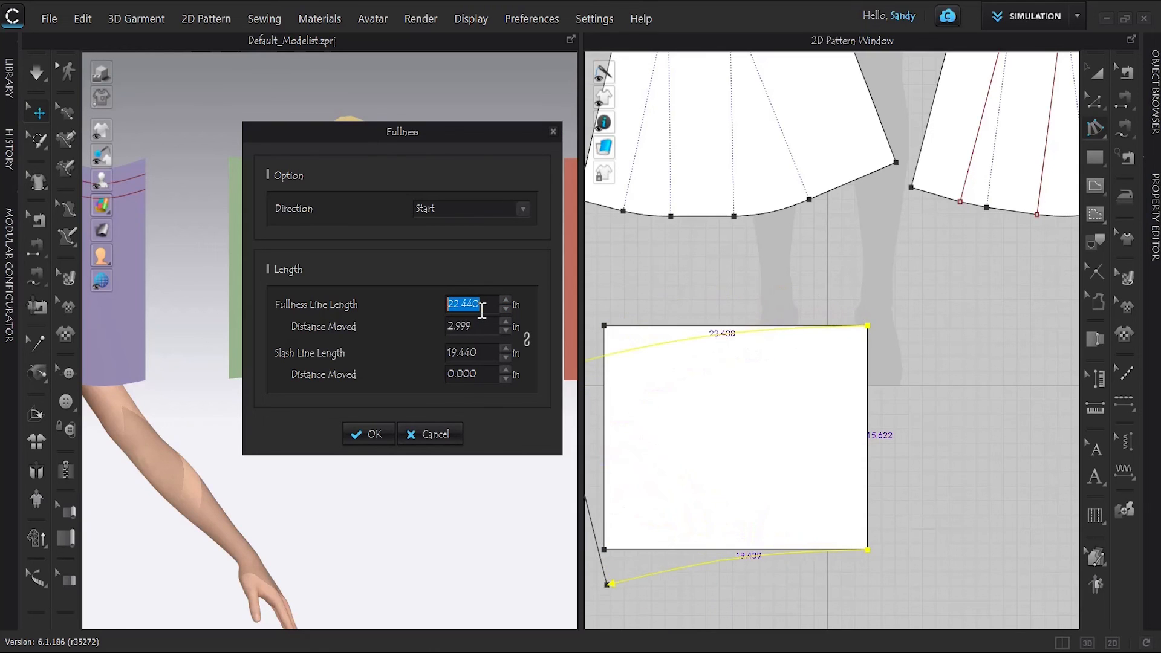
scroll(482, 310, down, 3)
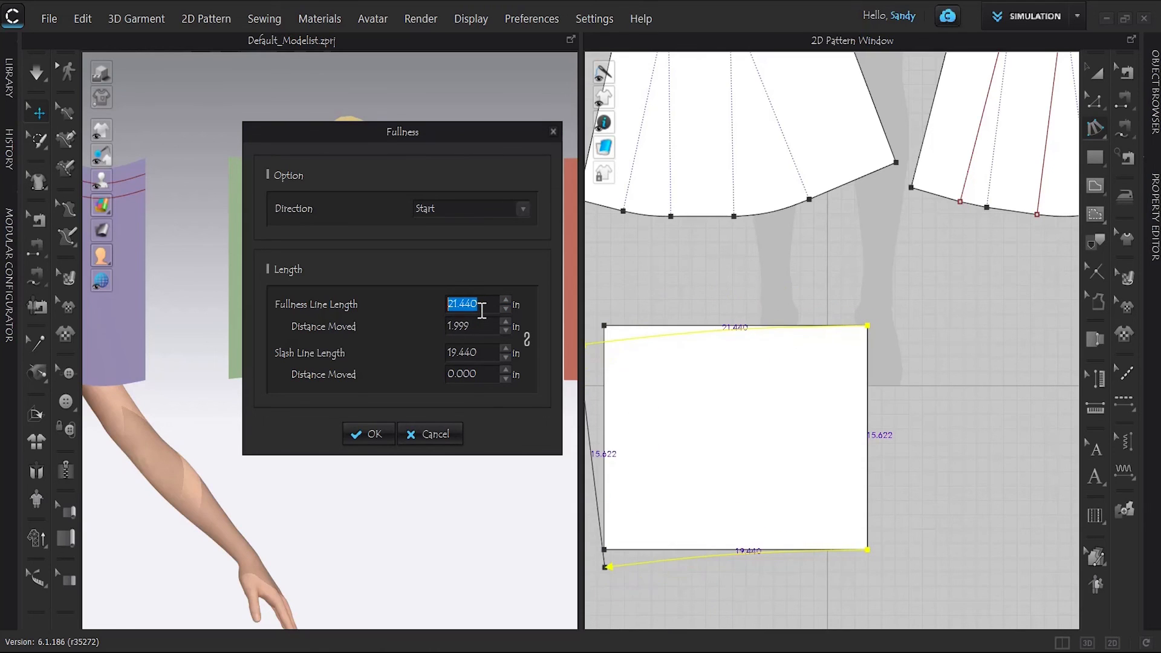
Step: Try larger and smaller slash line lengths for the rectangle's bottom edge, and set the Slash Line Length to 32.440 in
click(483, 351)
scroll(483, 351, up, 13)
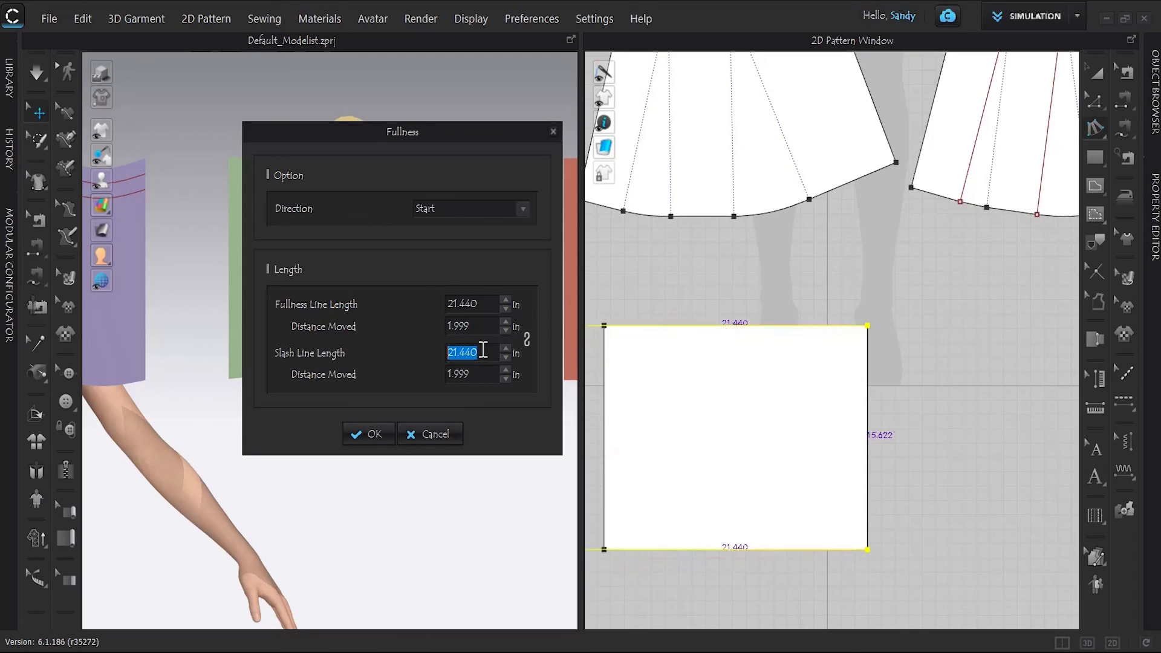
scroll(483, 352, down, 13)
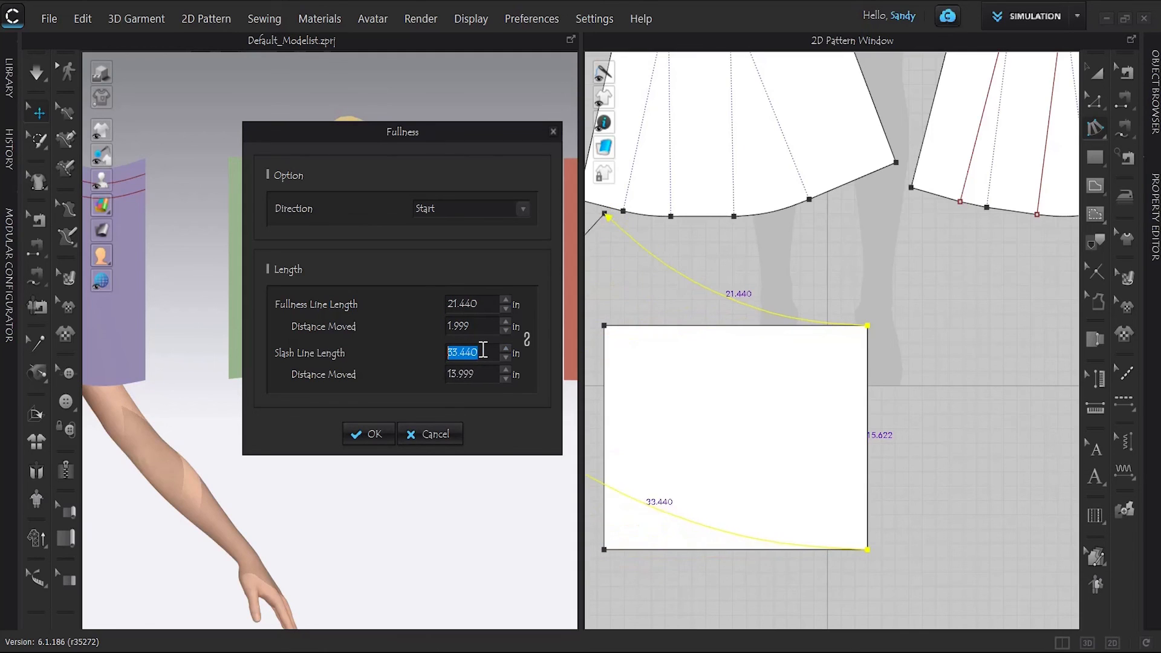
scroll(483, 351, down, 8)
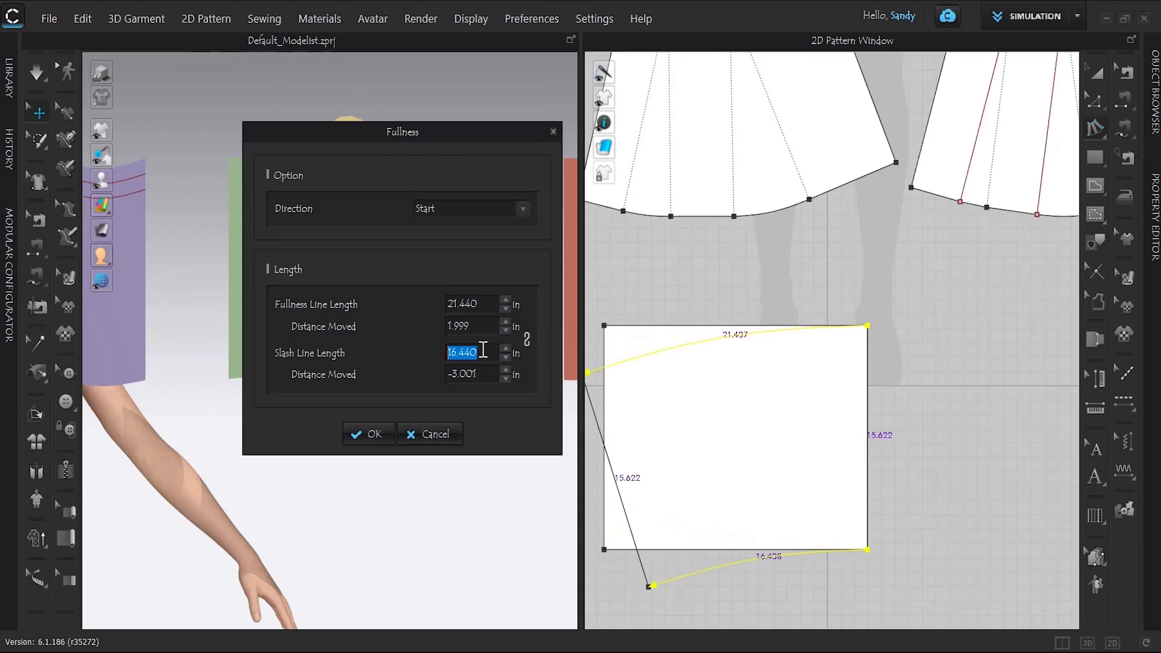
scroll(483, 351, up, 20)
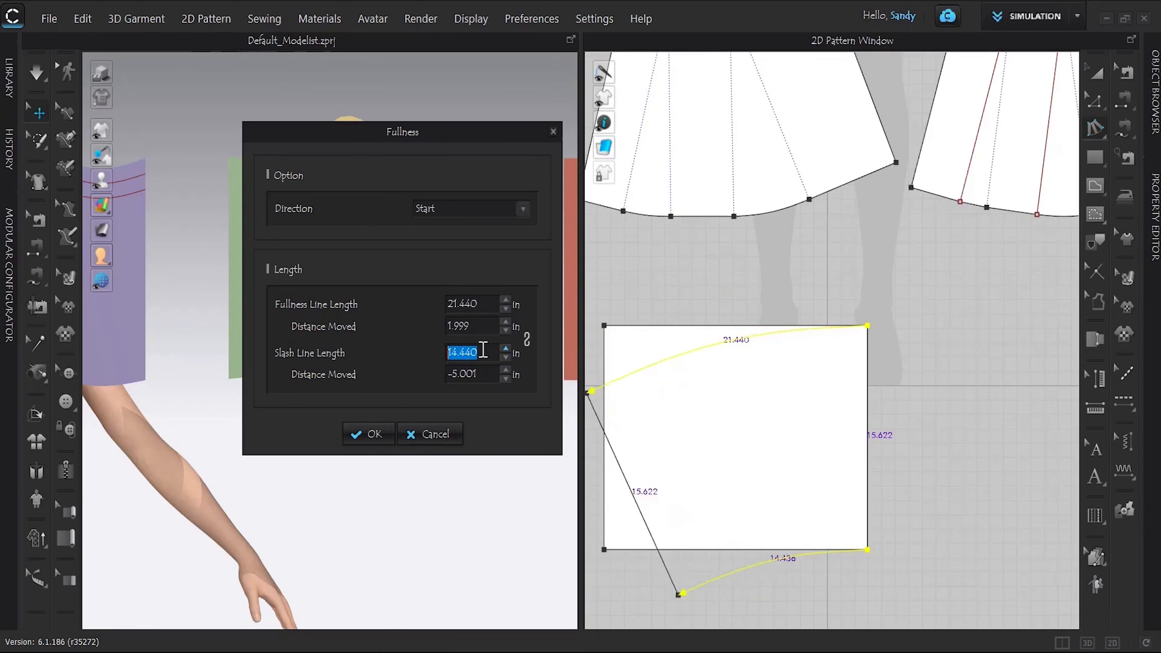
scroll(483, 352, down, 2)
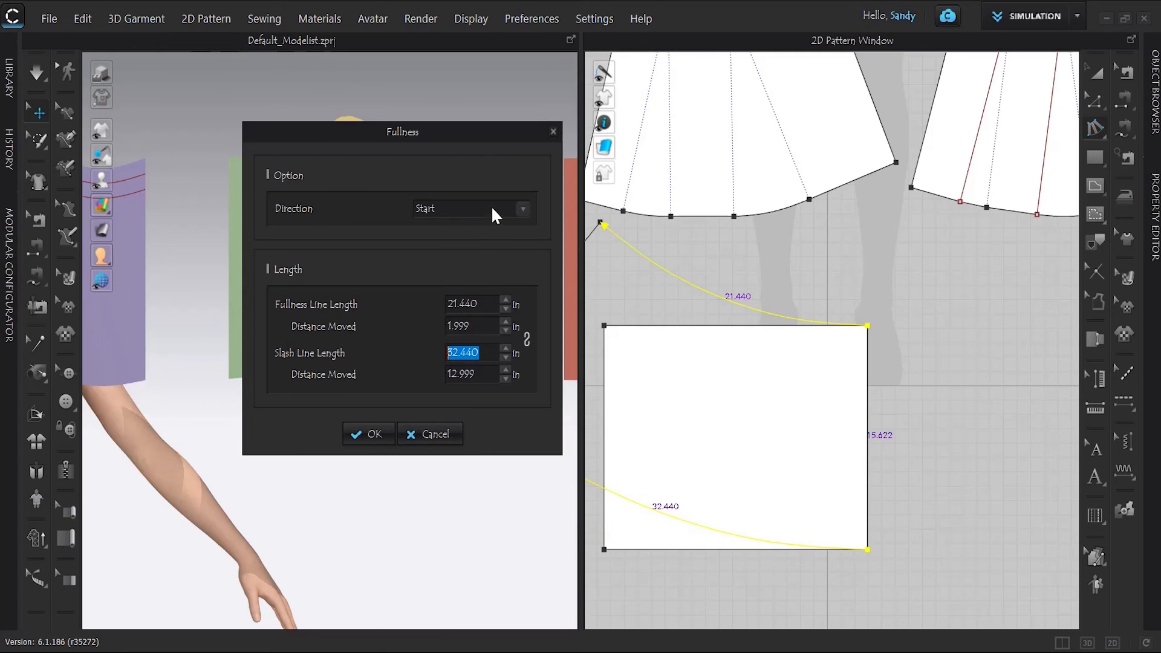
Step: Preview the fullness direction End, set the direction to Both, and apply the fullness to the rectangle
click(514, 206)
click(462, 233)
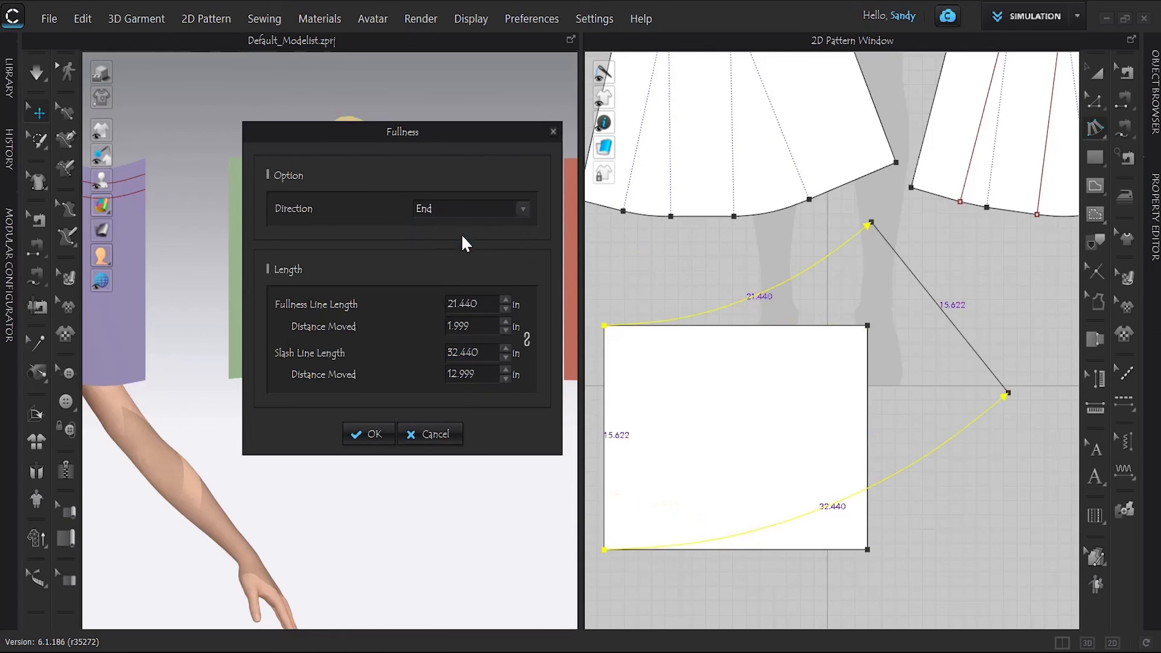
click(499, 212)
click(469, 246)
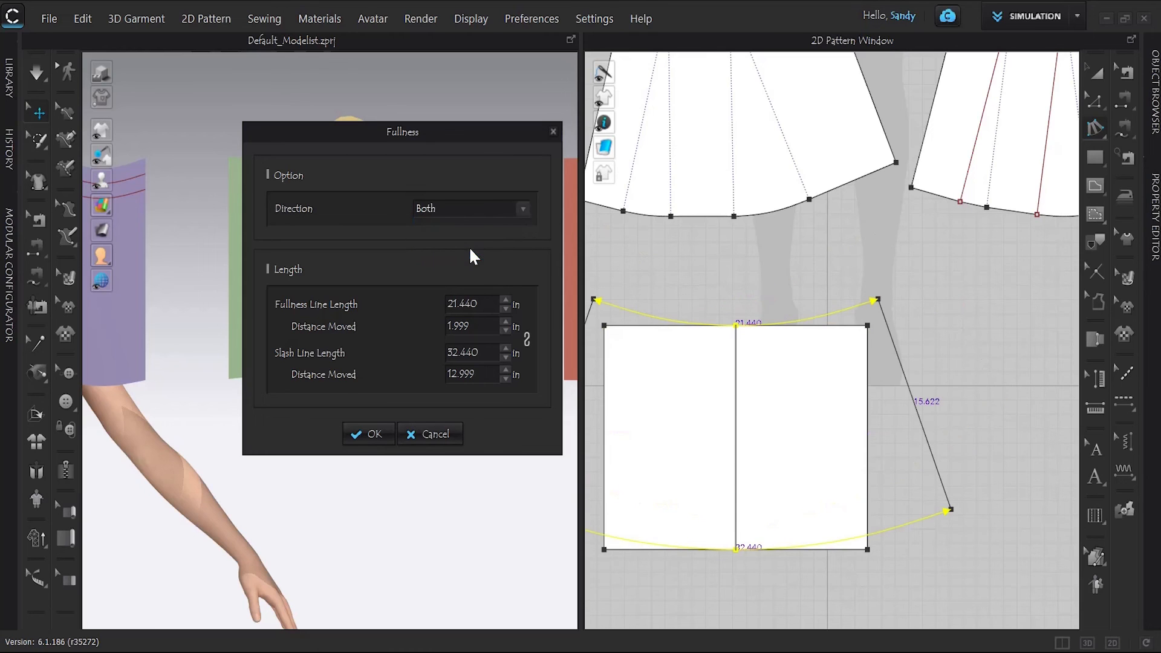
click(368, 434)
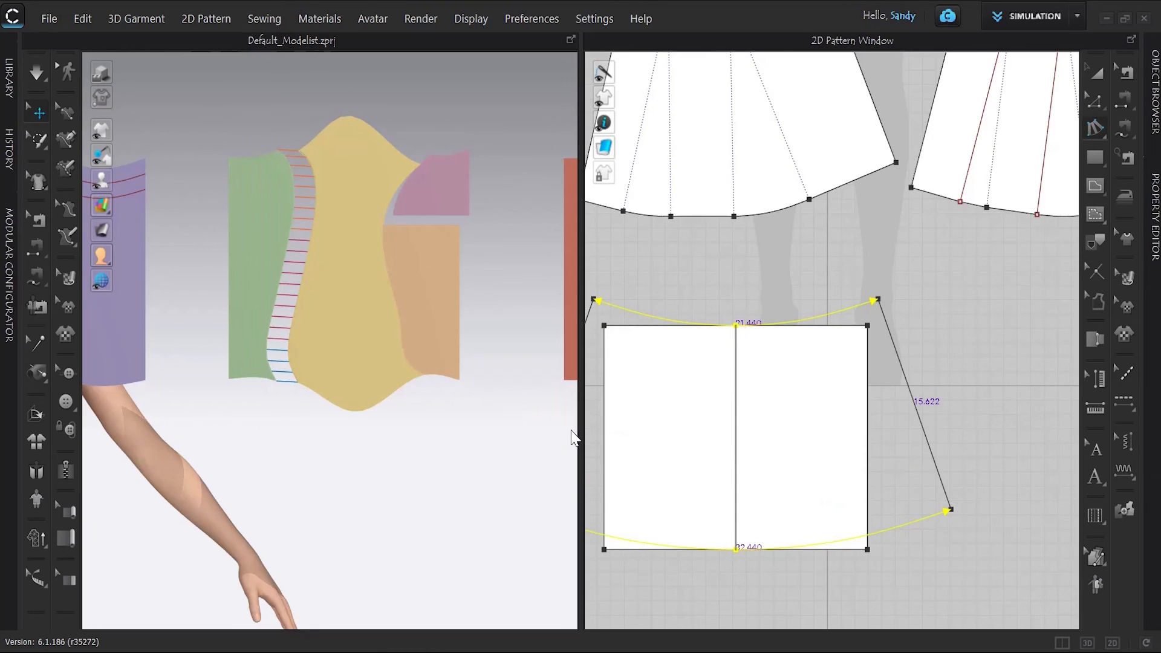
scroll(871, 411, down, 5)
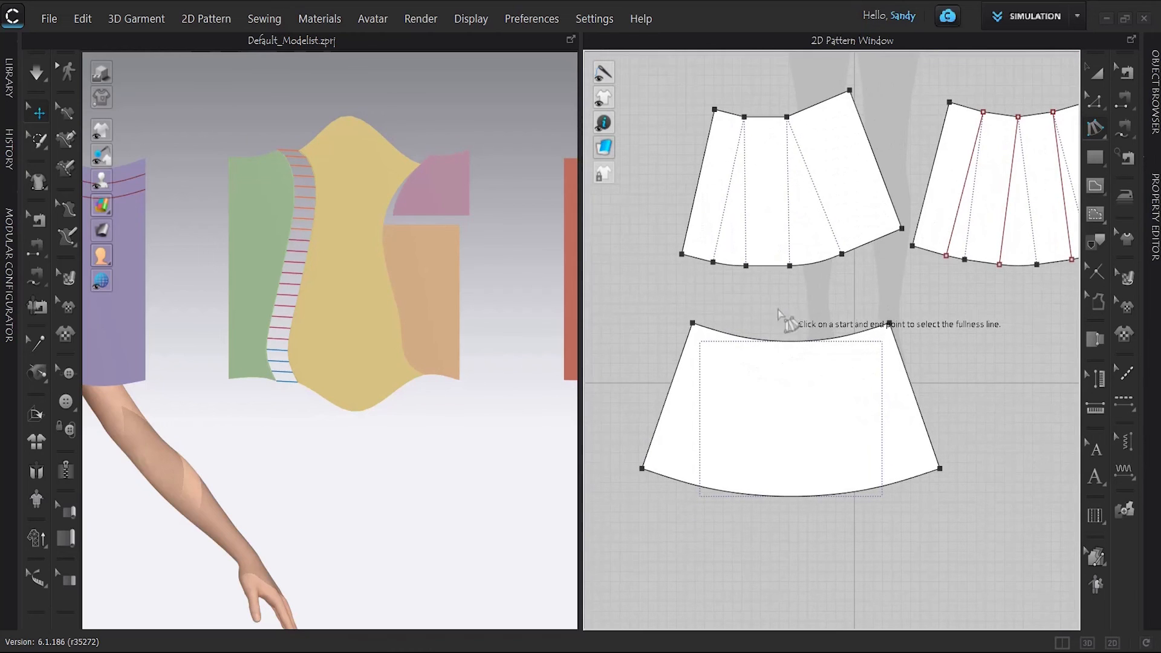
scroll(804, 338, up, 3)
scroll(820, 399, down, 2)
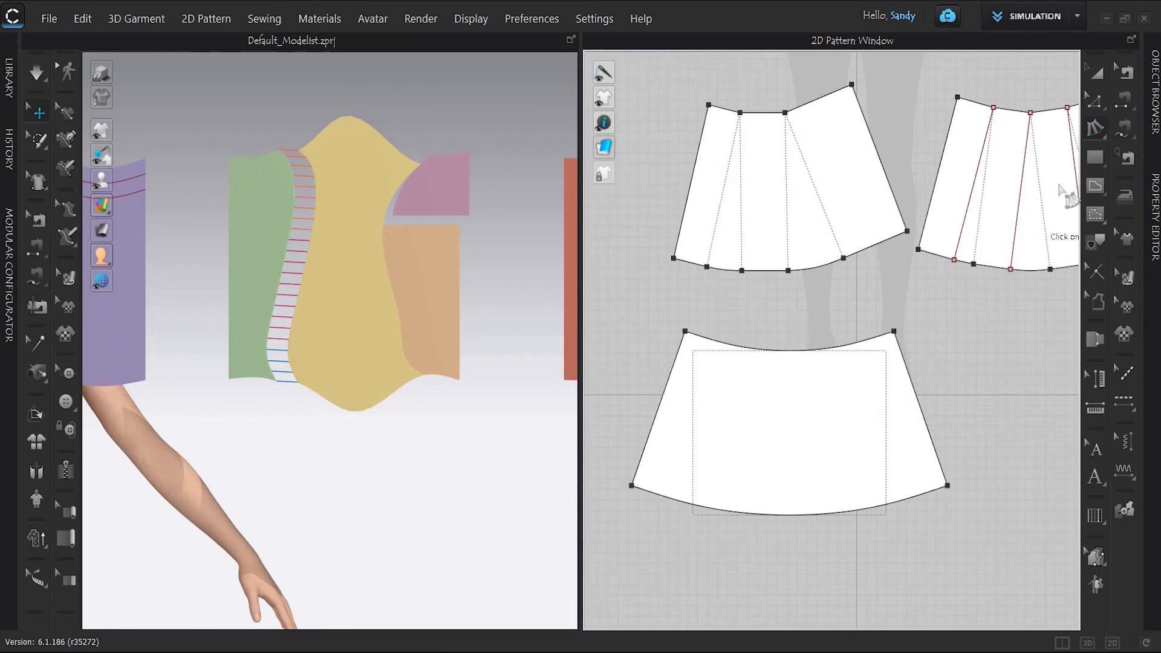
click(1097, 120)
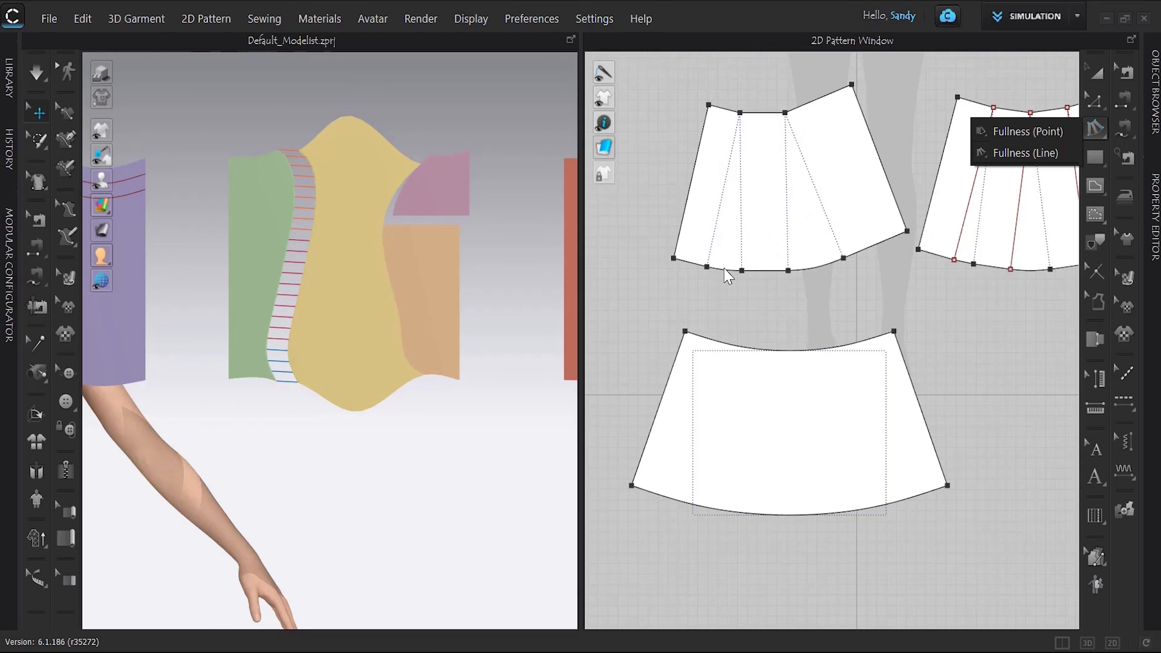
scroll(889, 260, down, 5)
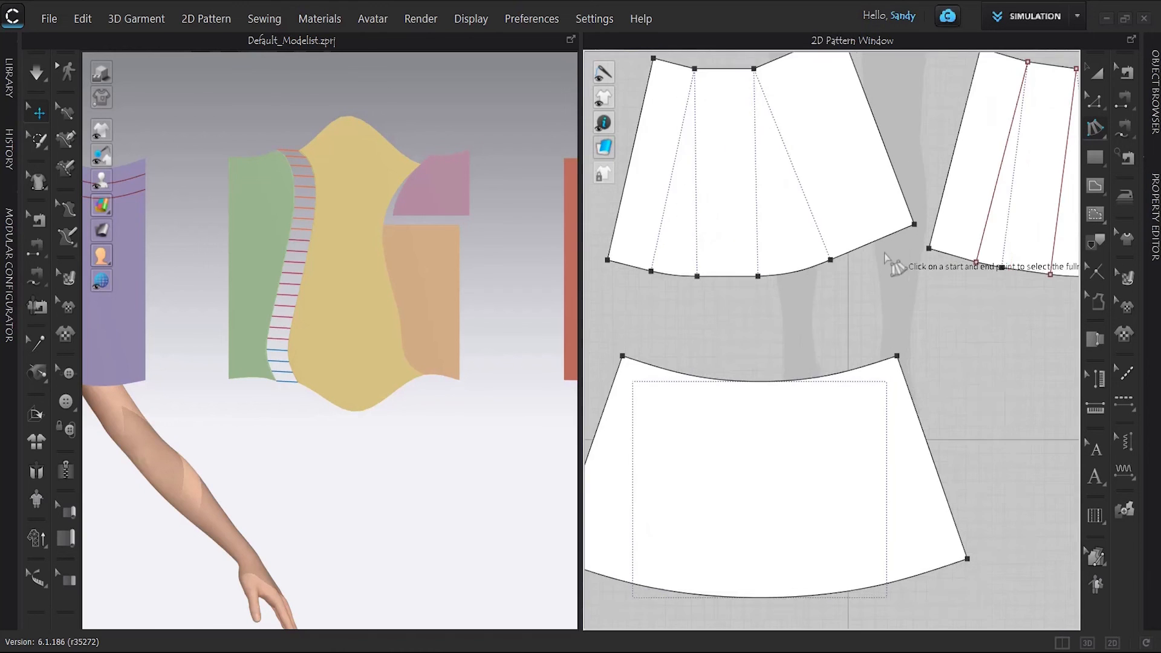
right_drag(982, 321, 920, 322)
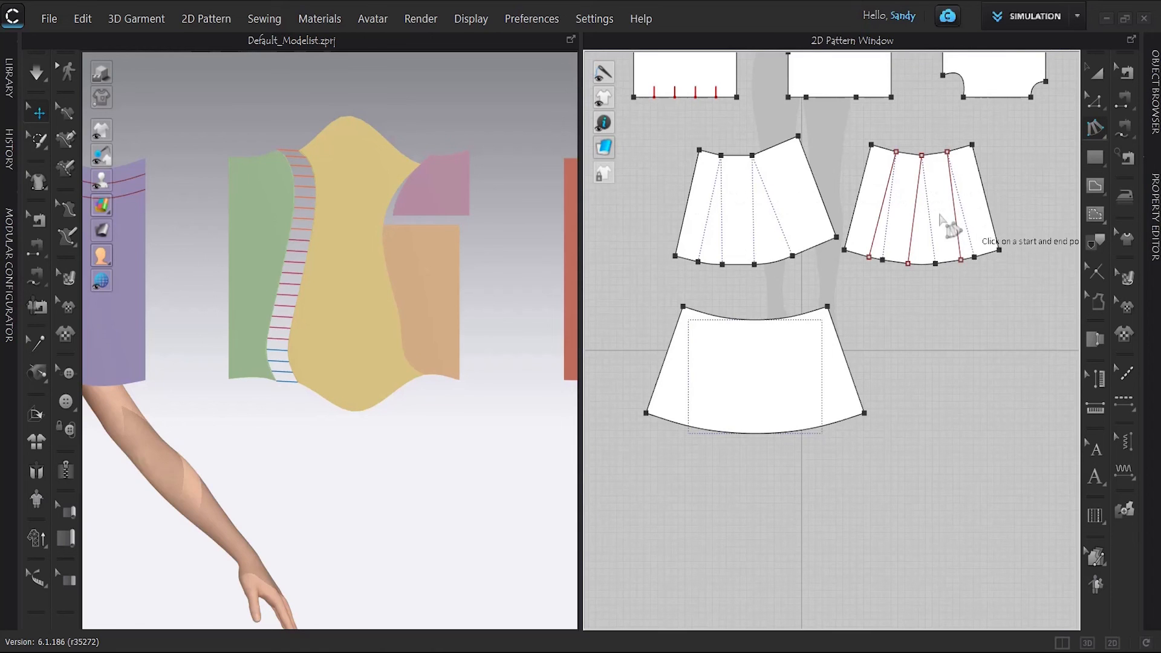
Step: Lock all pattern outlines in the 2D pattern window using the Transform Pattern tool
click(1098, 73)
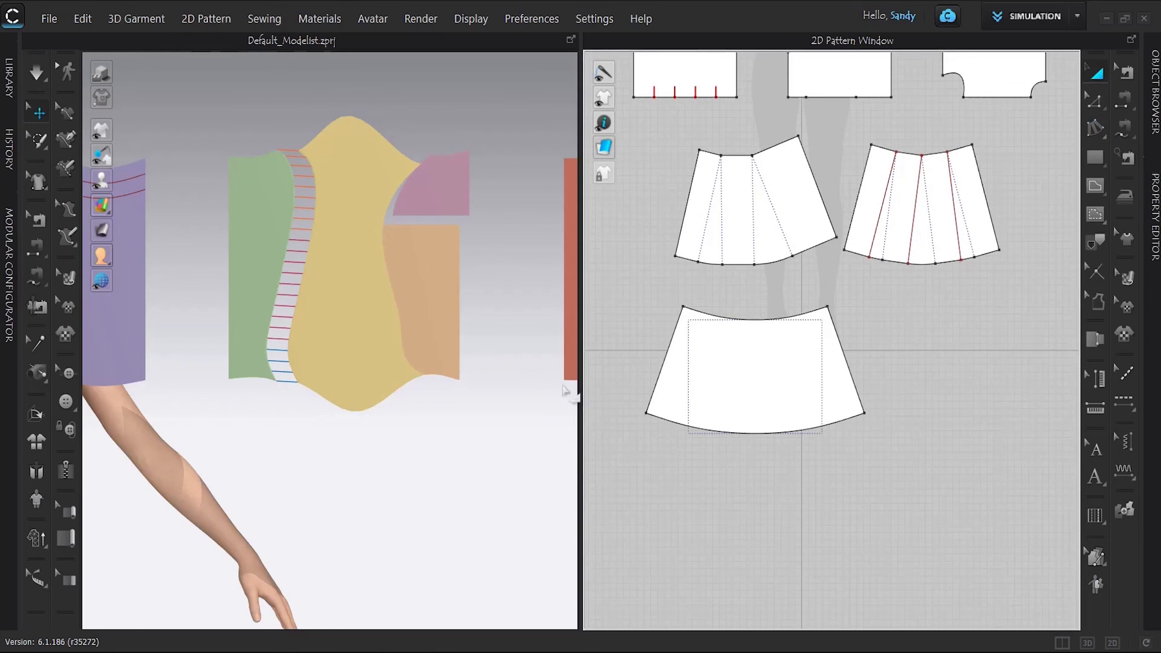
right_click(887, 311)
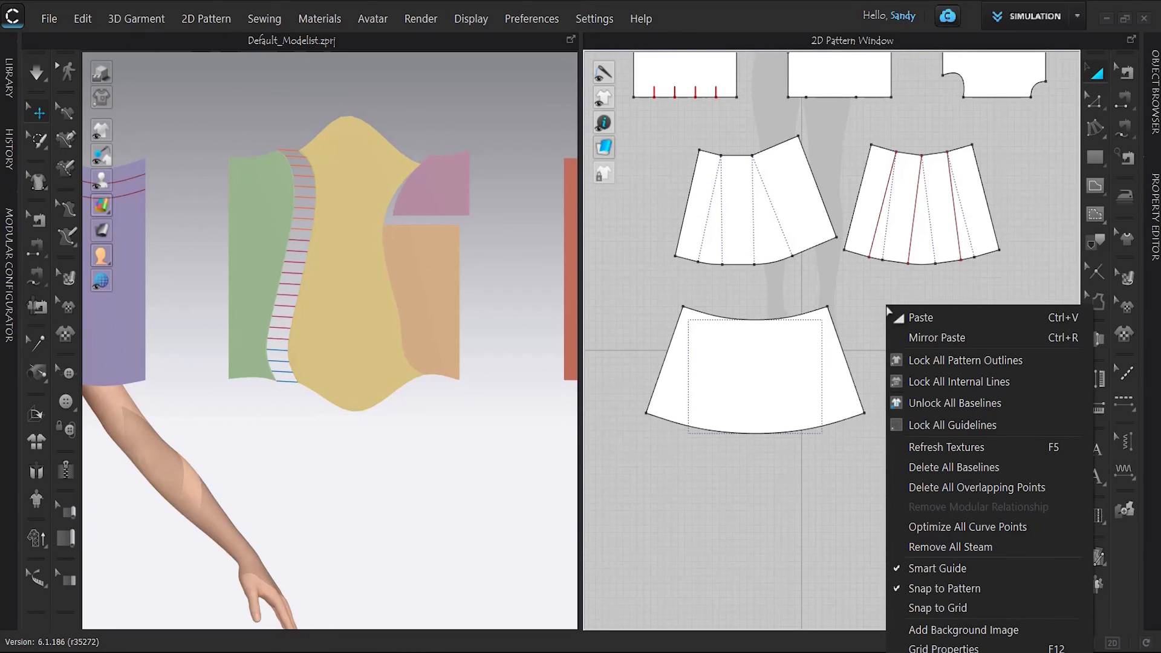
click(938, 362)
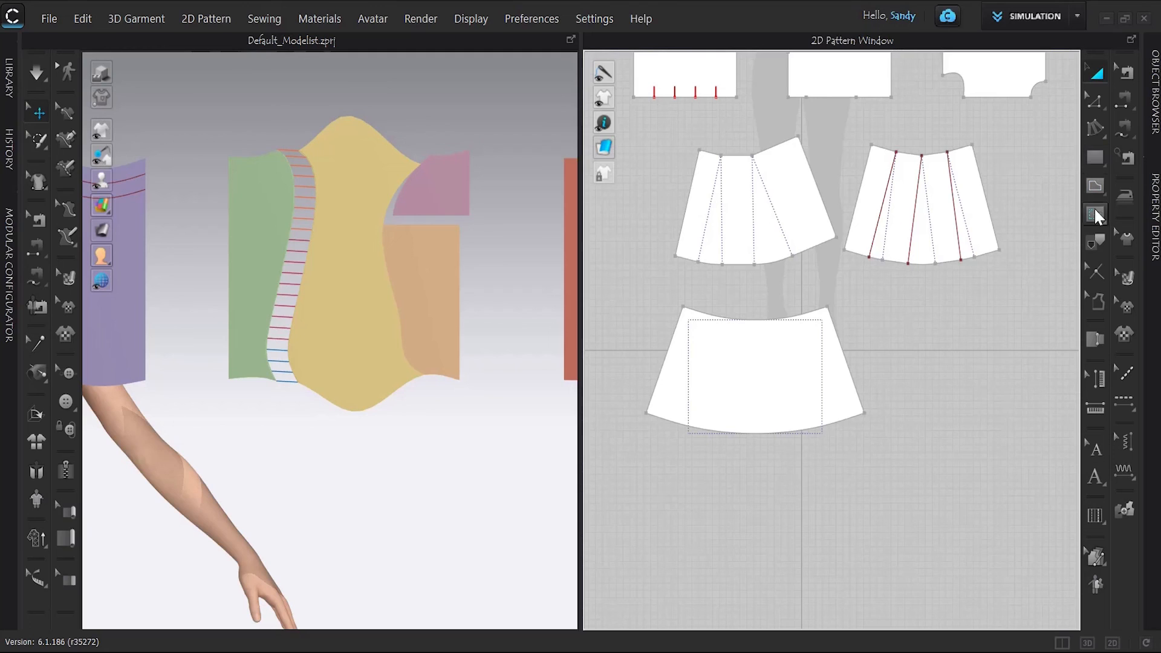
Step: With the Trace tool, select only the baselines inside the upper-left flared pattern and delete them
click(1097, 242)
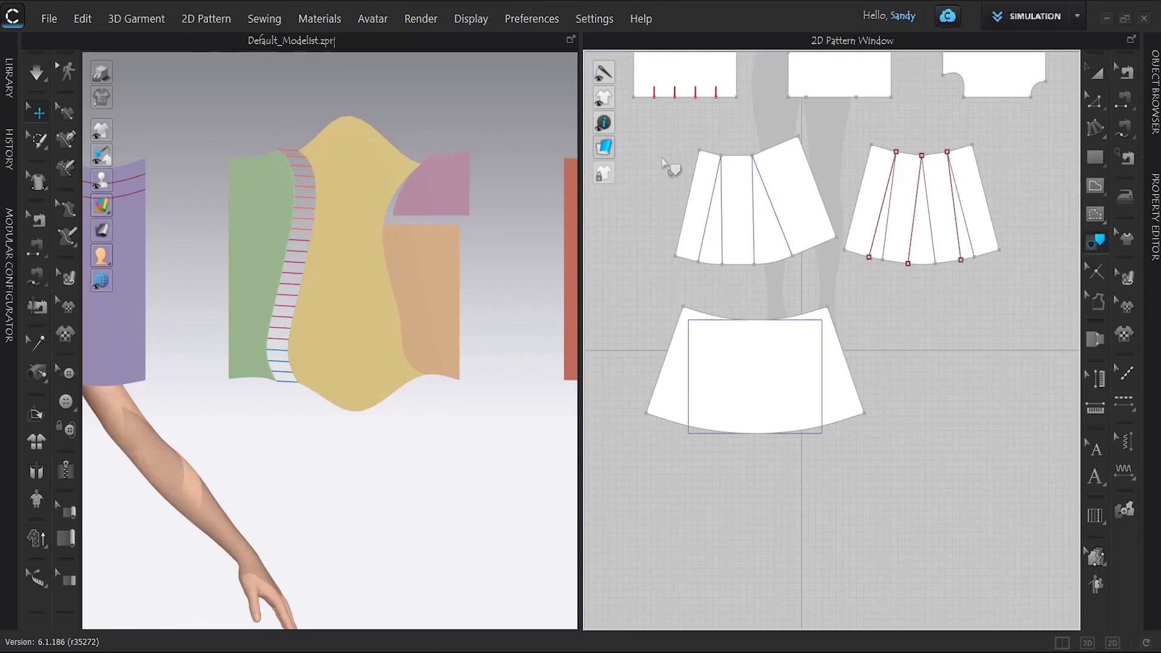
drag(661, 171, 993, 479)
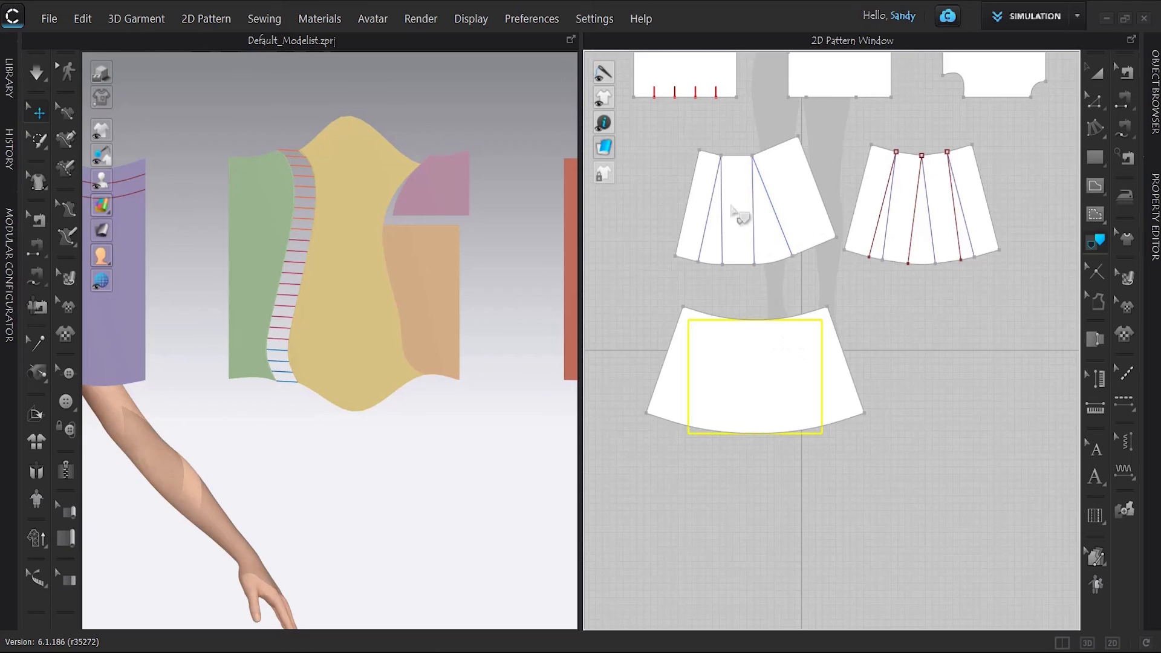
drag(658, 124, 863, 303)
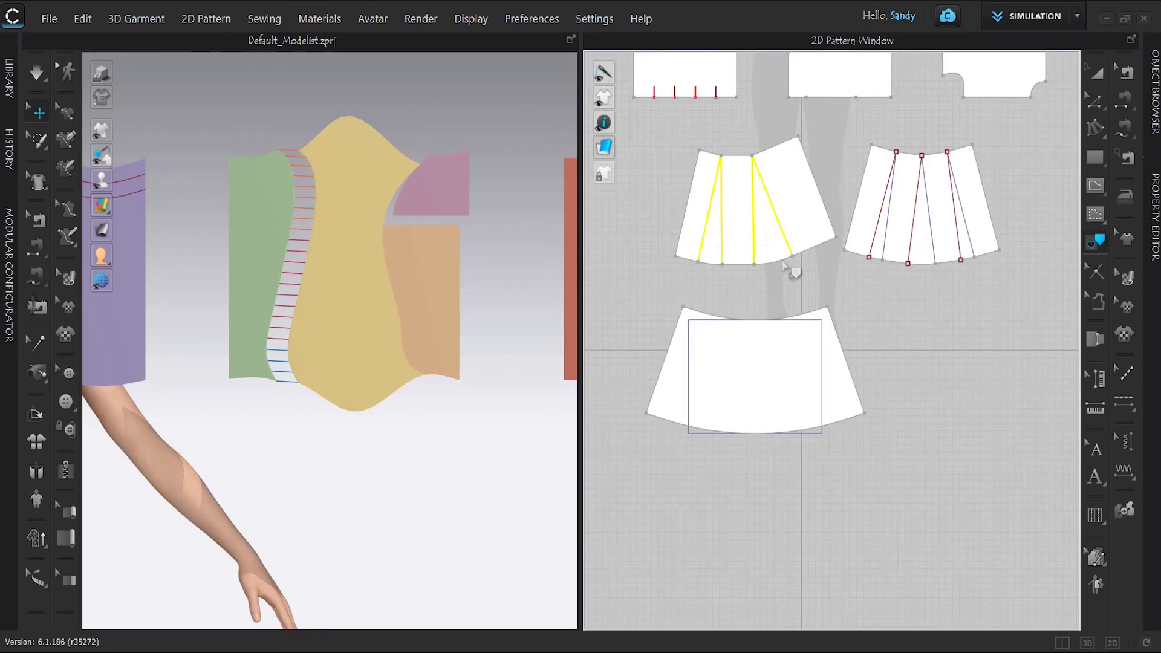
key(Delete)
Step: Delete all baselines and internal lines inside the right flared pattern, plus the rectangular baseline in the lowest flared pattern
drag(841, 128, 1006, 303)
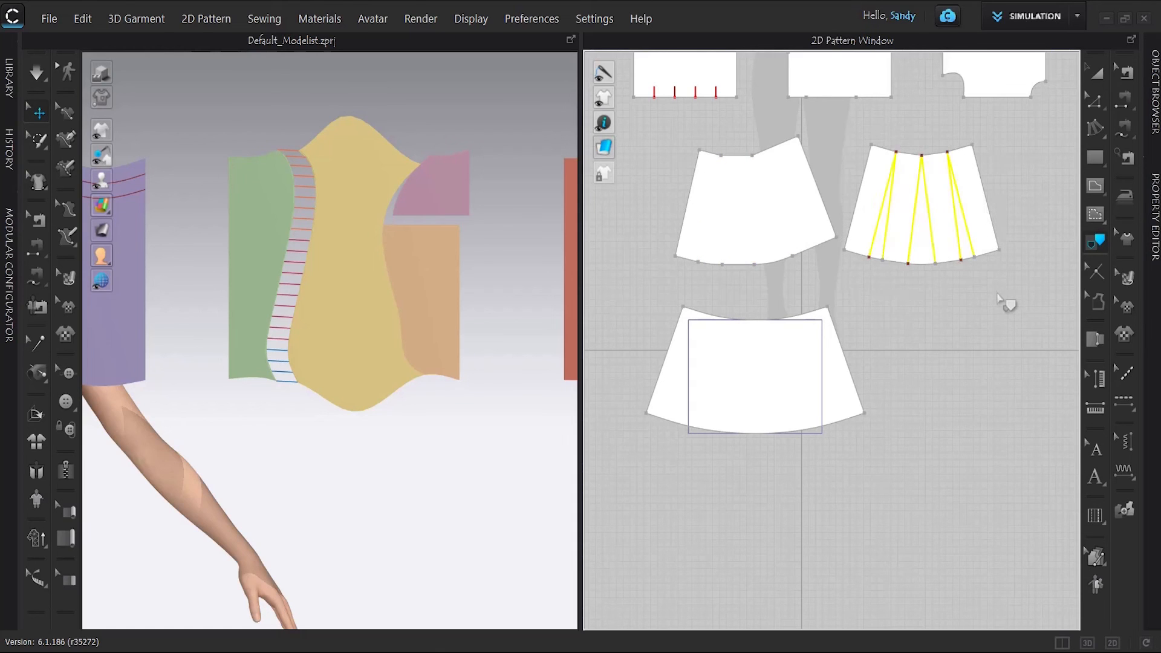
key(Delete)
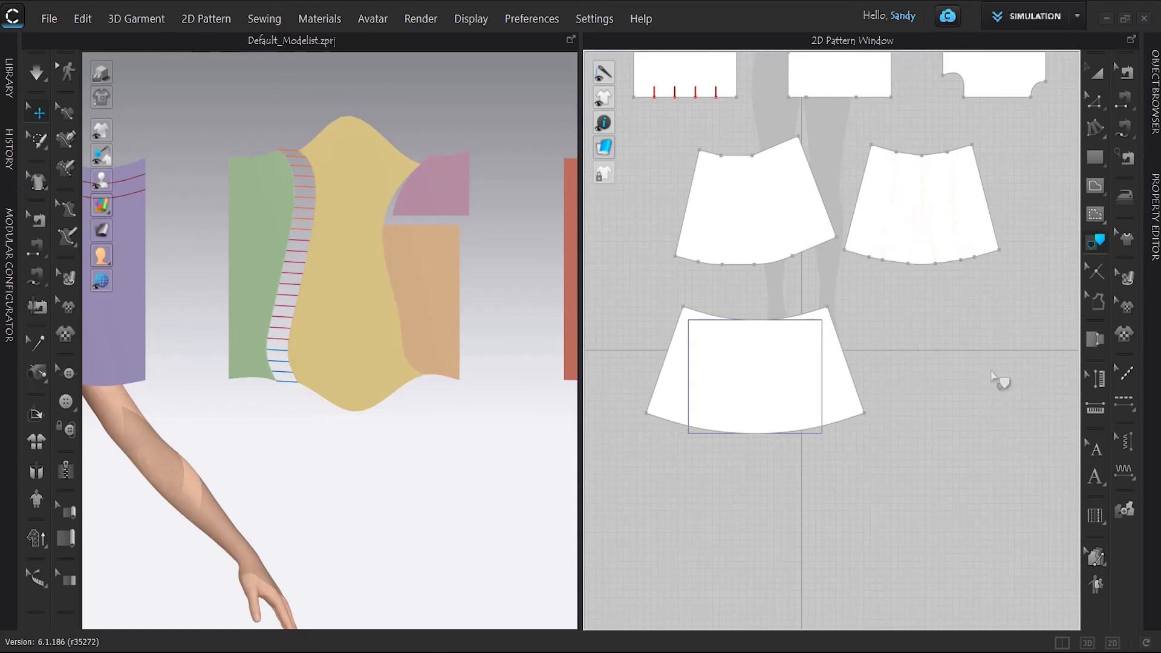
drag(655, 288, 912, 492)
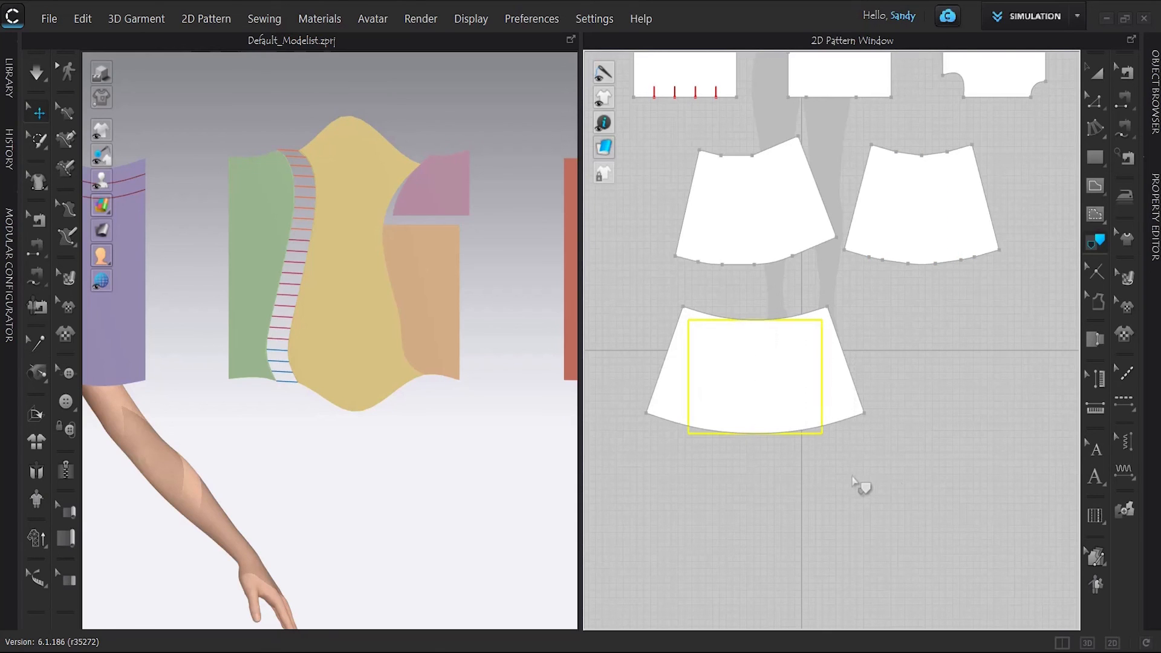
key(Delete)
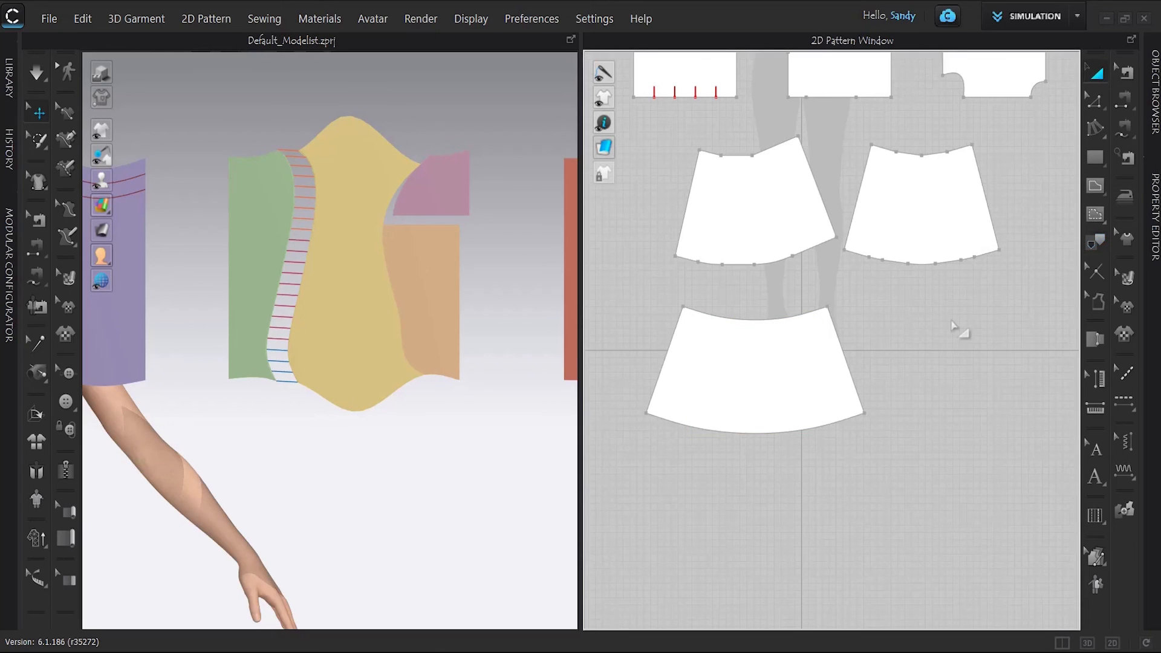
scroll(960, 329, up, 2)
scroll(957, 330, down, 3)
scroll(957, 330, down, 2)
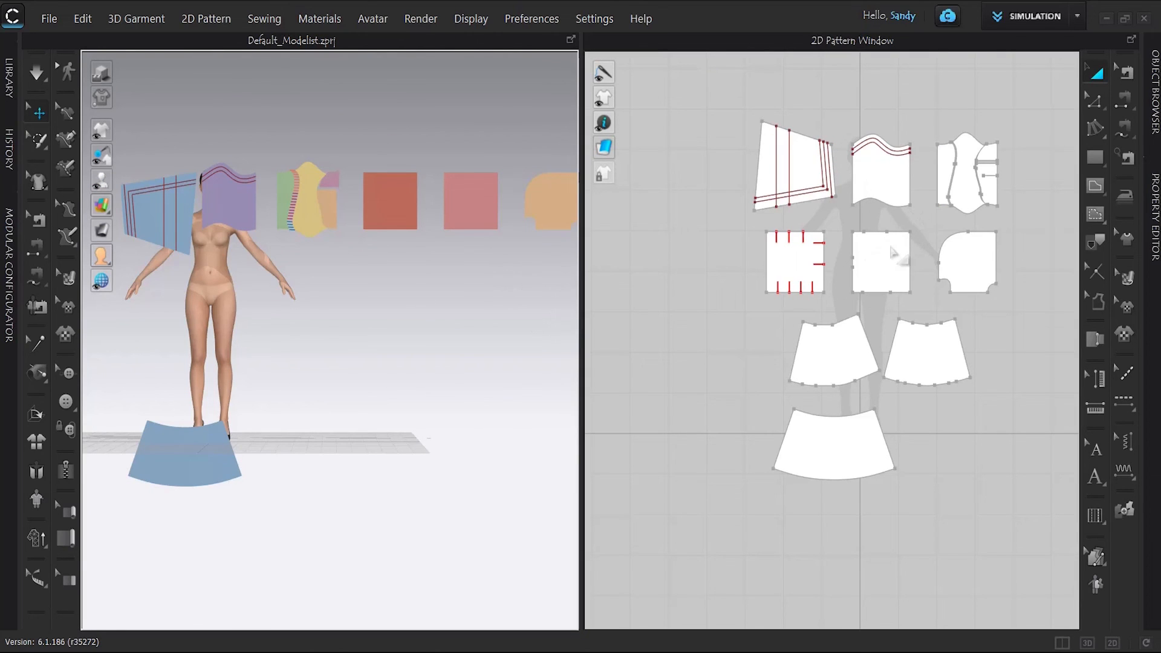
scroll(953, 222, up, 2)
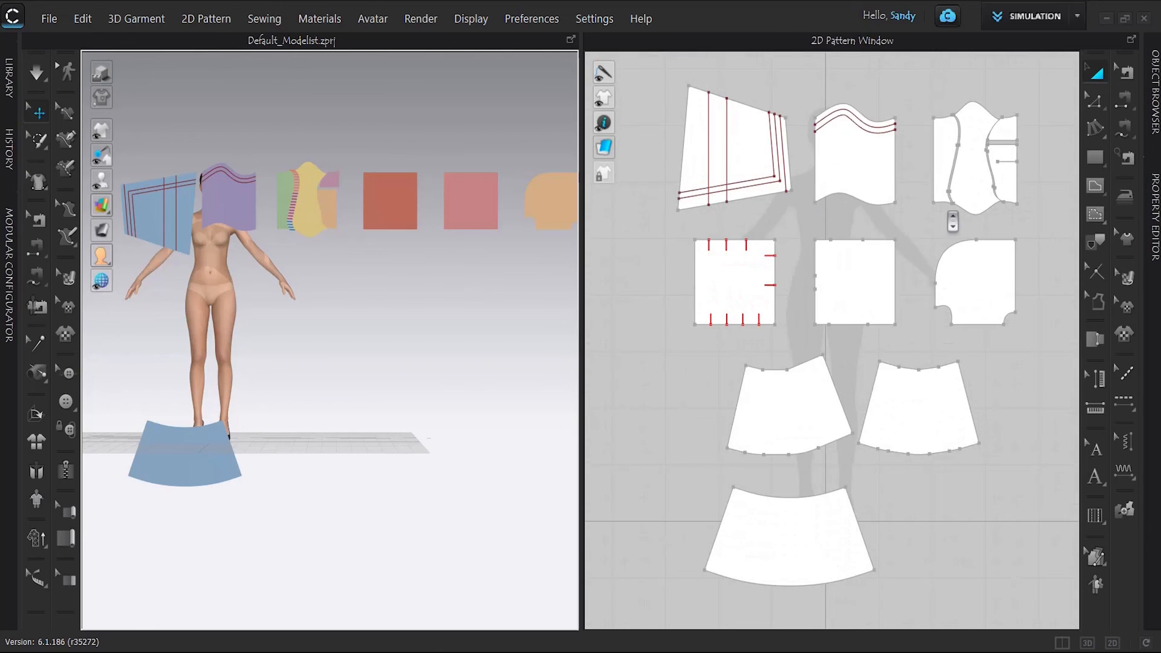